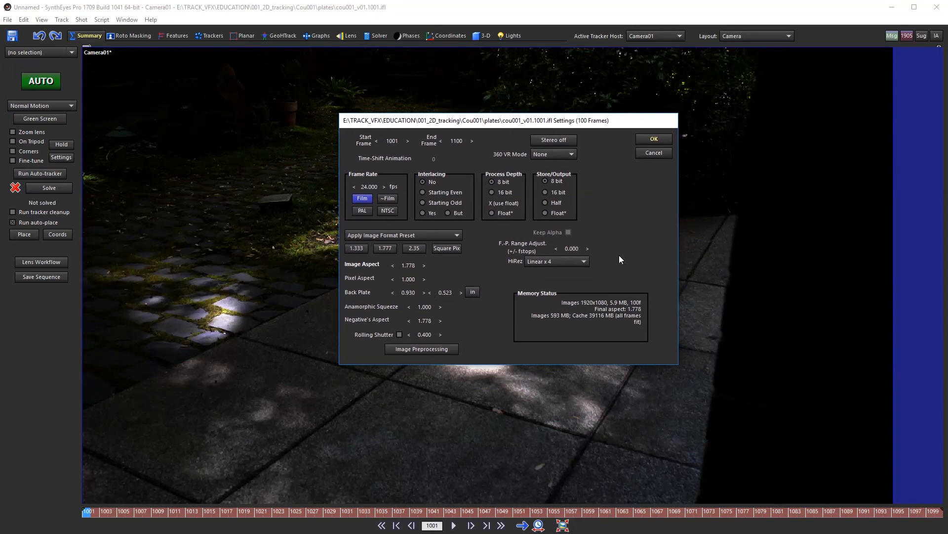
Step: Accept the shot settings to load the garden plate, frames 1001–1100 at 24 fps
click(644, 139)
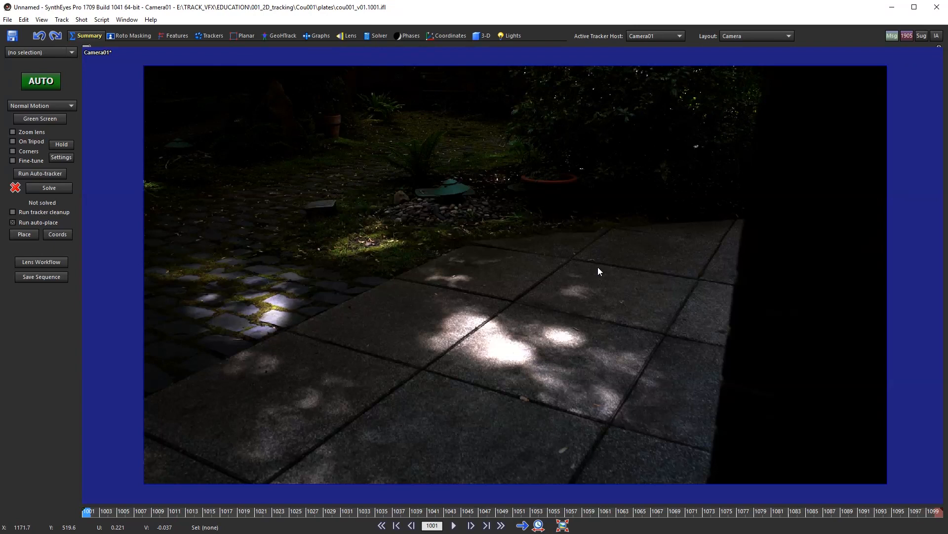
Step: Preview a heavy blur and a 0.640 exposure on the plate, then reset the exposure to zero
key(p)
drag(434, 143, 493, 146)
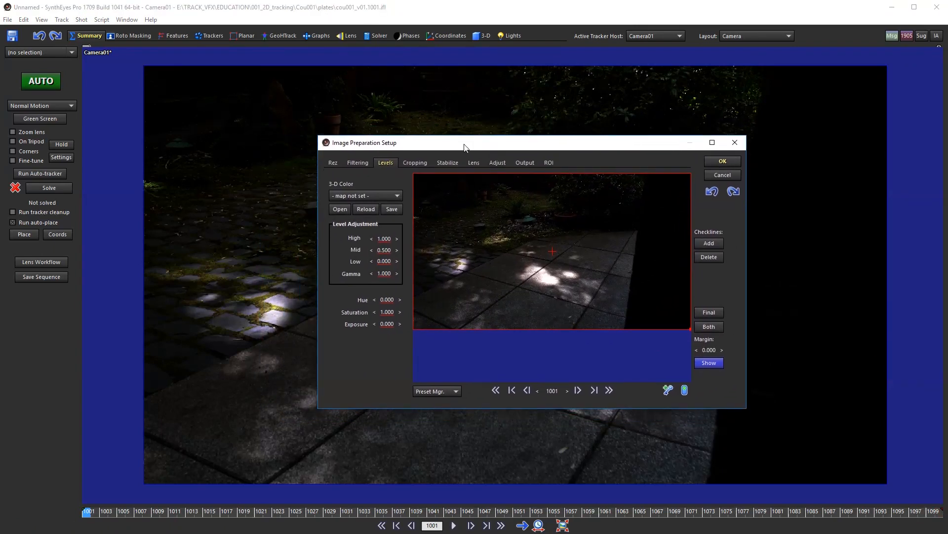
click(358, 163)
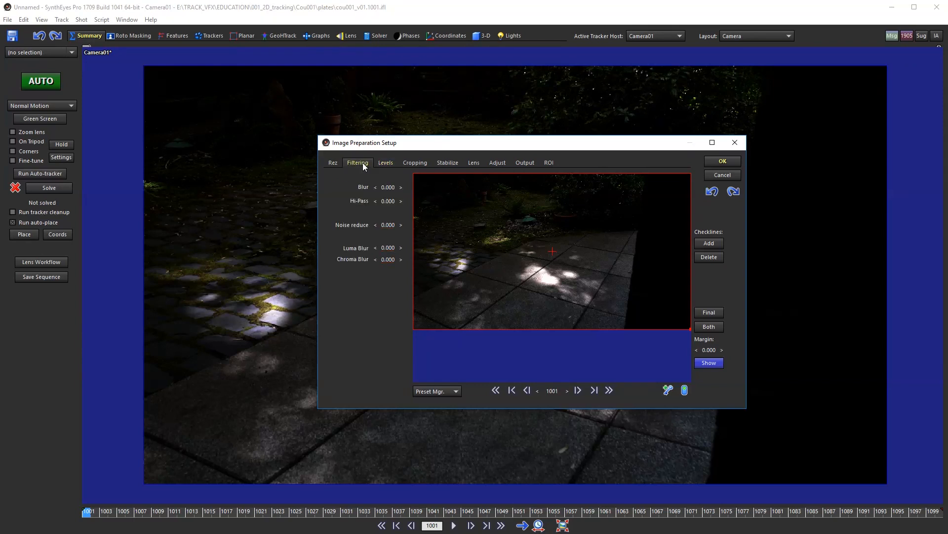
mouse_move(382, 187)
mouse_down()
mouse_move(430, 186)
mouse_move(384, 187)
mouse_up()
click(386, 162)
drag(387, 324, 451, 362)
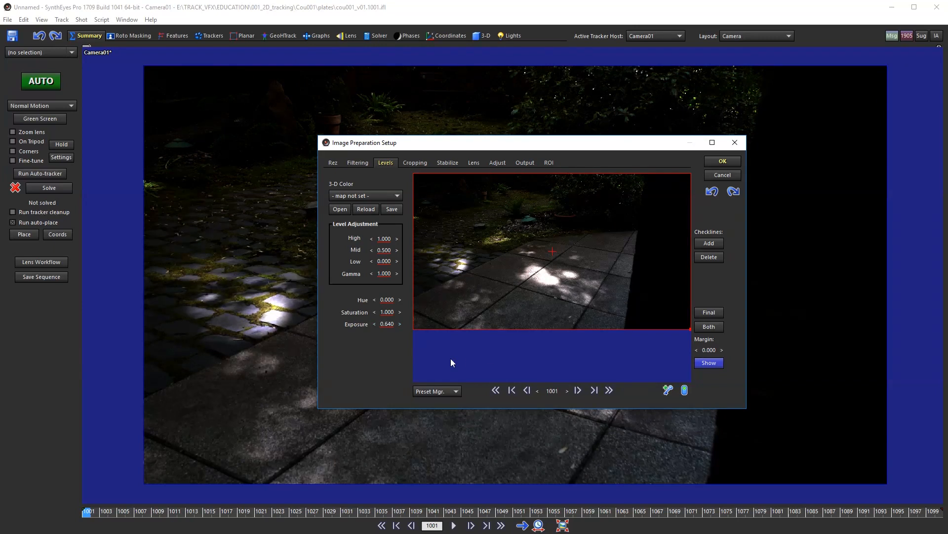
right_click(392, 325)
Step: Set the Levels gamma to 0.454 and apply the image preparation changes
double_click(384, 273)
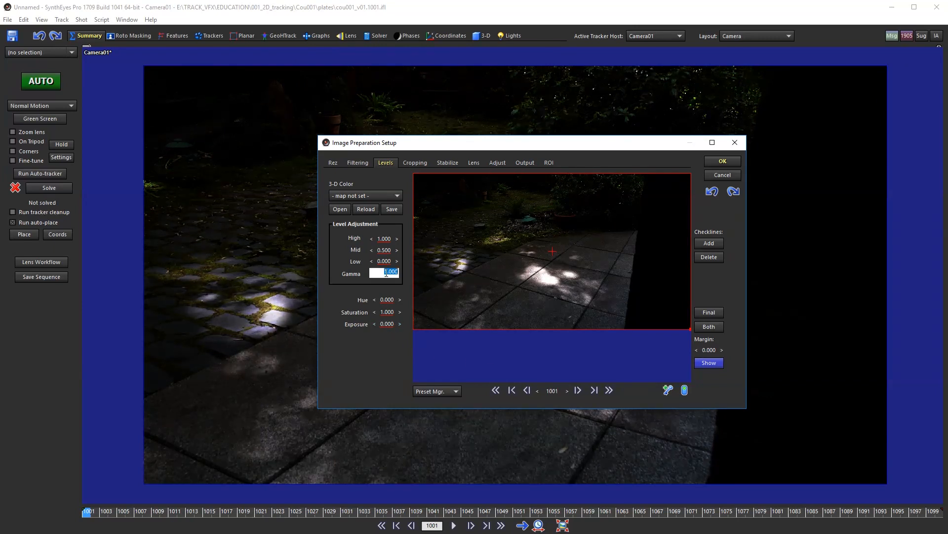
key(BackSpace)
text(.454)
key(Return)
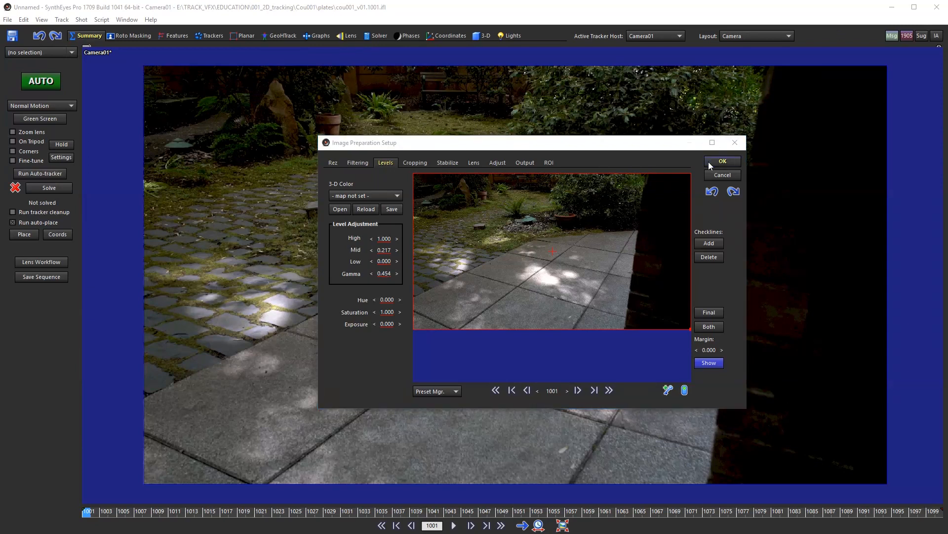
click(722, 161)
click(549, 386)
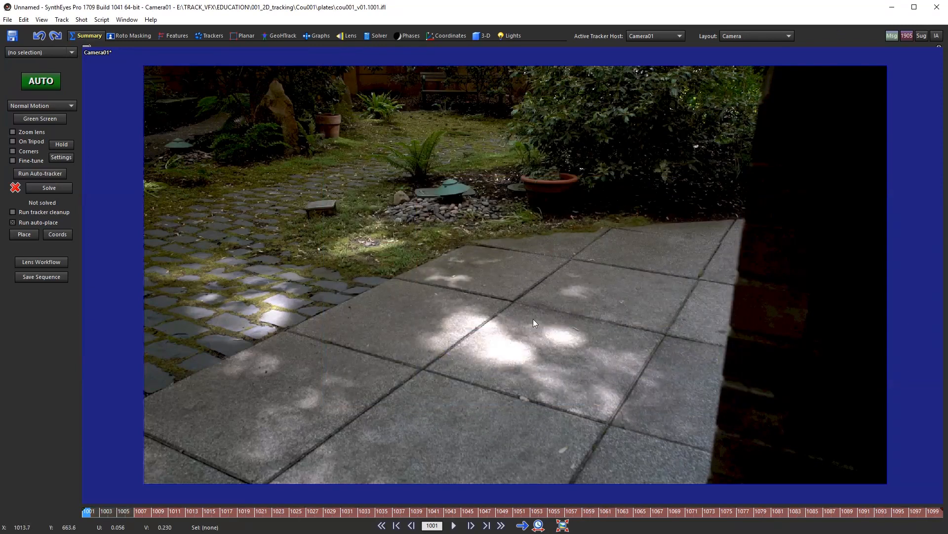
scroll(532, 321, down, 1)
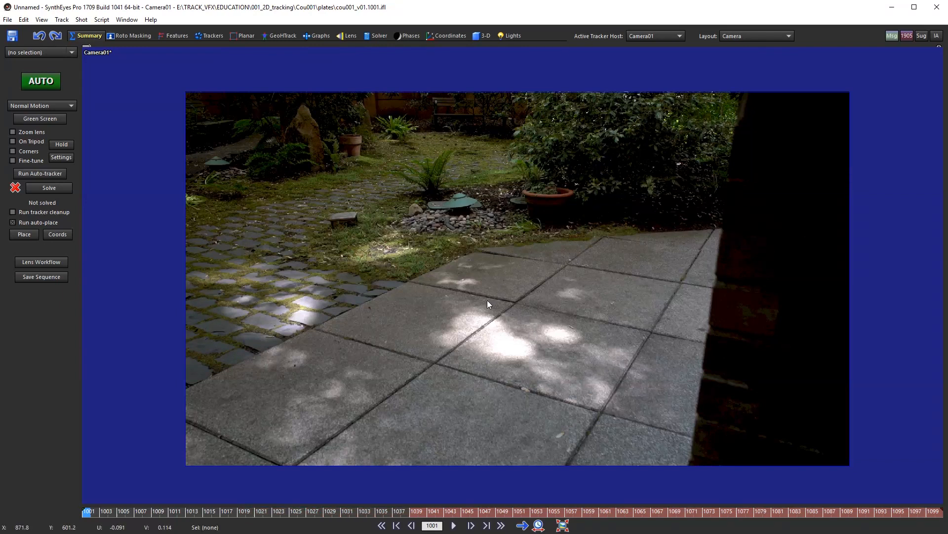
drag(93, 511, 74, 509)
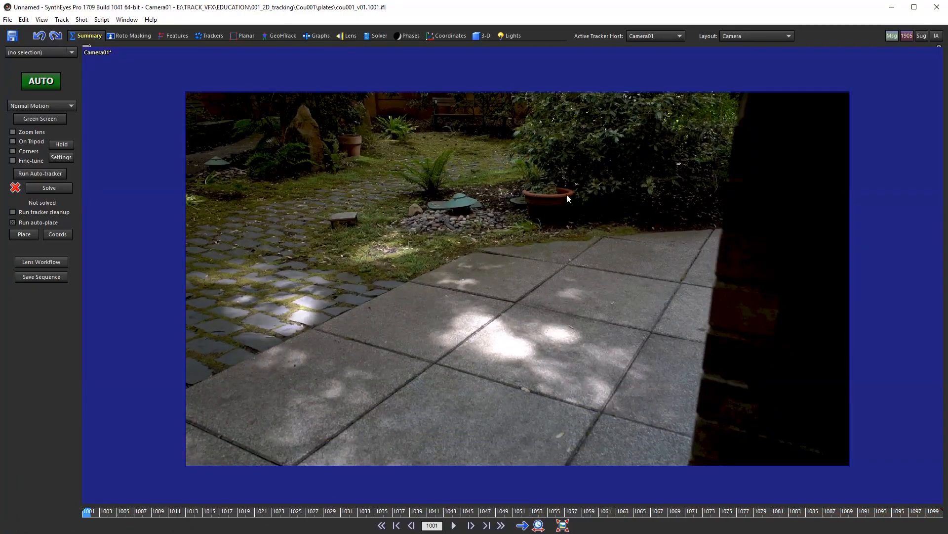
right_drag(464, 317, 473, 280)
middle_drag(473, 279, 478, 275)
drag(628, 512, 59, 463)
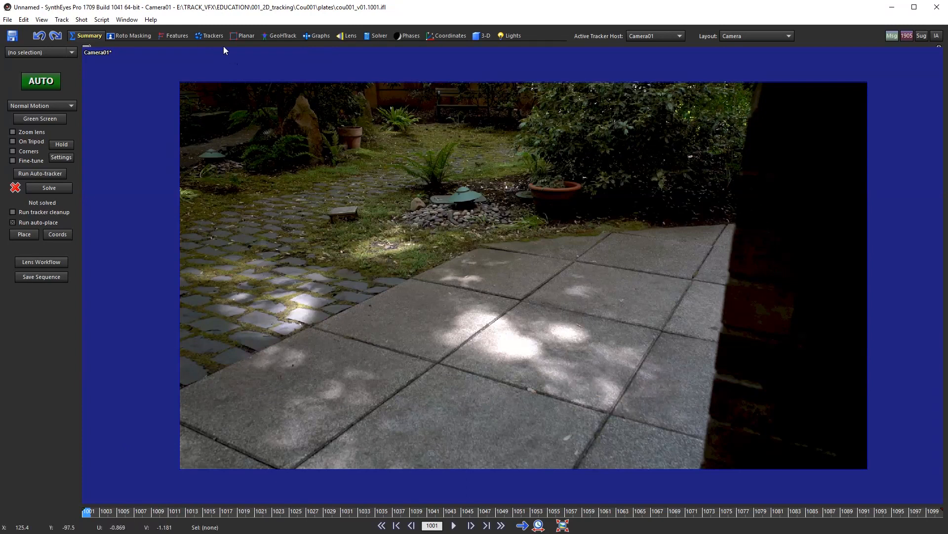
Step: Switch to the Trackers room, scrub to frame 1055, and arm the Create Tracker wand
click(209, 35)
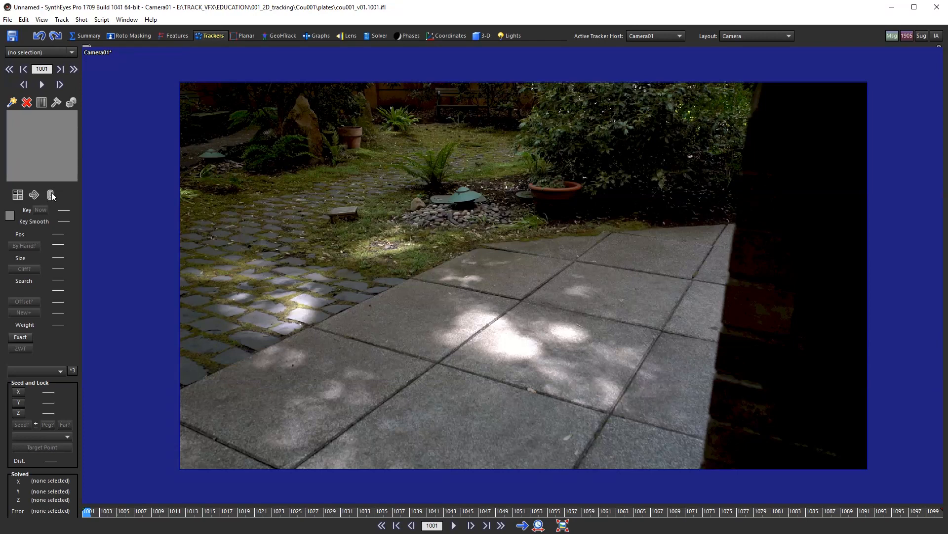
mouse_move(90, 513)
mouse_down()
mouse_move(563, 527)
mouse_move(501, 514)
mouse_move(9, 485)
mouse_up()
click(12, 103)
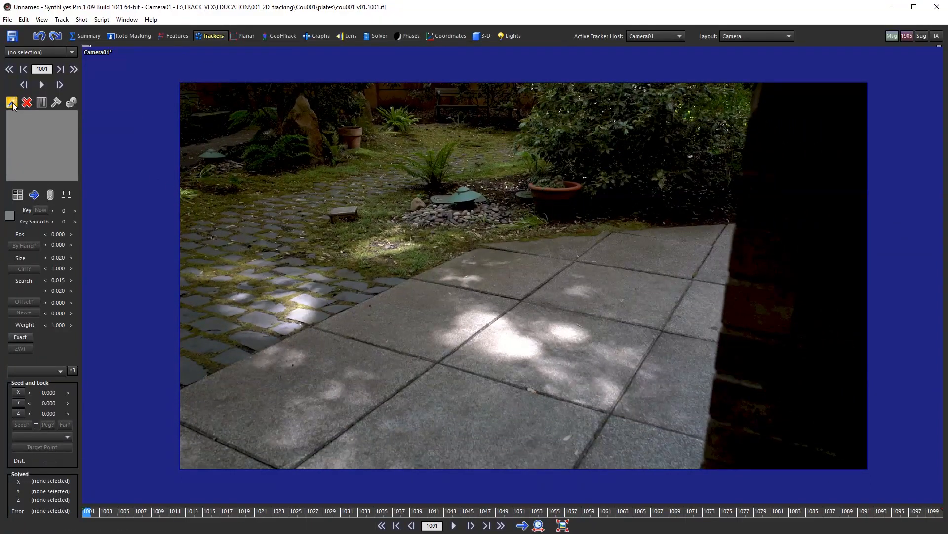
scroll(525, 306, up, 1)
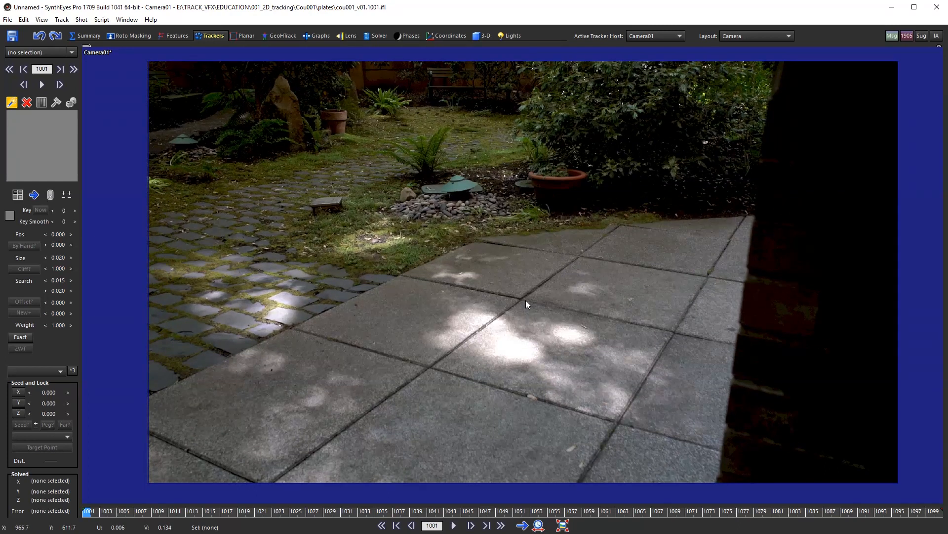
click(521, 298)
click(670, 307)
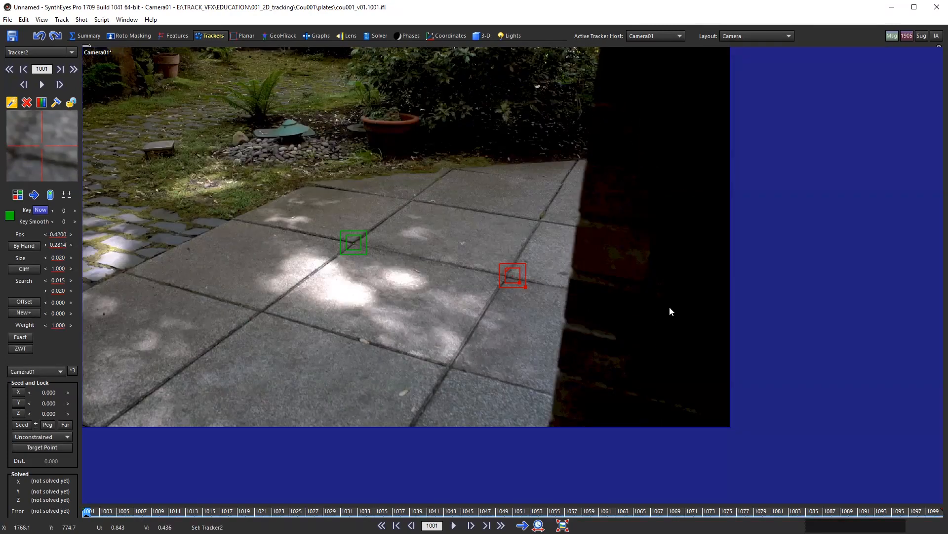
click(502, 237)
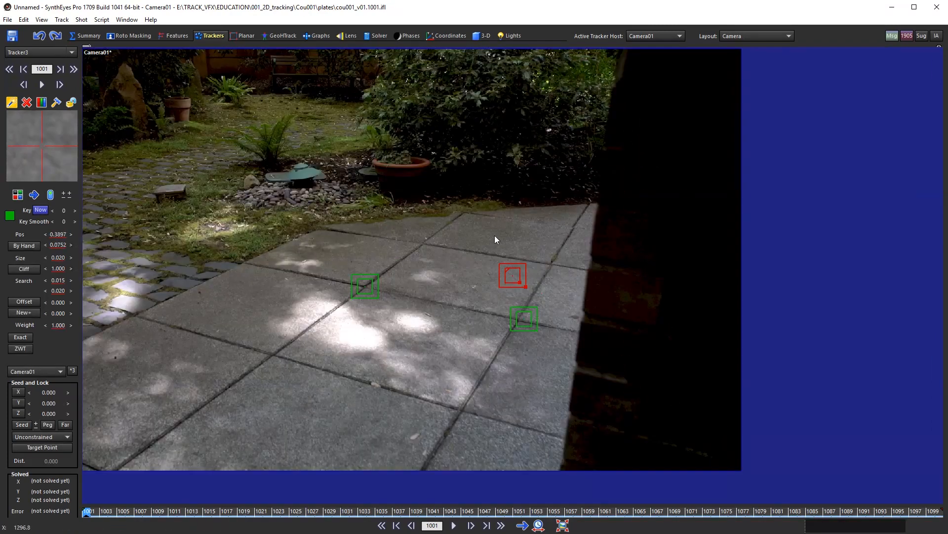
click(440, 264)
click(417, 373)
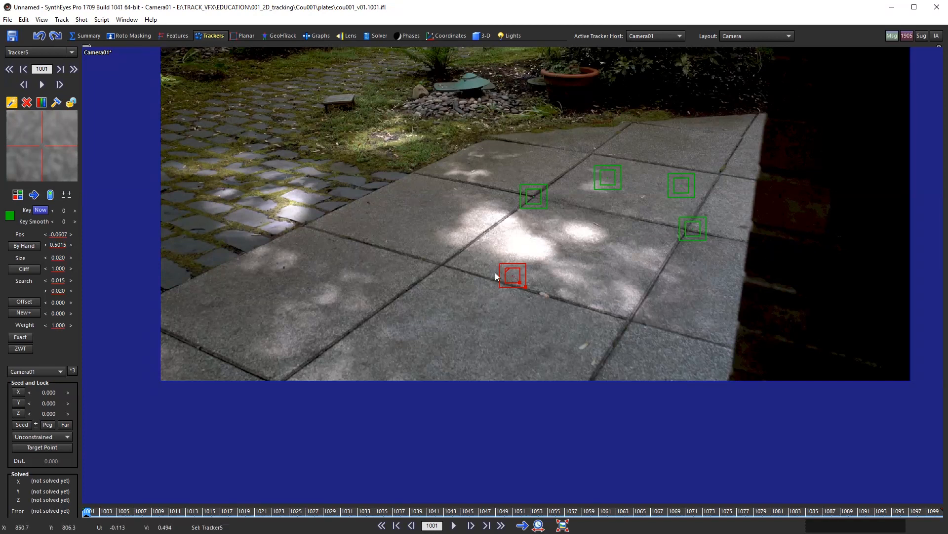
middle_drag(510, 256, 486, 354)
scroll(479, 351, down, 2)
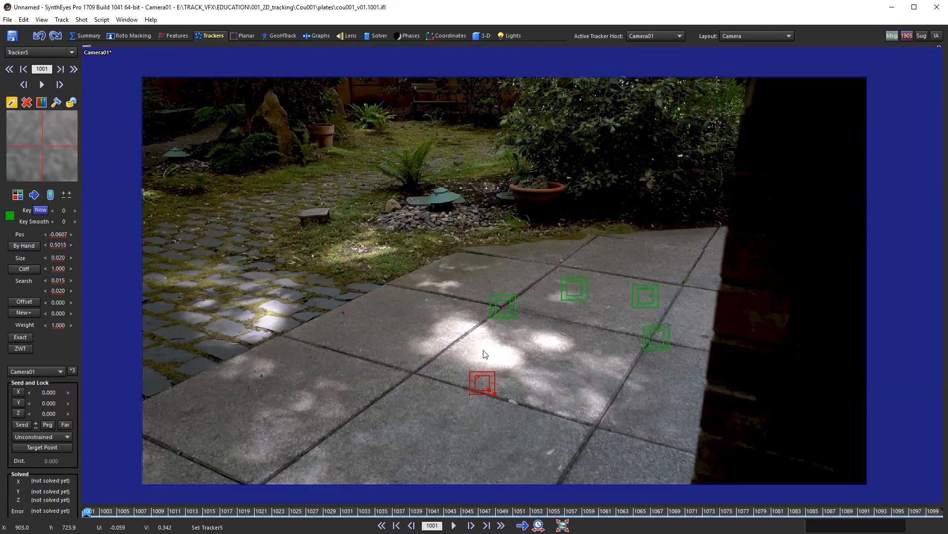
click(307, 329)
click(400, 385)
click(428, 288)
click(541, 257)
click(666, 275)
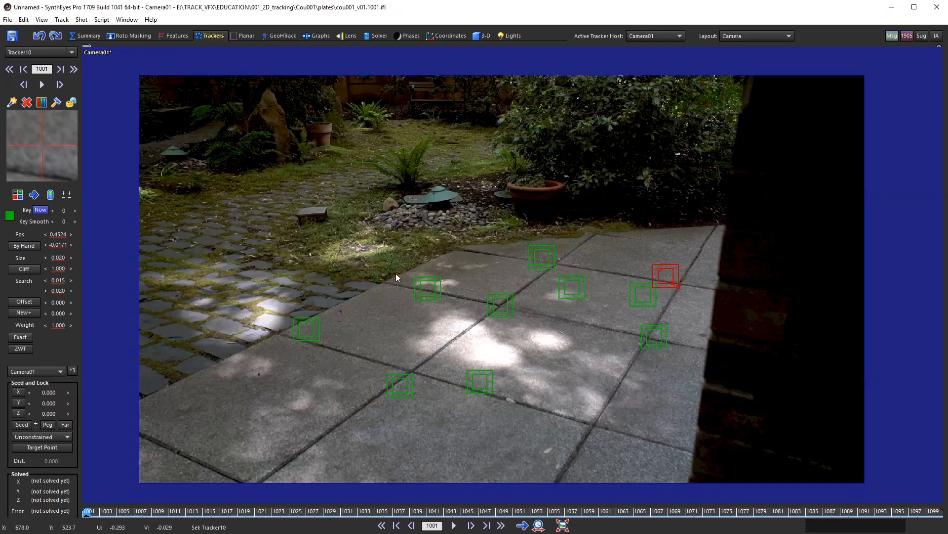
click(372, 258)
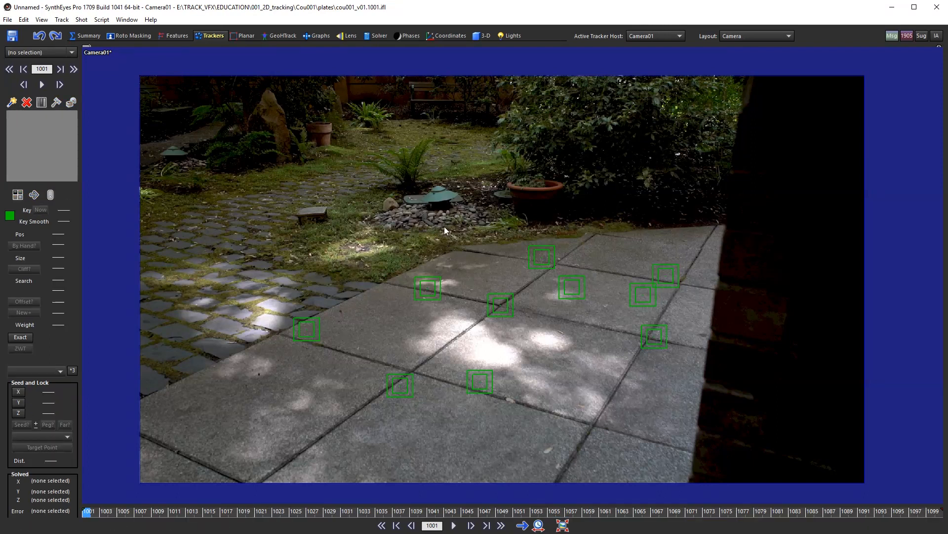
mouse_move(227, 361)
mouse_down()
mouse_move(733, 434)
mouse_move(725, 201)
mouse_up()
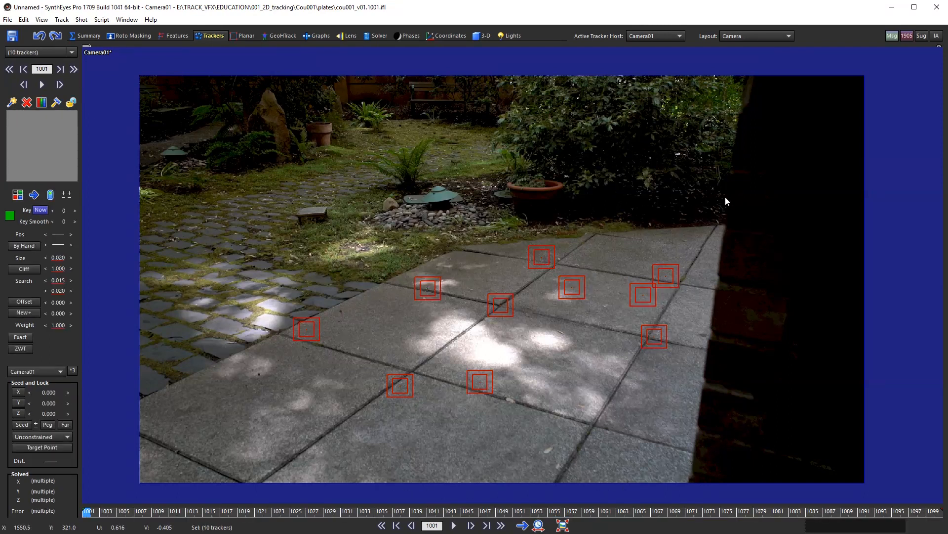
key(Delete)
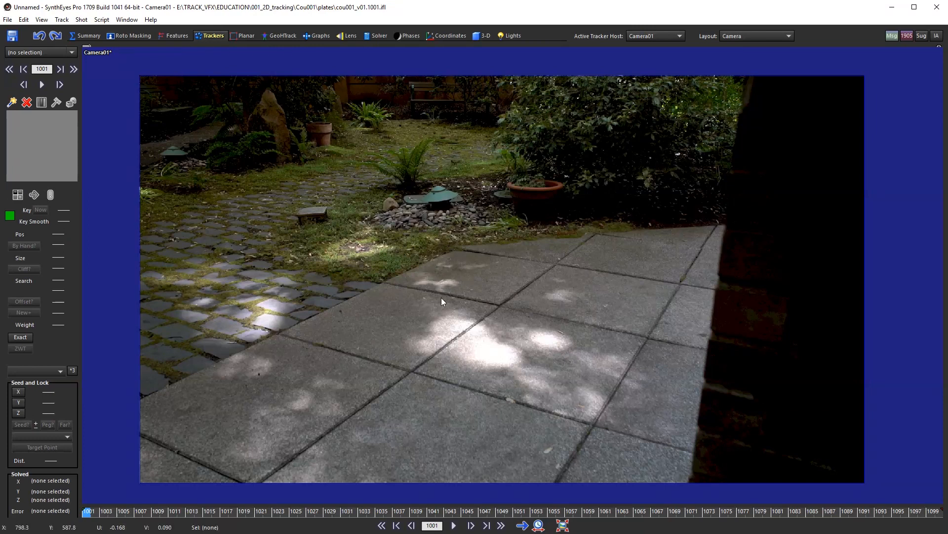
Step: Place Tracker11 on a speck on the slab and fit its pattern box around it
scroll(497, 313, up, 5)
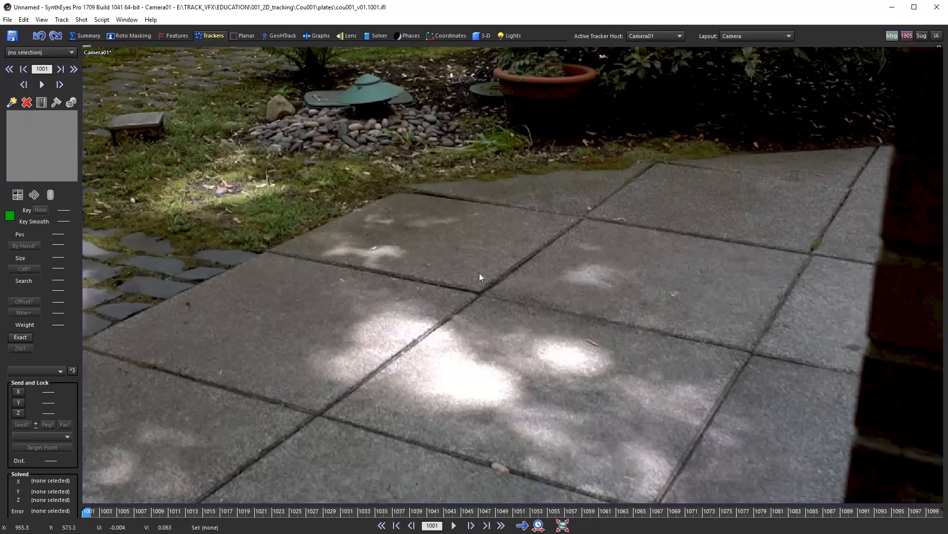
scroll(673, 316, up, 3)
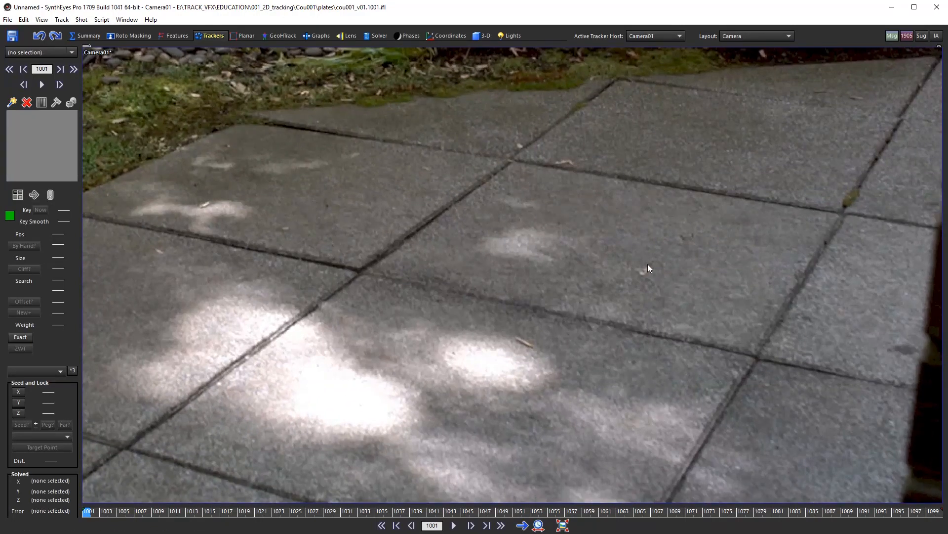
click(645, 271)
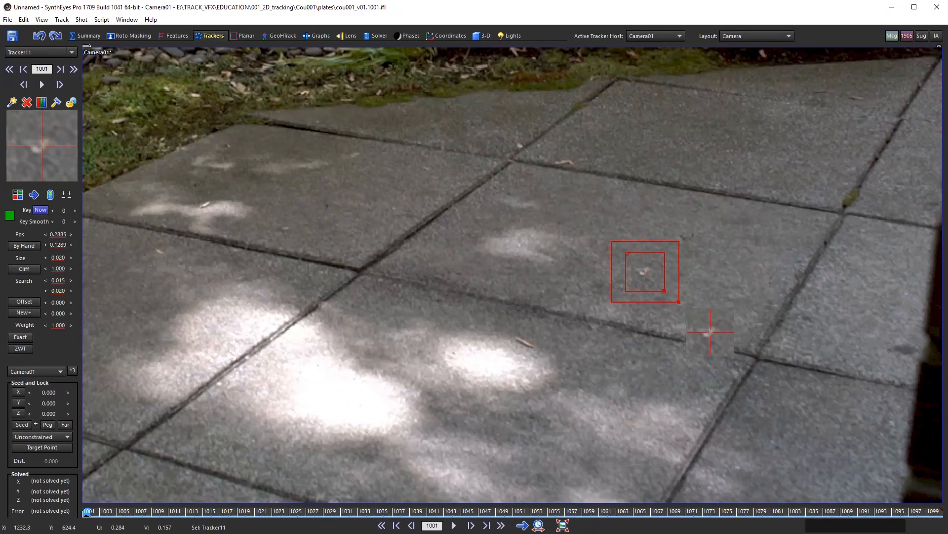
drag(662, 292, 658, 285)
scroll(527, 321, down, 2)
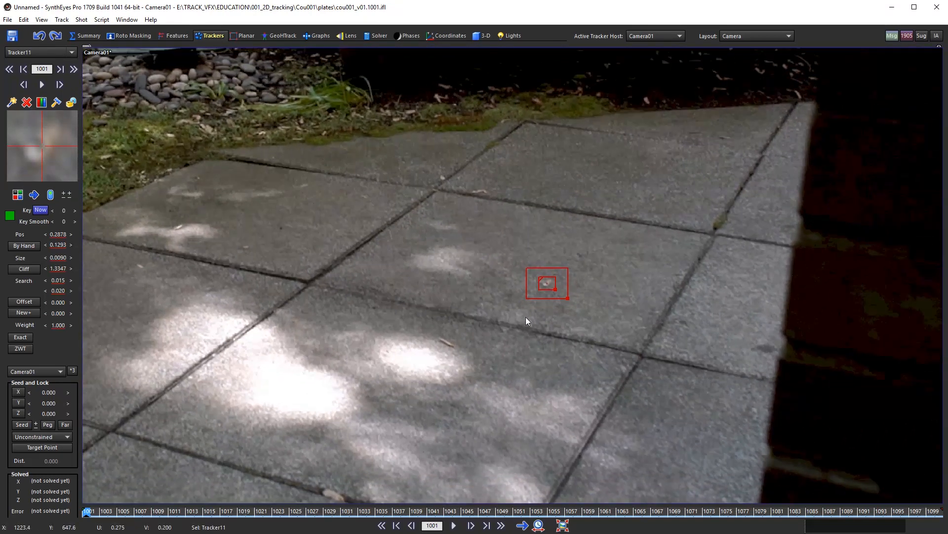
middle_drag(526, 317, 501, 322)
scroll(501, 322, up, 3)
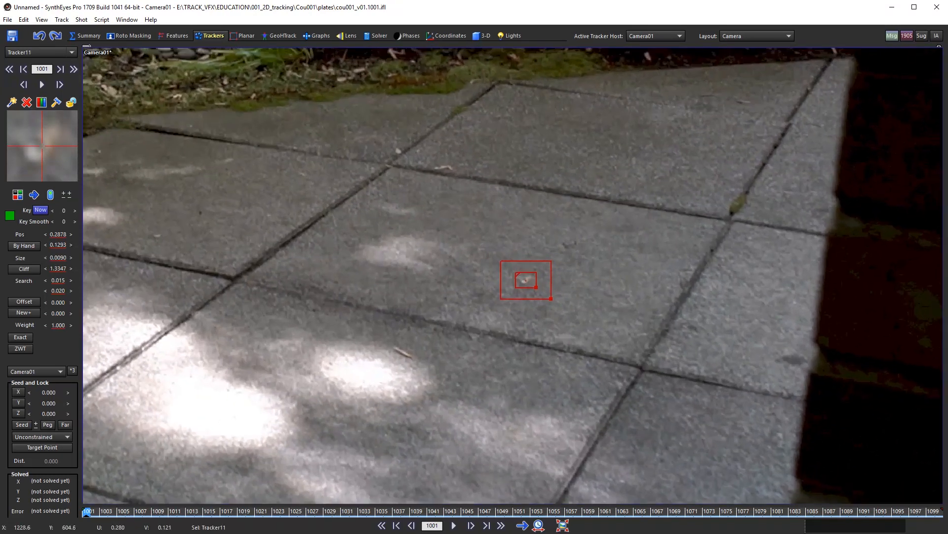
drag(537, 288, 537, 288)
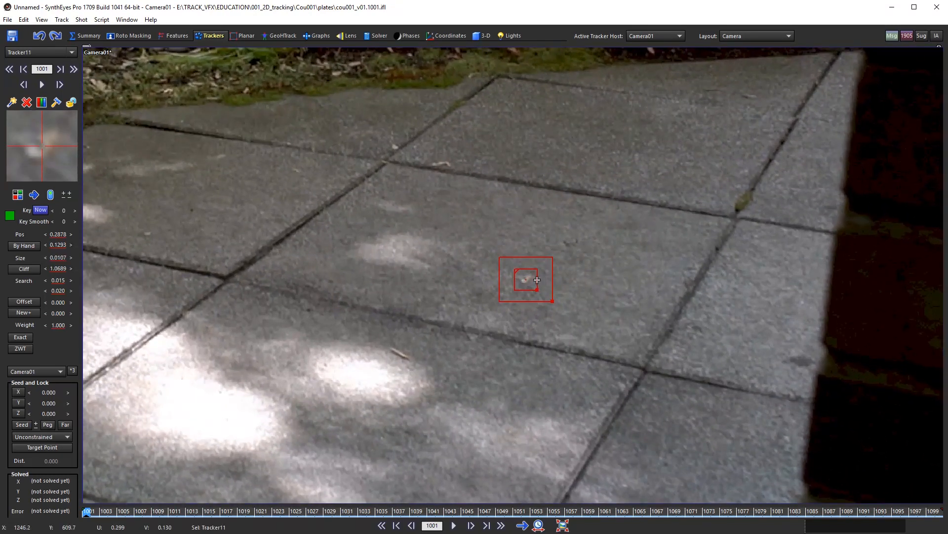
scroll(537, 279, up, 2)
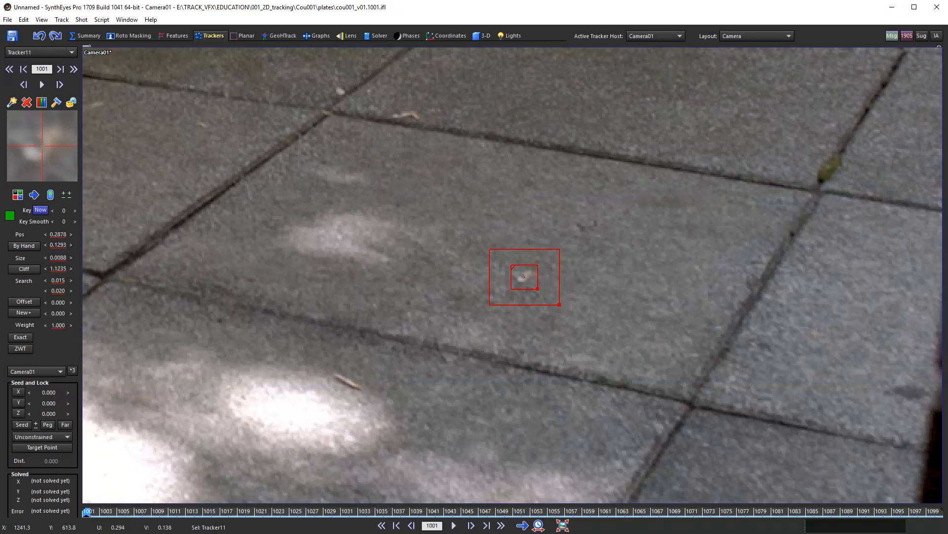
scroll(538, 296, down, 3)
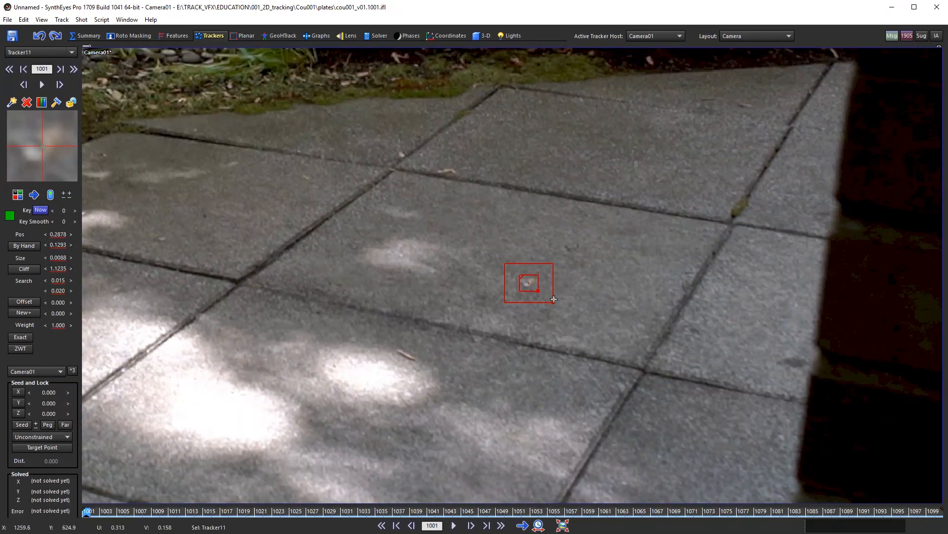
Step: Enlarge Tracker11's search area around the speck
drag(553, 301, 582, 324)
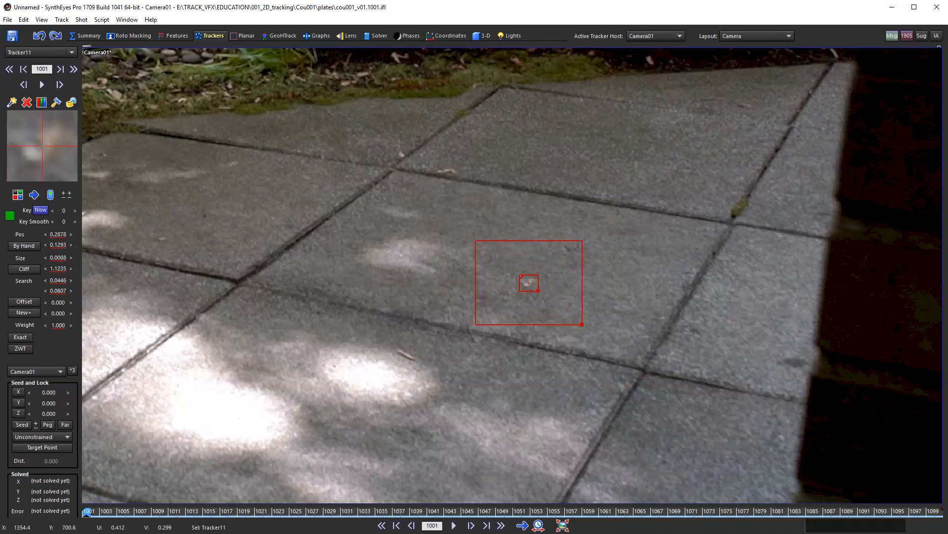
scroll(534, 286, up, 2)
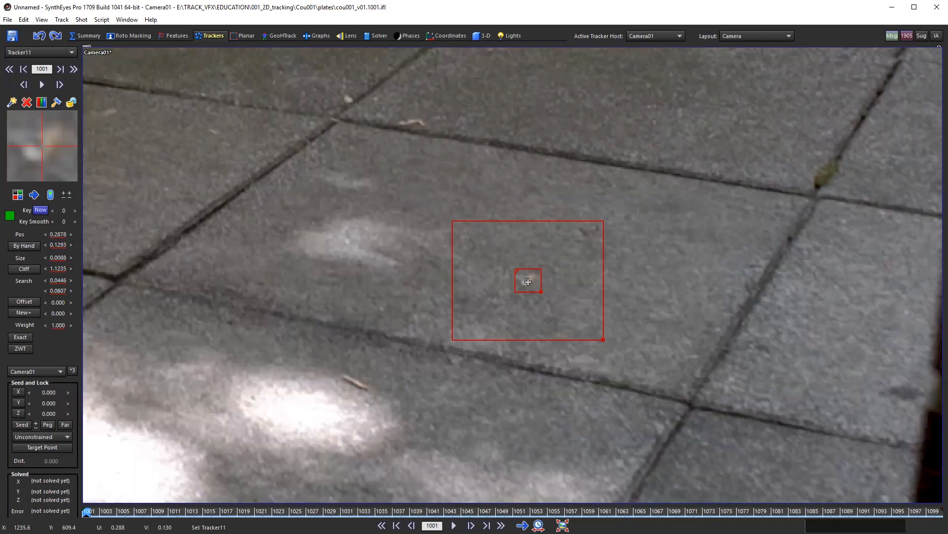
scroll(527, 279, down, 3)
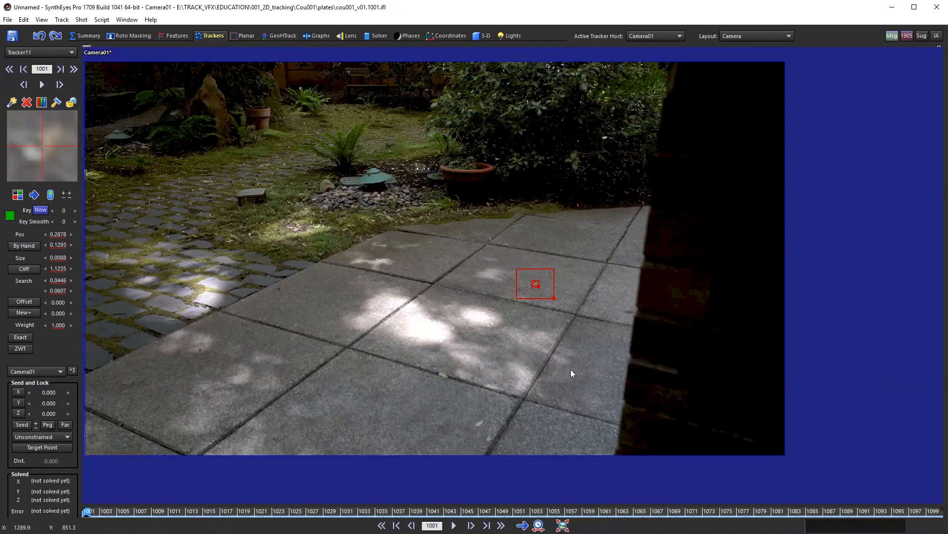
scroll(523, 313, up, 2)
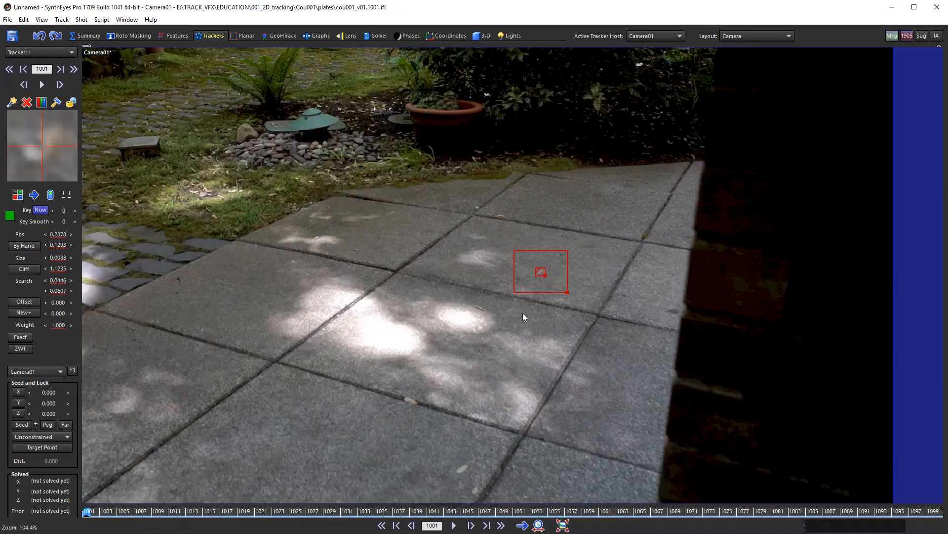
scroll(522, 312, up, 1)
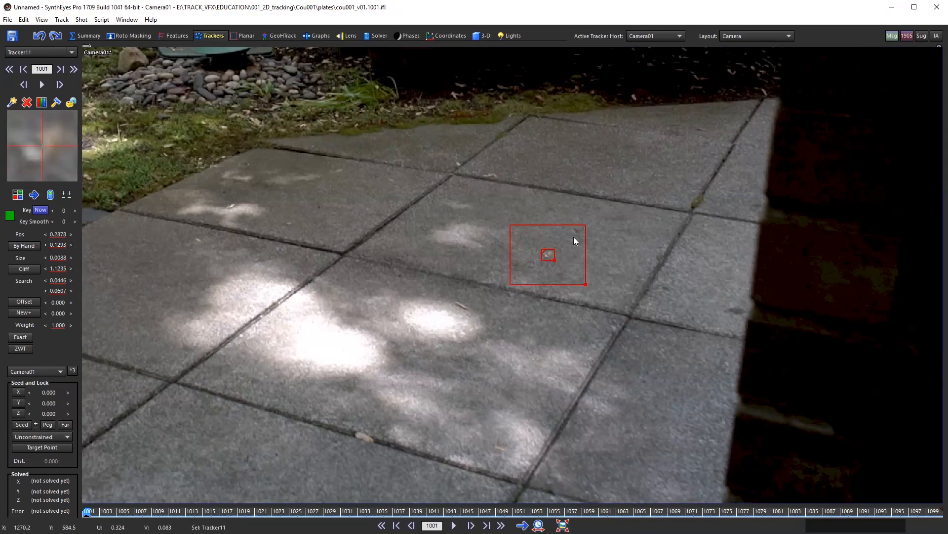
scroll(573, 236, up, 1)
scroll(576, 243, up, 1)
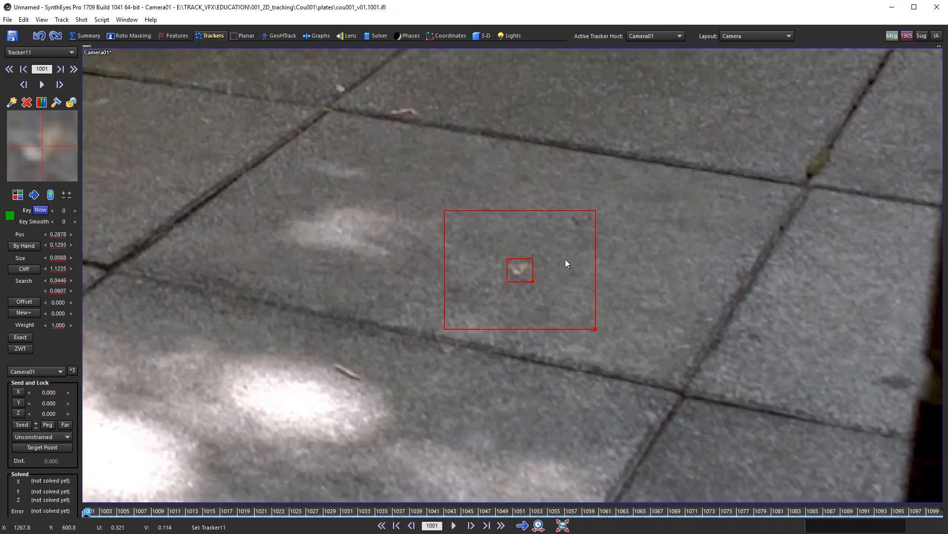
middle_drag(565, 259, 553, 280)
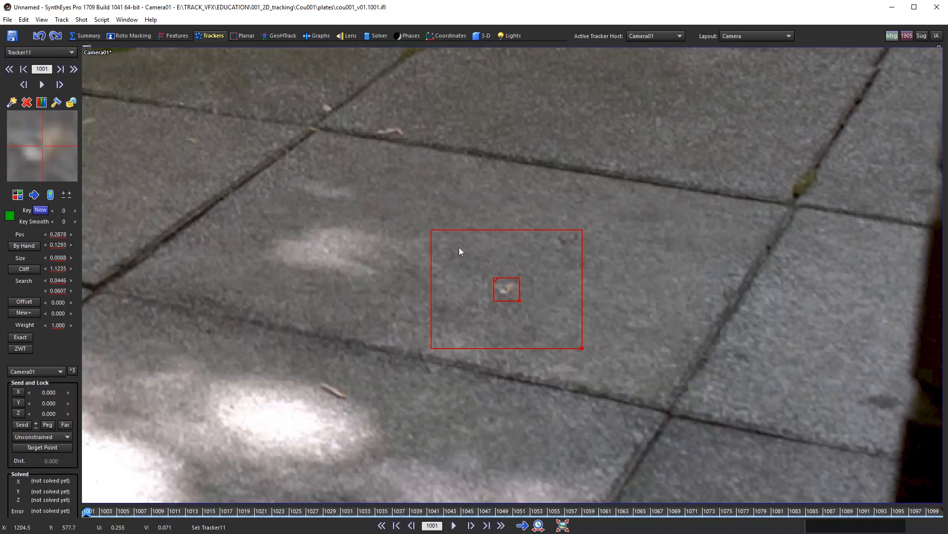
scroll(541, 269, down, 3)
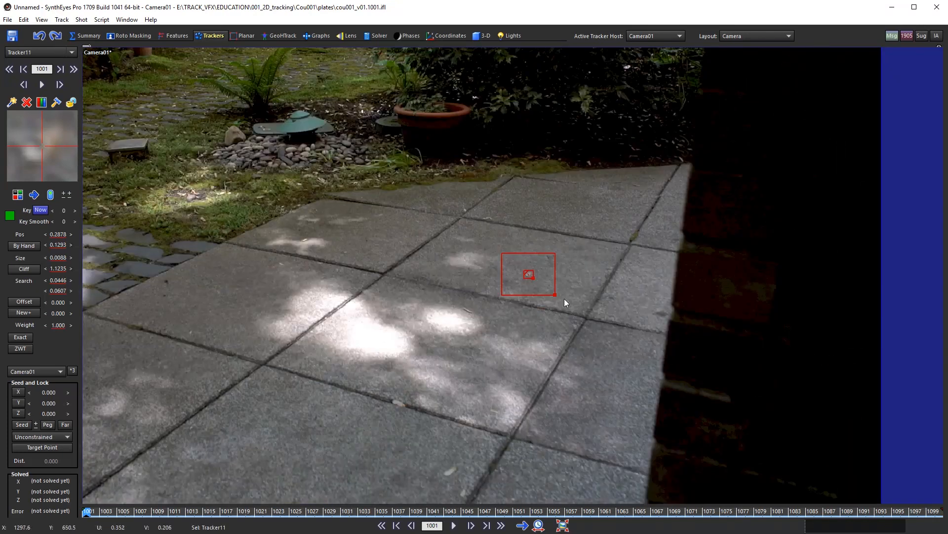
Step: Resize Tracker11's search region down to a tight 0.0428 by 0.0607
drag(556, 294, 657, 369)
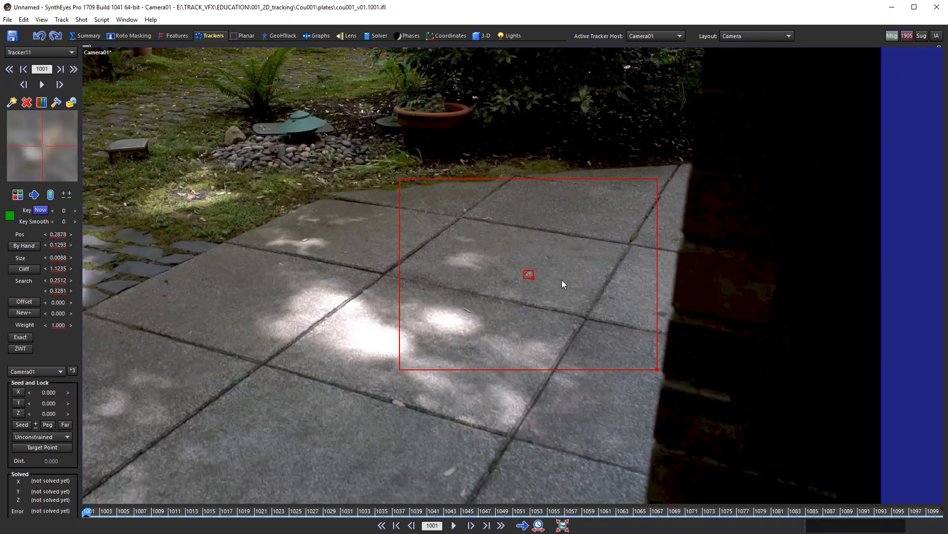
scroll(504, 275, up, 2)
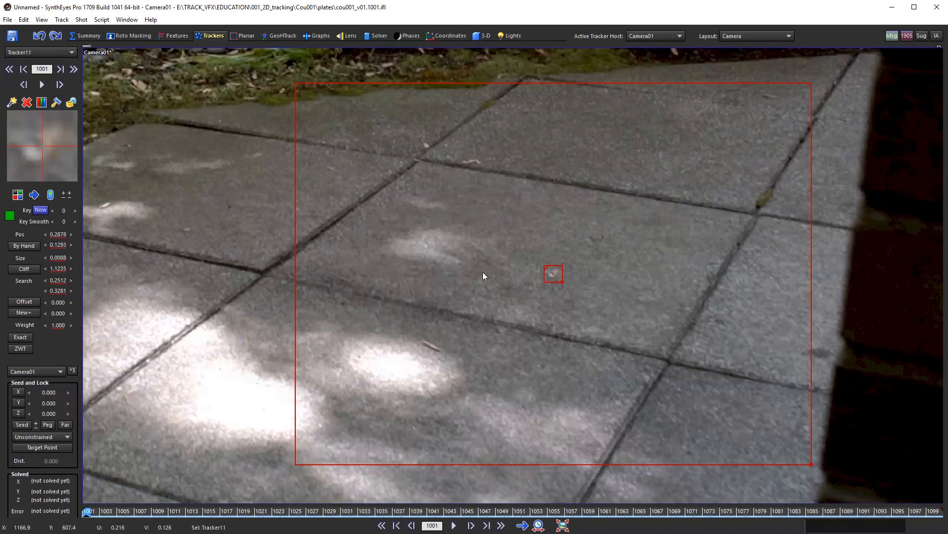
scroll(554, 275, down, 3)
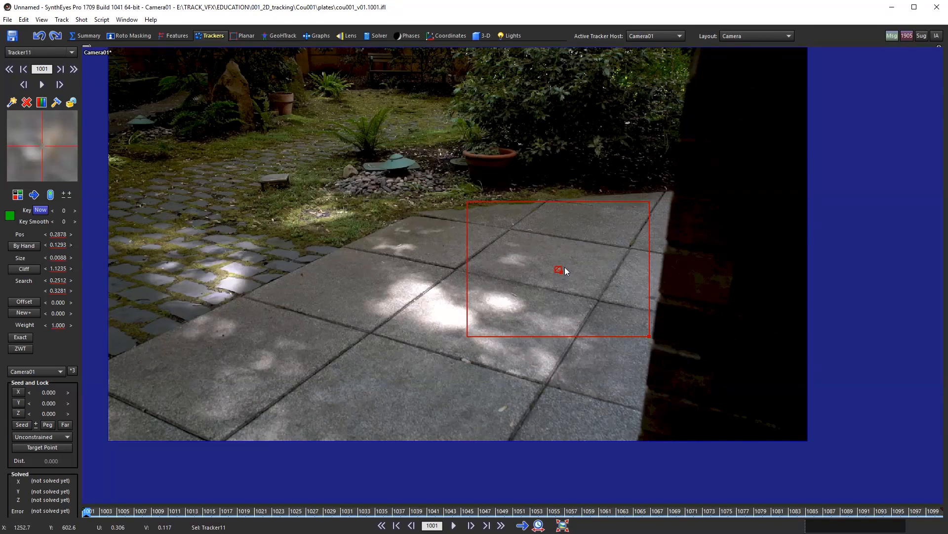
scroll(583, 292, up, 1)
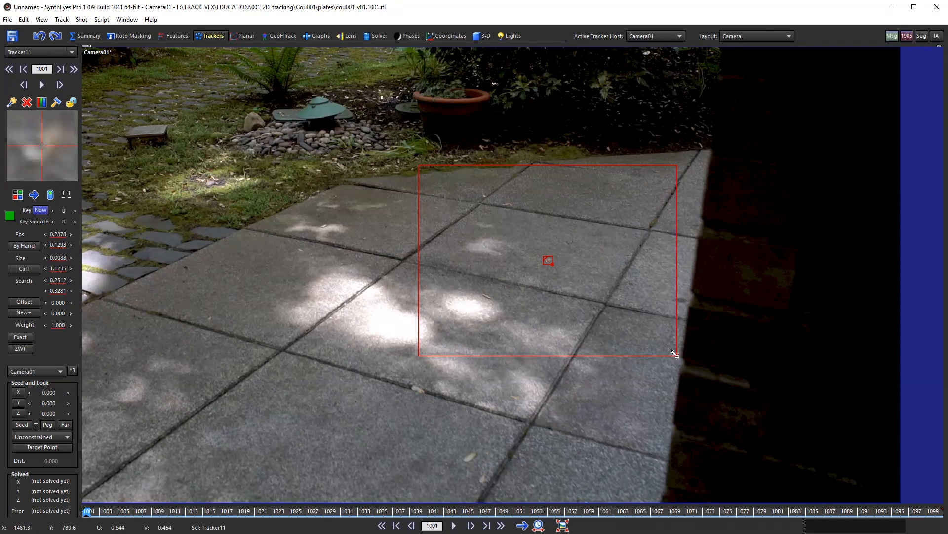
drag(674, 353, 579, 286)
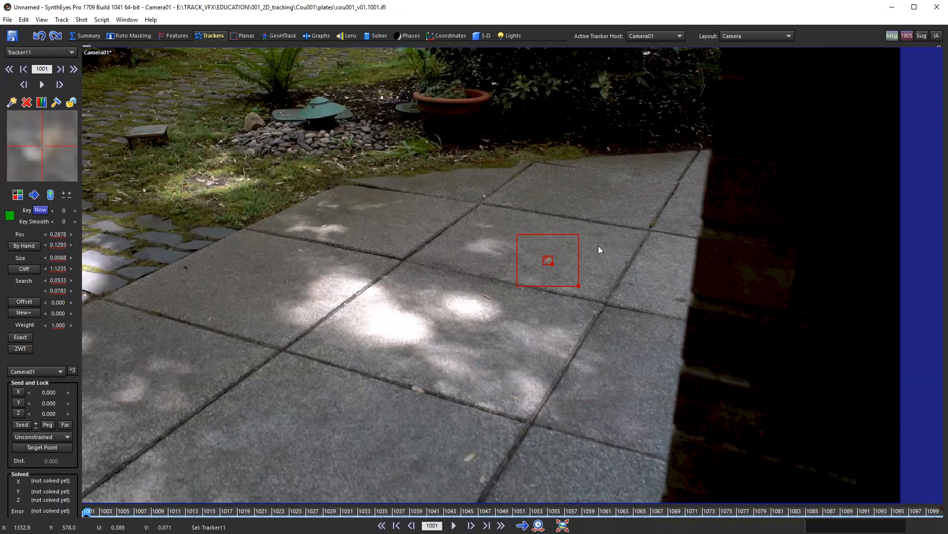
drag(580, 286, 609, 299)
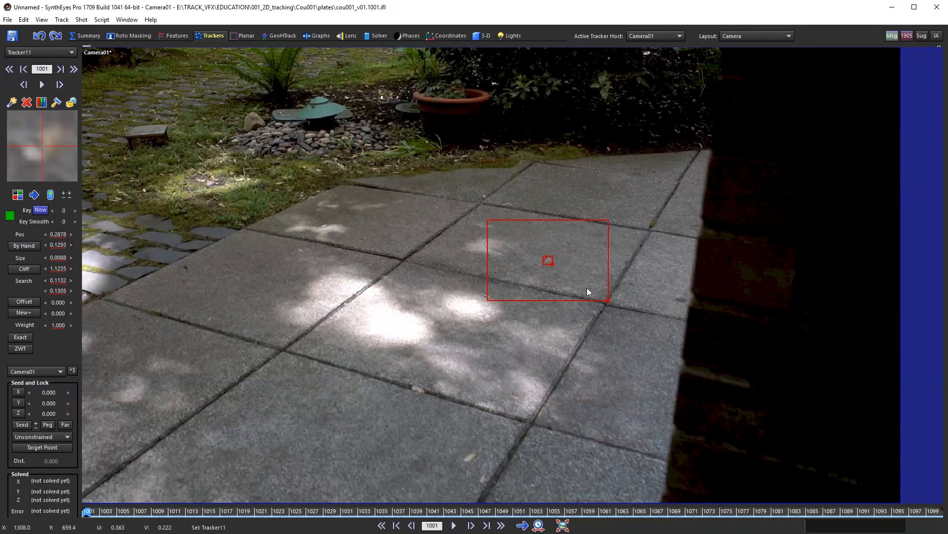
drag(607, 301, 579, 288)
scroll(544, 260, up, 4)
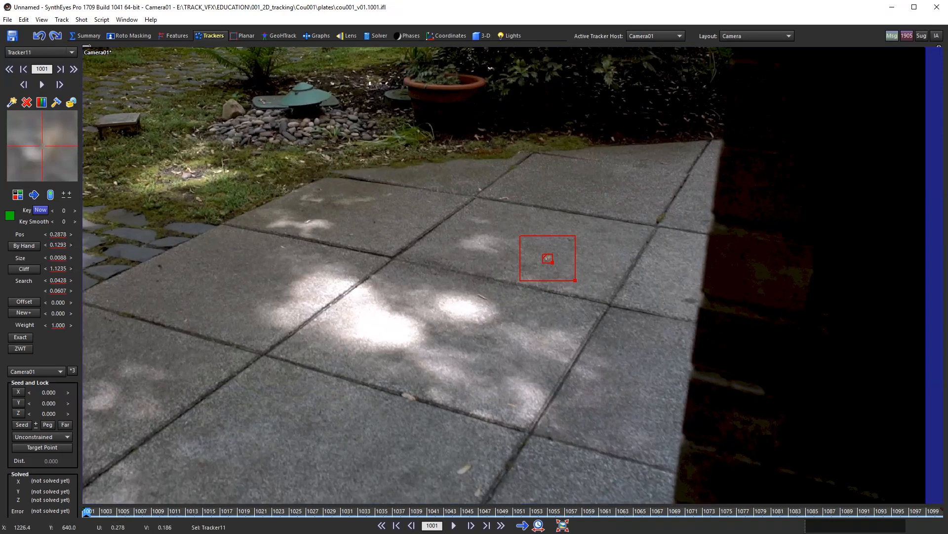
middle_drag(553, 284, 531, 300)
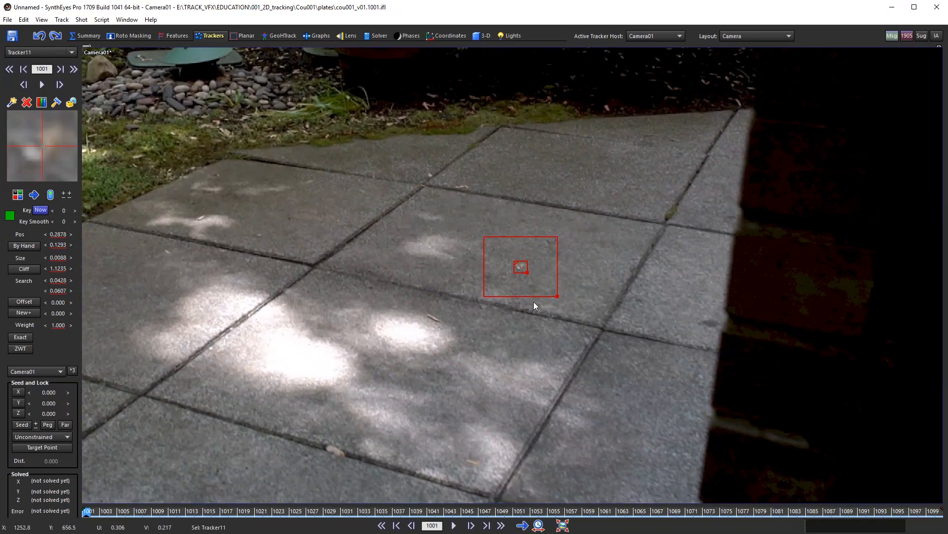
scroll(581, 292, down, 3)
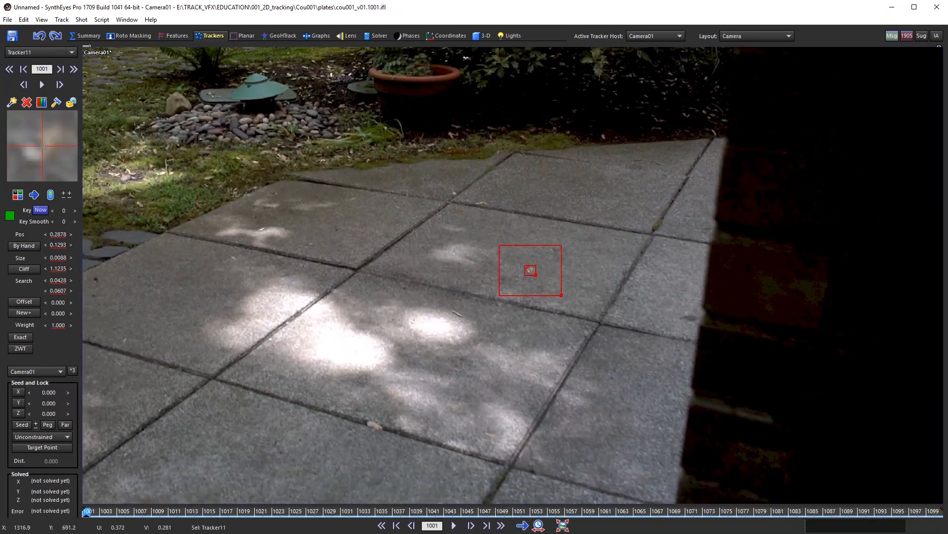
middle_drag(567, 342, 528, 355)
scroll(556, 338, down, 2)
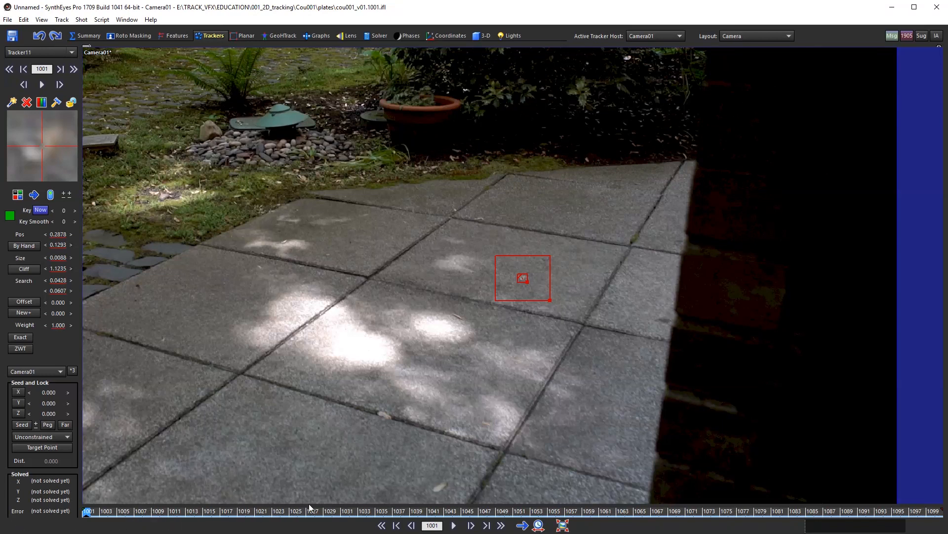
scroll(612, 266, down, 4)
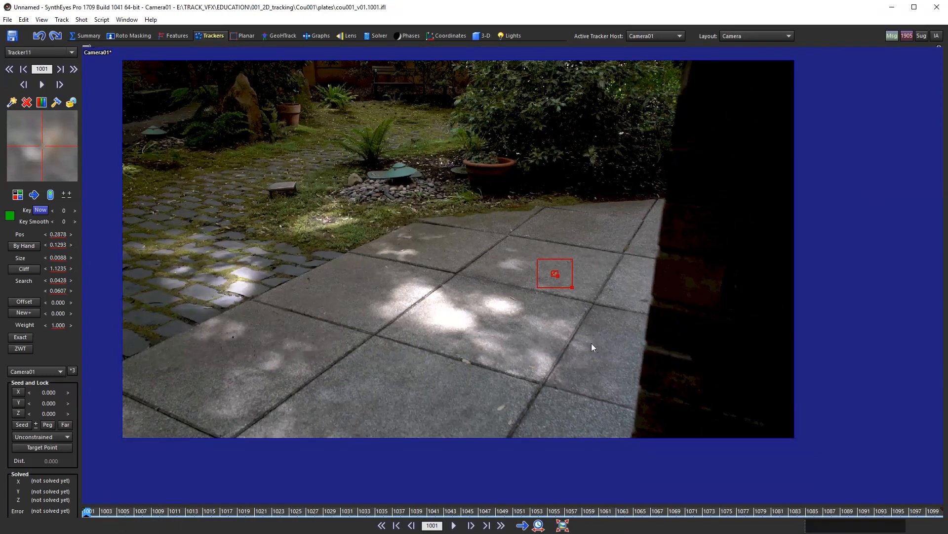
middle_drag(592, 343, 588, 336)
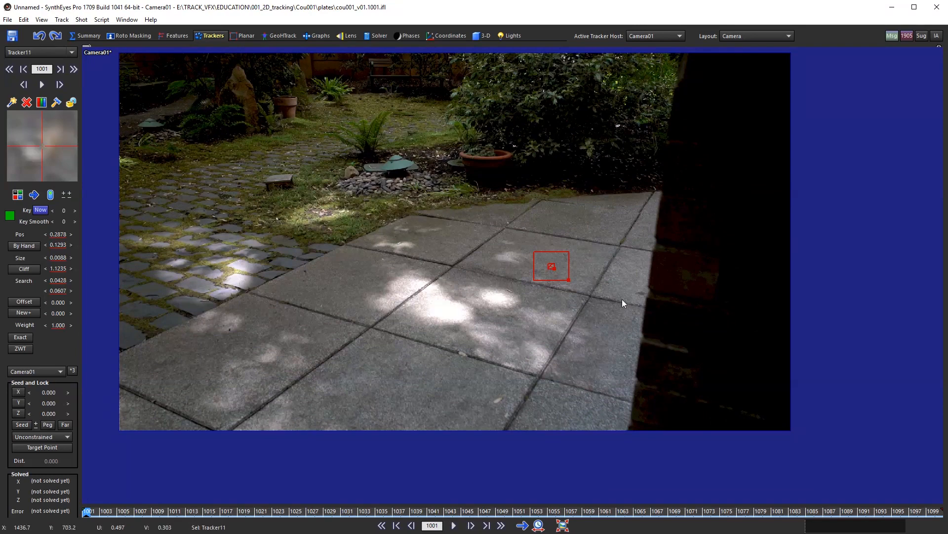
Step: Play and scrub the clip to review Tracker11's track through frame 1031
key(space)
scroll(622, 299, up, 3)
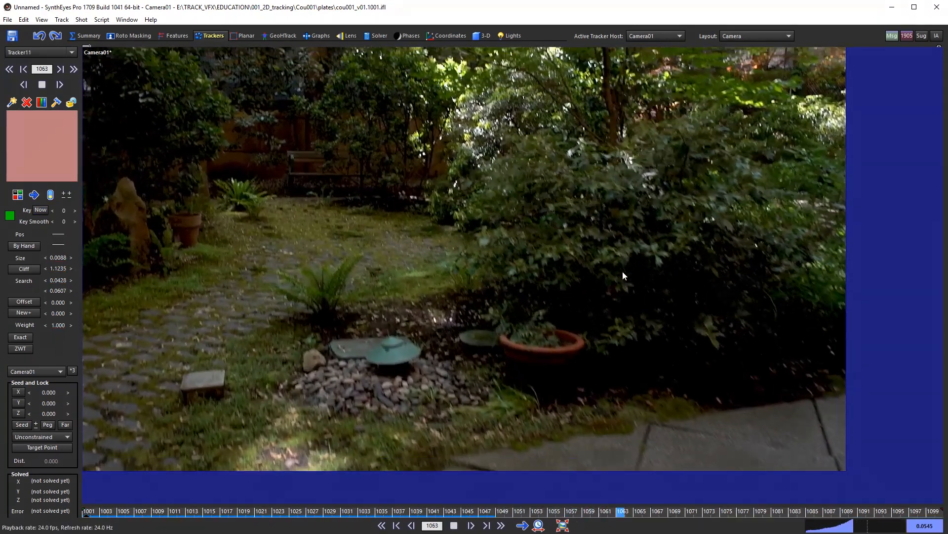
key(space)
click(431, 511)
drag(430, 511, 27, 474)
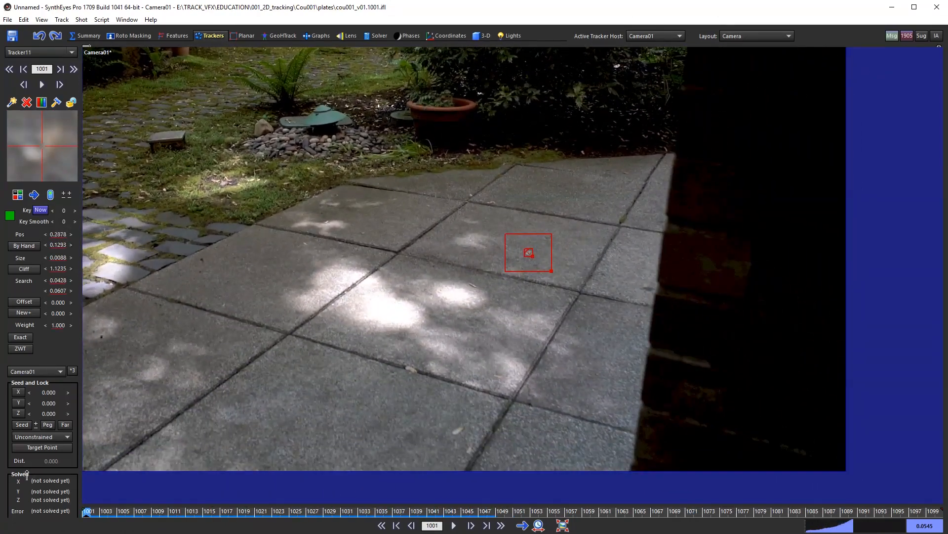
right_drag(537, 304, 549, 179)
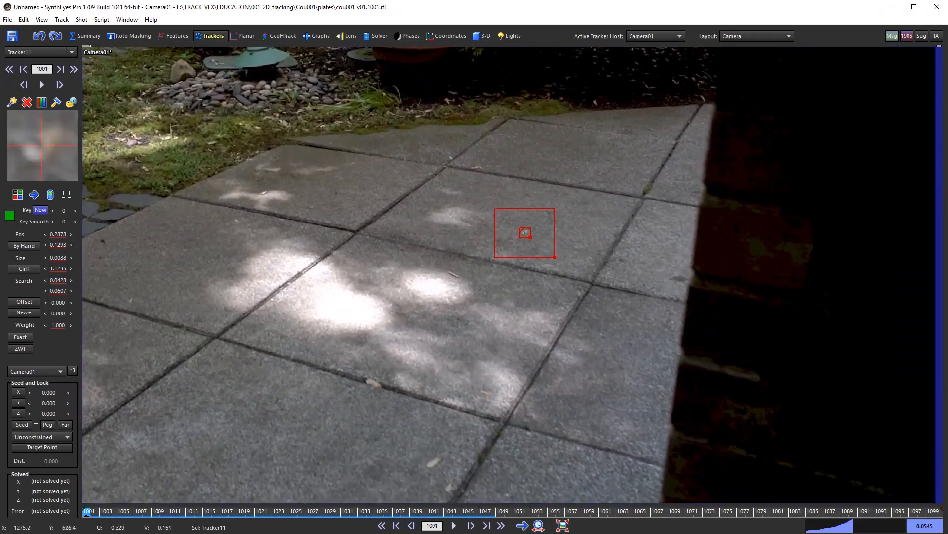
middle_drag(550, 197, 548, 271)
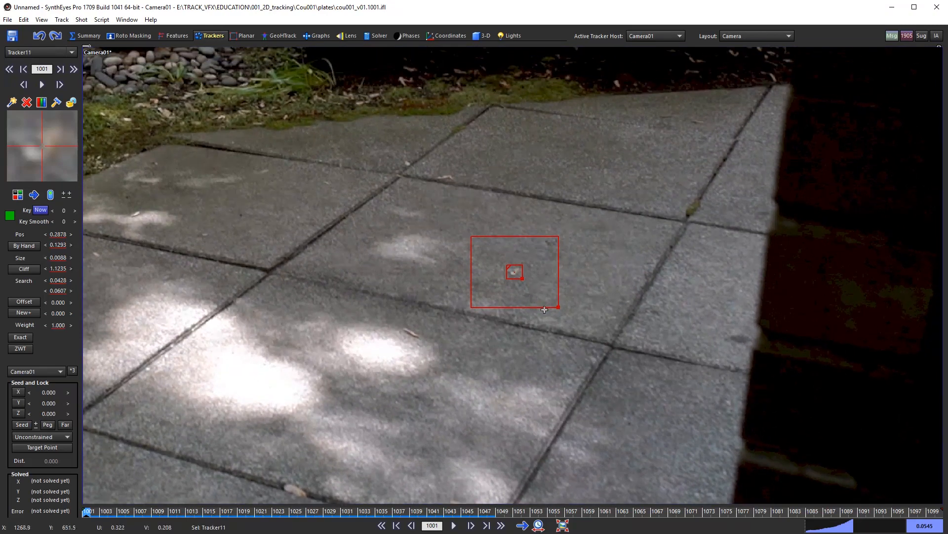
middle_drag(545, 318, 603, 269)
scroll(515, 369, down, 3)
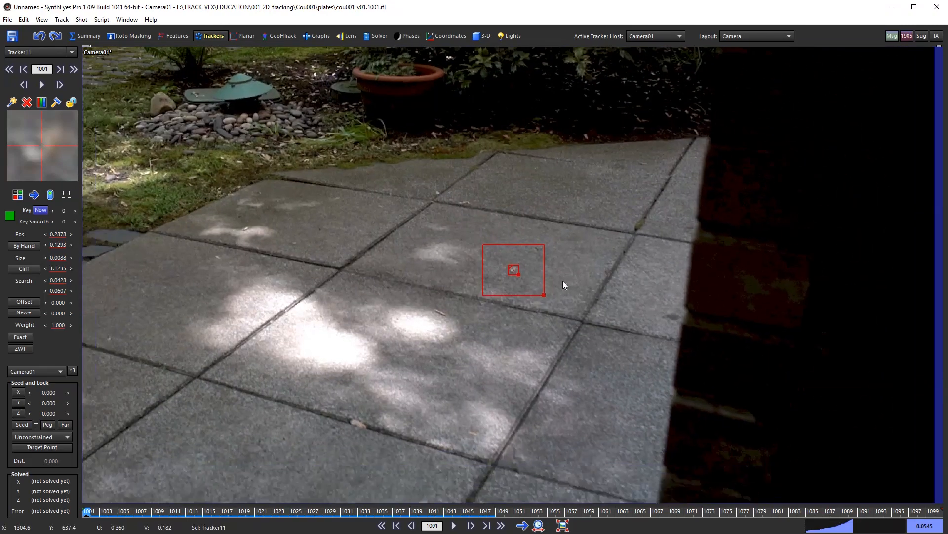
key(space)
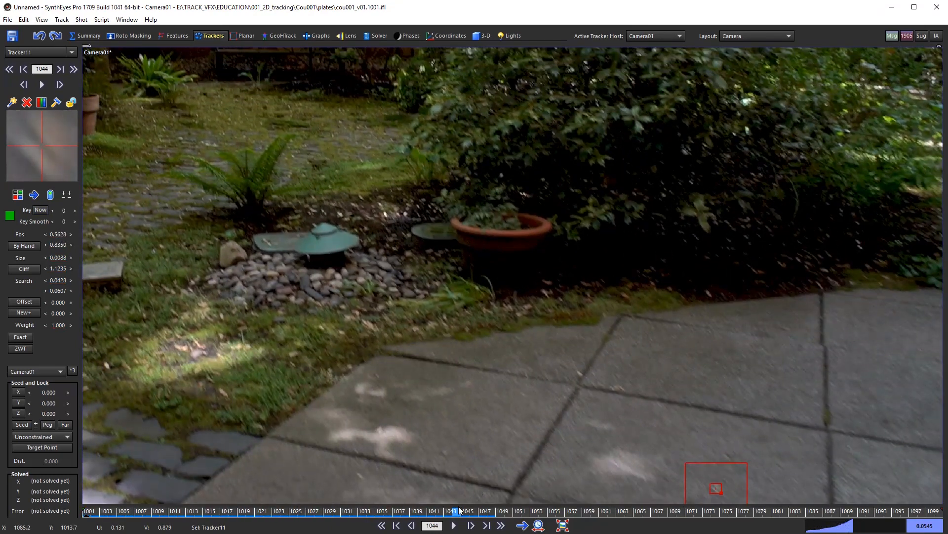
drag(459, 511, 17, 490)
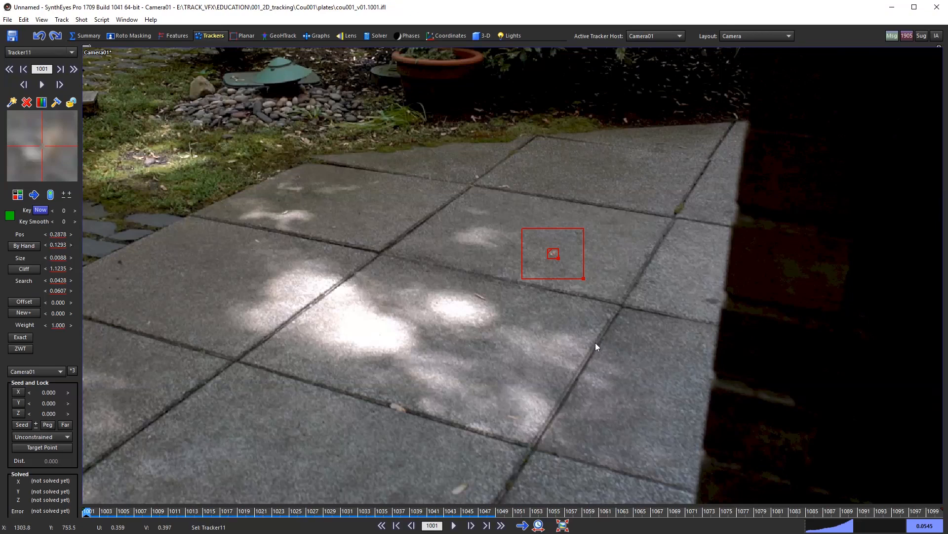
key(5)
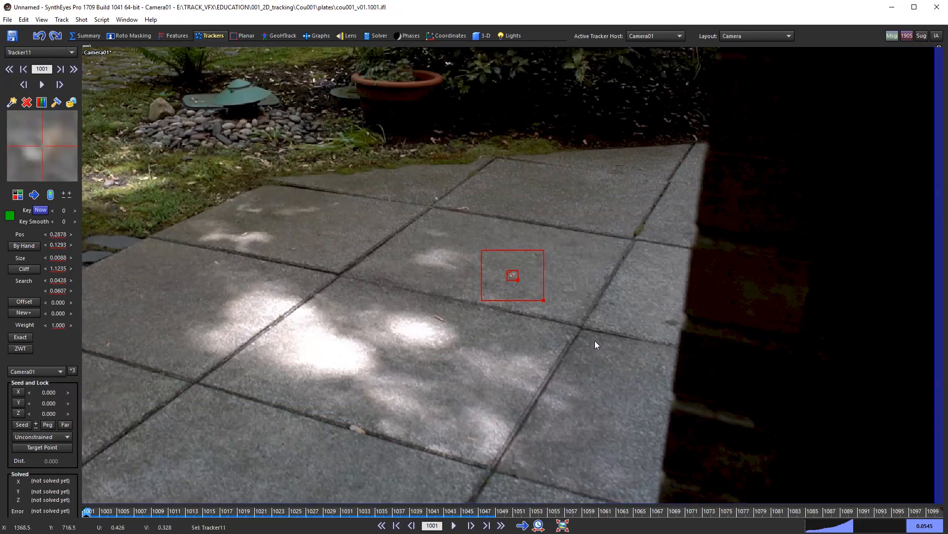
scroll(594, 340, up, 3)
drag(115, 513, 343, 532)
scroll(469, 392, up, 3)
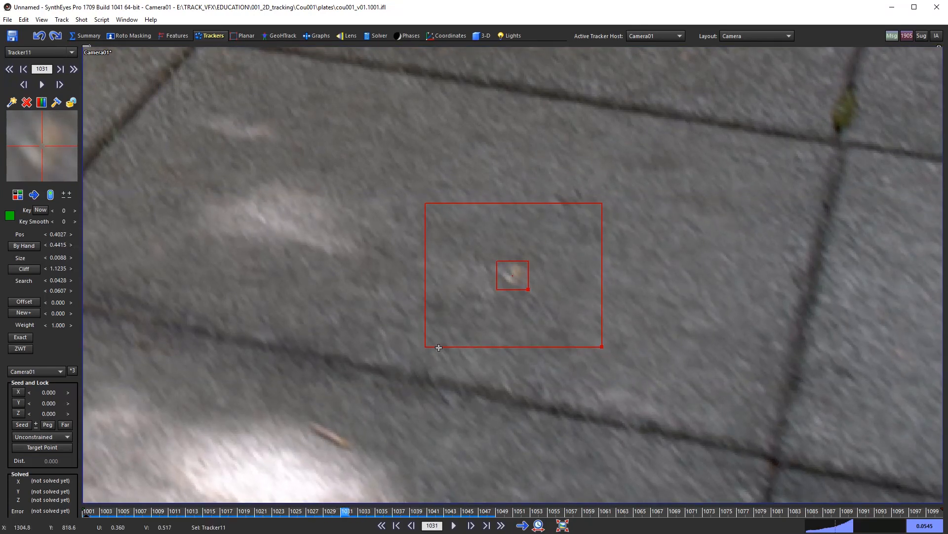
Step: Step through frames 1028–1037 to find where Tracker11 slips off the speck
key(Right)
key(Right)
key(Left)
key(Left)
key(Left)
key(Left)
key(Right)
key(Right)
key(Right)
key(Left)
key(Left)
key(Right)
key(Right)
key(Left)
key(Left)
key(Left)
key(Left)
key(Left)
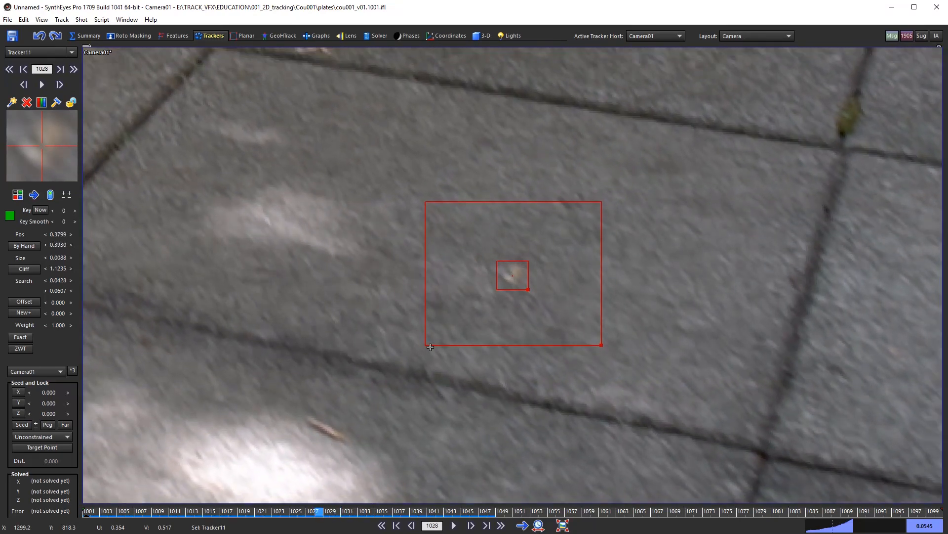
key(Right)
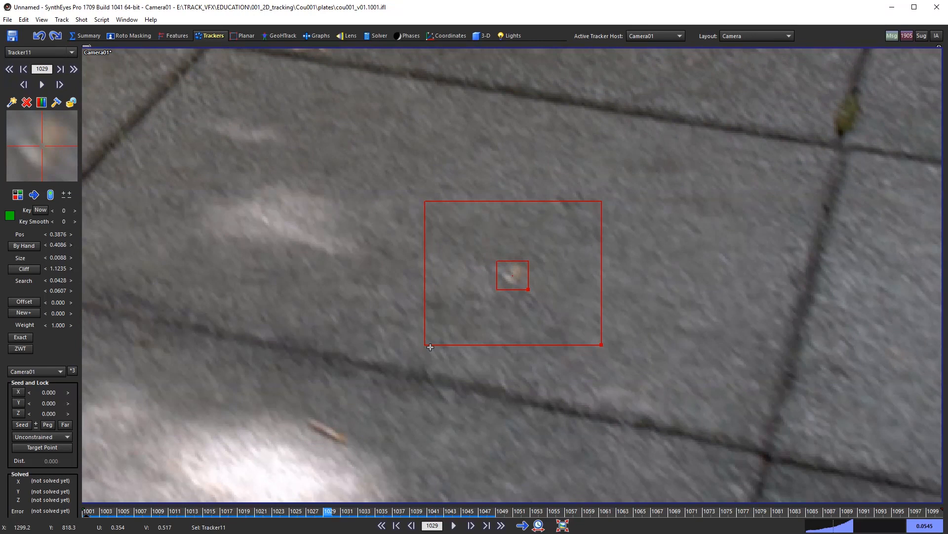
key(Right)
key(Right)
key(Right)
key(Right)
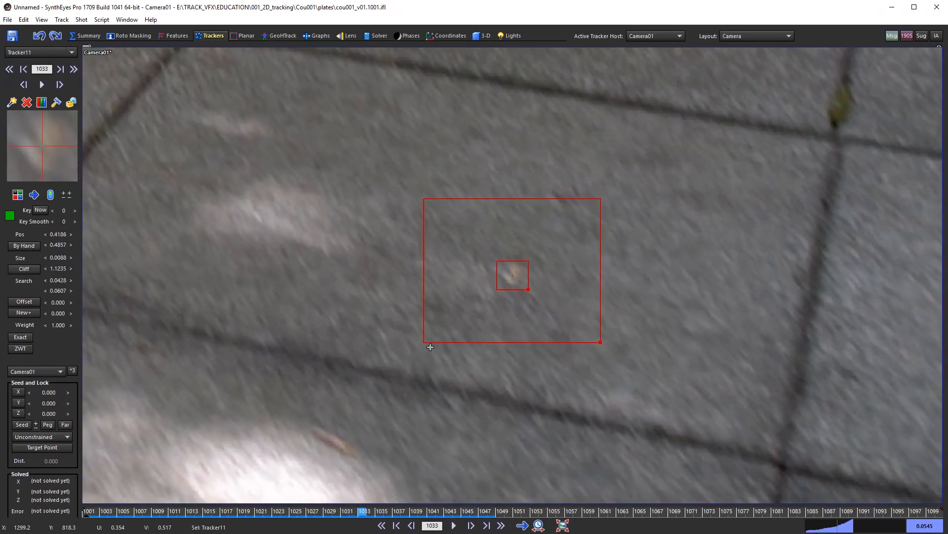
key(Right)
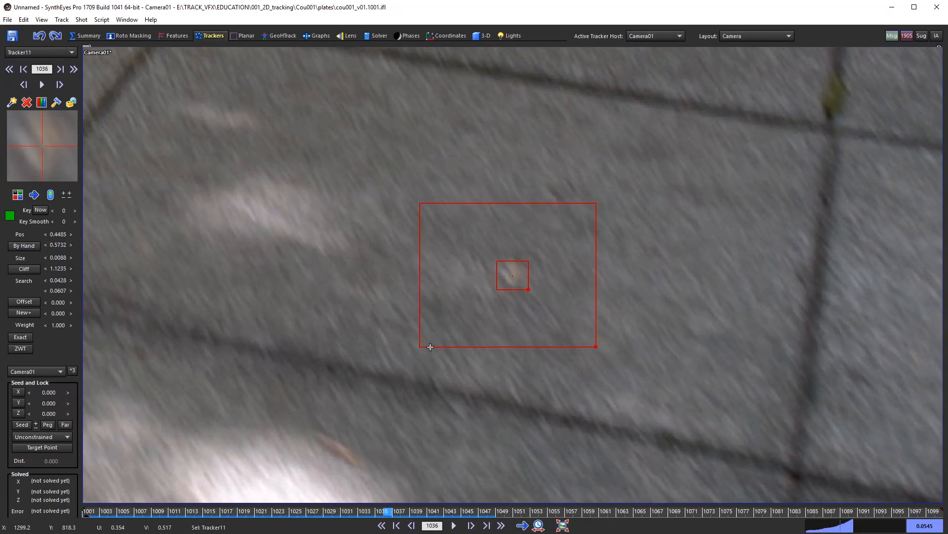
key(Right)
key(Right)
key(Right)
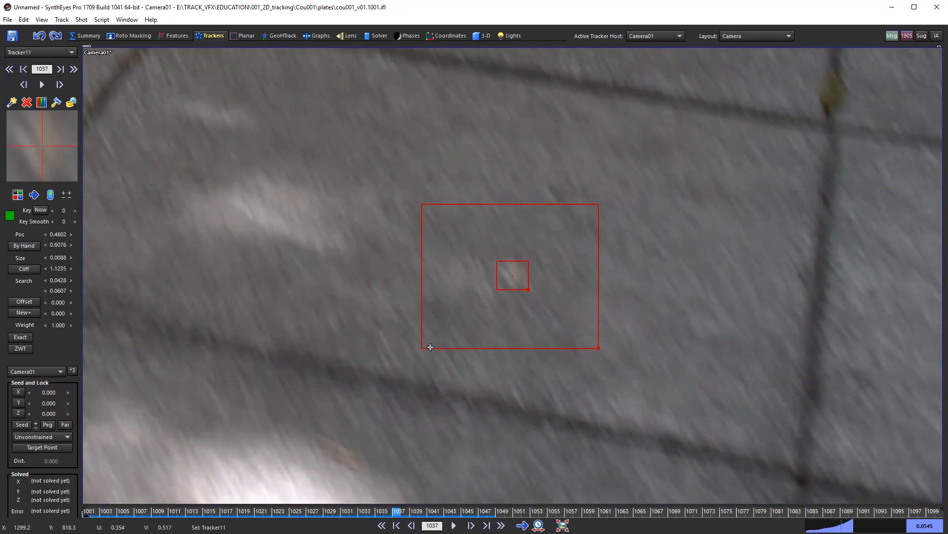
key(Left)
key(Left)
key(Left)
key(Left)
key(Left)
key(Right)
key(Right)
key(Right)
key(Right)
key(Left)
key(Left)
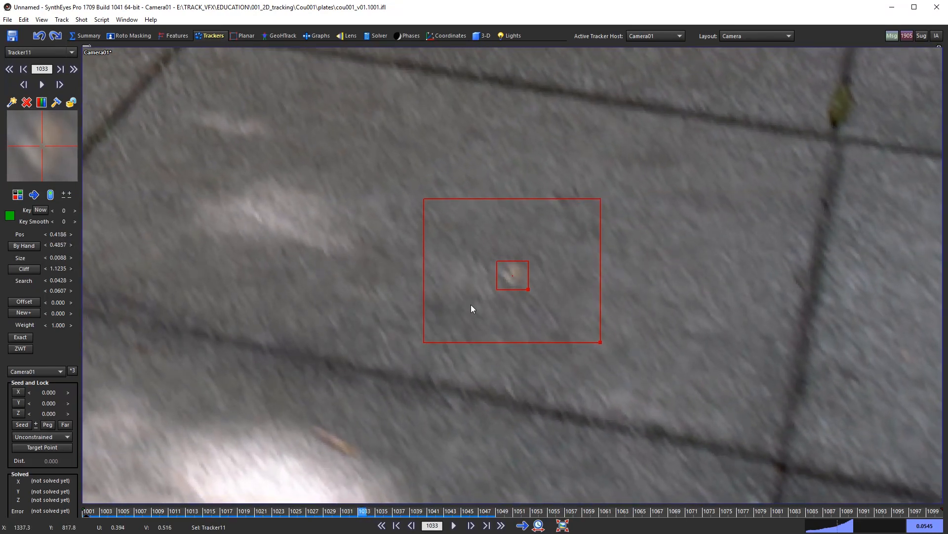
key(Right)
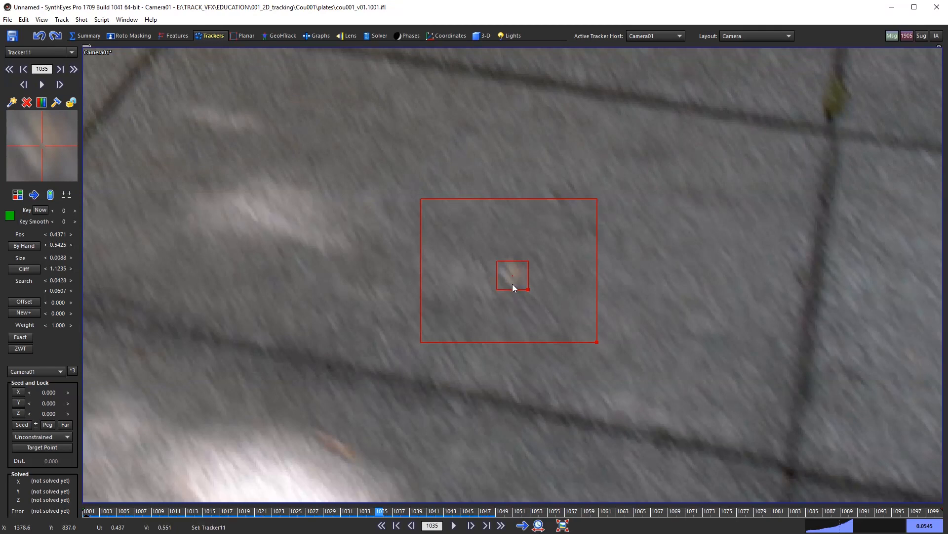
Step: Drag Tracker11 onto the pale speck at frame 1035, keying it at 0.4367, 0.5417
mouse_move(514, 274)
mouse_down()
mouse_move(519, 282)
mouse_move(512, 271)
mouse_up()
key(Left)
key(Left)
key(Left)
key(Right)
key(Right)
key(Right)
drag(49, 147, 31, 135)
key(Right)
key(Left)
key(Left)
key(Right)
key(Right)
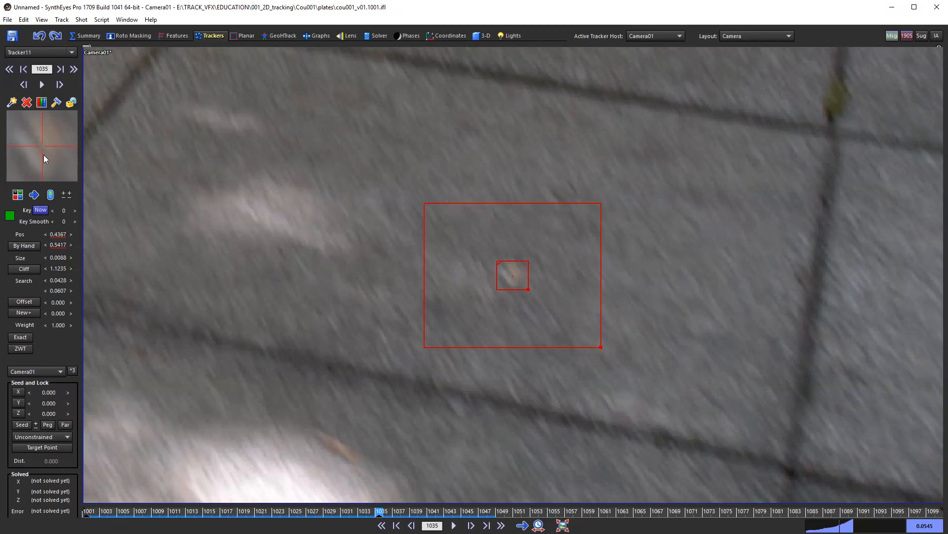
Step: Refine Tracker11's frame 1035 key to 0.4369, 0.5421, comparing against frame 1034
drag(44, 143, 43, 149)
key(s)
key(d)
key(s)
key(d)
key(s)
key(d)
key(s)
key(d)
key(s)
key(d)
key(s)
key(d)
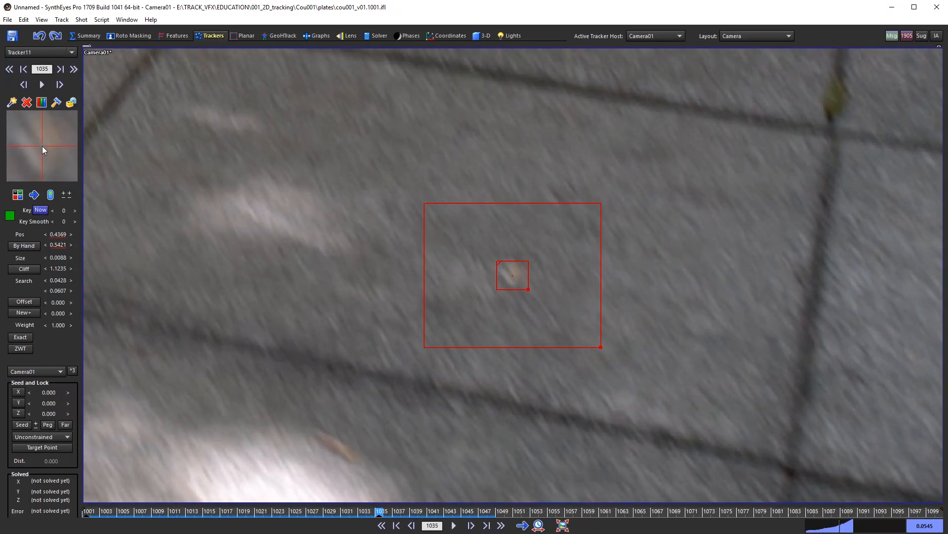
Step: Check frames 1035–1043, then scrub back toward frame 1001 to review the track
key(d)
key(d)
key(d)
key(d)
key(d)
key(d)
key(s)
key(s)
key(d)
key(d)
key(d)
key(d)
key(d)
key(d)
key(d)
key(d)
key(d)
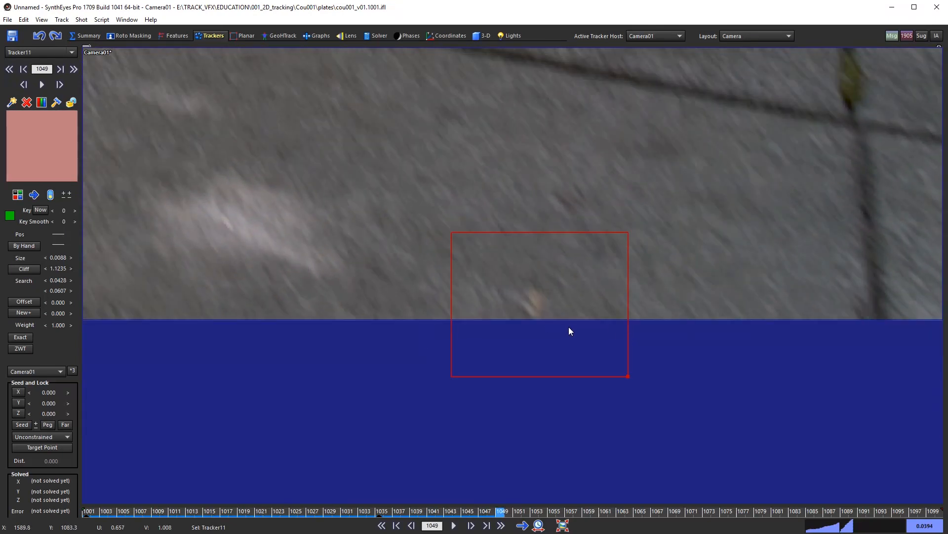
key(s)
key(s)
key(s)
key(s)
key(s)
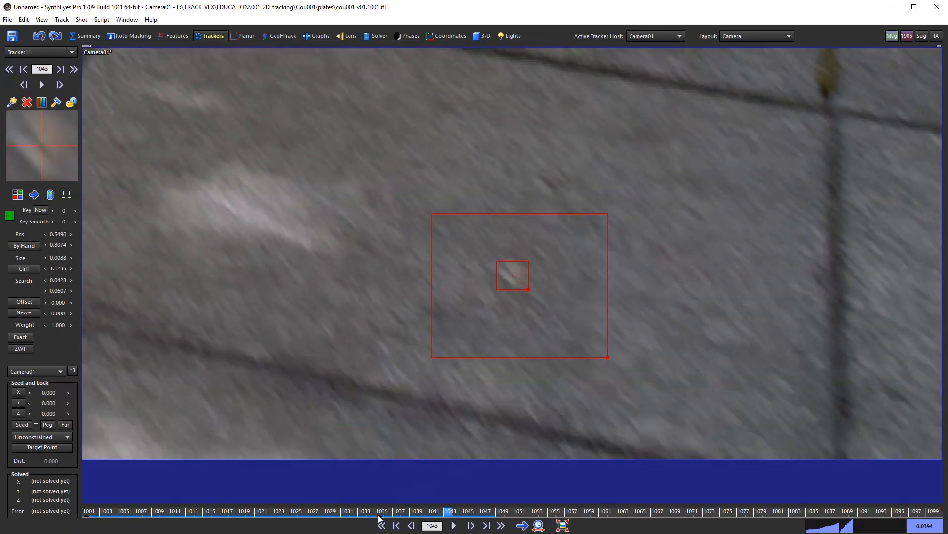
key(s)
key(s)
key(s)
key(s)
key(s)
key(s)
key(s)
key(s)
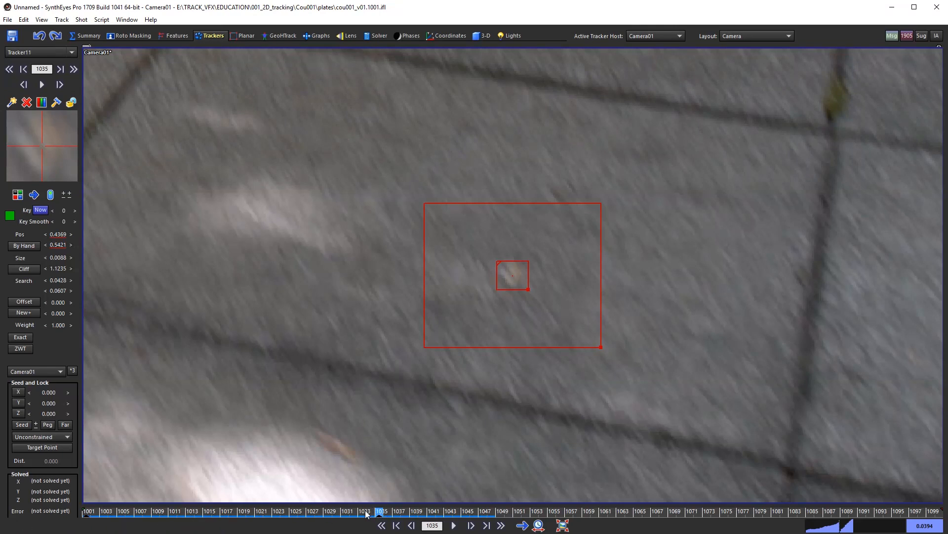
drag(365, 517, 80, 516)
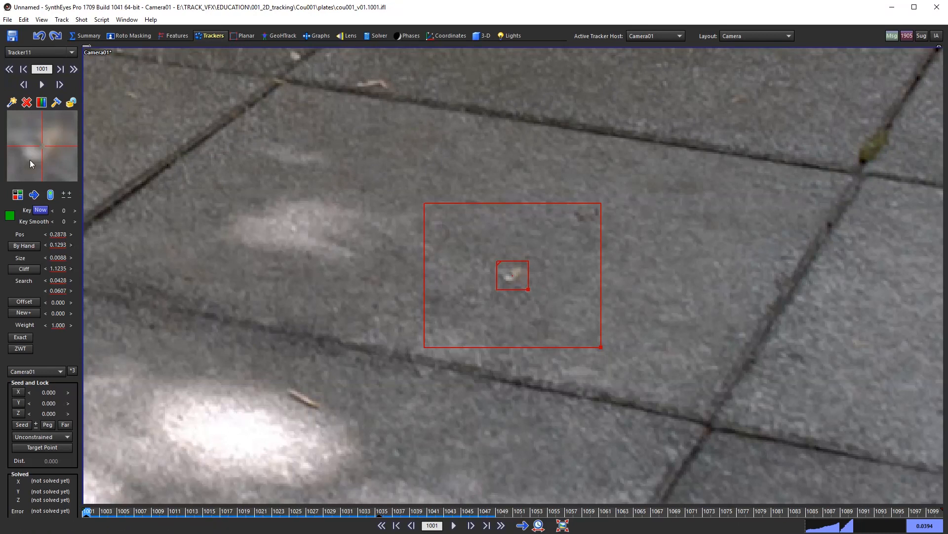
scroll(497, 288, up, 5)
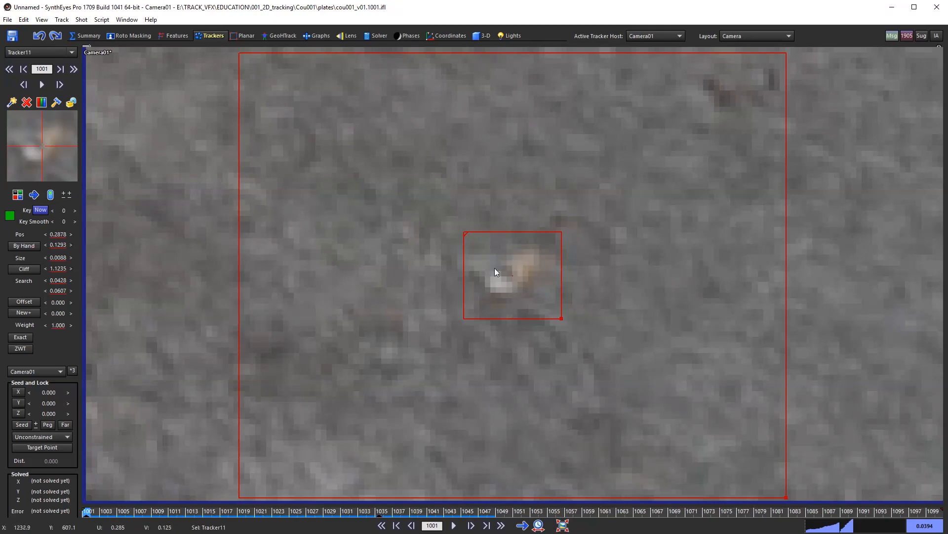
scroll(497, 271, down, 6)
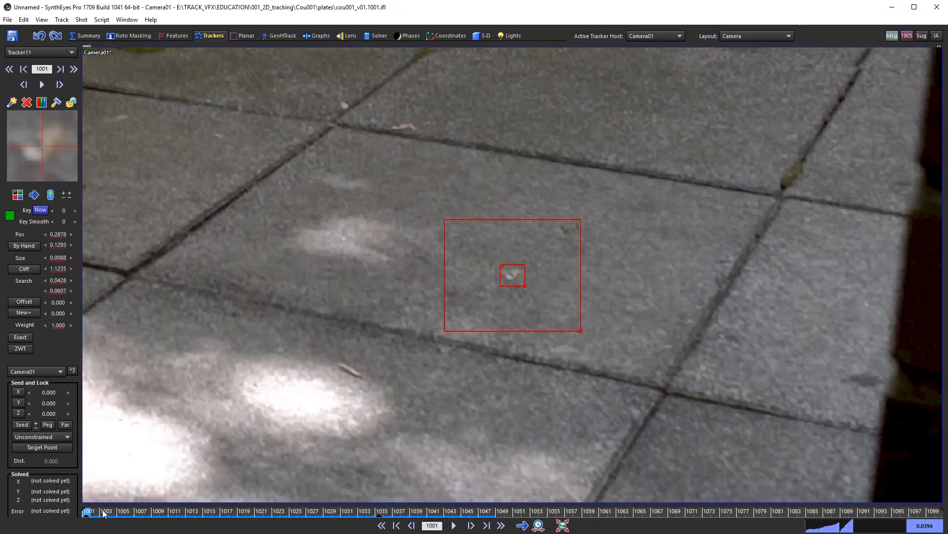
drag(102, 515, 389, 525)
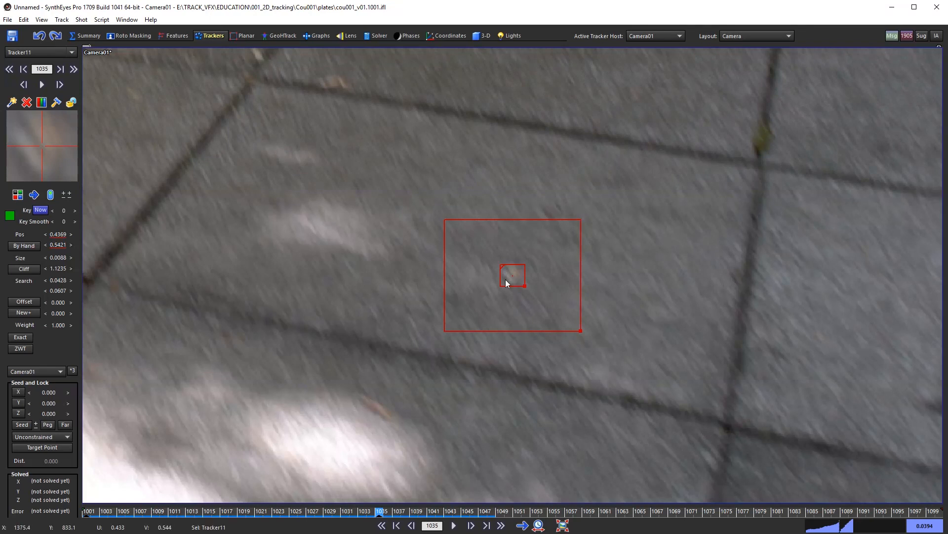
Step: Scrub past frame 1035 and undo a stray nudge of Tracker11 at frame 1021
drag(380, 512, 260, 511)
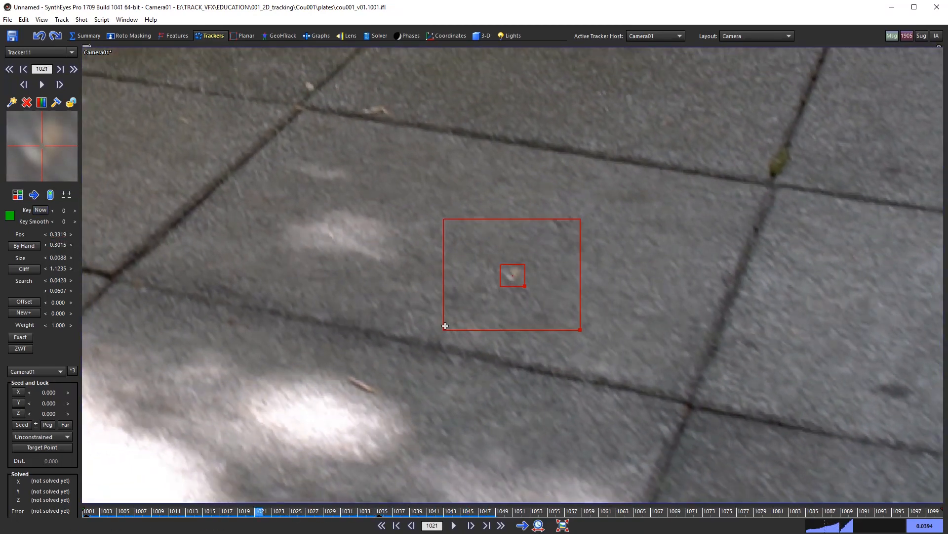
drag(513, 275, 516, 276)
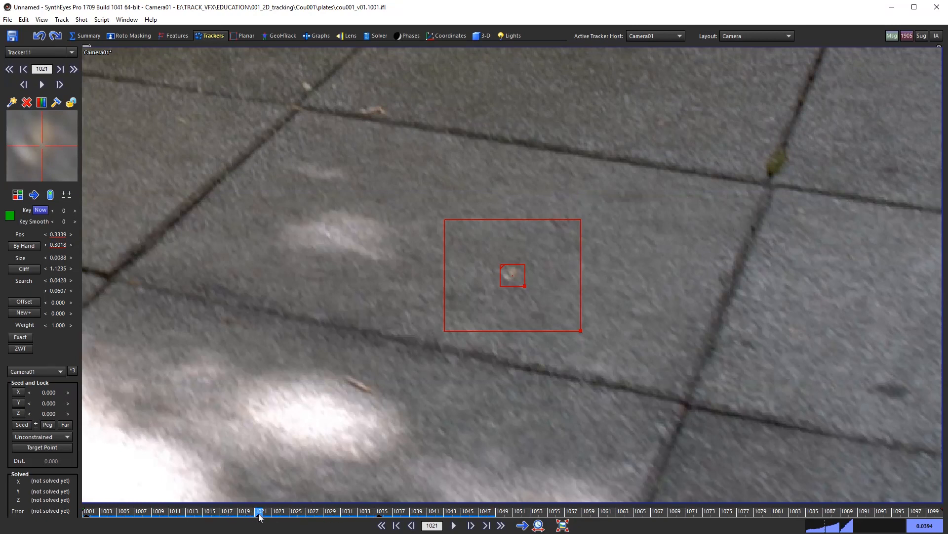
key(ctrl+z)
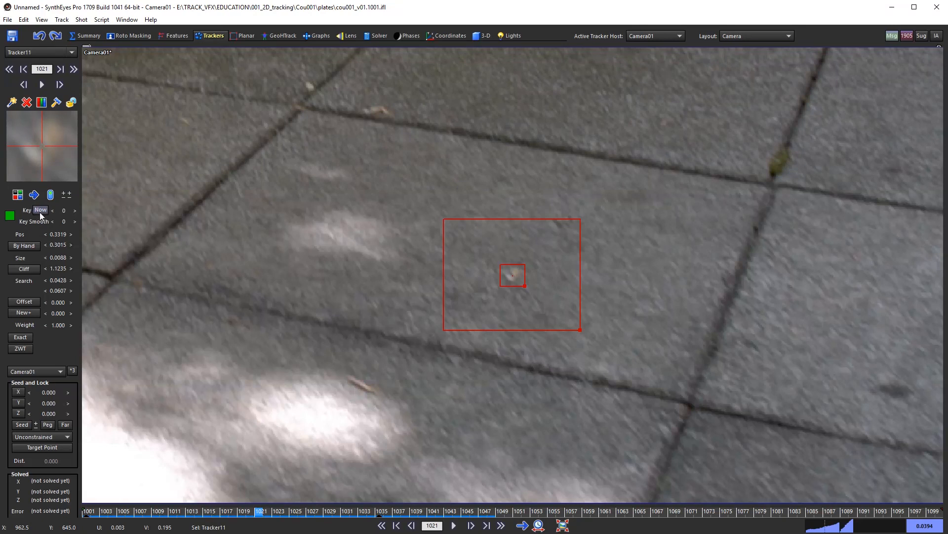
Step: Set a Key Now position key for Tracker11 at frame 1035
click(243, 513)
drag(242, 514, 85, 512)
drag(271, 514, 379, 516)
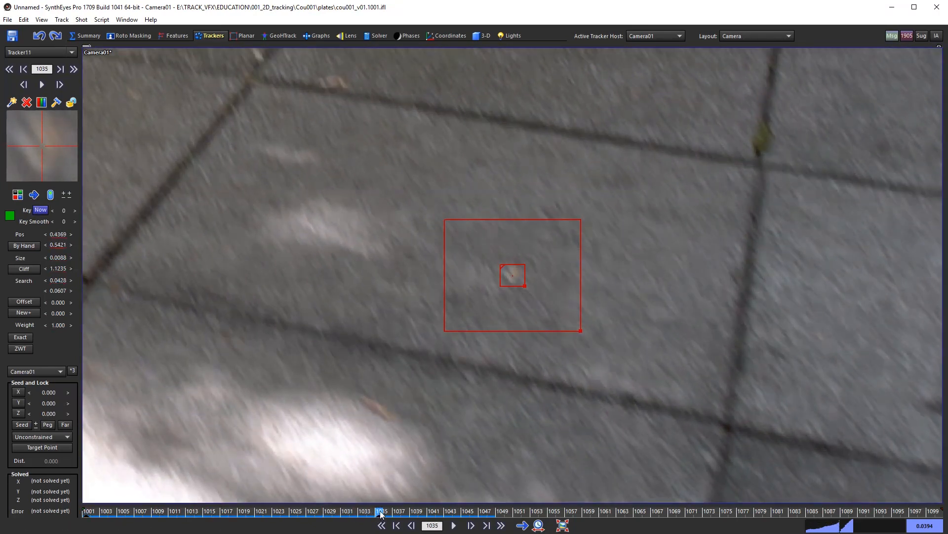
click(46, 209)
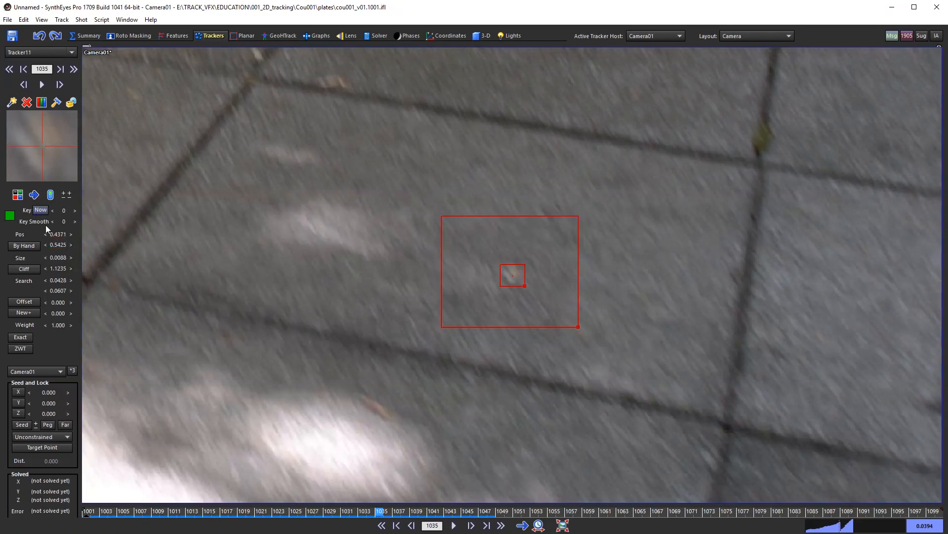
drag(383, 511, 356, 527)
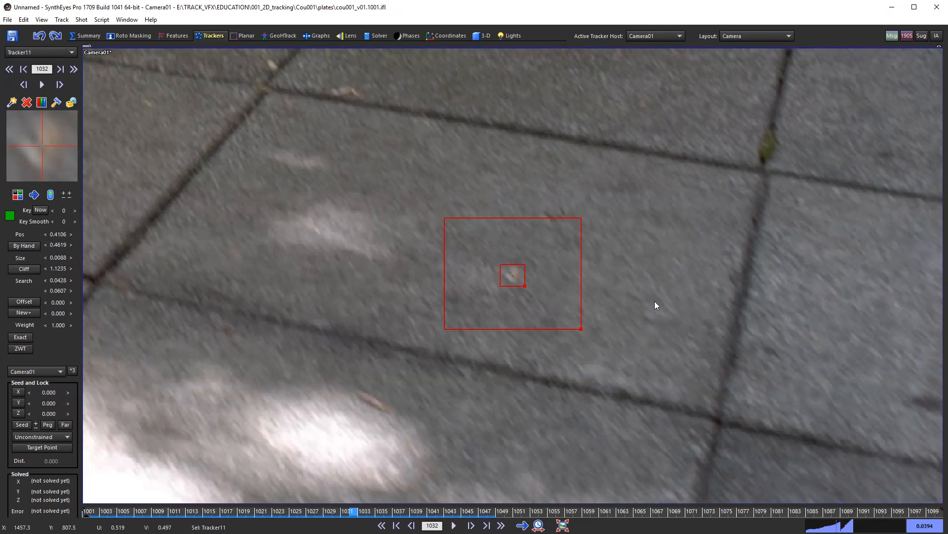
Step: Key Tracker11 at frame 1032, then nudge it onto the speck at frame 1037
key(KP_5)
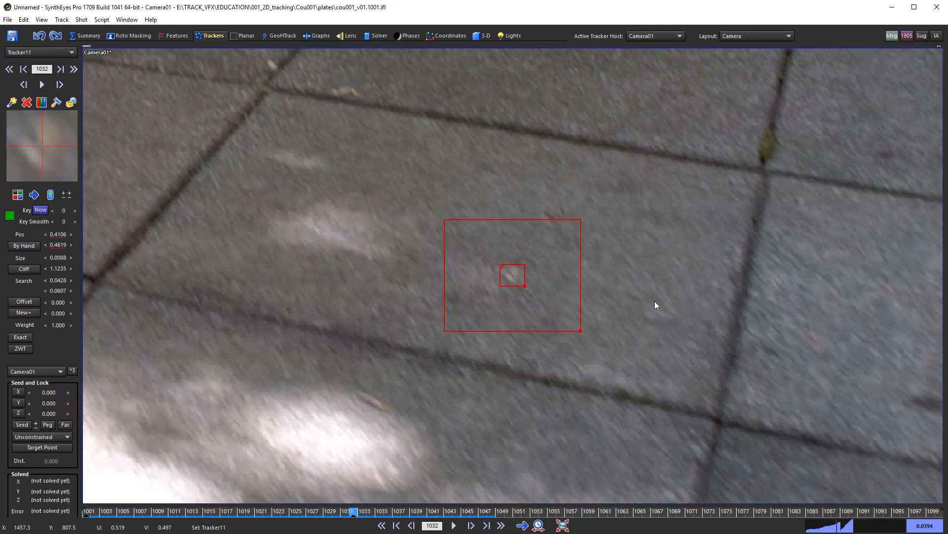
key(Right)
key(Right)
key(Right)
key(Right)
key(Right)
key(Right)
key(Right)
key(Left)
key(Right)
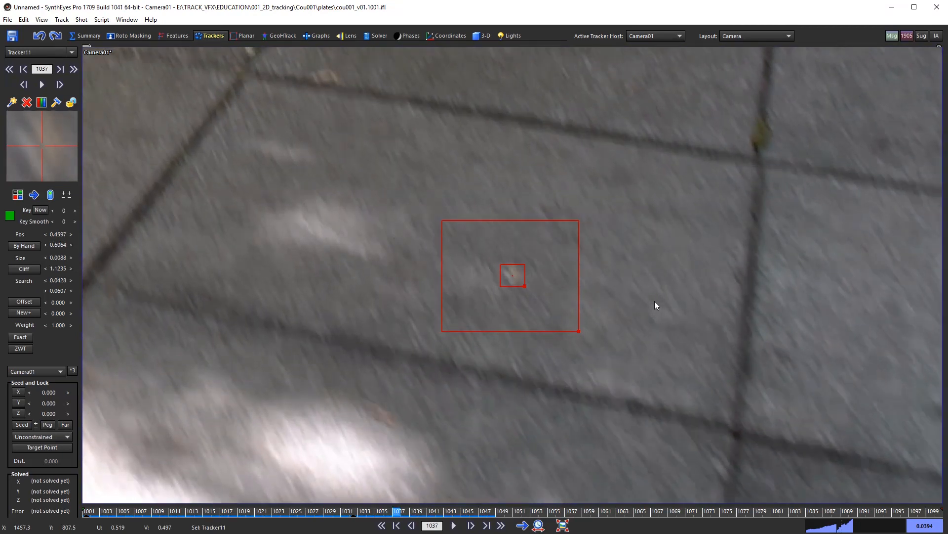
key(Left)
key(Left)
key(Left)
key(Right)
key(Up)
key(Up)
key(Up)
key(Up)
key(Up)
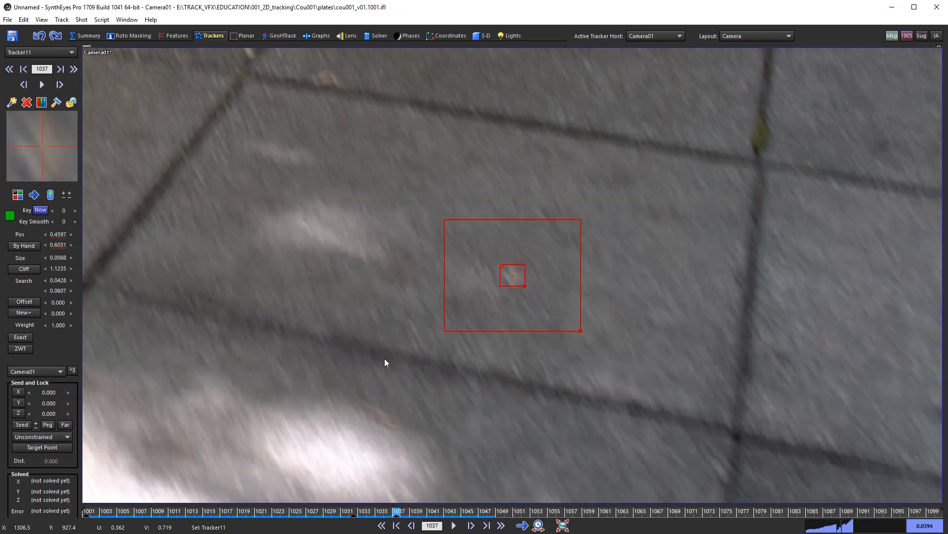
key(Down)
key(Down)
key(Down)
key(Down)
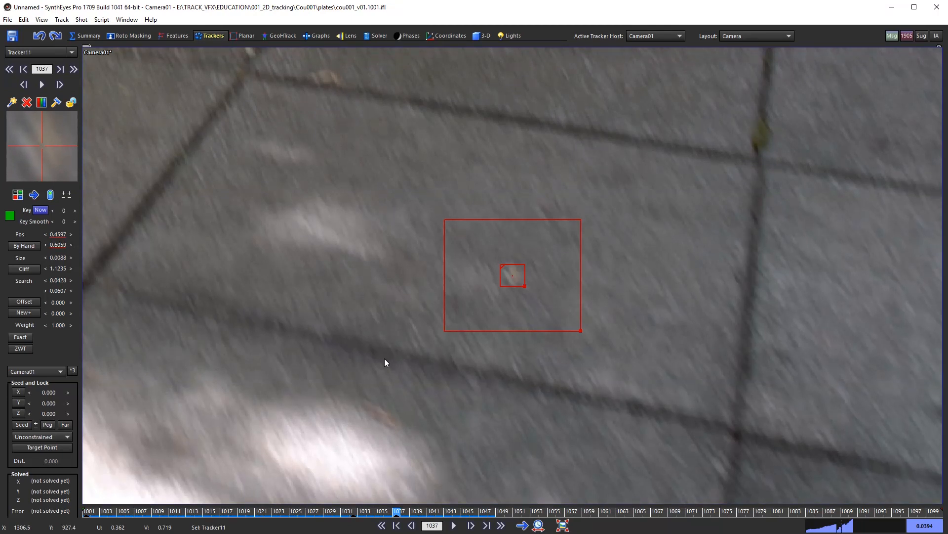
Step: Check the frame 1037 key against neighbouring frames and enlarge Tracker11's pattern size to 0.0121
key(Left)
key(Left)
key(Right)
key(Right)
key(Right)
key(Left)
key(Left)
key(Left)
key(Right)
key(Right)
key(Left)
key(Right)
key(Left)
key(Right)
key(Left)
key(Right)
key(Left)
key(Right)
key(Left)
key(Left)
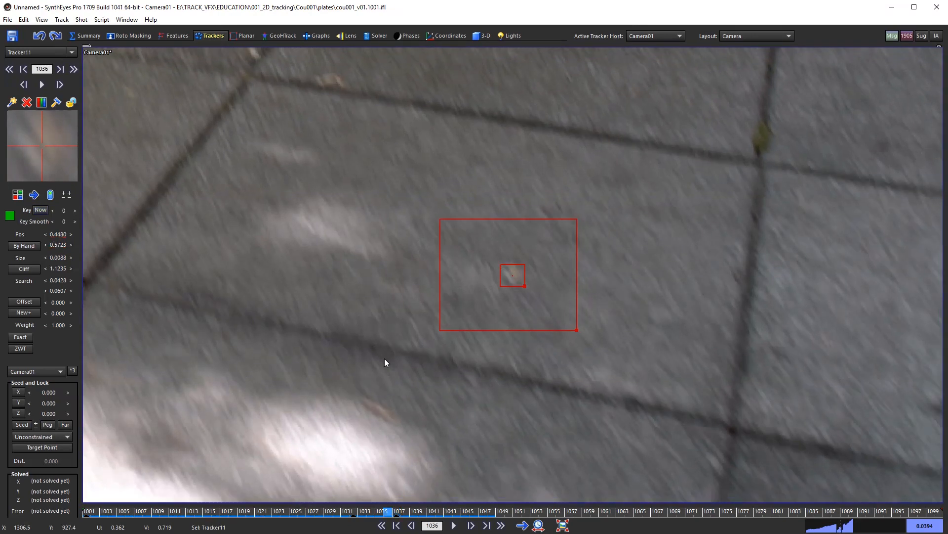
key(Right)
key(Right)
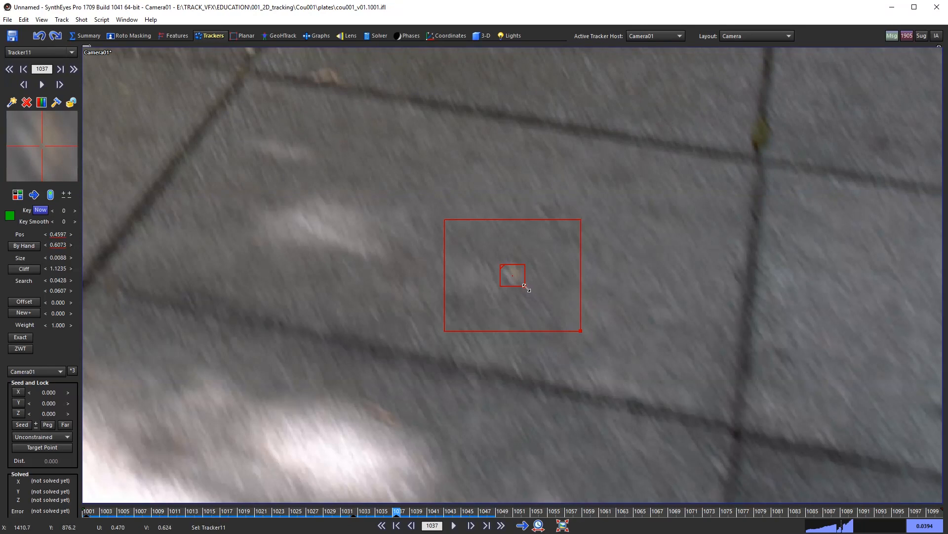
drag(524, 285, 528, 291)
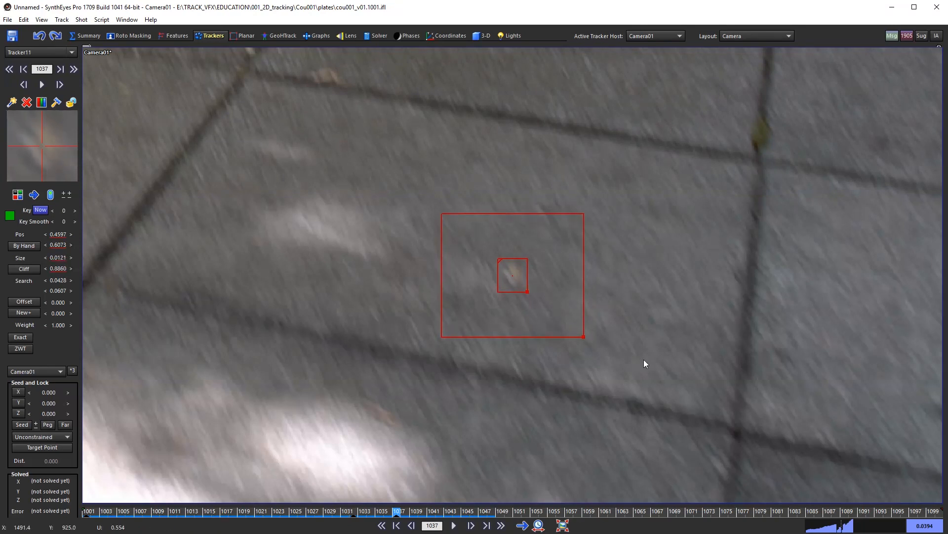
Step: Step through frames 1040 to 1049, comparing 1048 and 1049 where Tracker11 is unset
key(Right)
key(Right)
key(Right)
key(Right)
key(Right)
key(Right)
key(Right)
key(Right)
key(Right)
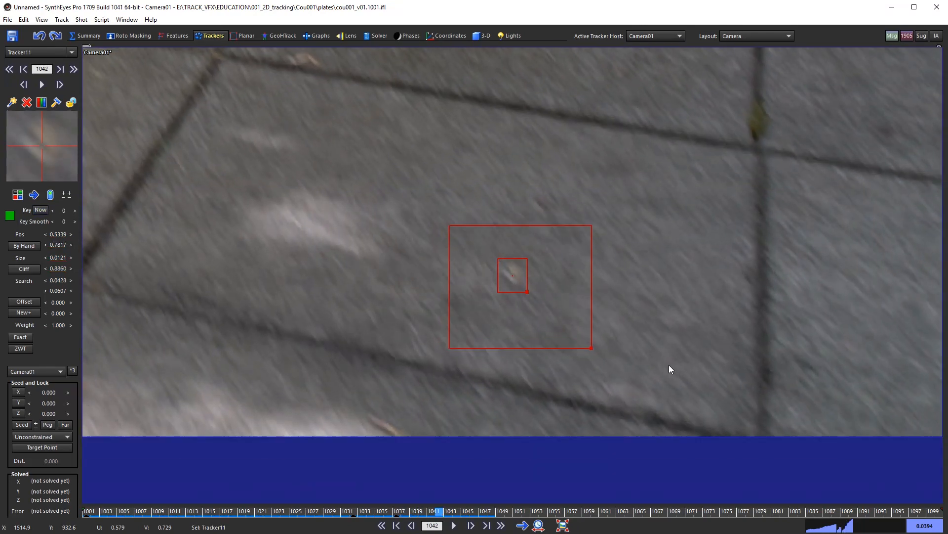
key(Left)
key(Left)
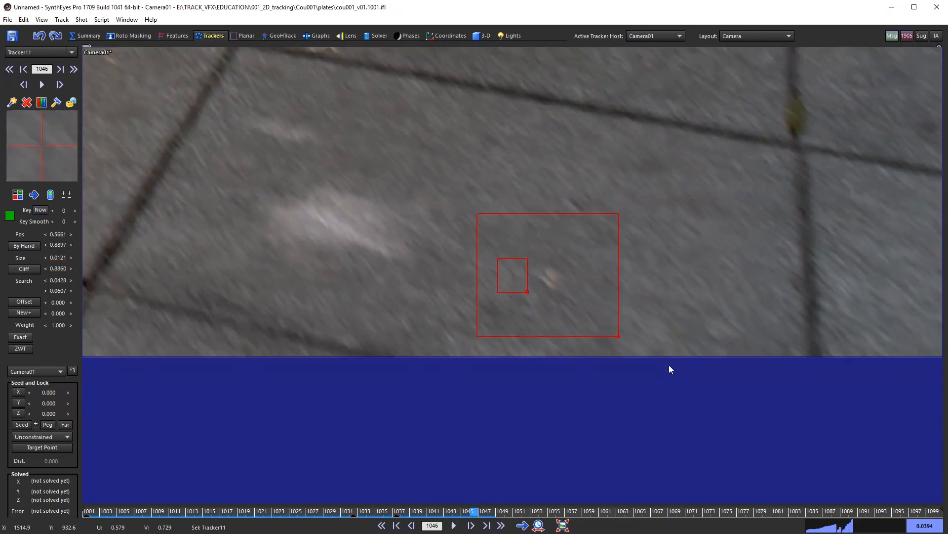
key(Left)
key(Right)
key(Right)
key(Right)
key(Left)
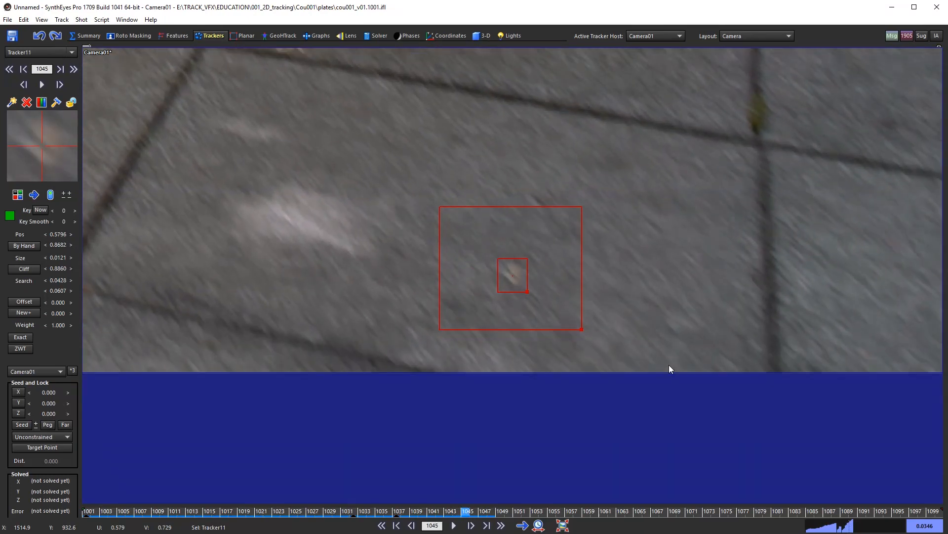
key(Right)
key(Right)
key(Right)
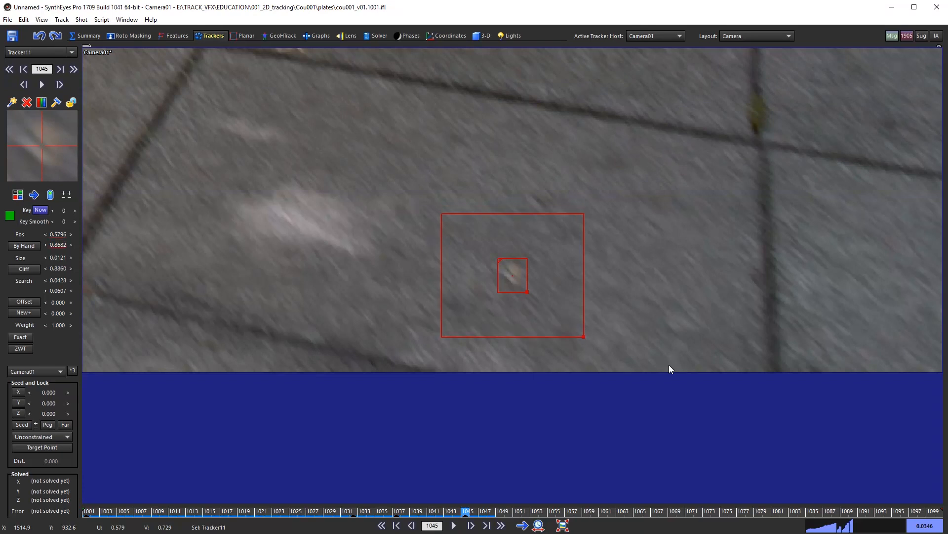
key(Right)
key(Right)
key(Left)
key(Left)
key(Left)
key(Right)
key(Right)
key(Right)
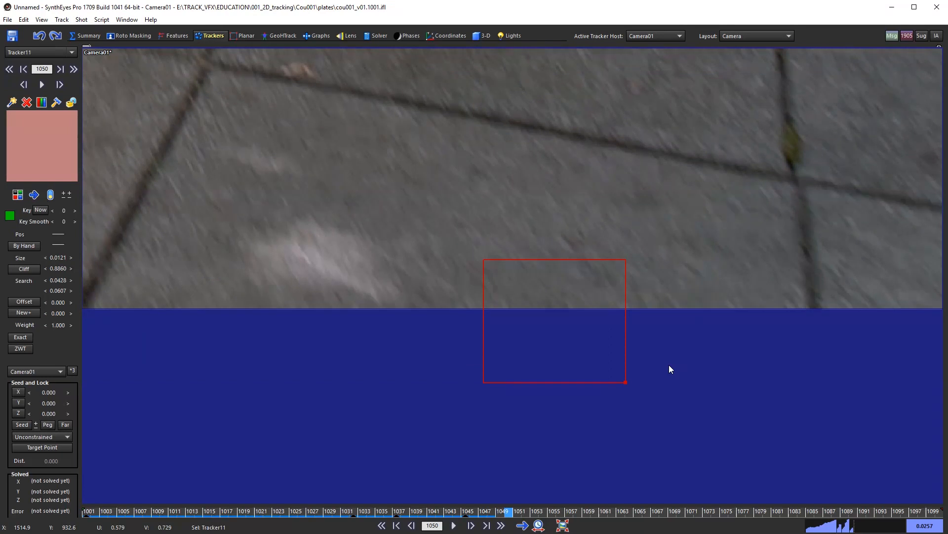
key(Left)
key(Left)
key(Right)
key(Right)
key(Left)
key(Left)
key(Left)
key(Right)
key(Right)
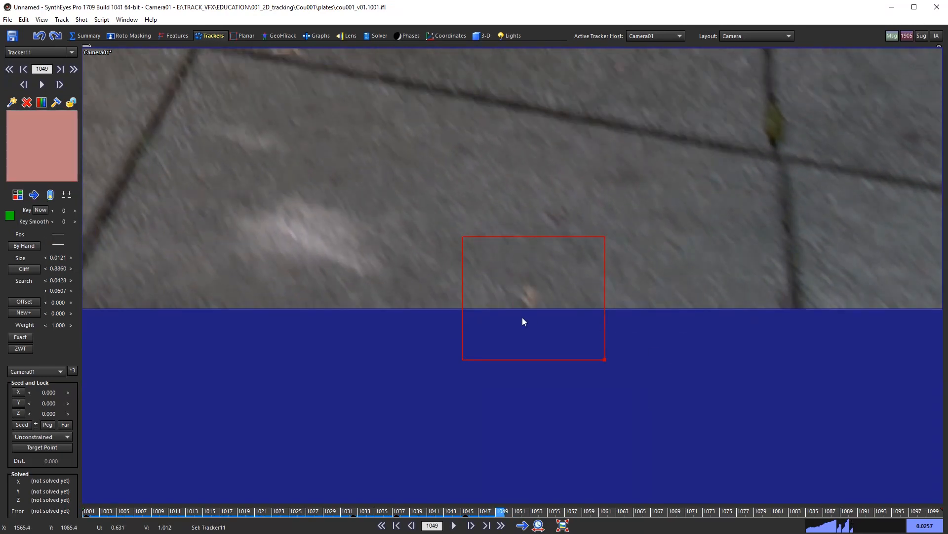
key(Left)
key(Left)
key(Right)
key(Right)
key(Left)
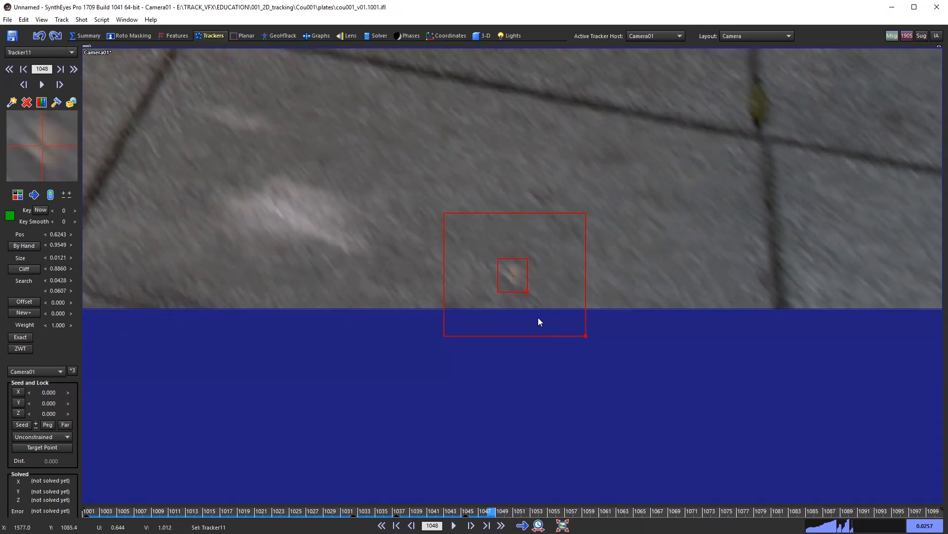
key(Right)
key(Left)
key(Right)
key(Left)
key(Right)
key(Left)
key(Right)
key(Left)
key(Right)
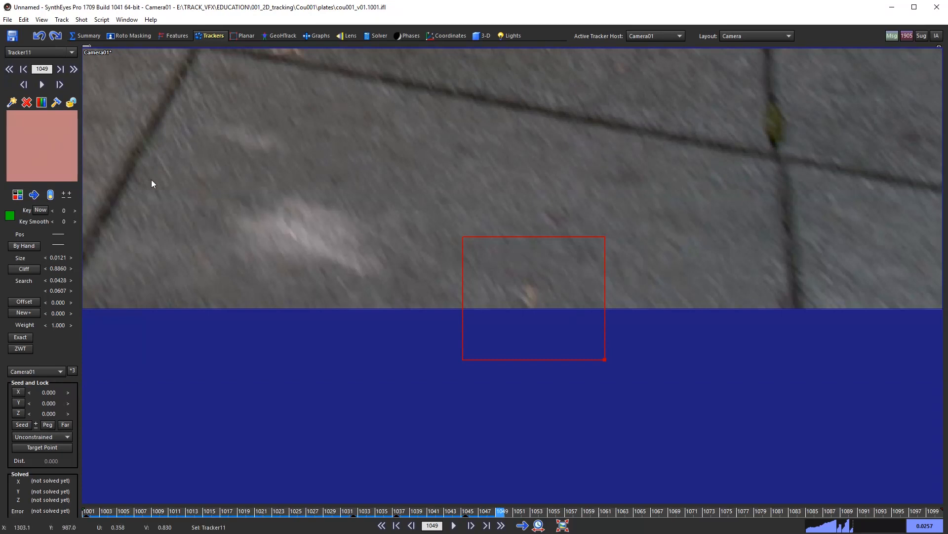
Step: Key Tracker11 on the speck at frame 1049 and compare it against frames 1047–1048
mouse_move(49, 149)
mouse_down()
mouse_move(55, 156)
mouse_move(62, 148)
mouse_move(38, 148)
mouse_move(44, 142)
mouse_up()
key(Left)
key(Left)
key(Right)
key(Right)
key(Left)
key(Left)
key(Right)
key(Right)
key(Left)
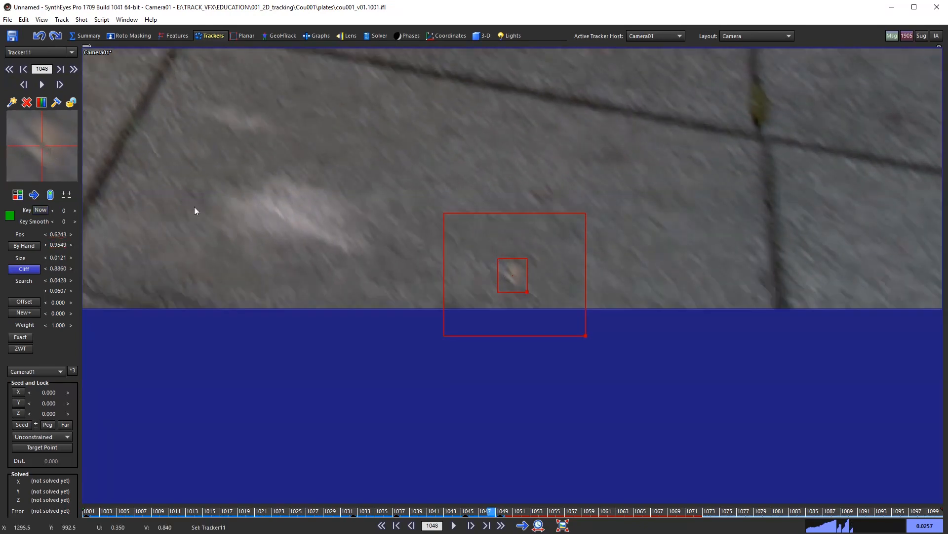
key(Right)
key(Left)
key(Right)
Step: Confirm frame 1050 has no position, then step back through the track to frame 1032
key(Left)
key(Right)
key(Left)
key(Right)
key(Right)
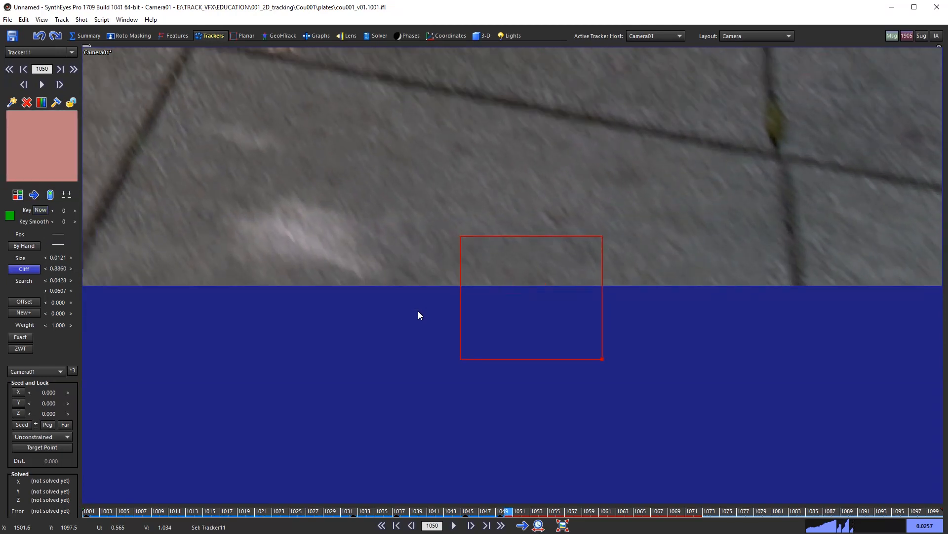
key(Left)
key(Right)
key(Left)
key(Left)
key(Left)
key(Left)
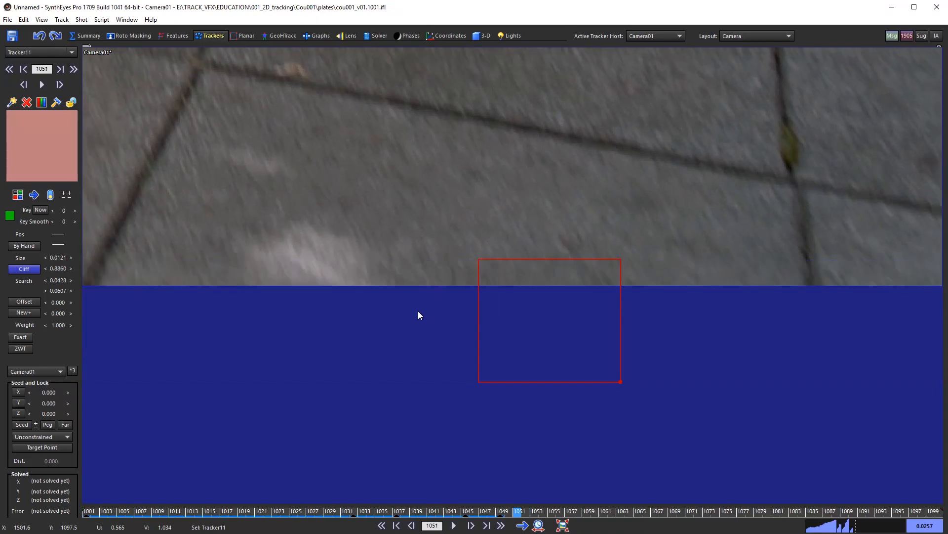
key(Left)
key(Left)
key(Left)
key(Left)
key(Left)
key(Left)
key(Left)
key(Left)
key(Left)
key(Left)
key(Left)
key(Left)
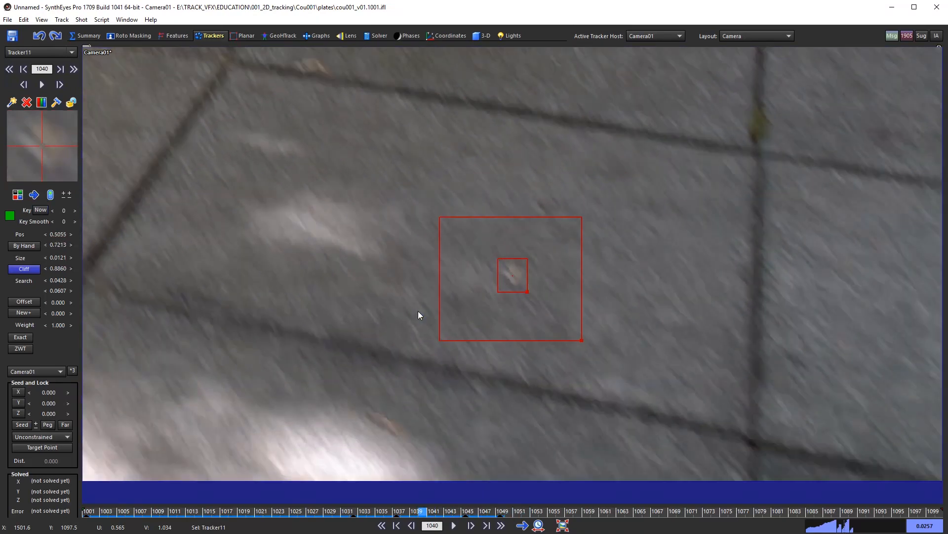
key(Left)
key(Left)
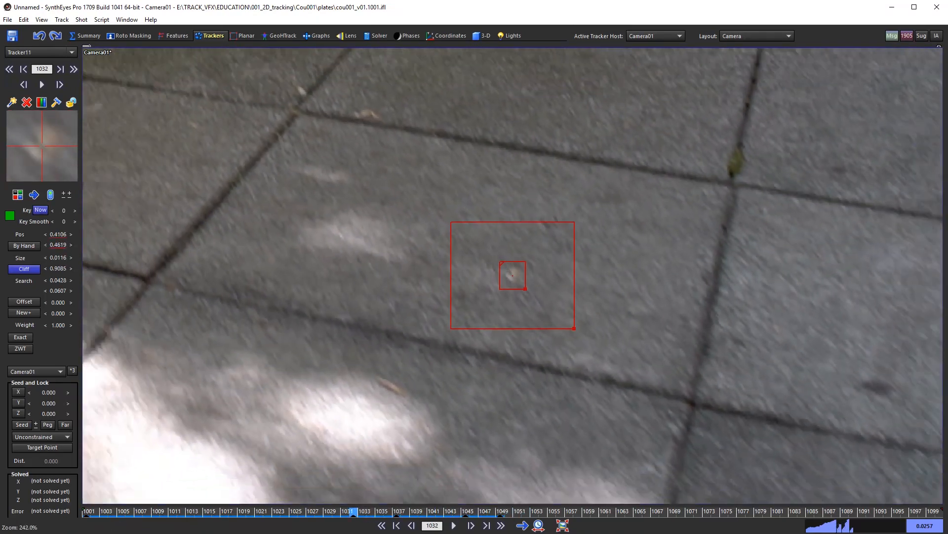
Step: Scrub and play back the shot to review Tracker11 across frames 1012–1035 and the opening frames
scroll(546, 341, down, 5)
scroll(546, 356, up, 2)
drag(500, 512, 85, 494)
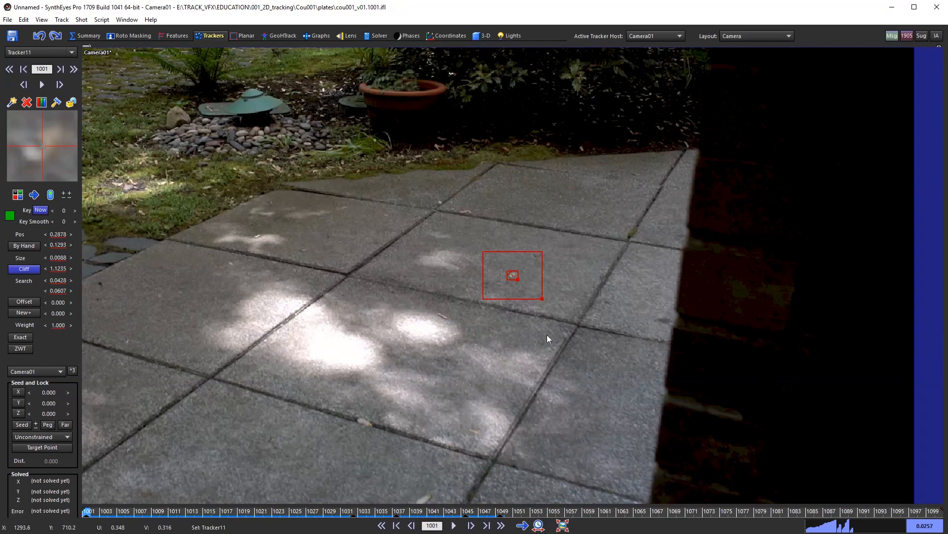
scroll(548, 334, down, 2)
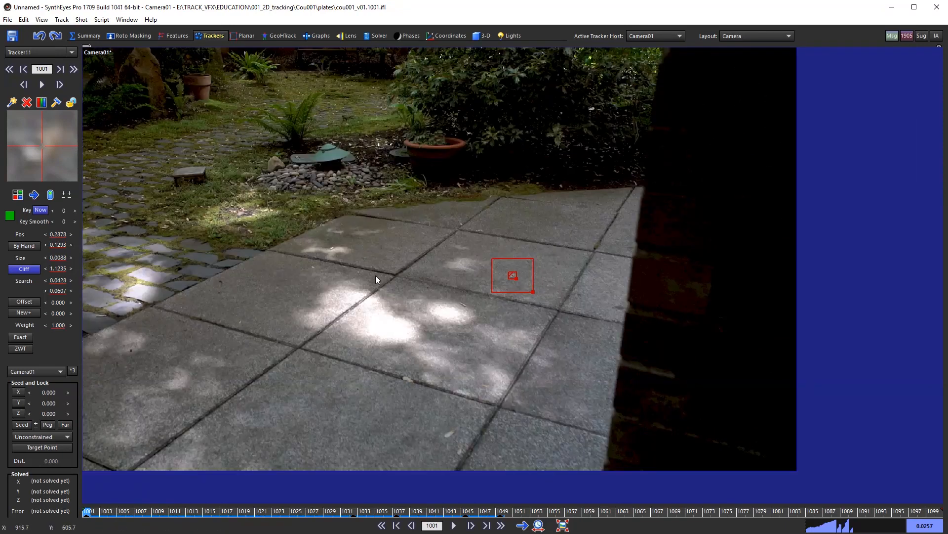
middle_drag(375, 310, 450, 314)
key(space)
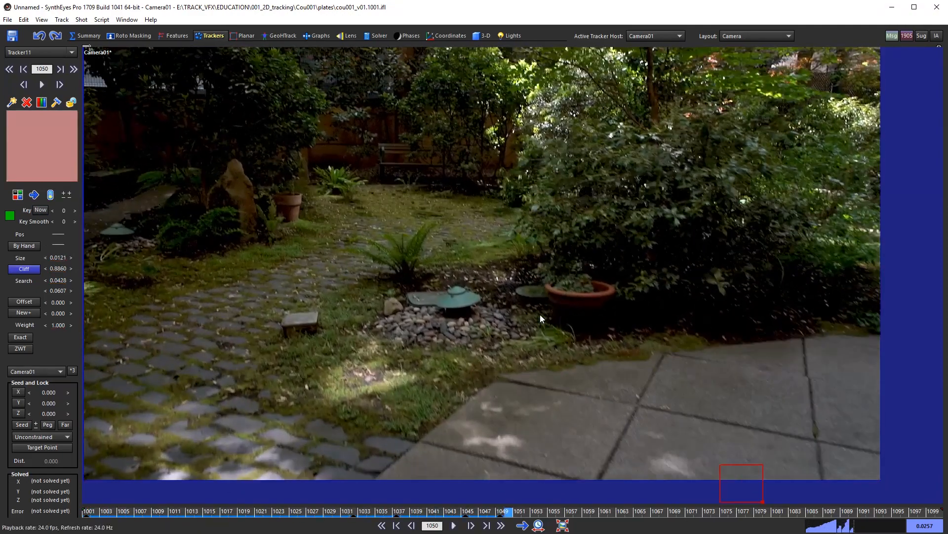
drag(509, 493, 184, 493)
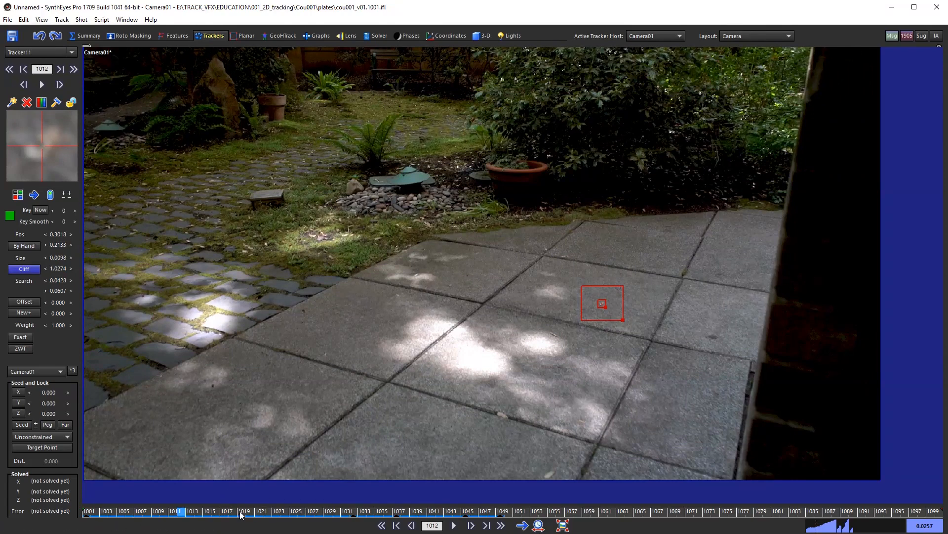
drag(360, 515, 39, 463)
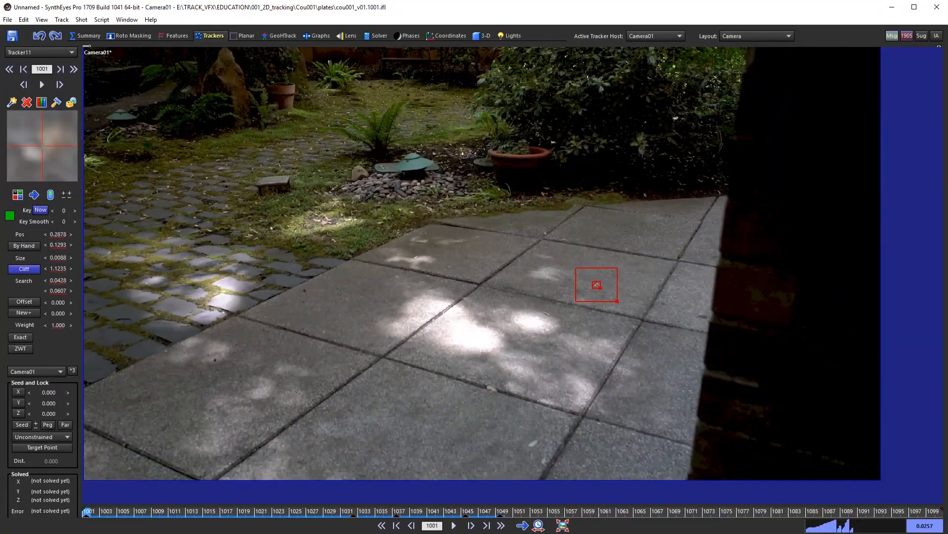
scroll(544, 278, down, 1)
middle_drag(544, 279, 573, 294)
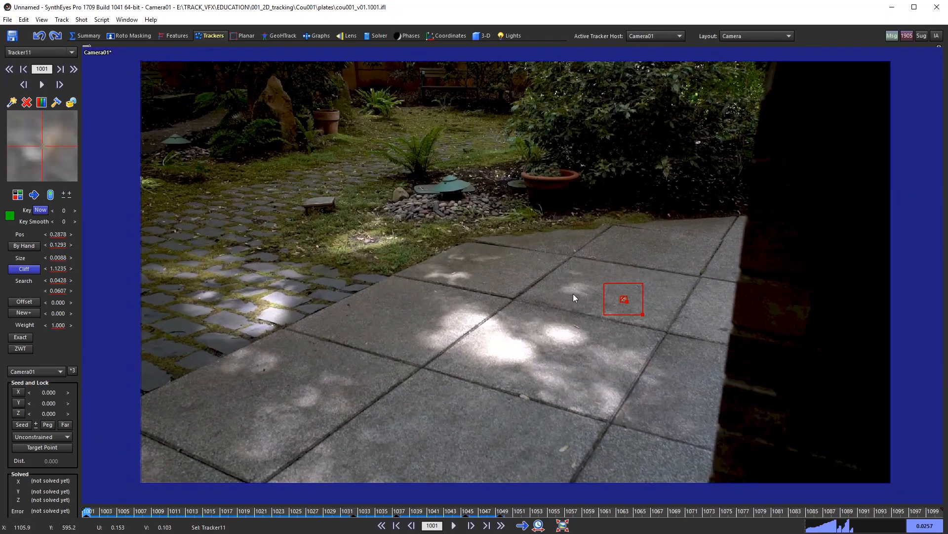
drag(167, 508, 127, 464)
Step: Lock Tracker11 and deselect it
click(71, 102)
scroll(606, 316, up, 4)
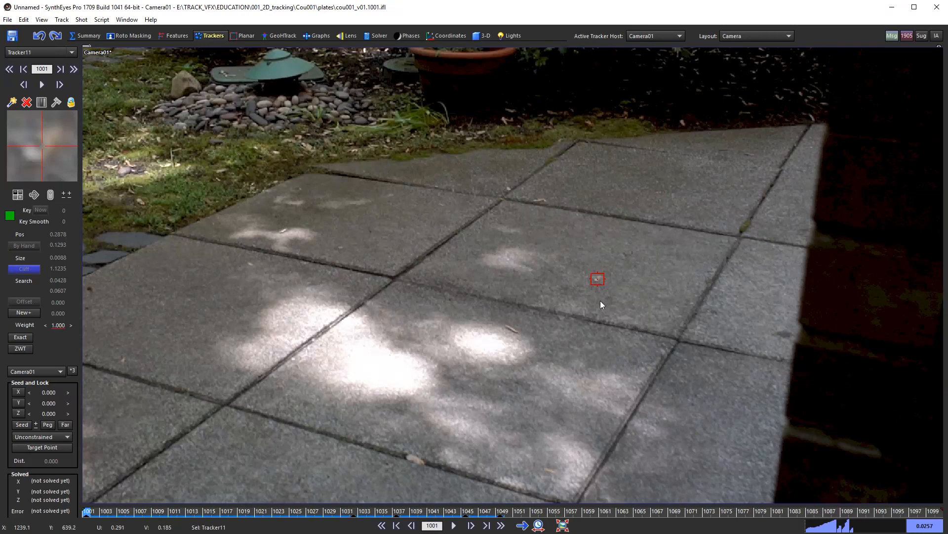
click(696, 394)
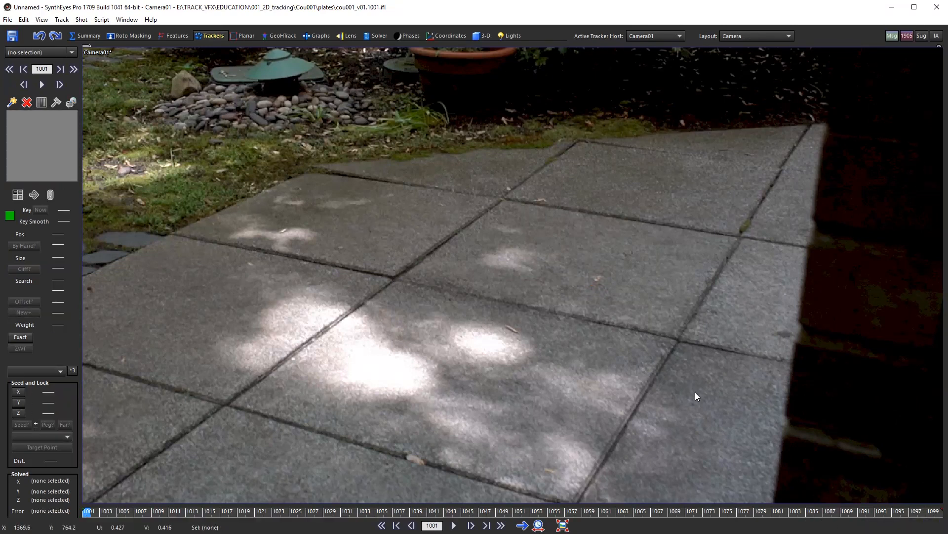
key(ctrl+z)
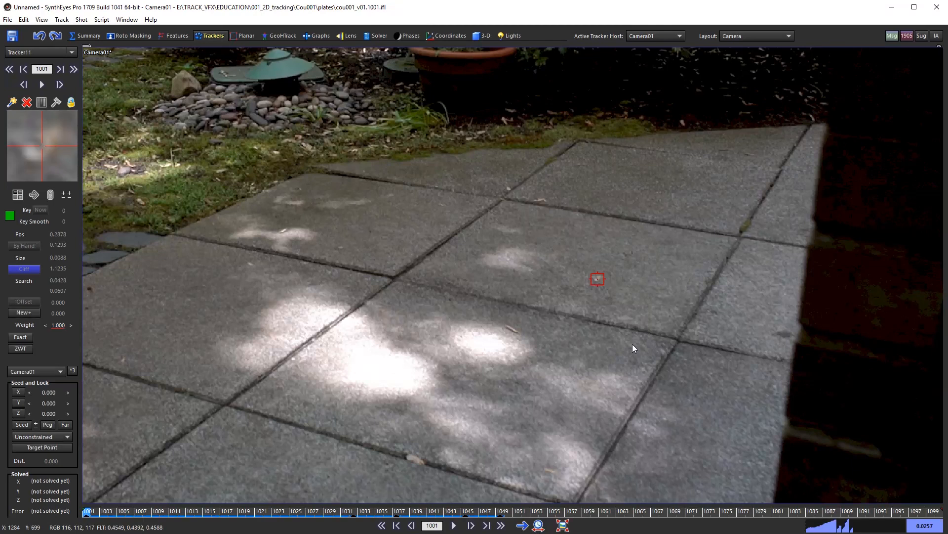
scroll(619, 310, down, 2)
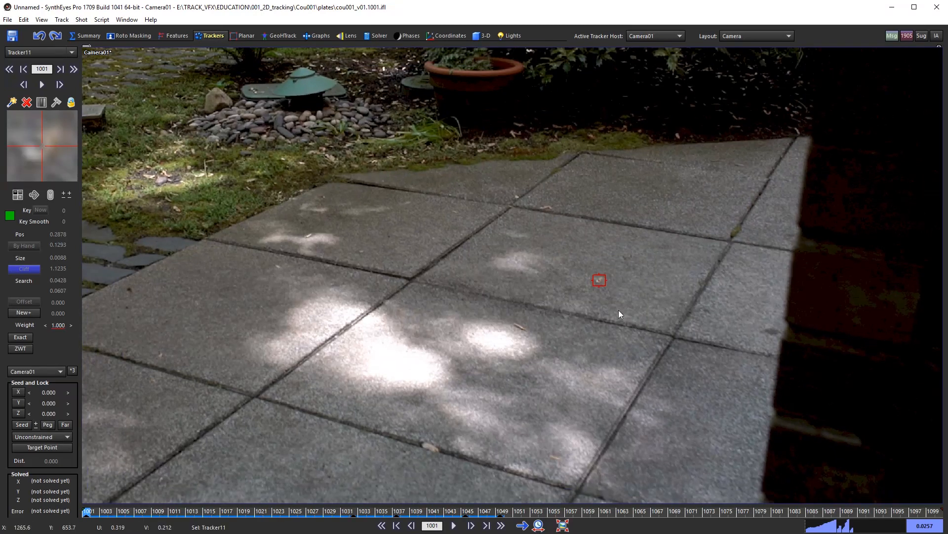
click(8, 216)
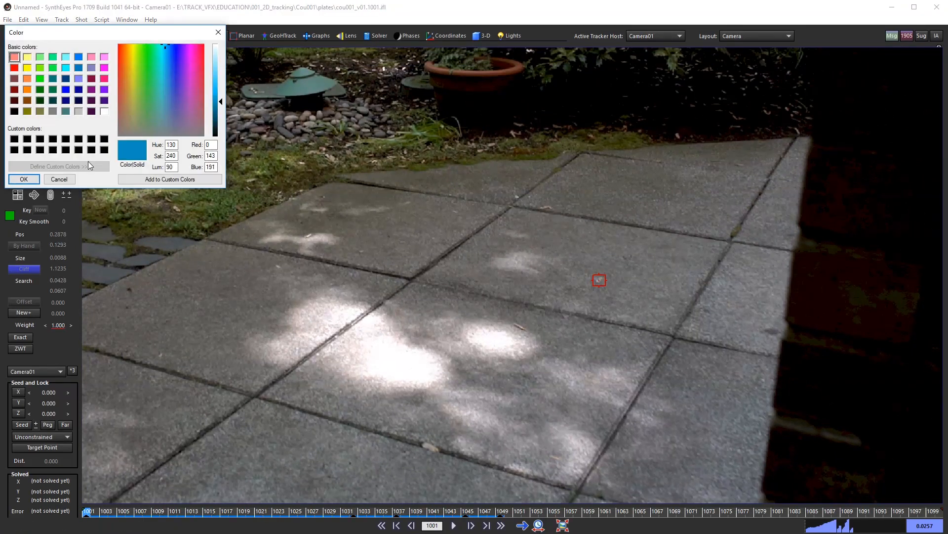
click(24, 179)
click(580, 293)
click(599, 280)
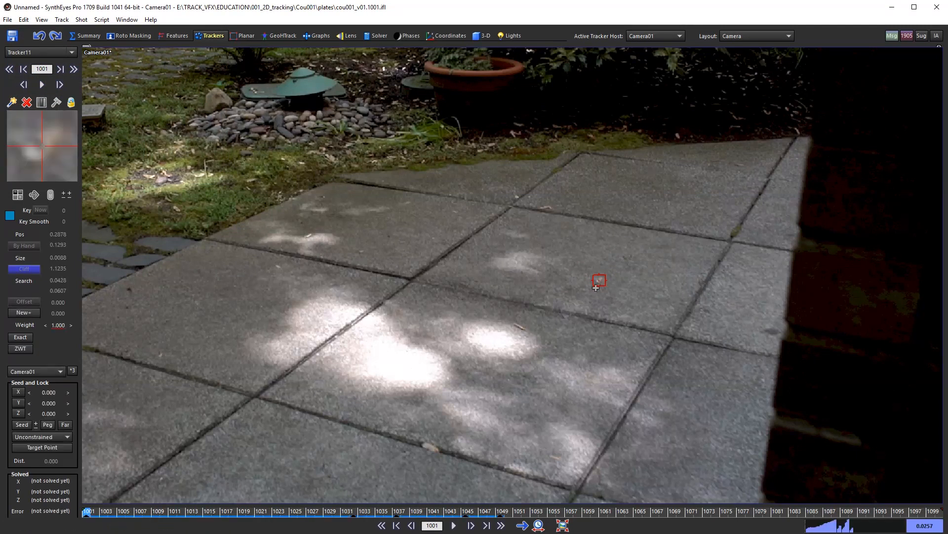
click(9, 216)
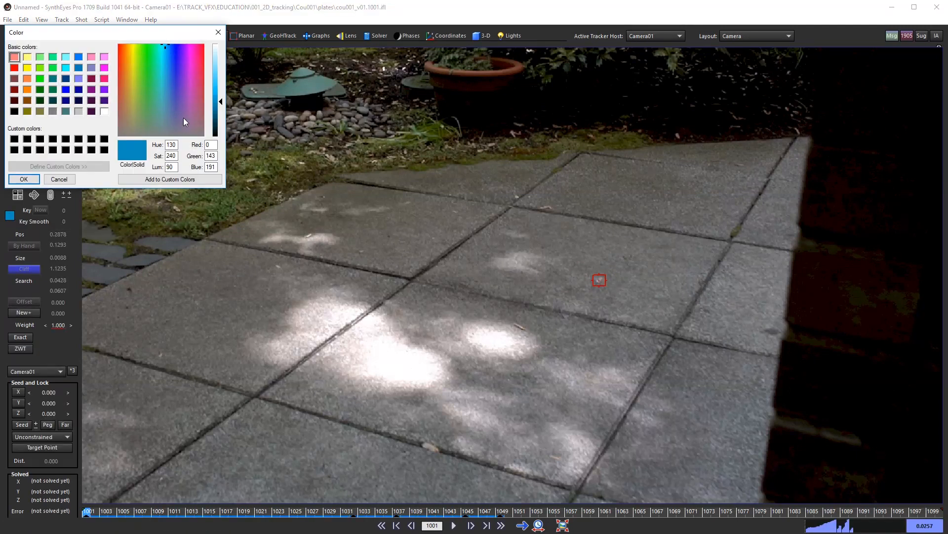
click(24, 179)
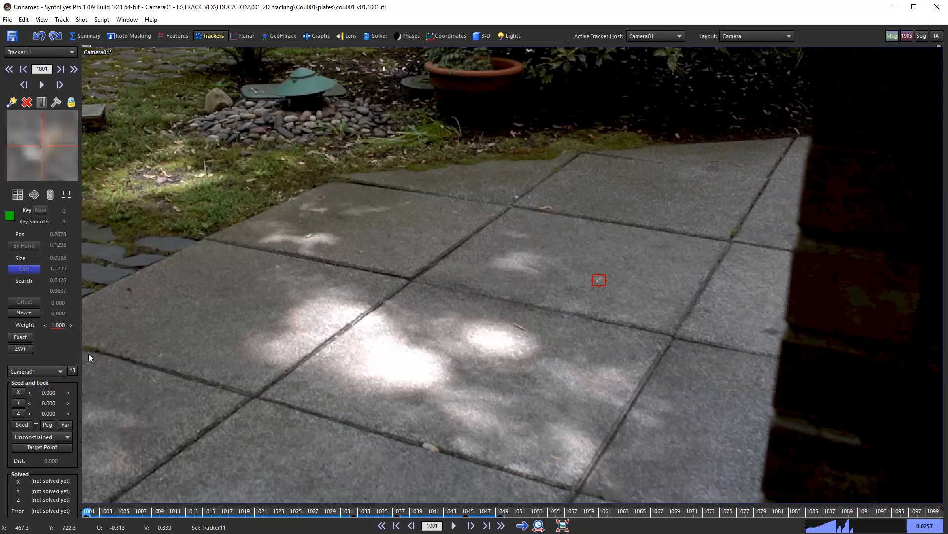
mouse_move(89, 512)
mouse_down()
mouse_move(387, 511)
mouse_move(85, 512)
mouse_up()
Step: Deselect Tracker11 and zoom in on a dark speck by the cobblestone edge
scroll(558, 324, down, 5)
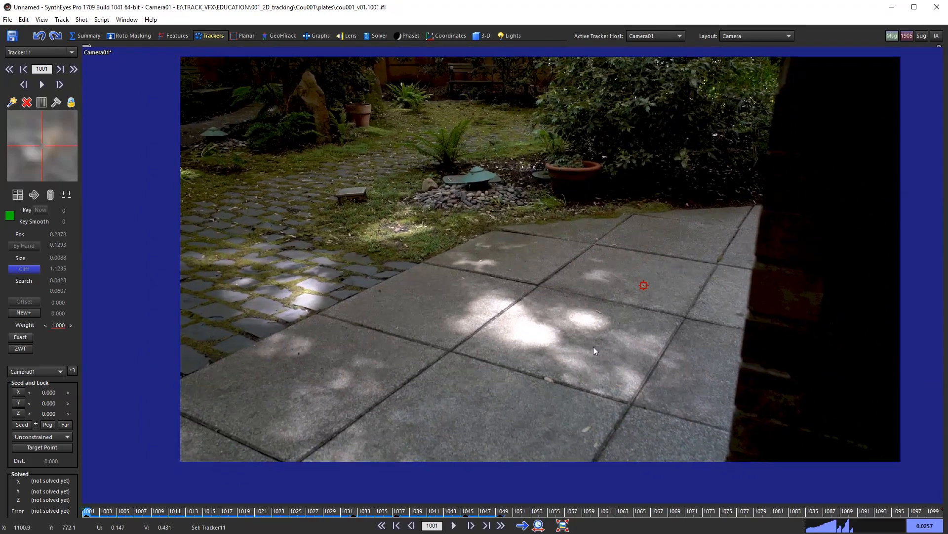
click(594, 346)
middle_drag(543, 405, 522, 409)
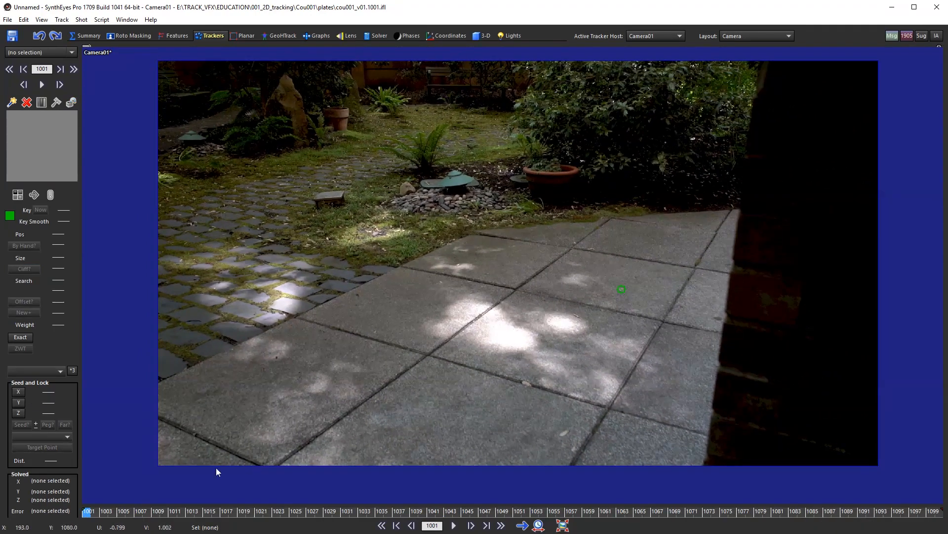
drag(116, 510, 86, 528)
scroll(376, 330, up, 4)
scroll(257, 265, up, 3)
middle_drag(375, 313, 473, 262)
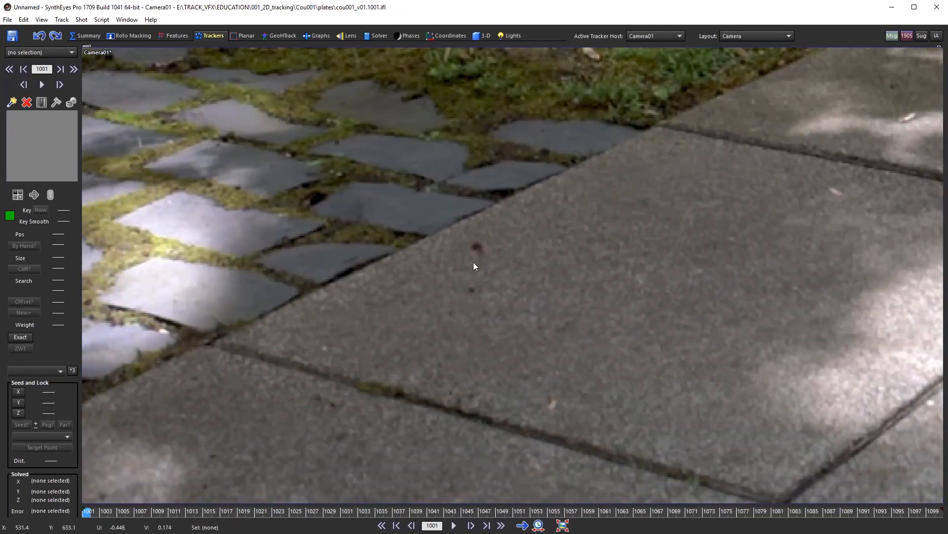
scroll(471, 249, up, 1)
Step: Create Tracker12 exactly on the dark speck and frame it in view
key(c)
drag(477, 238, 478, 245)
middle_drag(547, 299, 580, 338)
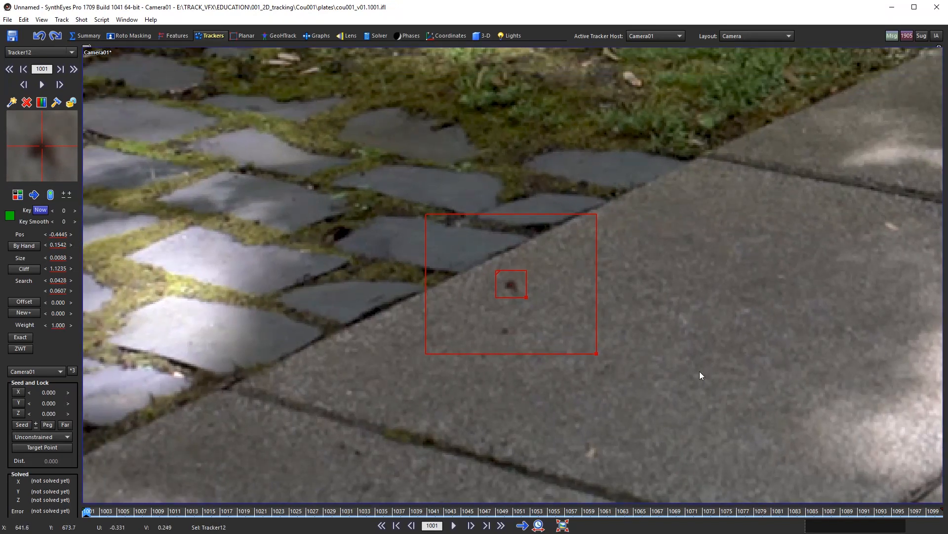
middle_drag(706, 375, 708, 367)
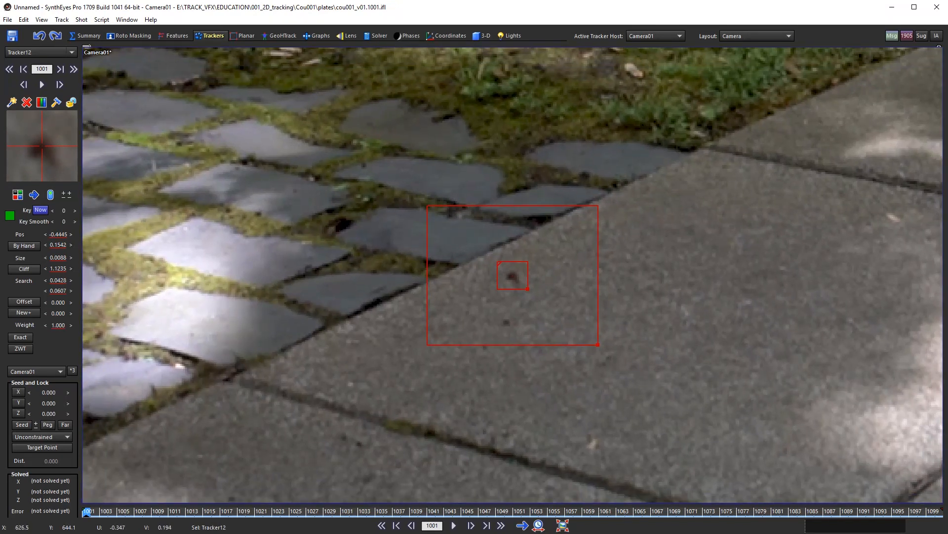
scroll(707, 363, down, 2)
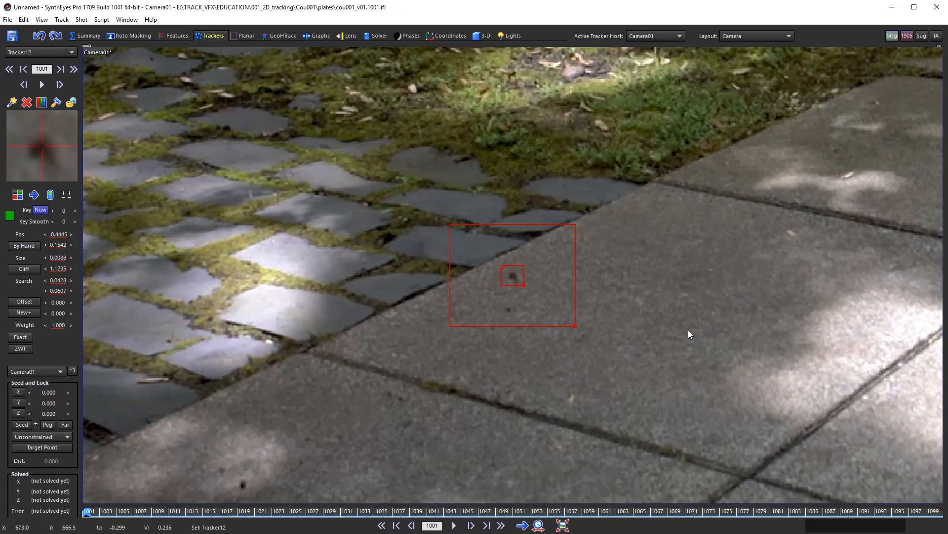
Step: Track Tracker12 forward from frame 1001 to about frame 1016
key(d)
key(d)
key(d)
key(d)
key(d)
key(d)
key(d)
key(d)
key(d)
key(d)
key(d)
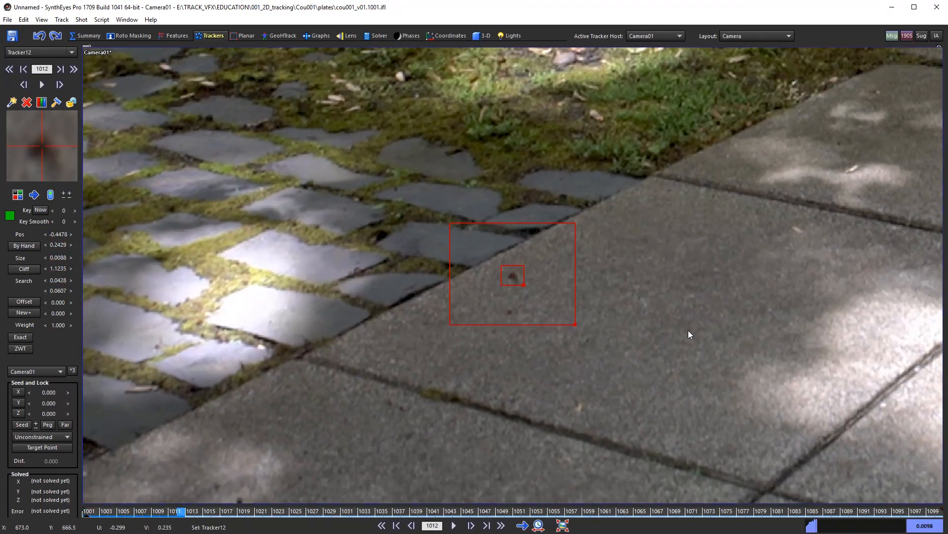
key(d)
key(d)
key(d)
key(d)
scroll(652, 287, down, 4)
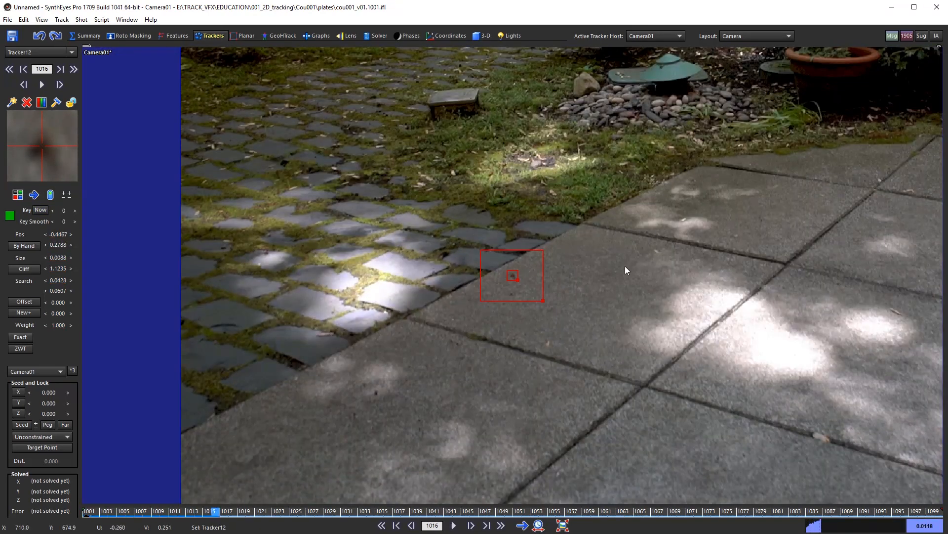
key(d)
key(d)
key(d)
key(d)
key(d)
key(d)
key(d)
key(d)
key(d)
key(d)
key(d)
key(d)
key(d)
key(d)
key(d)
key(d)
key(d)
key(d)
key(d)
key(d)
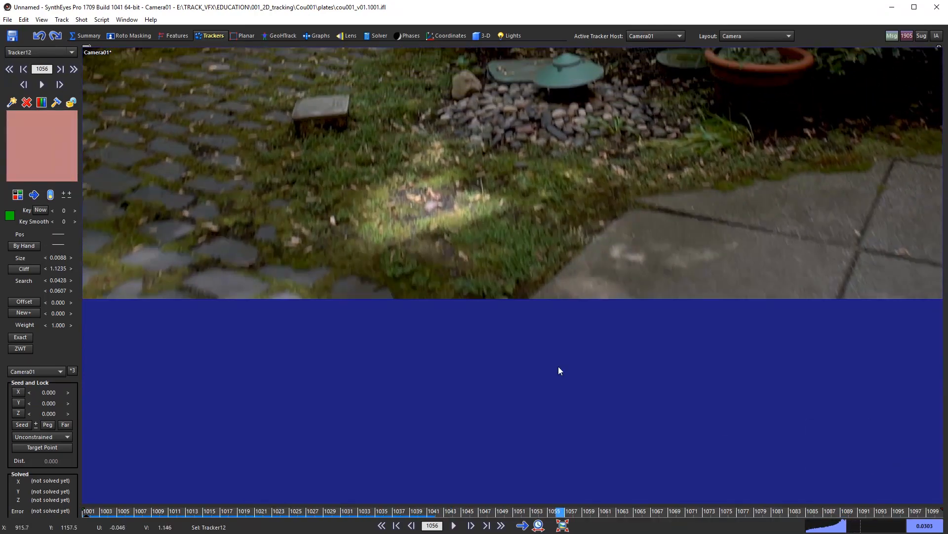
Step: Advance Tracker12 frame by frame through 1024, 1030 and 1036 to frame 1040
drag(425, 510, 190, 494)
scroll(506, 296, up, 7)
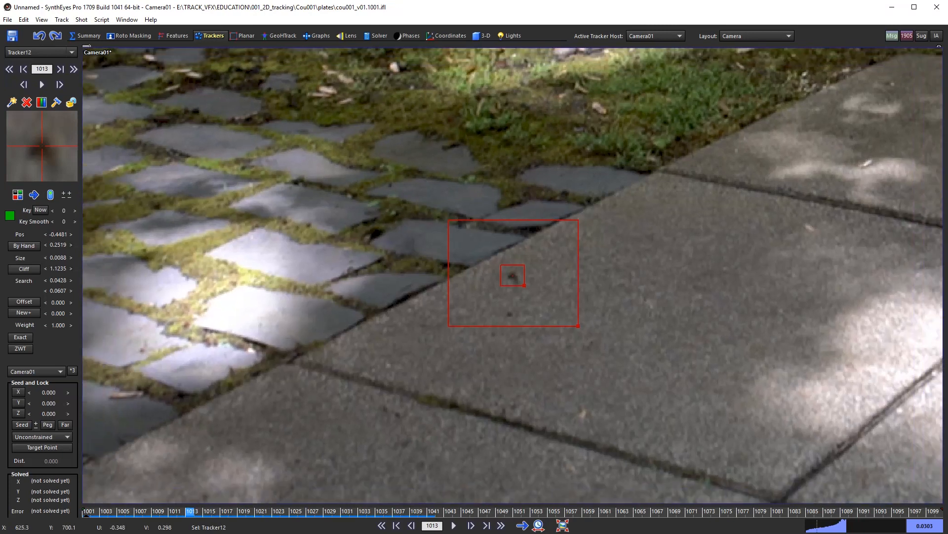
key(s)
key(s)
key(s)
key(s)
key(s)
key(s)
key(d)
key(d)
key(d)
key(d)
key(d)
key(d)
key(d)
key(d)
key(d)
key(d)
key(d)
key(d)
key(d)
key(d)
key(d)
key(d)
key(d)
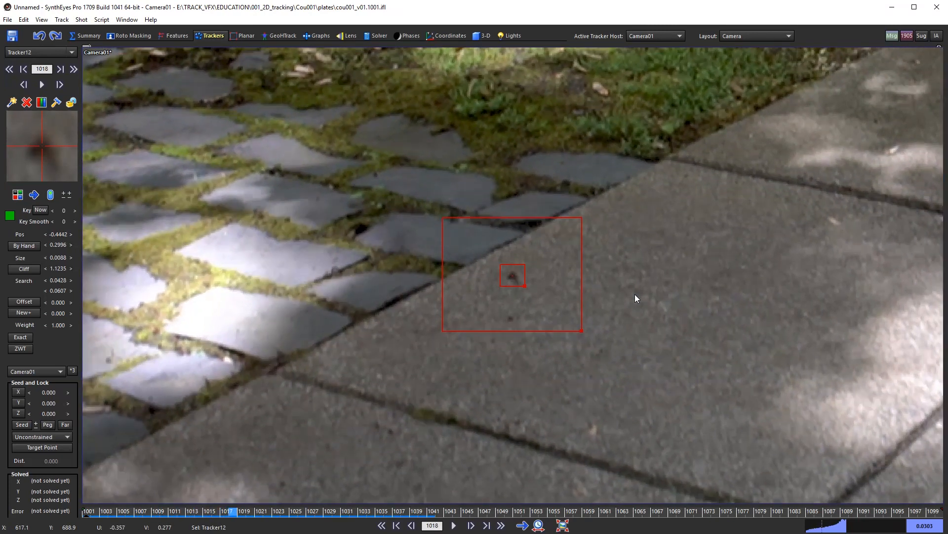
key(d)
key(d)
key(d)
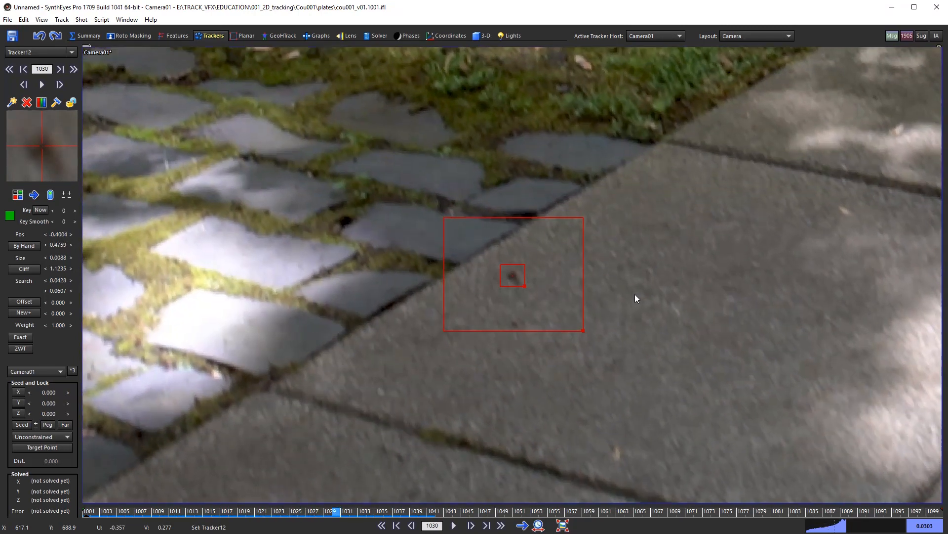
key(s)
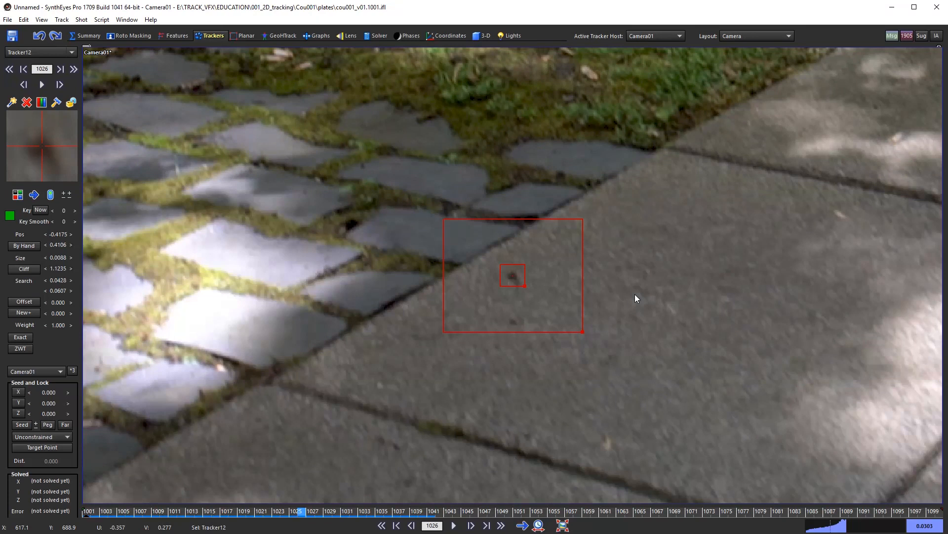
key(d)
key(d)
key(d)
key(d)
key(d)
key(d)
key(d)
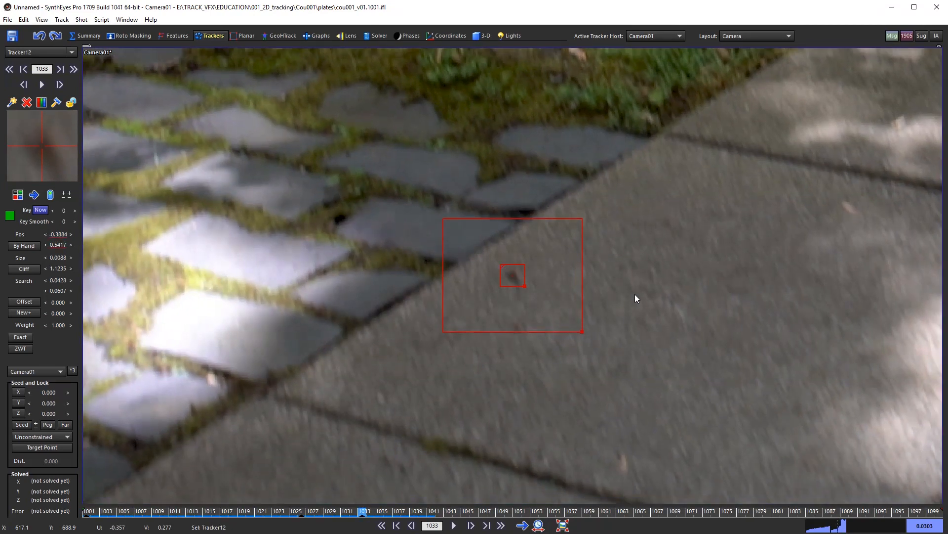
key(d)
key(d)
key(d)
key(d)
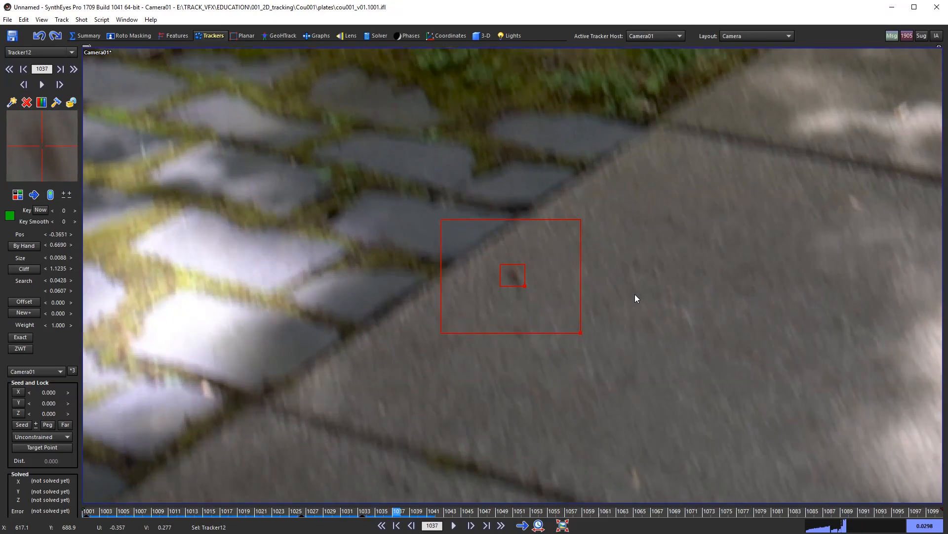
key(s)
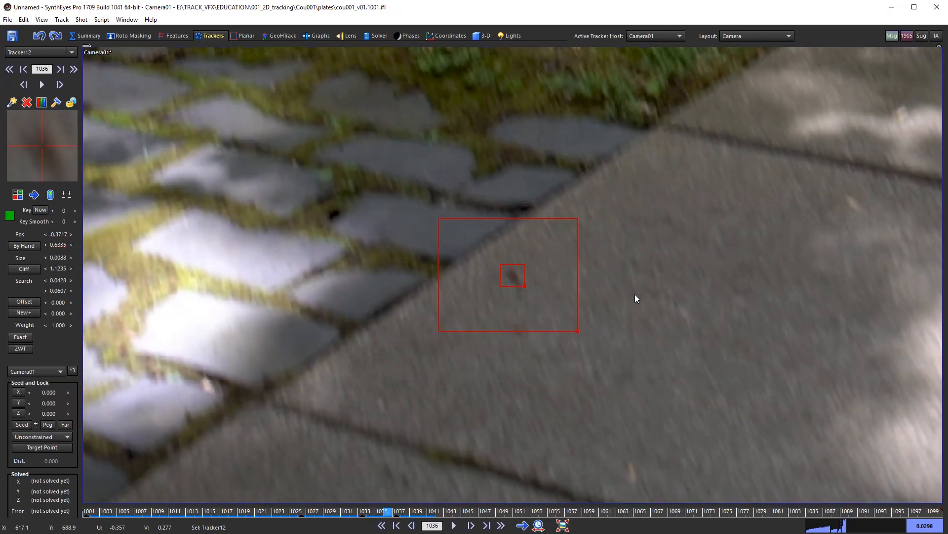
key(d)
key(d)
key(d)
key(d)
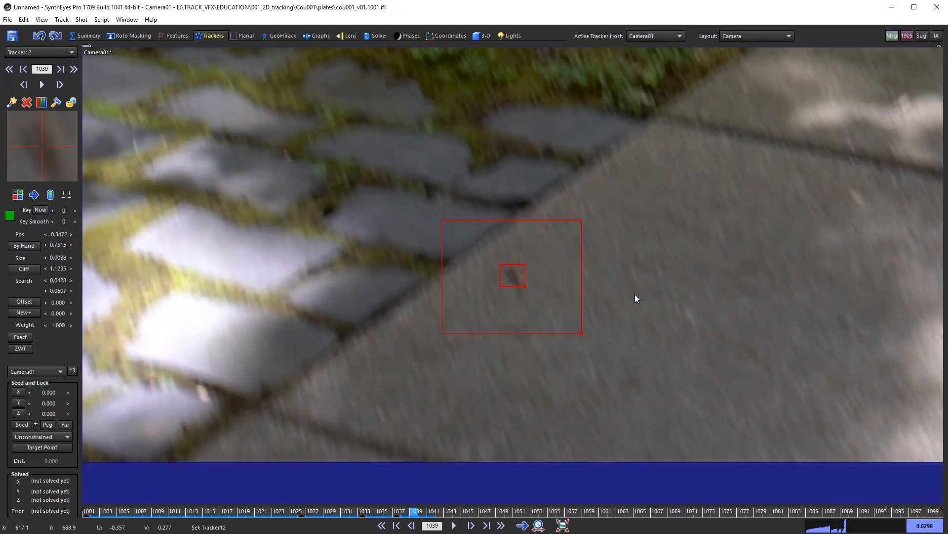
Step: Compare frames 1039 to 1042 to find where Tracker12's track drops
key(d)
key(d)
key(s)
key(d)
key(s)
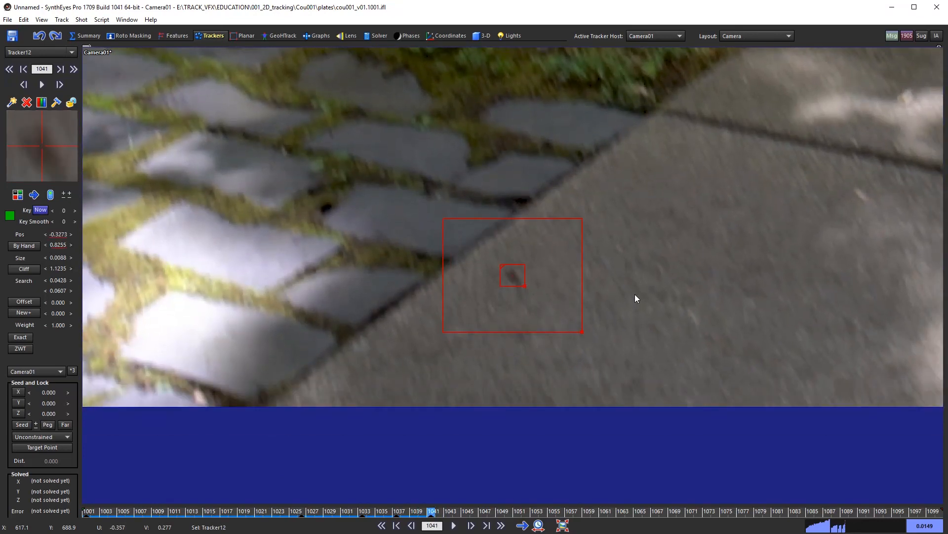
key(s)
key(d)
key(s)
key(d)
key(s)
key(d)
key(d)
key(s)
key(d)
key(s)
key(s)
key(s)
key(d)
key(d)
key(d)
key(s)
key(d)
key(s)
key(d)
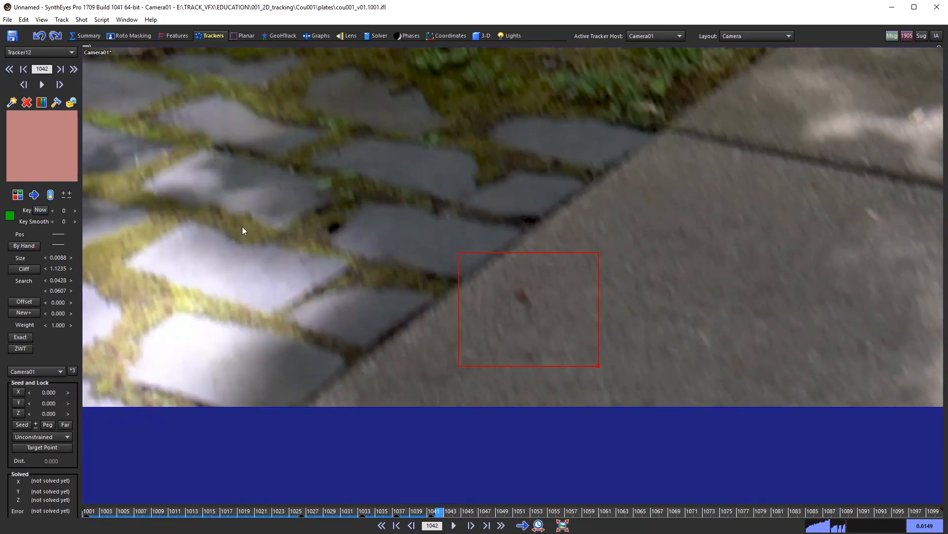
key(s)
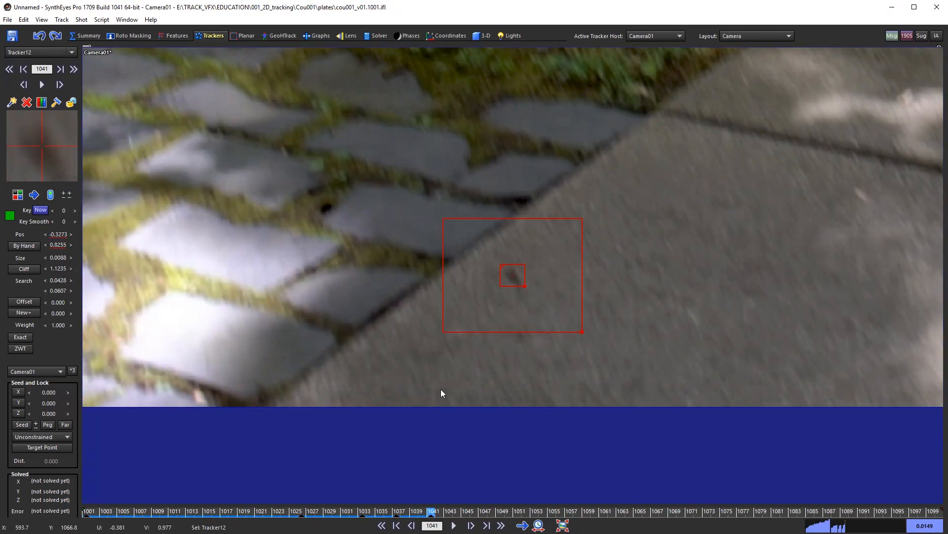
key(d)
key(d)
key(s)
key(s)
key(s)
key(s)
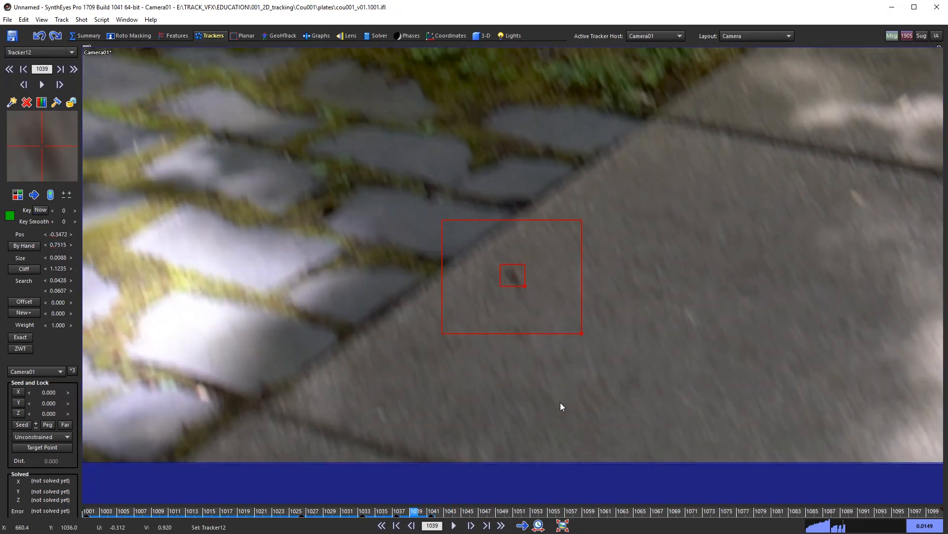
key(d)
key(d)
key(d)
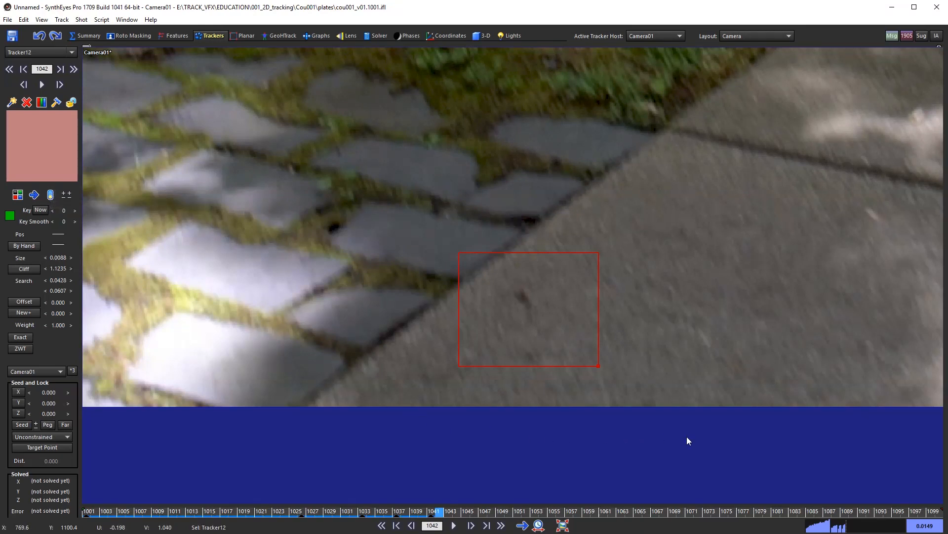
Step: Re-enable Tracker12 at frame 1042 and track it forward to frame 1046
key(e)
key(s)
key(s)
key(d)
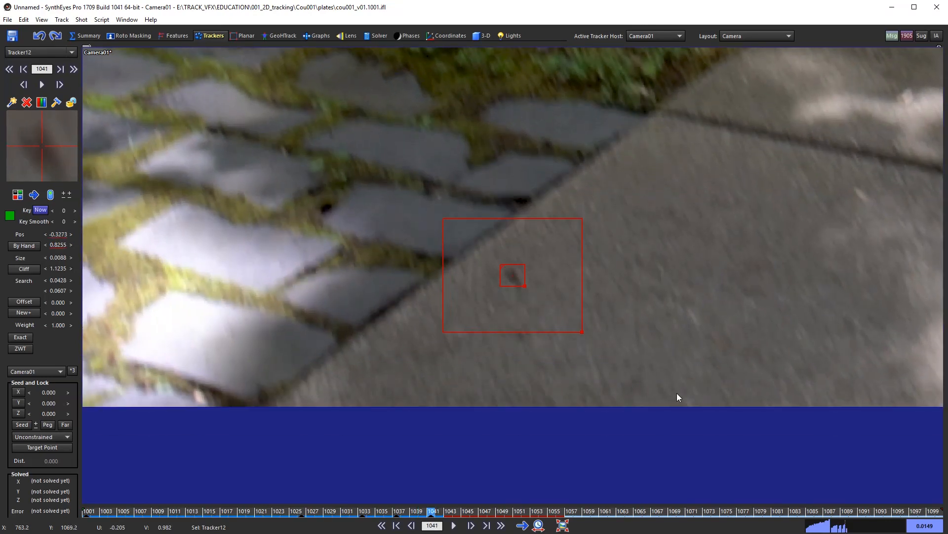
key(d)
key(d)
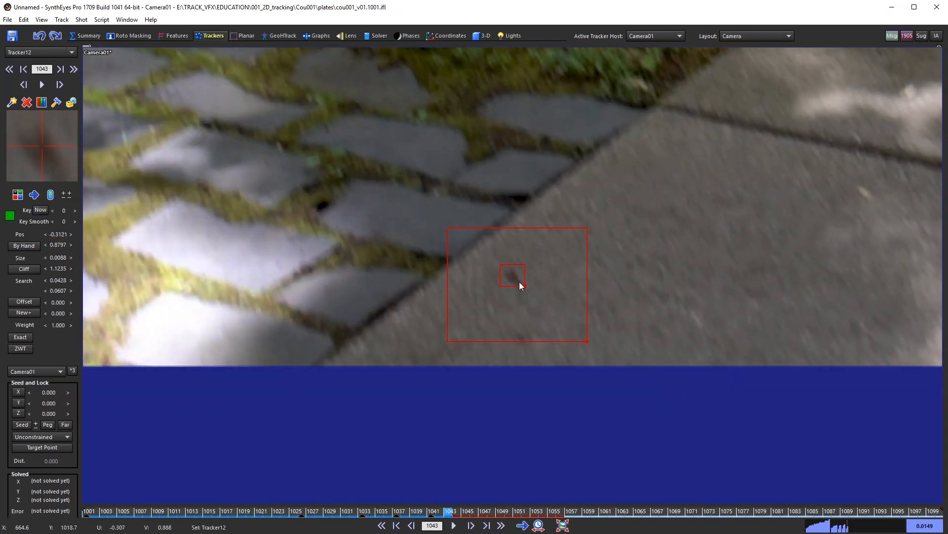
key(d)
key(d)
key(d)
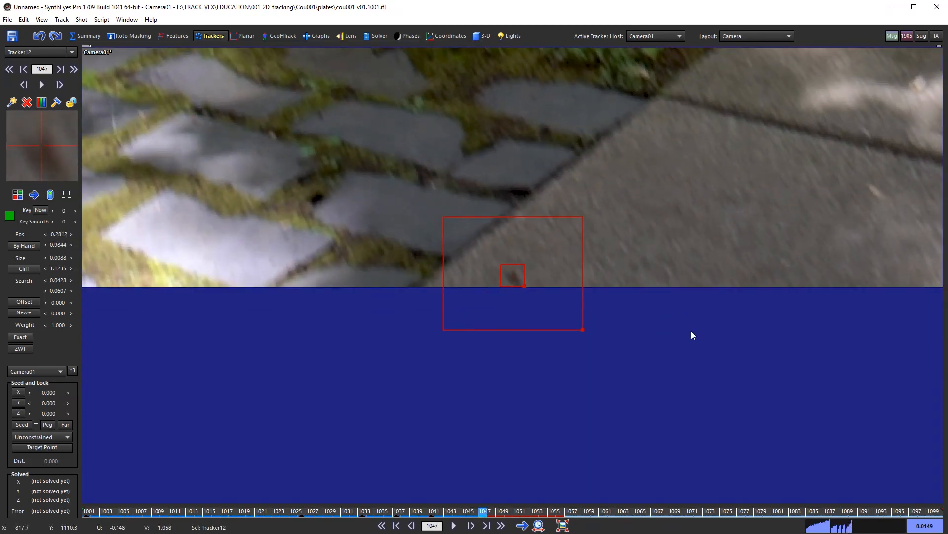
Step: Check Tracker12 across frames 1045–1047, confirming it ends at 1047 with nothing at 1048
key(d)
key(d)
key(s)
key(s)
key(s)
key(d)
key(d)
key(d)
key(s)
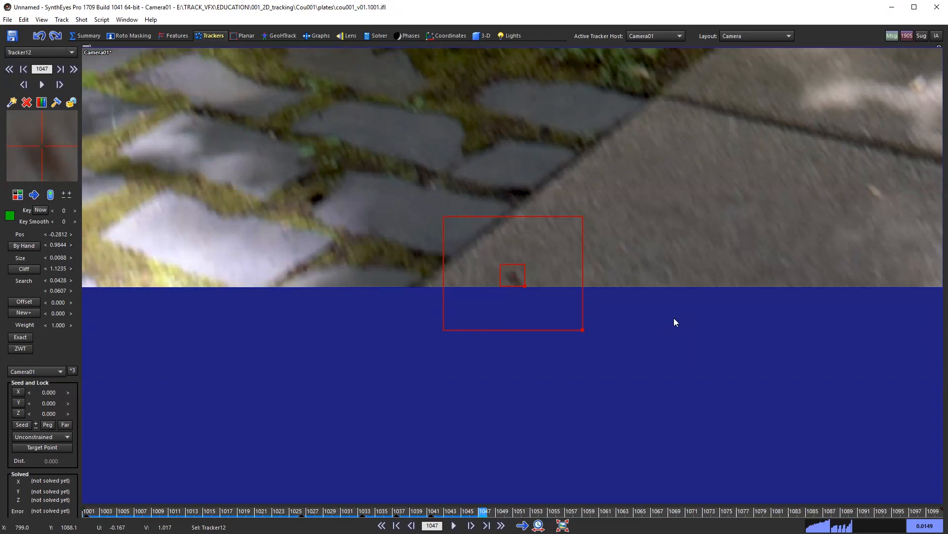
key(s)
key(s)
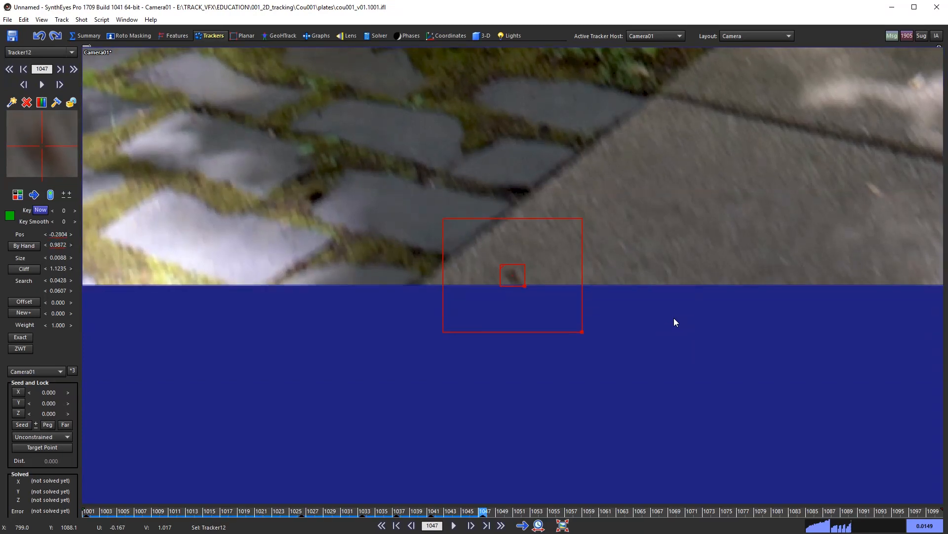
key(d)
key(d)
key(s)
key(s)
key(d)
key(d)
key(s)
key(s)
key(d)
key(d)
key(s)
key(s)
key(d)
key(d)
key(s)
key(d)
key(s)
key(s)
key(d)
key(d)
key(s)
key(s)
key(d)
key(d)
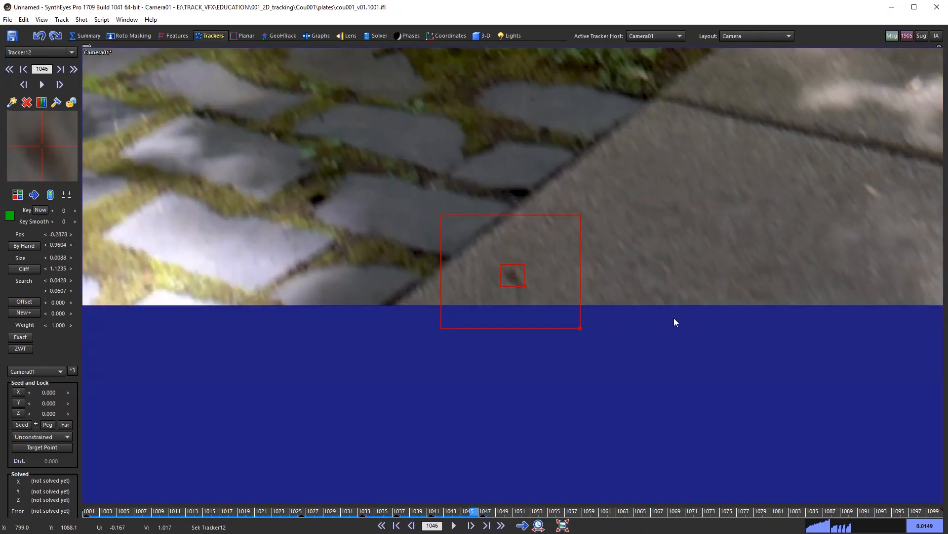
key(d)
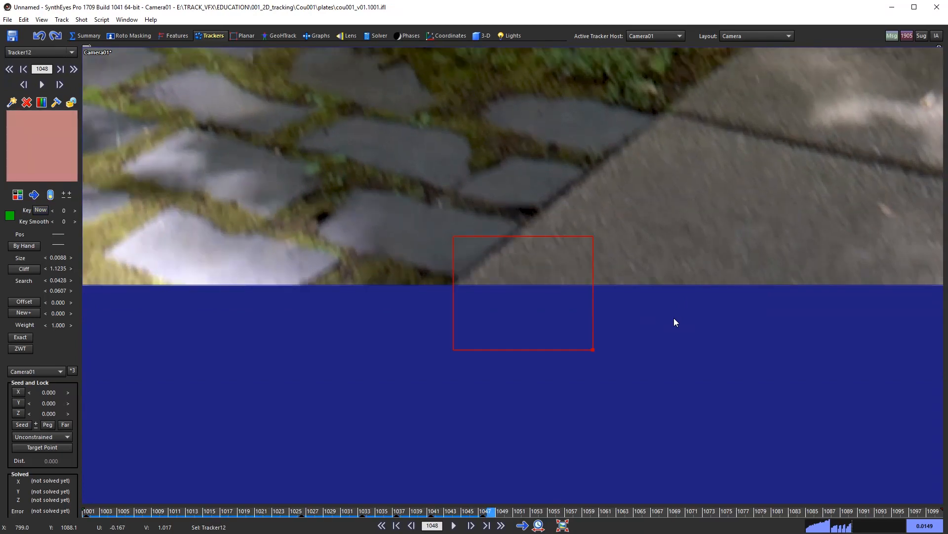
key(s)
key(s)
key(s)
key(s)
key(s)
key(s)
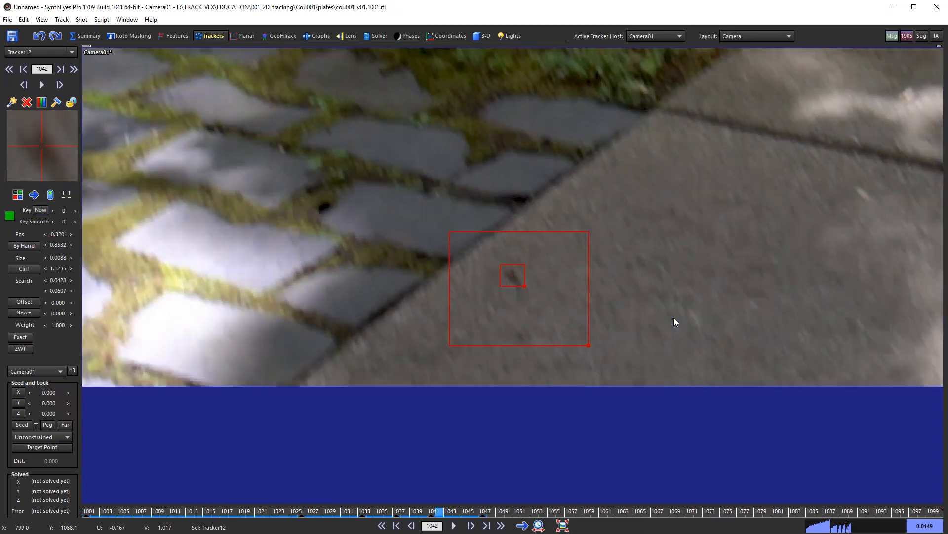
Step: Rewind the shot to frame 1001 and lock Tracker12 as finished
drag(473, 510, 86, 519)
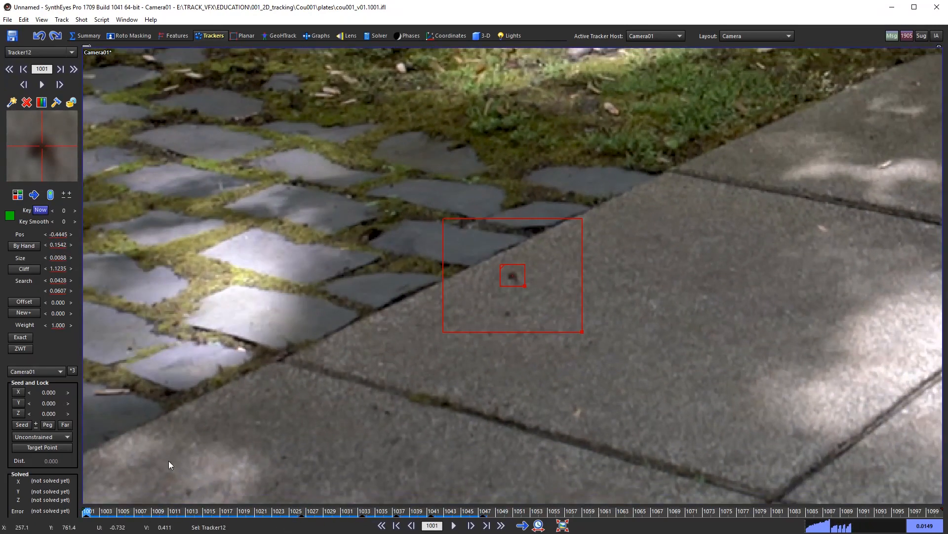
scroll(566, 325, down, 8)
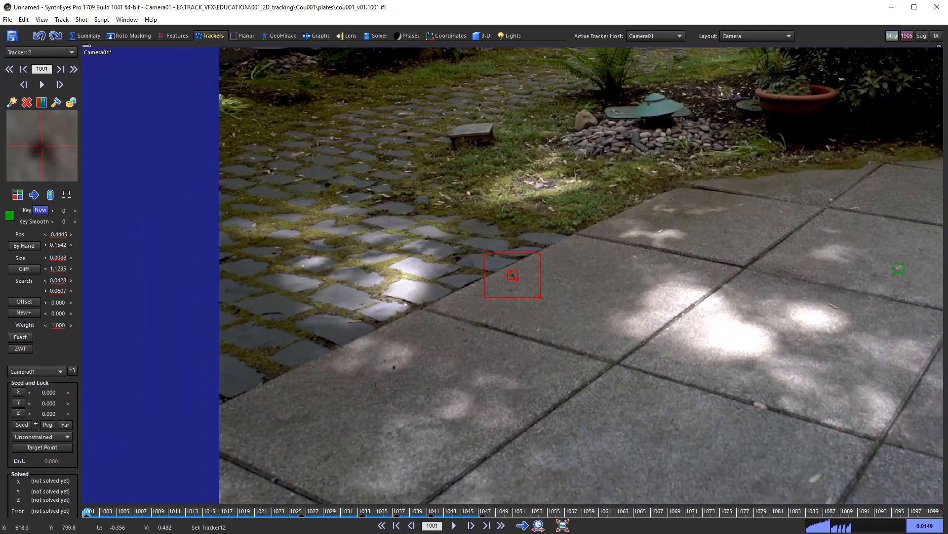
scroll(550, 275, up, 5)
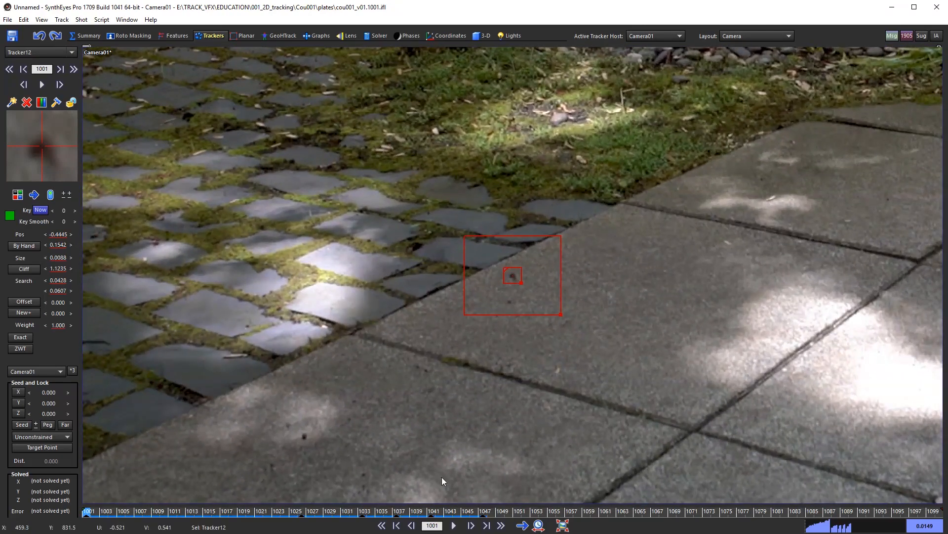
key(l)
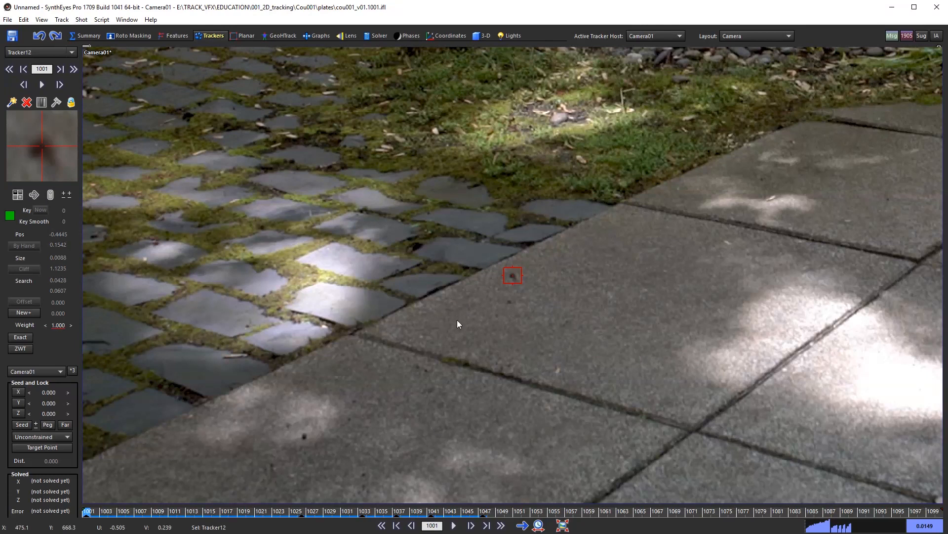
Step: Reframe the garden view and scrub to frame 1049, zoomed onto the cobblestone path
scroll(439, 330, down, 4)
middle_drag(471, 286, 431, 296)
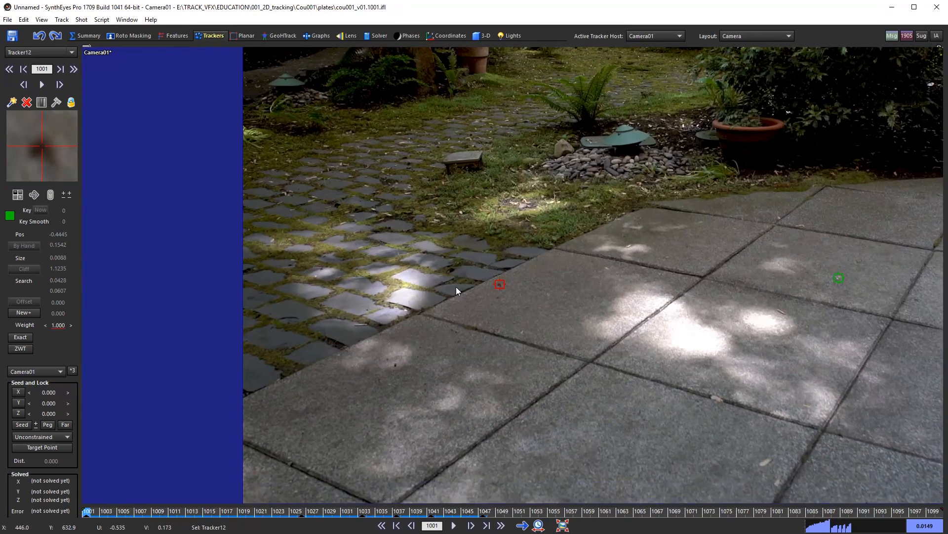
scroll(441, 277, up, 2)
scroll(432, 296, up, 2)
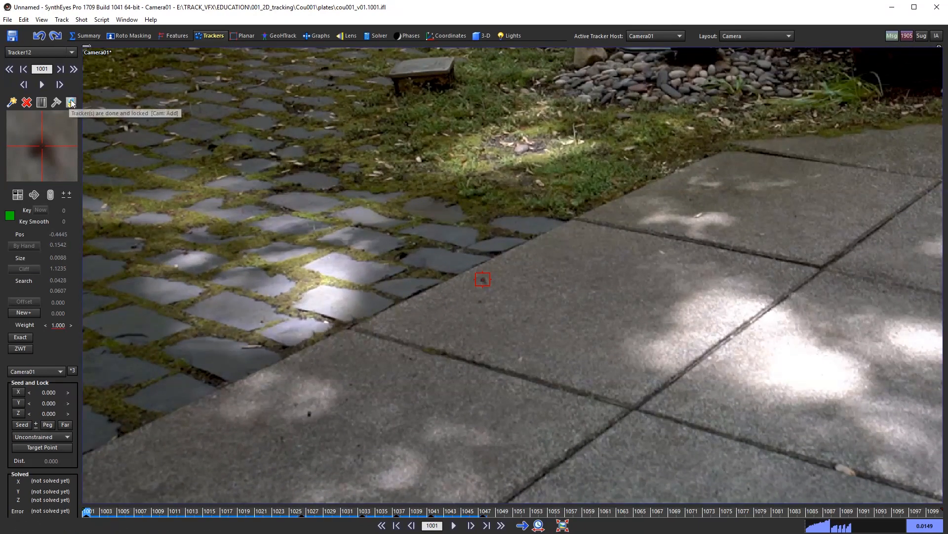
scroll(470, 375, down, 3)
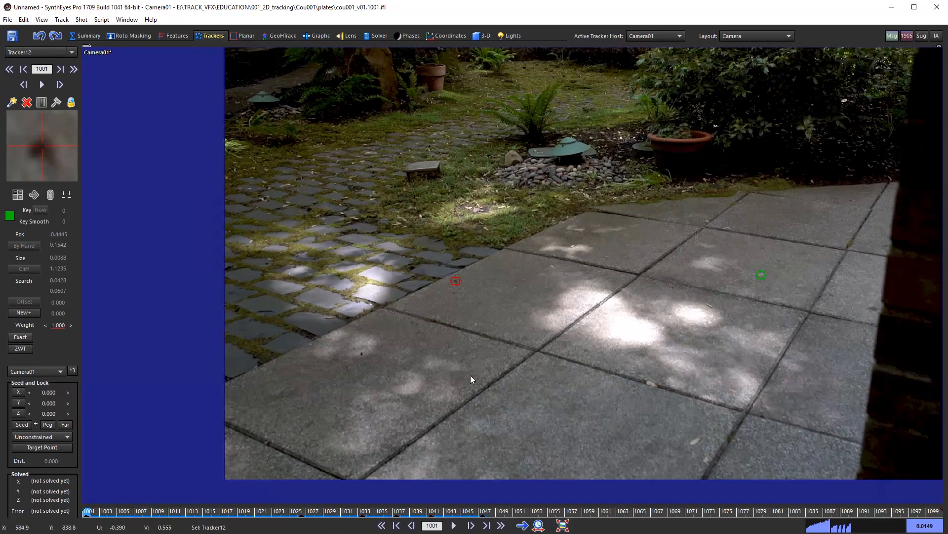
middle_drag(564, 366, 546, 402)
scroll(565, 345, down, 1)
drag(325, 510, 391, 499)
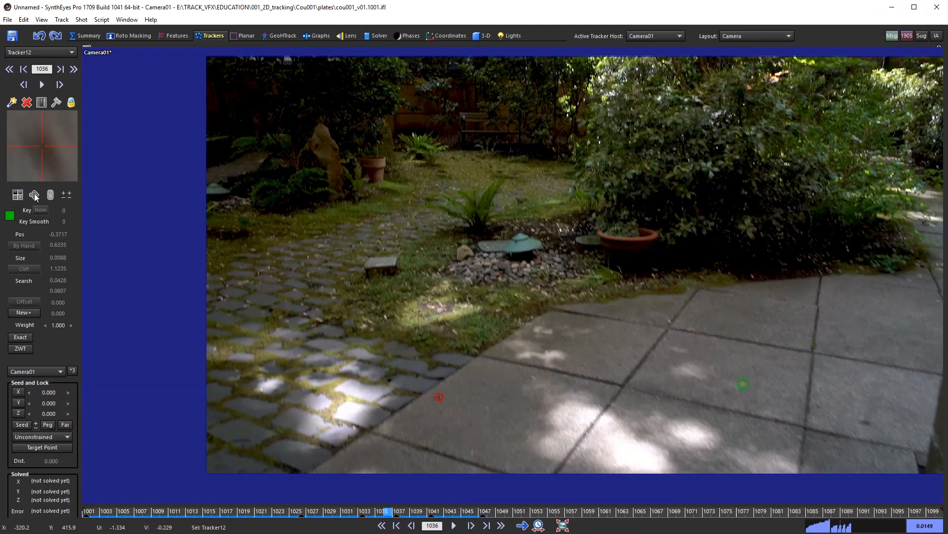
drag(386, 506, 501, 520)
scroll(361, 349, up, 4)
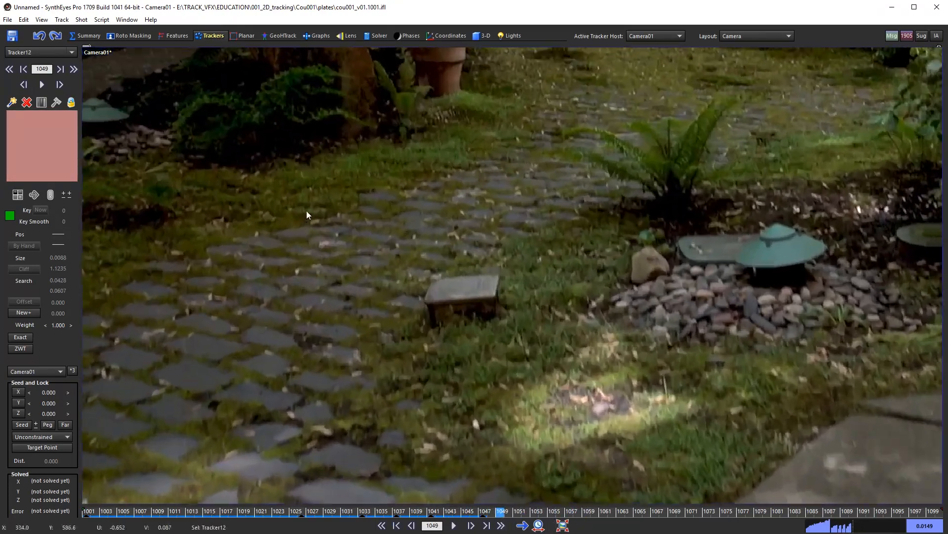
middle_drag(308, 222, 396, 294)
scroll(381, 309, up, 3)
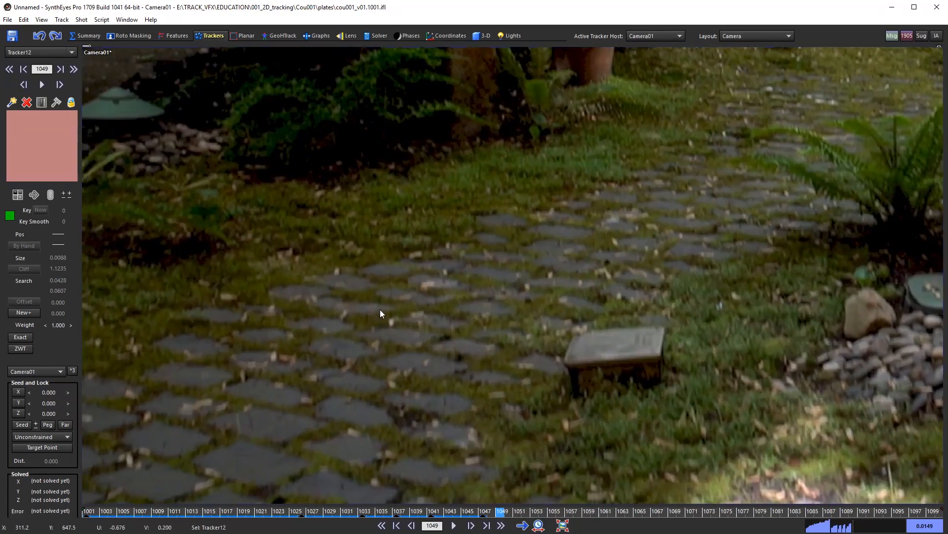
Step: Place Tracker13 on a pale cobblestone speck, enlarge its pattern area and center it
click(408, 318)
drag(419, 328, 420, 328)
scroll(419, 355, up, 1)
middle_drag(457, 363, 545, 317)
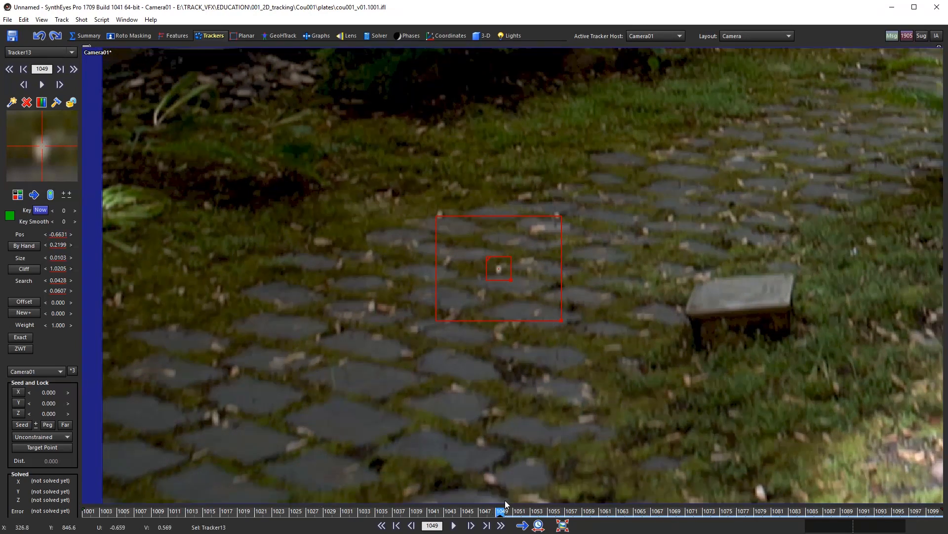
Step: Step around frames 1048–1061 to check Tracker13's placement
key(s)
key(s)
key(s)
key(s)
key(s)
key(d)
key(d)
key(d)
key(d)
key(d)
key(d)
key(d)
key(d)
key(d)
key(d)
key(d)
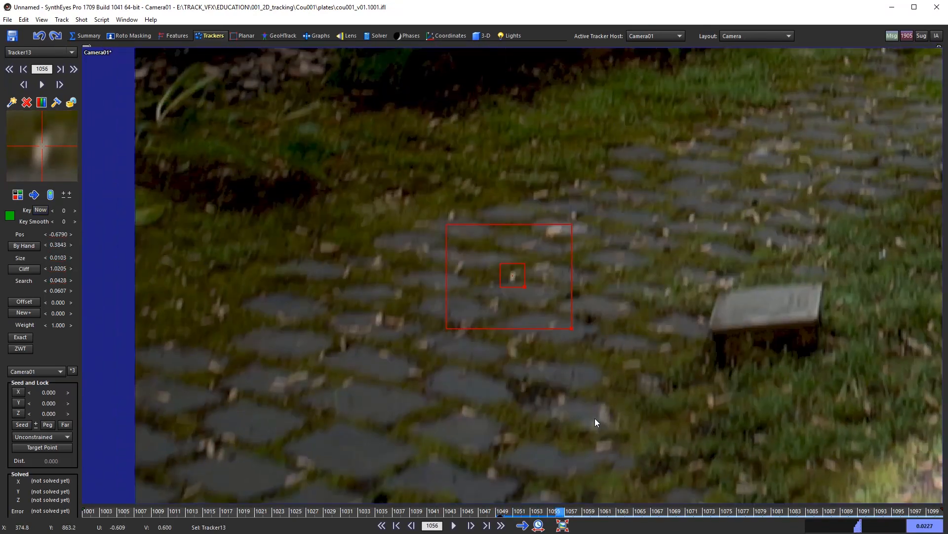
key(s)
key(s)
key(s)
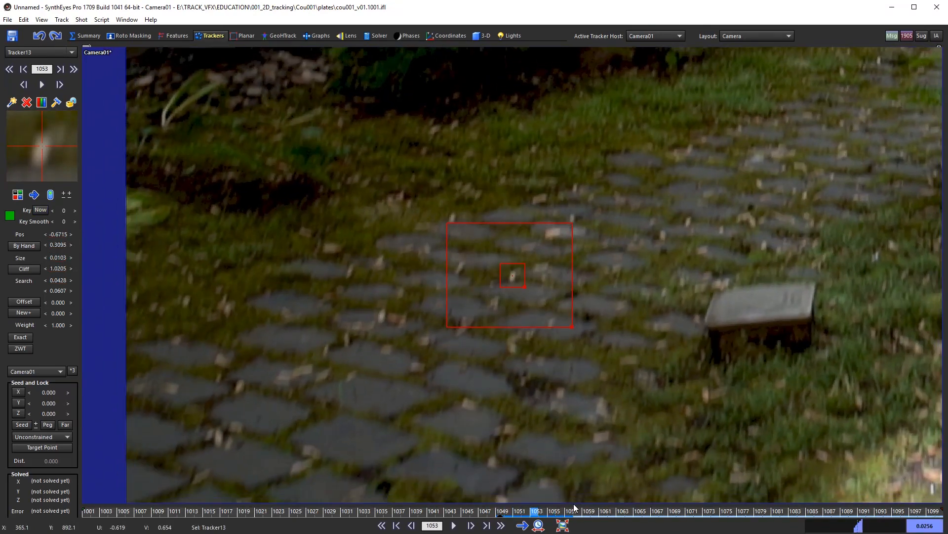
drag(532, 516, 604, 506)
key(s)
key(s)
key(s)
key(s)
key(s)
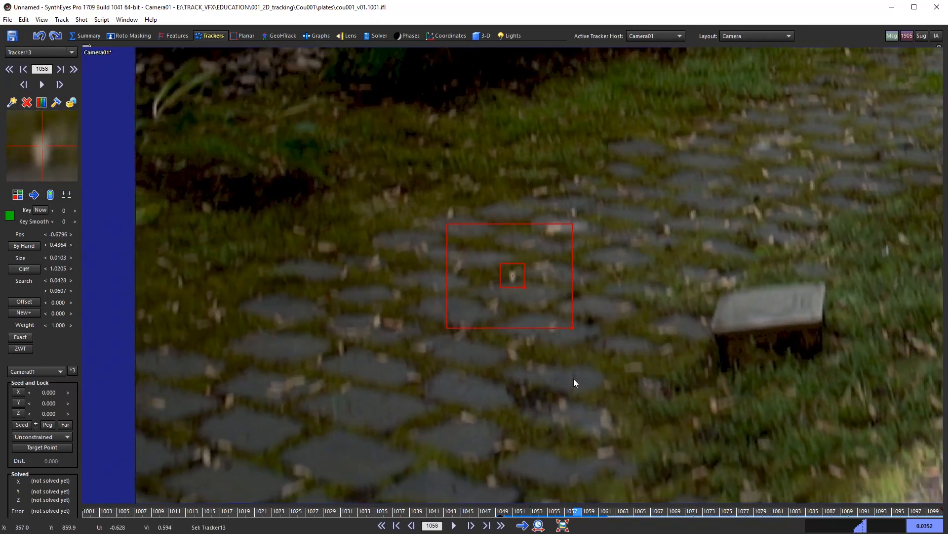
Step: Track Tracker13 forward through frames 1060–1091 to the last frame 1100
key(d)
key(d)
key(d)
key(d)
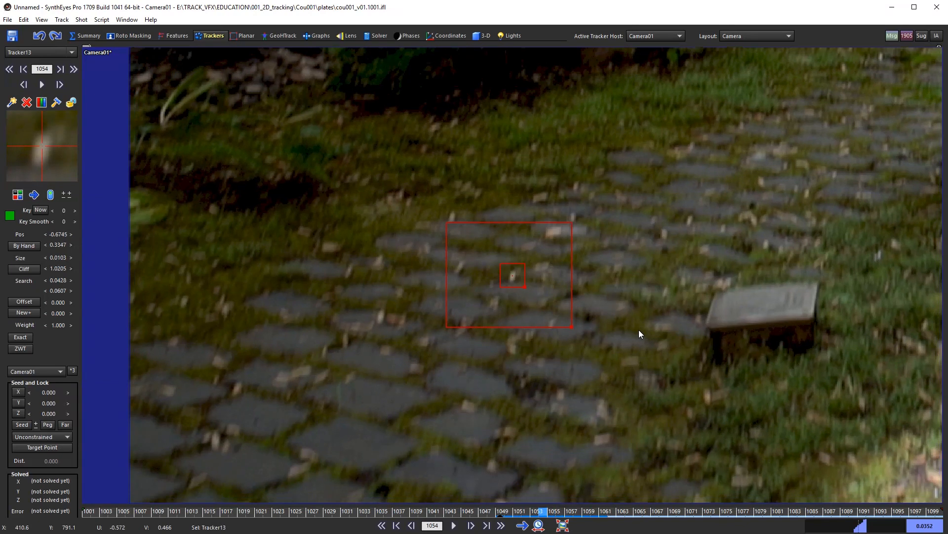
key(d)
key(d)
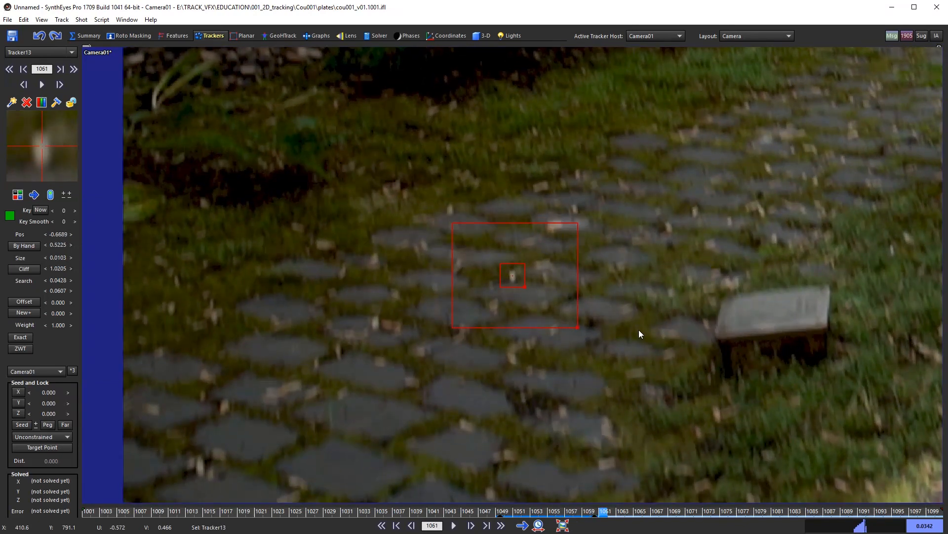
key(d)
key(d)
key(d)
key(d)
key(d)
key(d)
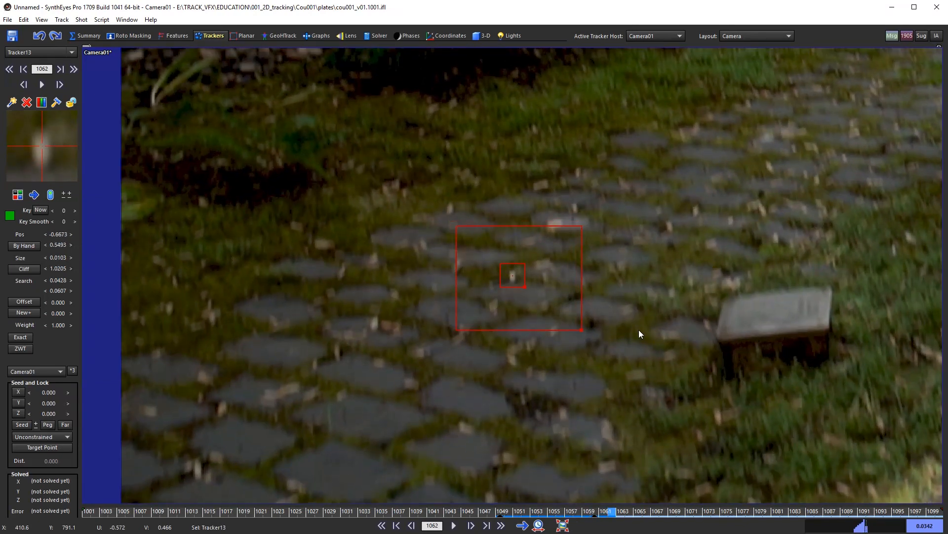
key(d)
key(d)
key(d)
key(d)
key(d)
key(d)
key(d)
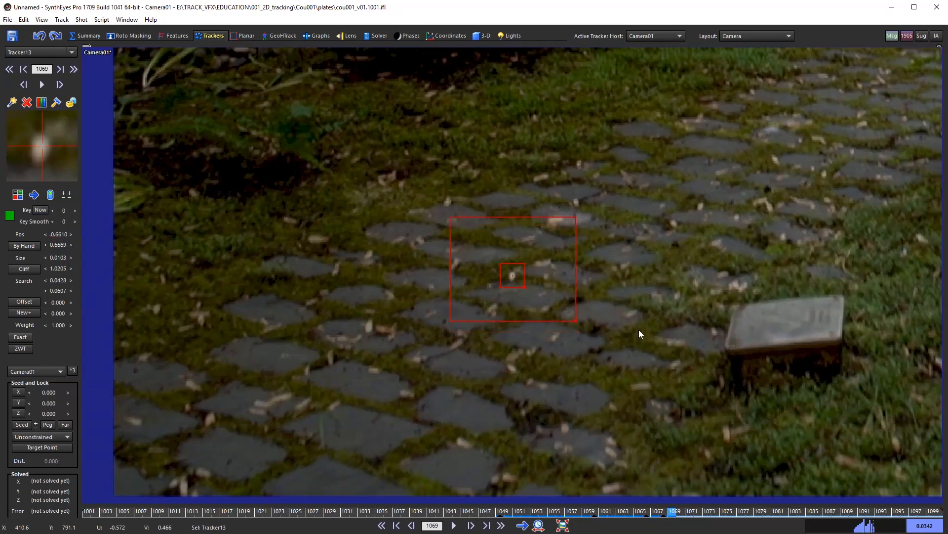
key(d)
key(d)
key(d)
key(d)
key(d)
key(d)
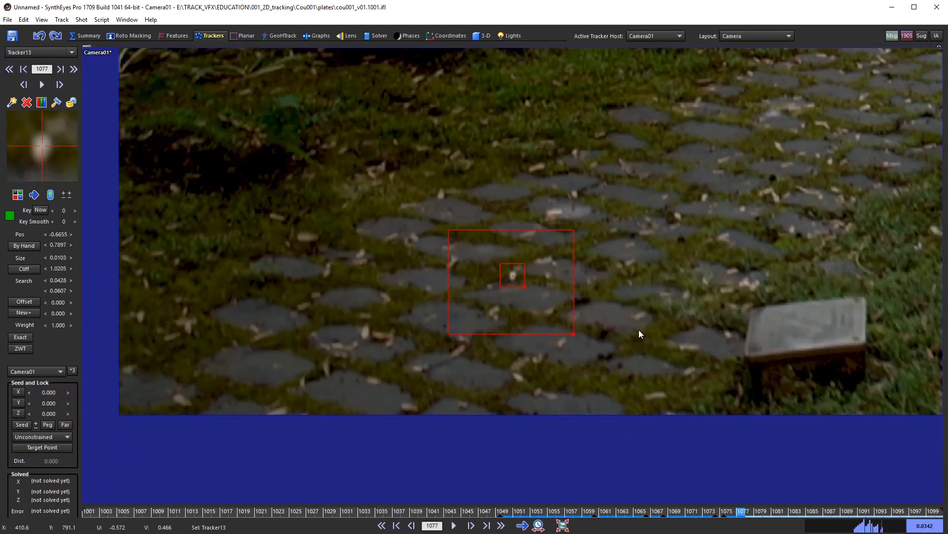
key(d)
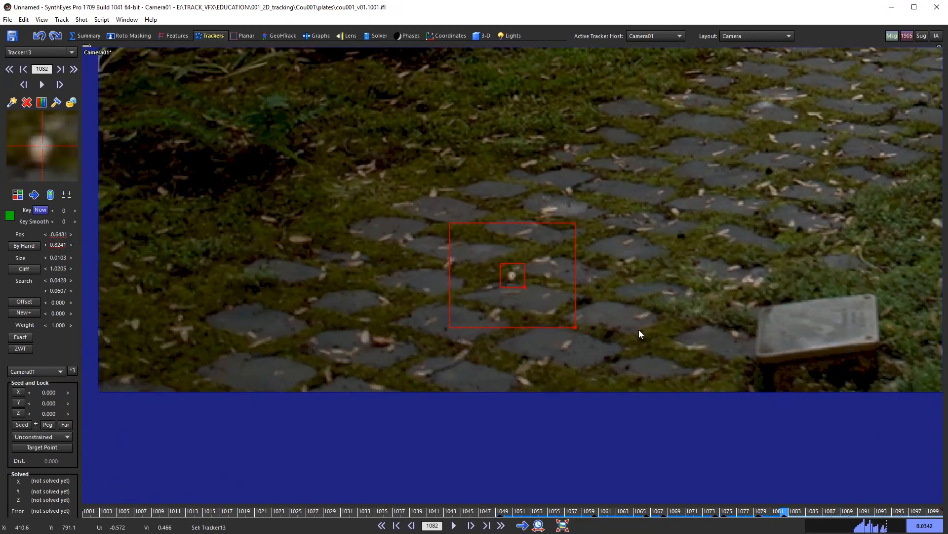
key(d)
key(d)
key(d)
key(d)
key(d)
key(d)
key(d)
key(d)
key(d)
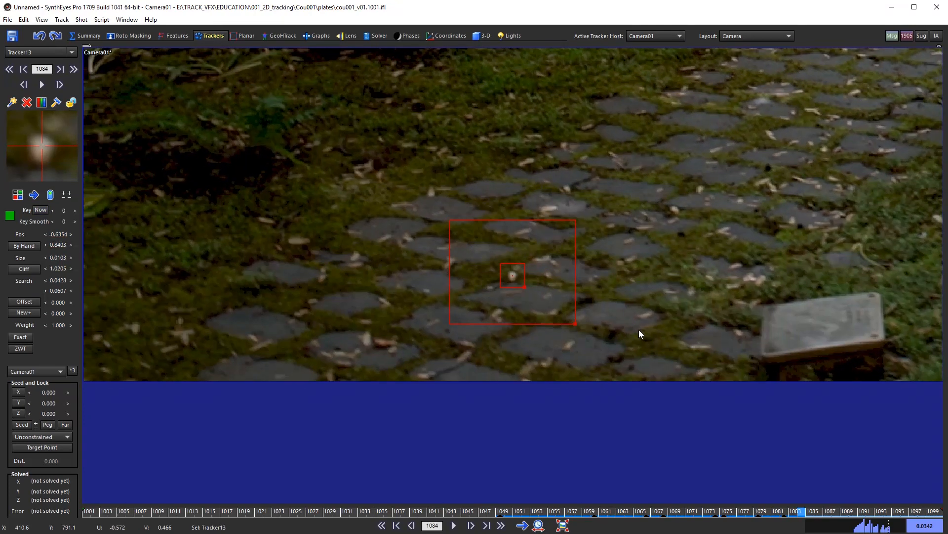
key(d)
key(d)
key(d)
key(d)
key(d)
key(d)
key(d)
key(d)
key(d)
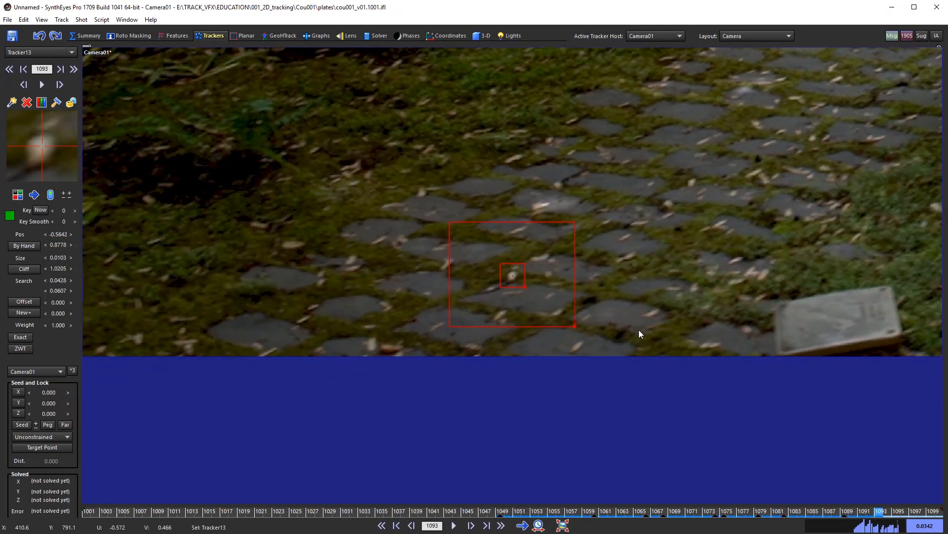
Step: Lock Tracker13, then unlock it again and scrub back to an earlier frame
key(l)
scroll(534, 283, down, 1)
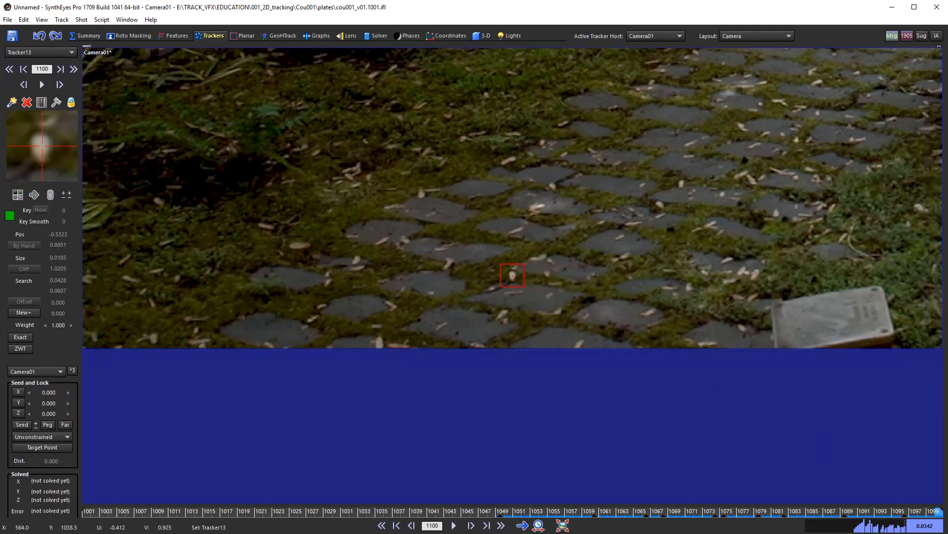
scroll(534, 283, up, 4)
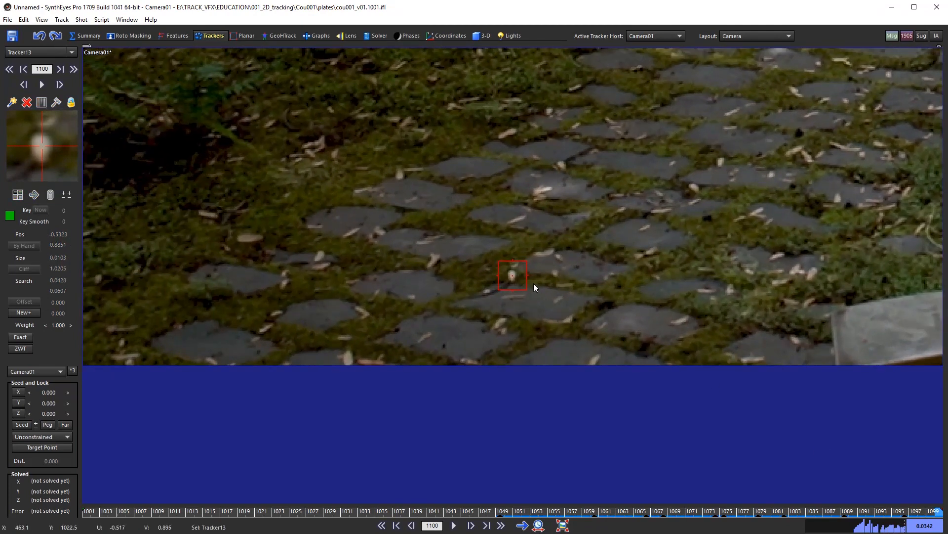
scroll(624, 328, down, 1)
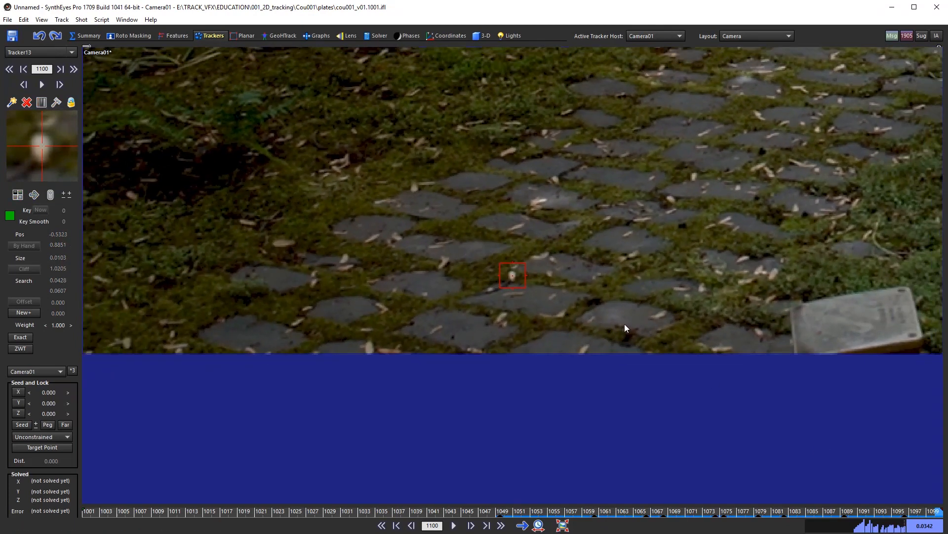
key(l)
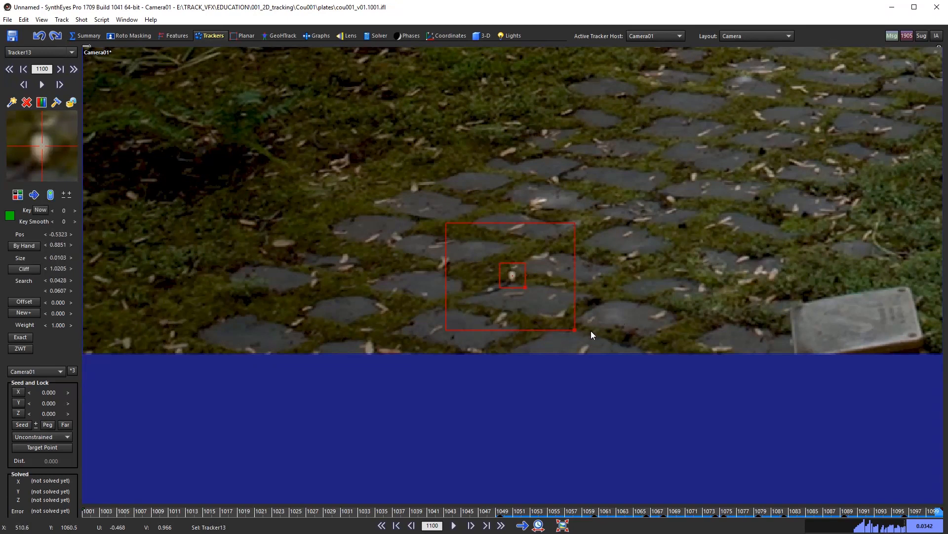
scroll(591, 328, down, 1)
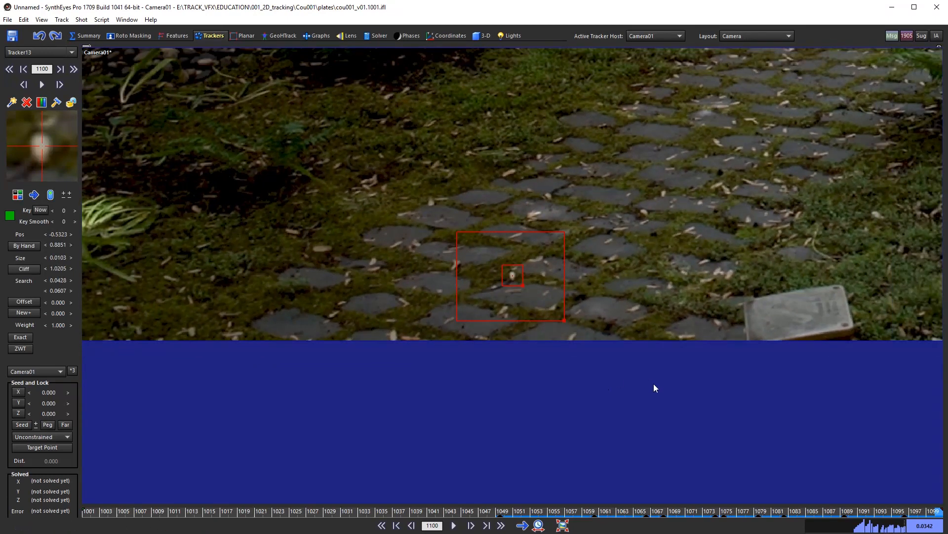
scroll(654, 385, down, 1)
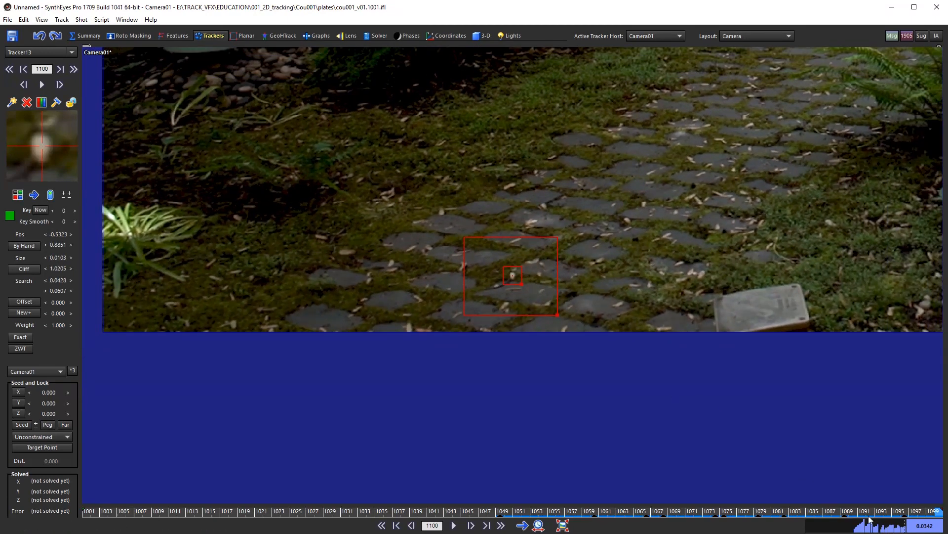
drag(919, 512, 497, 516)
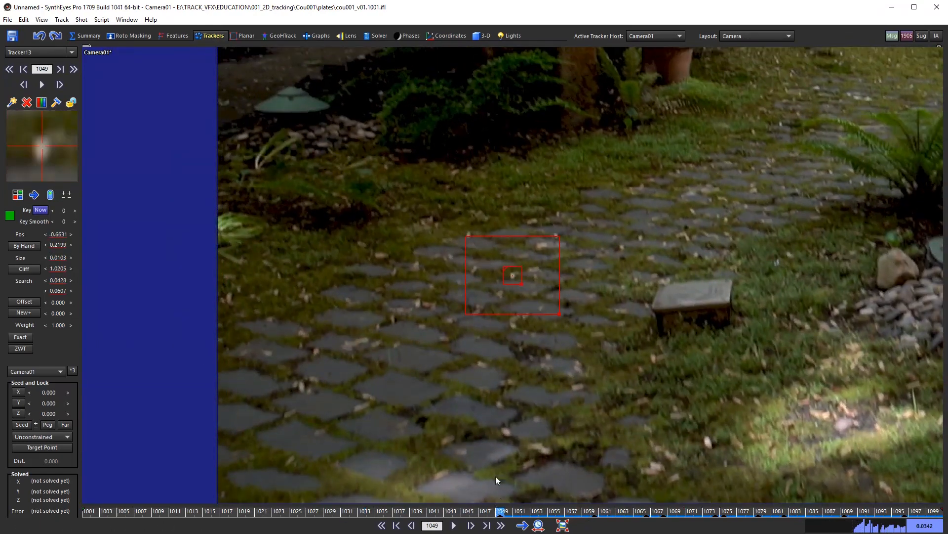
Step: Switch tracking to backward and track Tracker13 from frame 1049 through 1040, 1032, 1021, 1010 to 1001
click(34, 196)
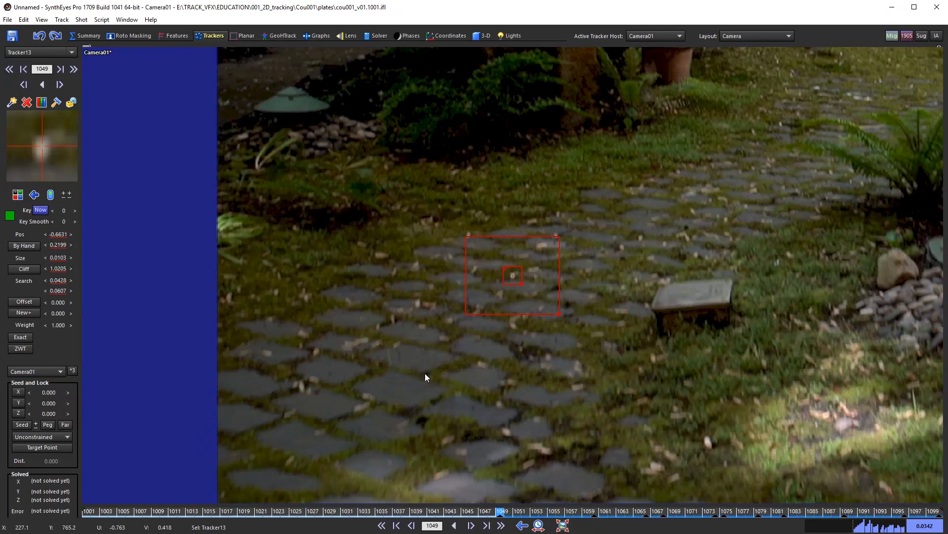
key(b)
key(b)
key(b)
key(b)
key(b)
key(b)
key(b)
key(b)
scroll(624, 322, up, 2)
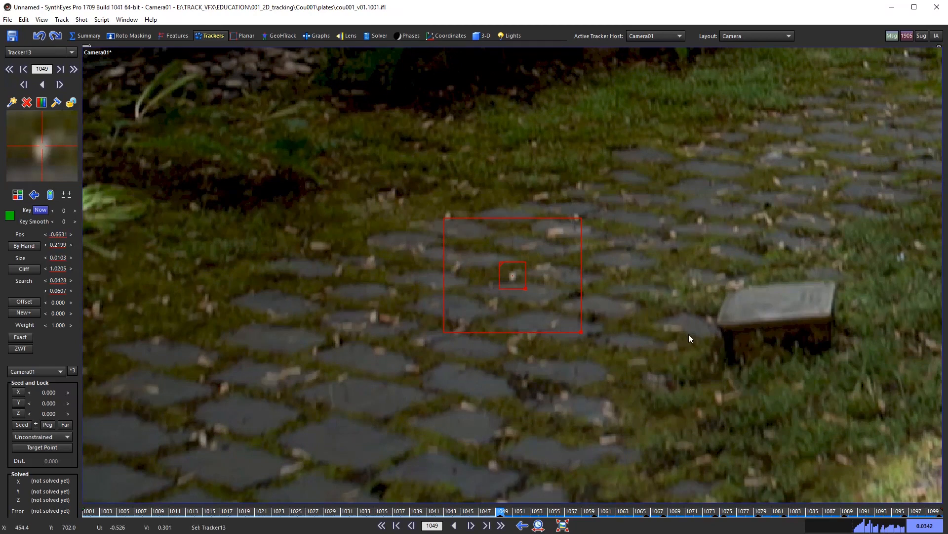
key(s)
key(s)
key(s)
key(s)
key(s)
key(s)
key(s)
key(s)
key(s)
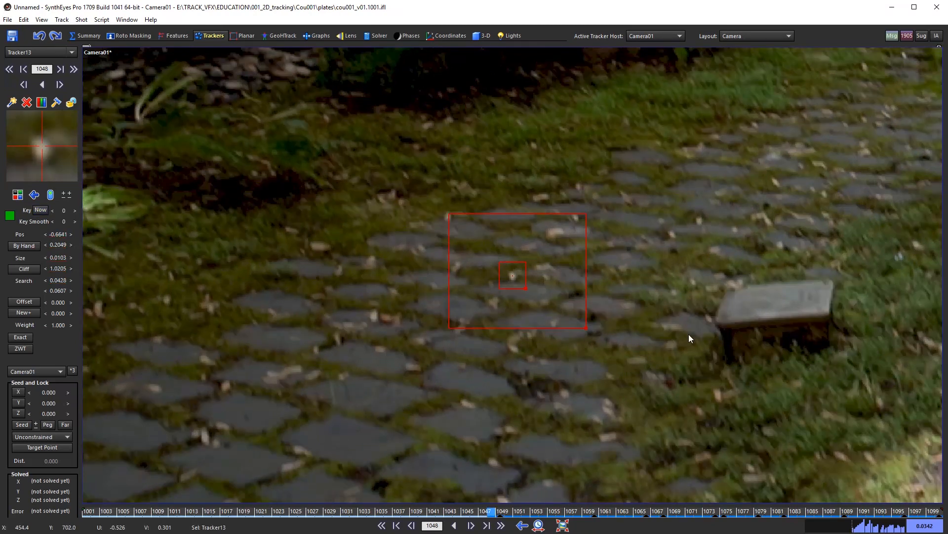
key(s)
key(s)
key(s)
key(s)
key(s)
key(s)
key(s)
key(s)
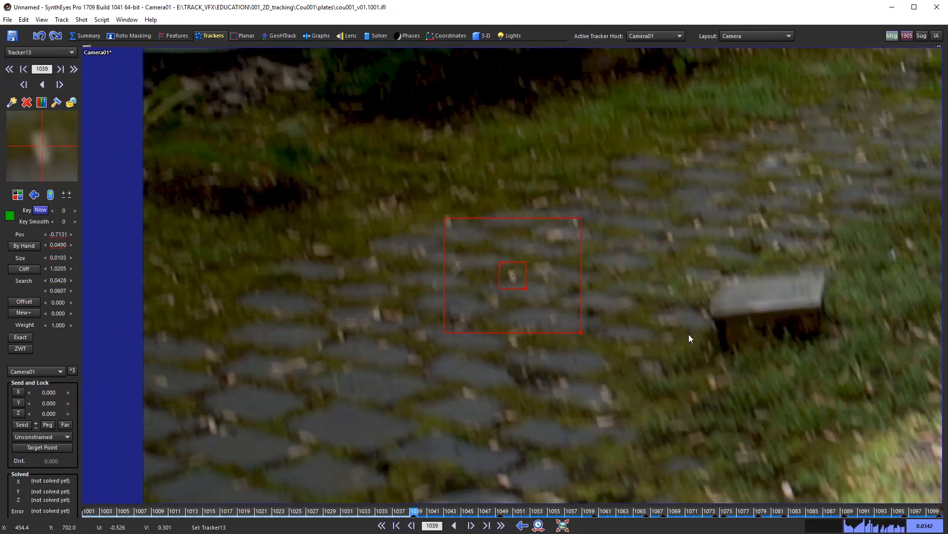
key(s)
key(s)
key(s)
key(s)
key(s)
key(s)
key(s)
key(s)
key(s)
key(s)
key(s)
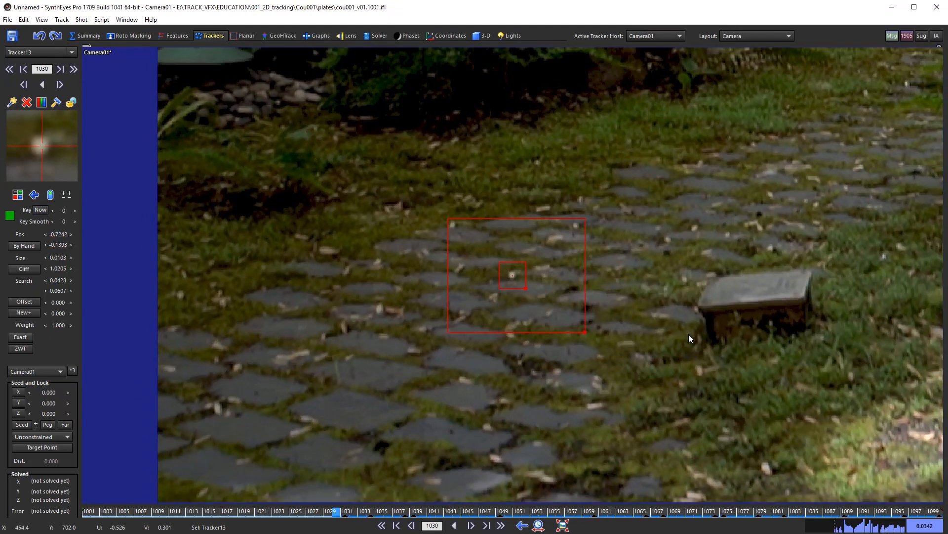
key(s)
key(s)
key(s)
key(s)
key(s)
key(s)
key(s)
key(s)
key(s)
key(s)
key(s)
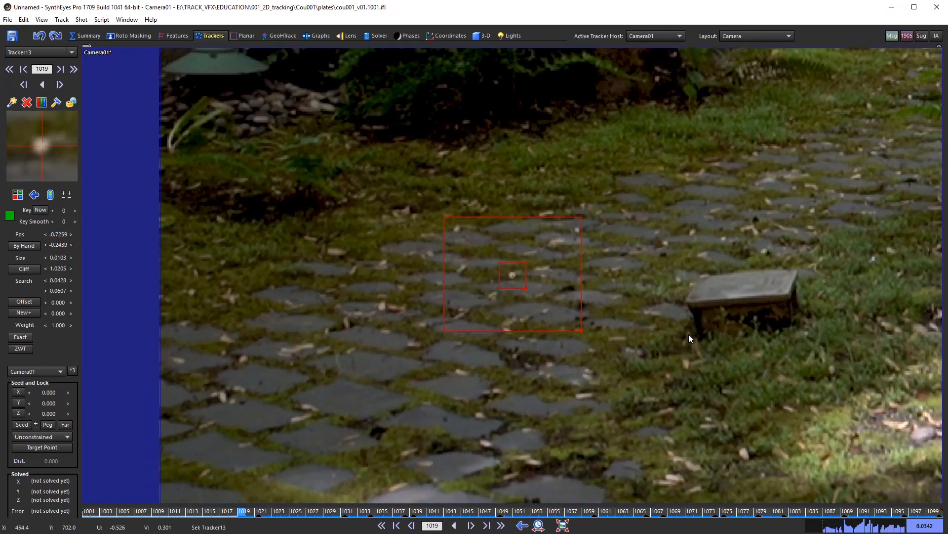
key(s)
key(s)
key(s)
key(s)
key(s)
key(s)
key(s)
key(s)
key(s)
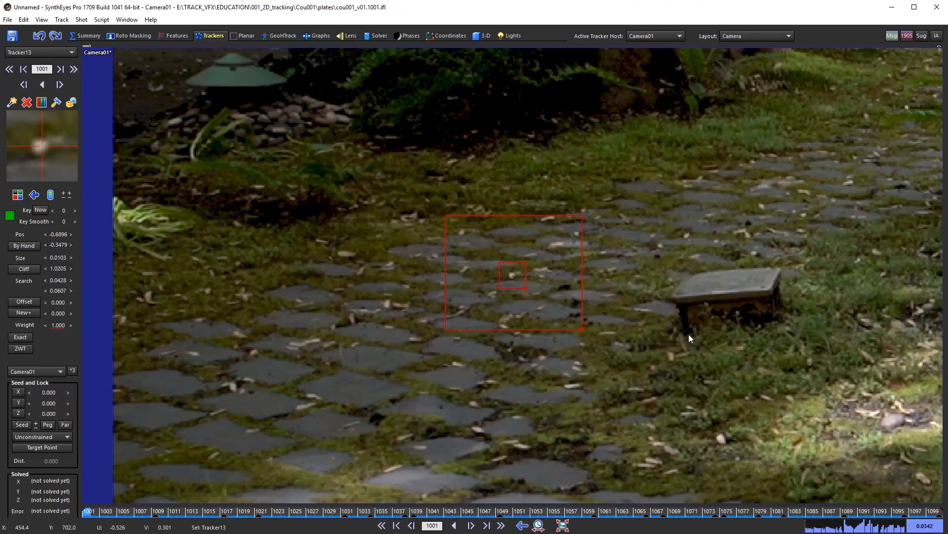
scroll(689, 334, down, 2)
drag(105, 512, 86, 519)
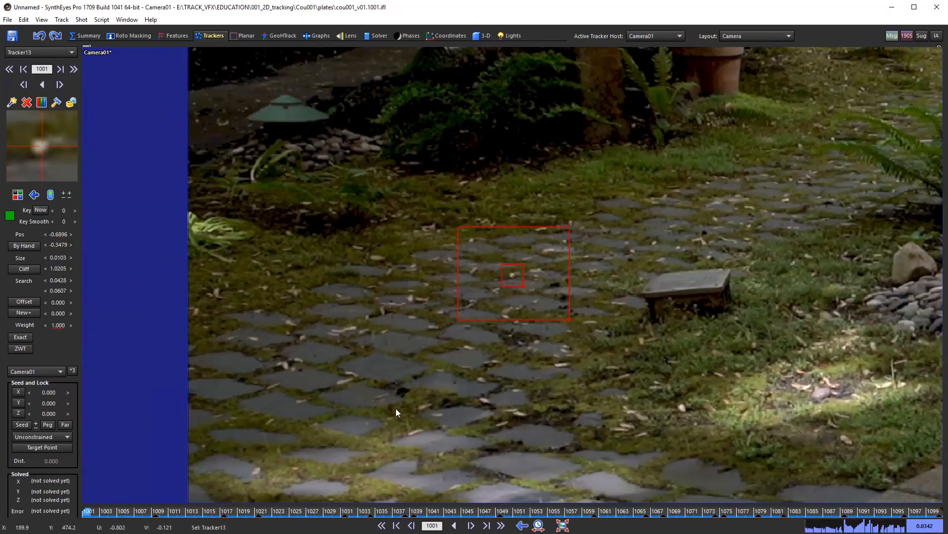
Step: Lock the finished Tracker13 and reposition the plate in the view
key(l)
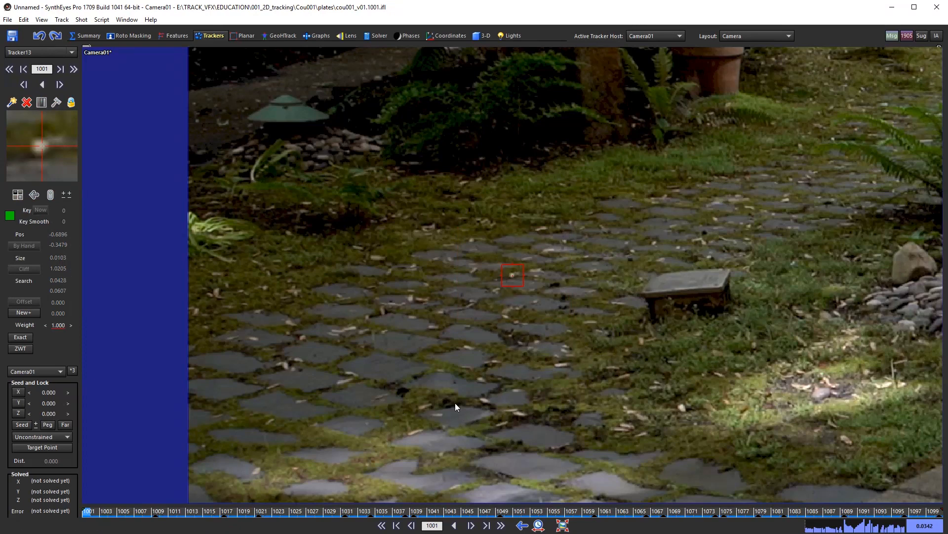
scroll(474, 397, down, 3)
middle_drag(632, 353, 411, 284)
middle_drag(451, 311, 428, 319)
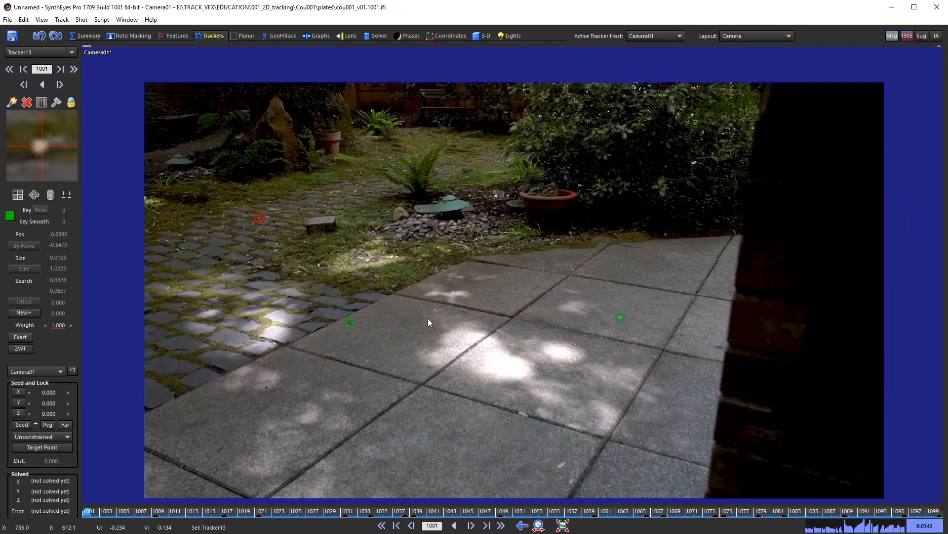
Step: At frame 1043, create Tracker14 on the paving-slab crack and frame it
drag(118, 516, 449, 522)
scroll(659, 395, up, 8)
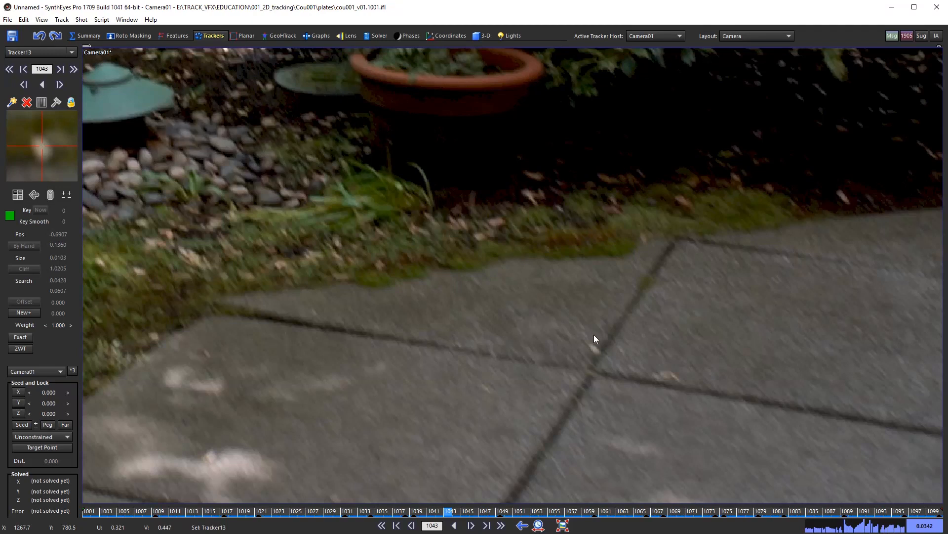
click(595, 348)
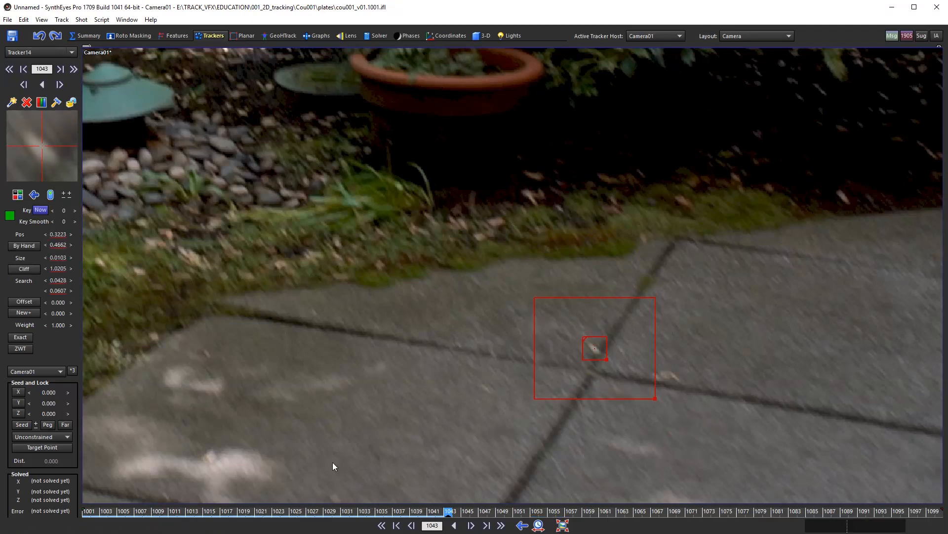
middle_drag(414, 357, 353, 305)
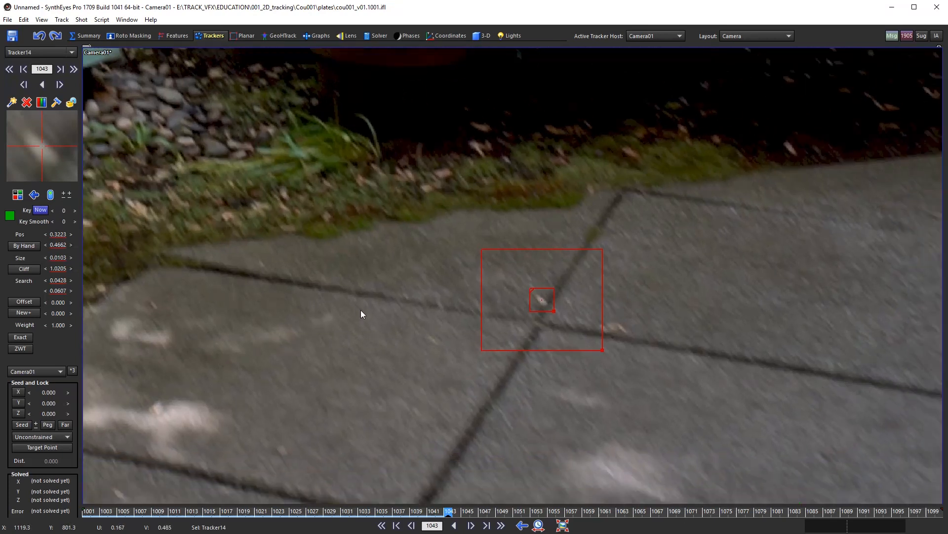
Step: Track Tracker14 backward from frame 1043 through 1034, 1028, 1018 and 1006
middle_drag(449, 362, 427, 342)
key(s)
key(s)
key(s)
key(s)
key(s)
key(s)
key(s)
key(s)
key(s)
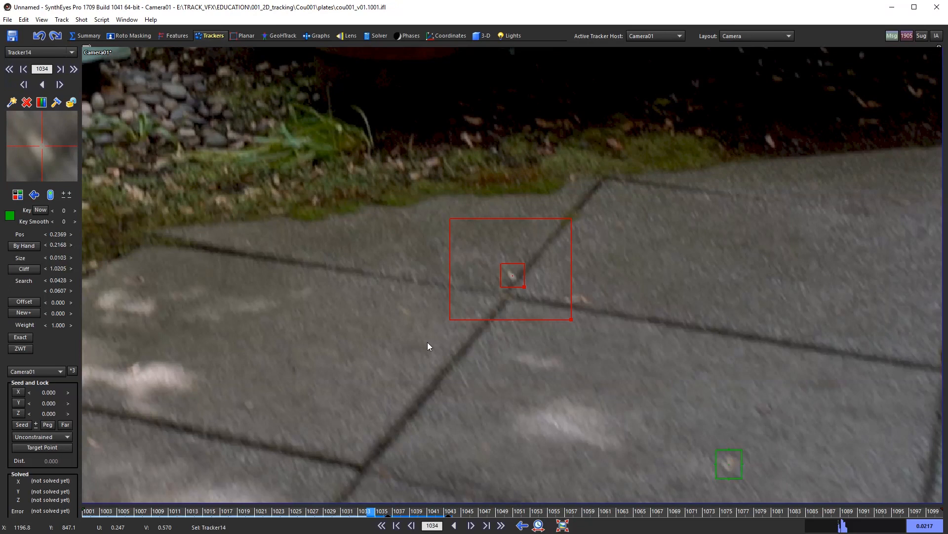
key(s)
key(s)
key(s)
key(s)
key(s)
key(s)
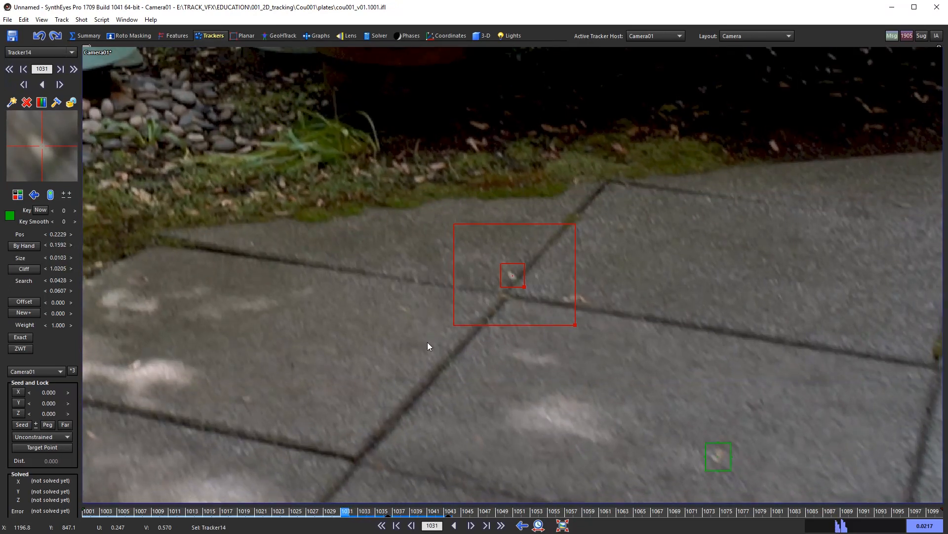
key(s)
key(s)
key(s)
key(s)
key(s)
key(s)
key(s)
key(s)
key(s)
key(s)
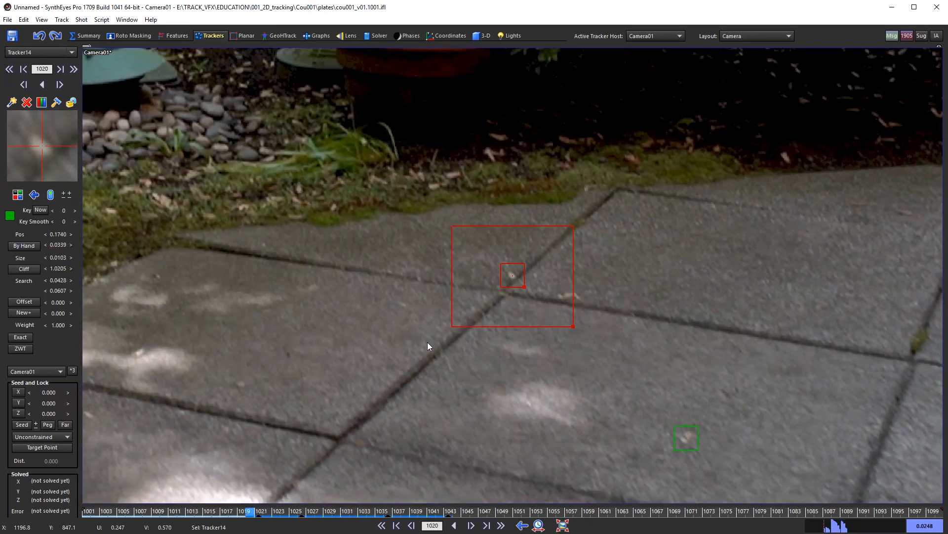
key(s)
key(s)
key(s)
key(s)
key(s)
key(s)
key(s)
key(s)
key(s)
key(s)
key(s)
key(s)
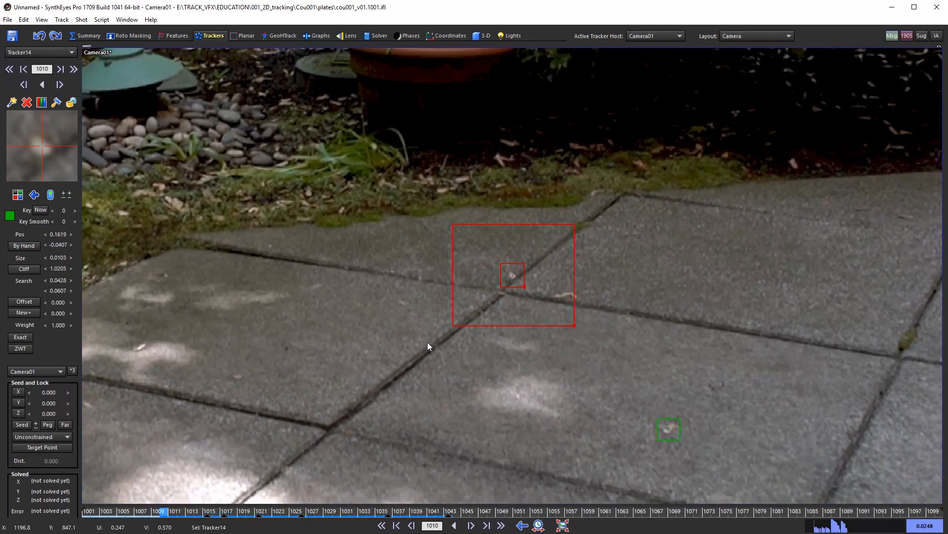
key(s)
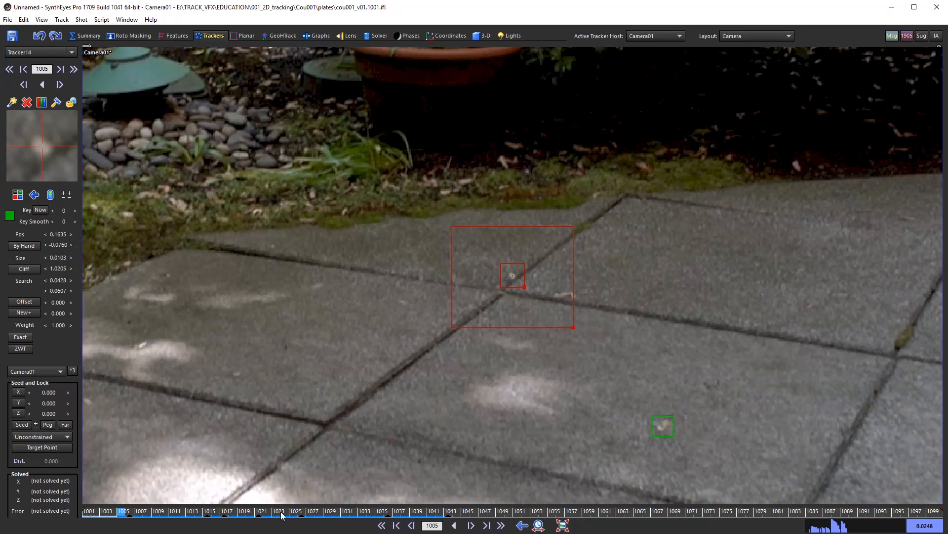
Step: Review Tracker14 across frames 1005–1023, inspecting frames 1015 and 1010
drag(283, 515, 191, 516)
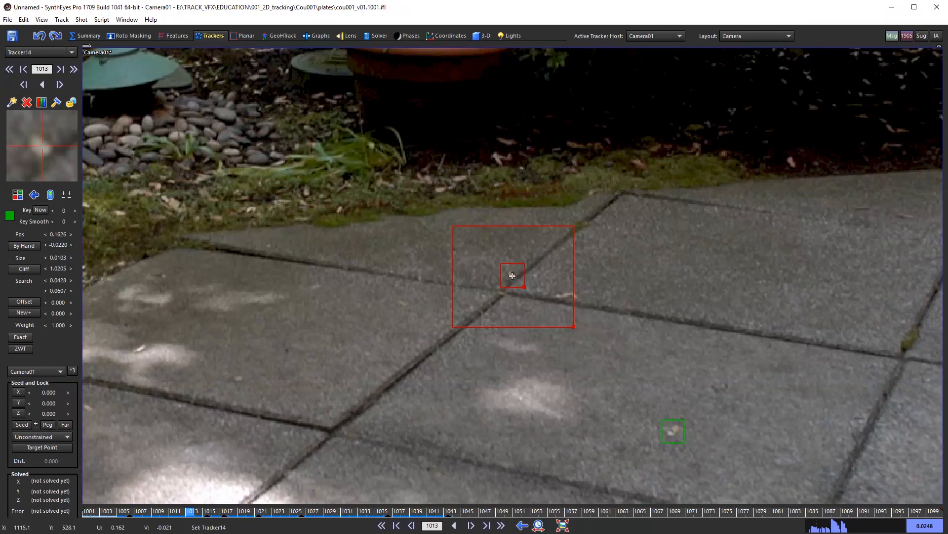
click(209, 516)
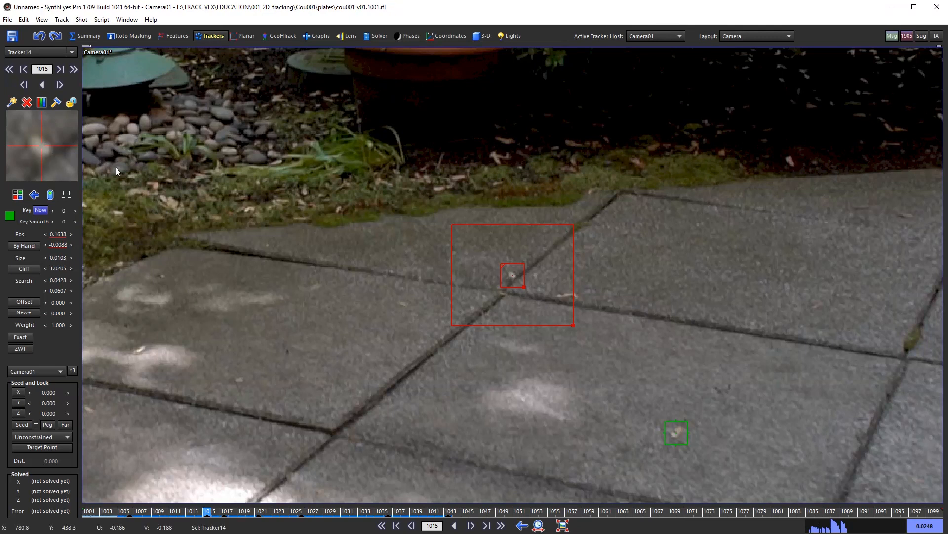
key(s)
key(s)
key(s)
key(s)
key(s)
key(s)
key(s)
key(s)
key(s)
key(s)
key(s)
key(s)
key(s)
key(s)
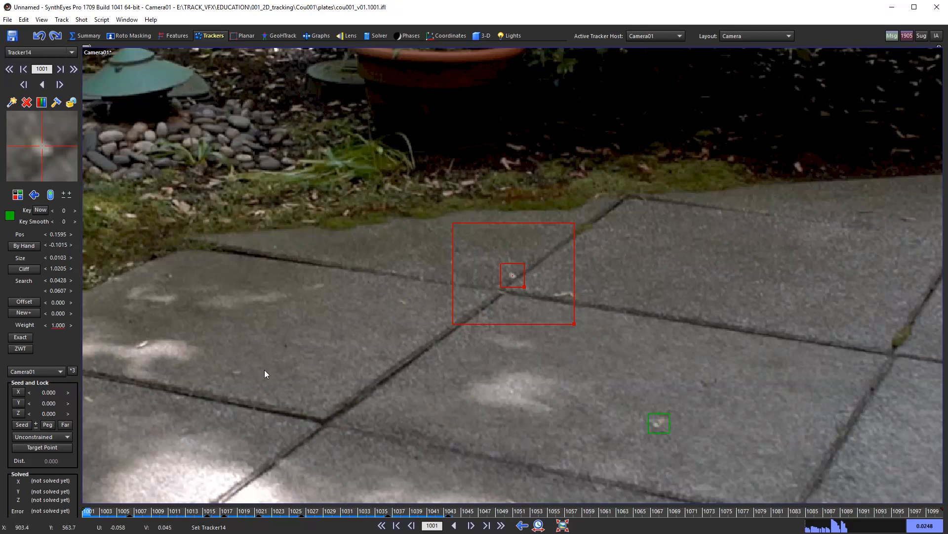
drag(441, 515, 45, 508)
Step: Step Tracker14's track back frame by frame from 1006 to 1002
key(Right)
key(Right)
key(Right)
key(Right)
key(Right)
key(Right)
key(Right)
key(Right)
key(Right)
key(Left)
key(Left)
key(Left)
key(Left)
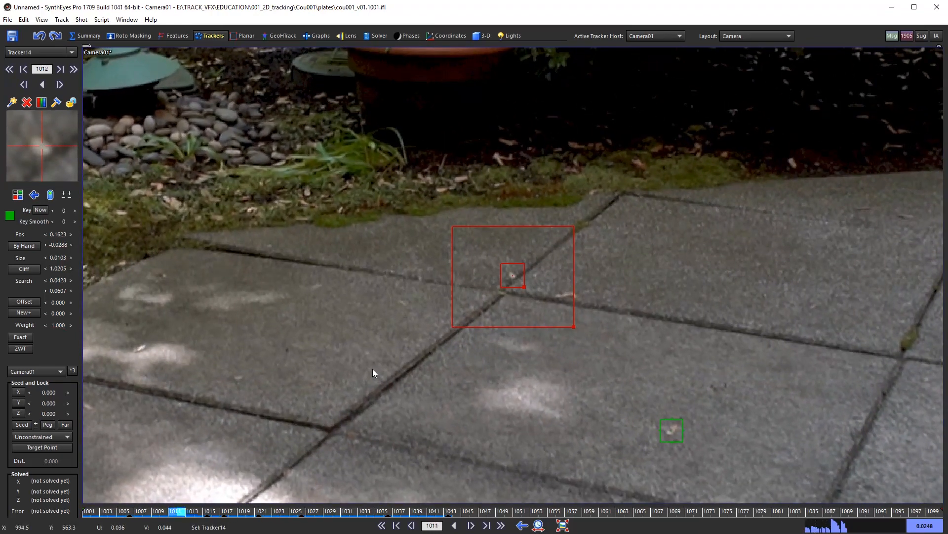
key(Left)
key(Left)
key(Left)
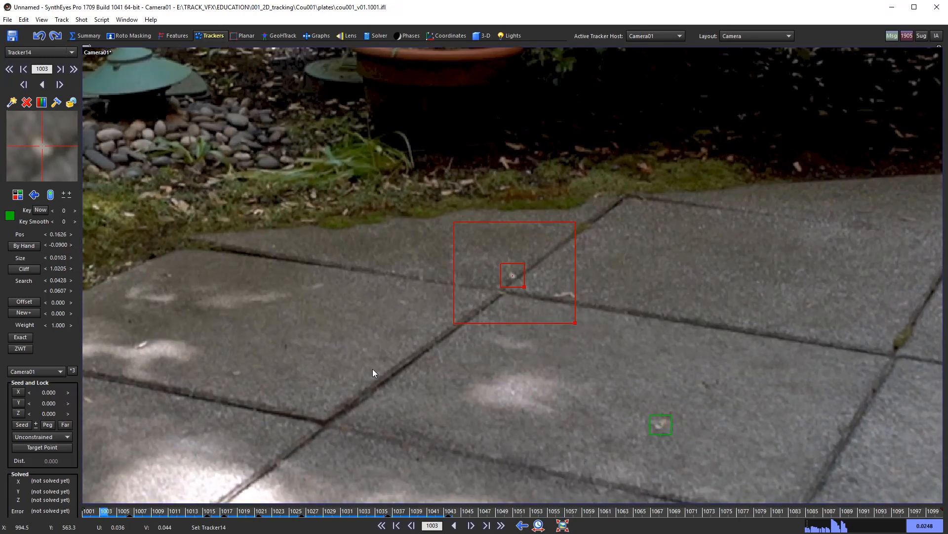
key(Left)
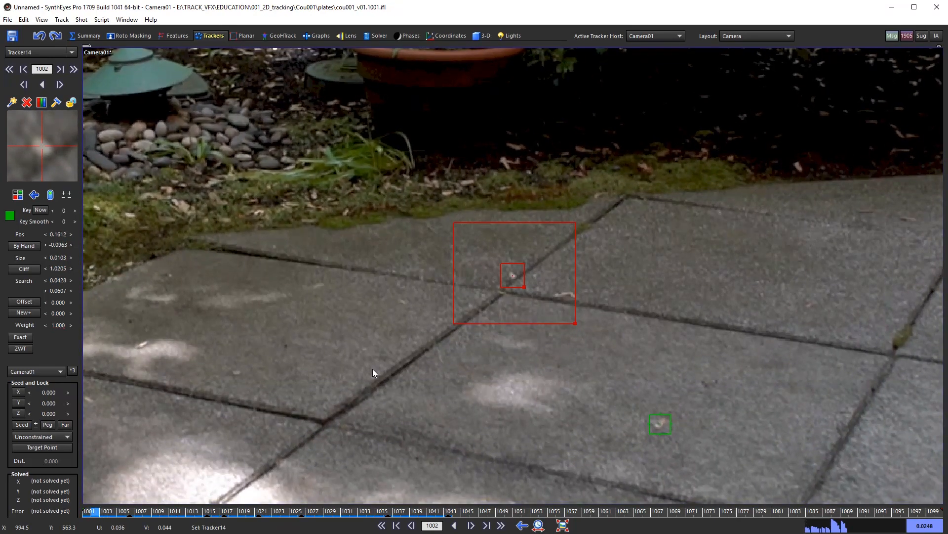
Step: Jump between Tracker14's key frames 1017, 1026 and 1036 to check them
key(shift+period)
key(shift+period)
key(shift+period)
key(shift+period)
key(shift+period)
key(shift+period)
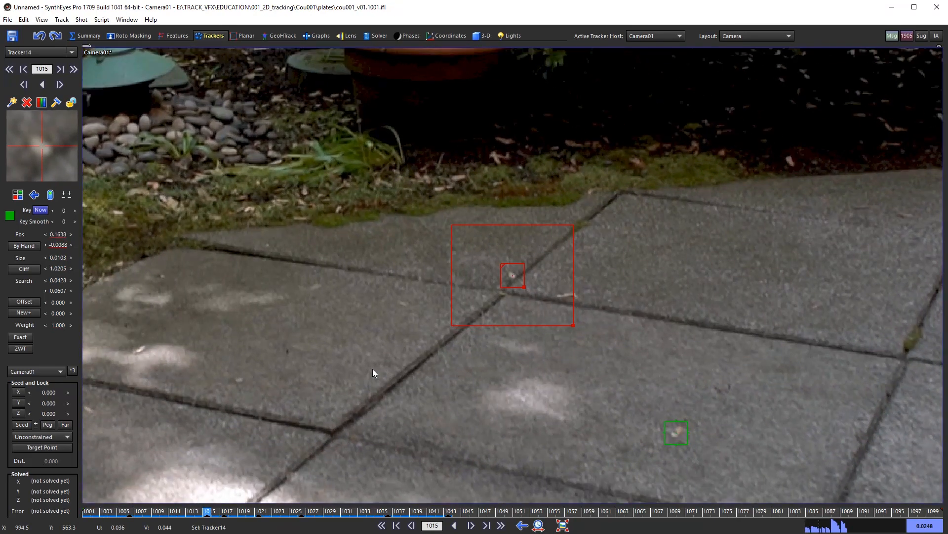
key(shift+comma)
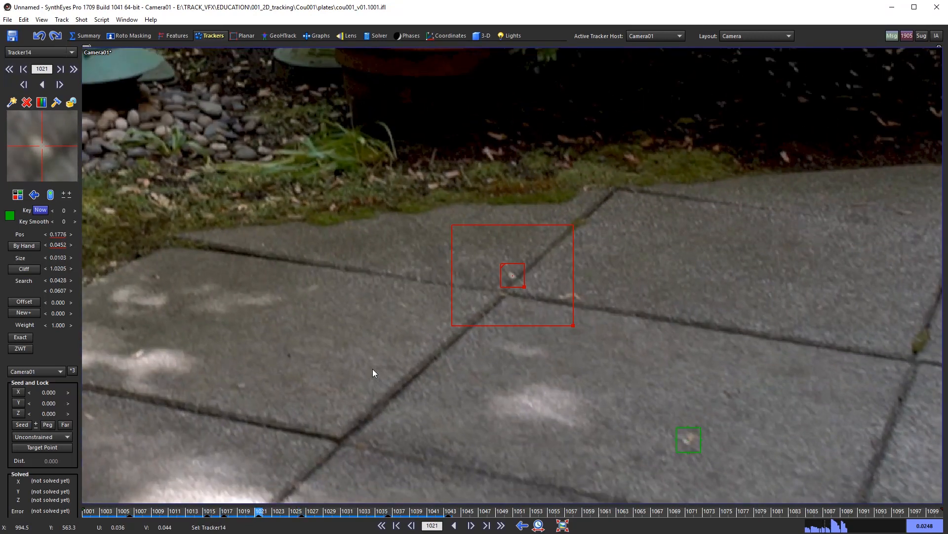
key(shift+period)
key(shift+comma)
key(shift+comma)
key(shift+comma)
key(shift+period)
key(shift+period)
key(shift+period)
key(shift+comma)
key(shift+comma)
key(shift+comma)
key(shift+period)
key(shift+period)
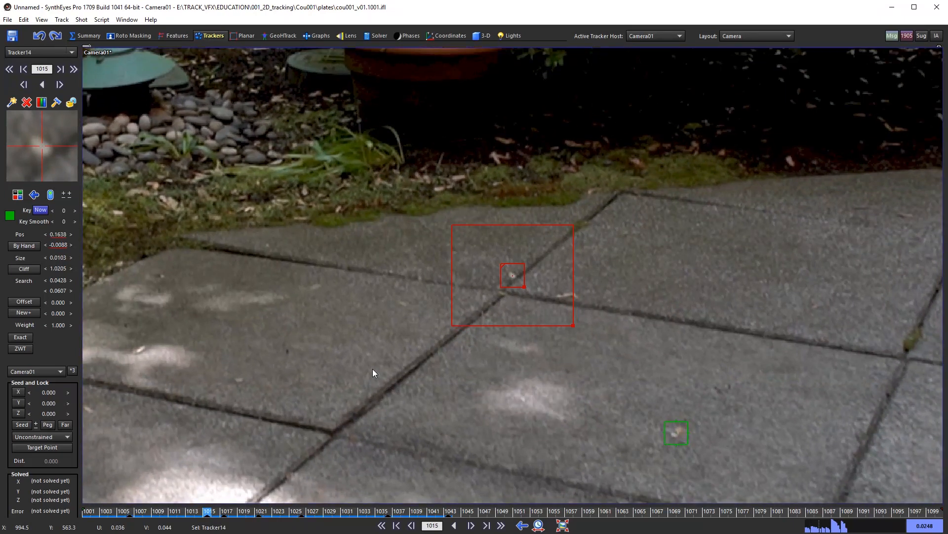
Step: Step through the shot from frame 1006 forward past 1043 to frame 1100
key(comma)
key(comma)
key(comma)
key(comma)
key(comma)
key(comma)
key(comma)
key(comma)
key(comma)
key(comma)
key(comma)
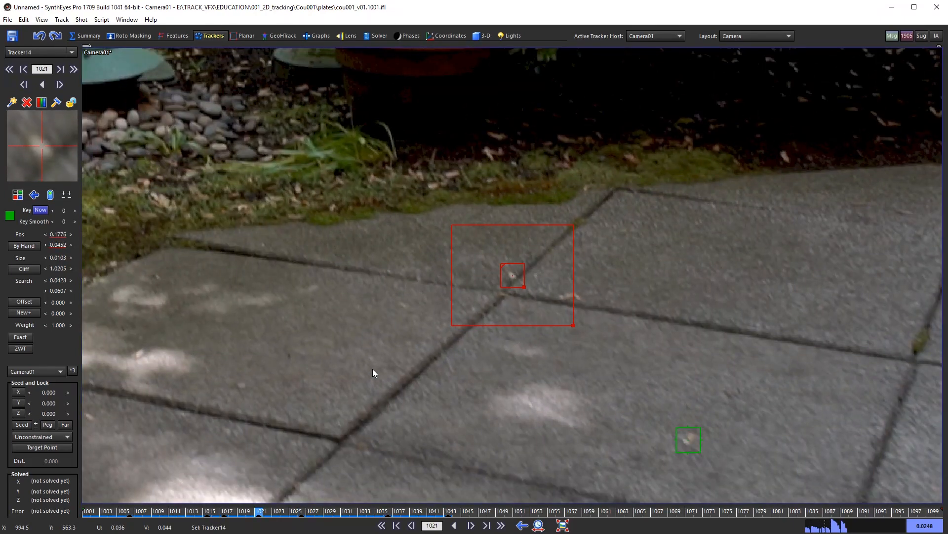
key(comma)
key(comma)
key(comma)
key(comma)
key(comma)
key(comma)
key(comma)
key(comma)
key(comma)
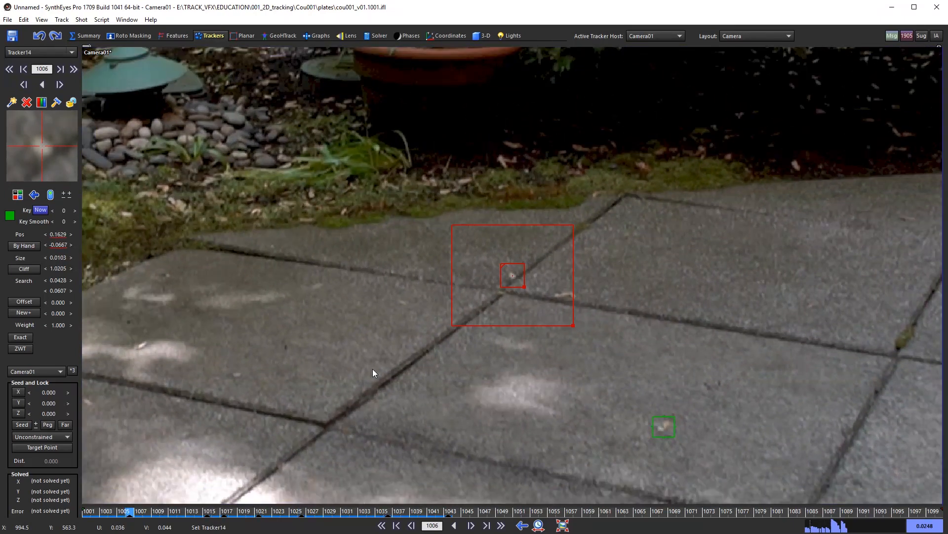
key(period)
key(period)
key(period)
key(period)
key(period)
key(period)
key(period)
key(period)
key(period)
key(period)
key(period)
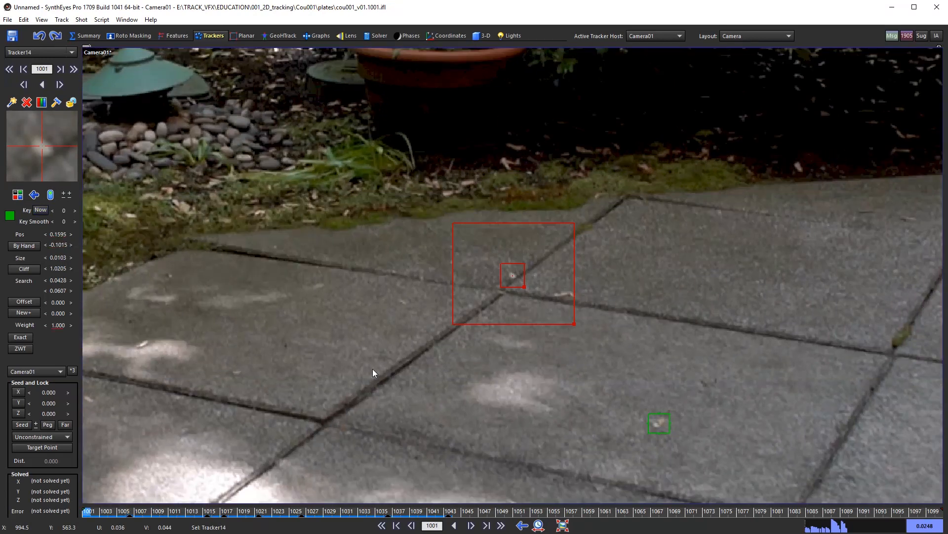
key(period)
key(period)
key(period)
key(period)
key(period)
key(period)
key(period)
key(period)
key(period)
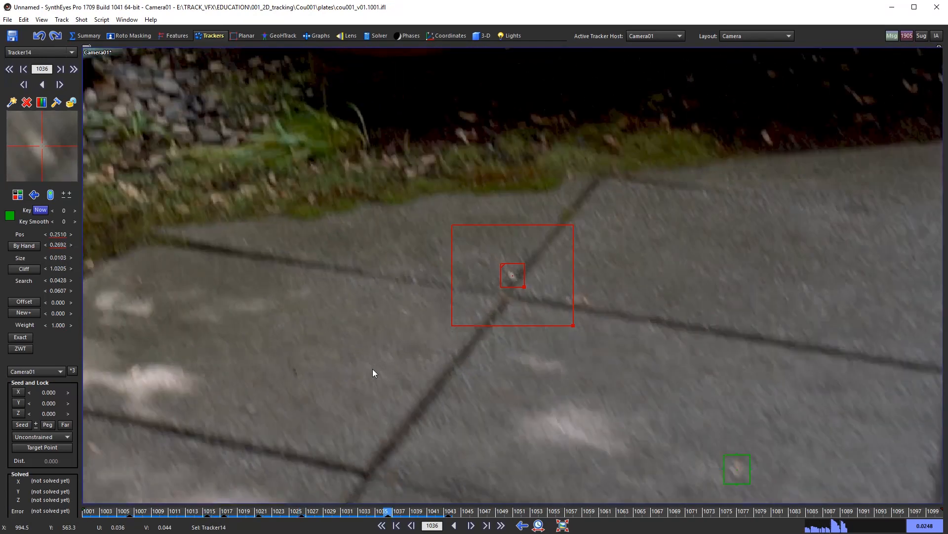
key(period)
key(period)
key(period)
key(period)
key(period)
key(period)
key(period)
key(period)
key(period)
key(period)
key(period)
key(period)
key(period)
key(period)
key(period)
key(period)
key(period)
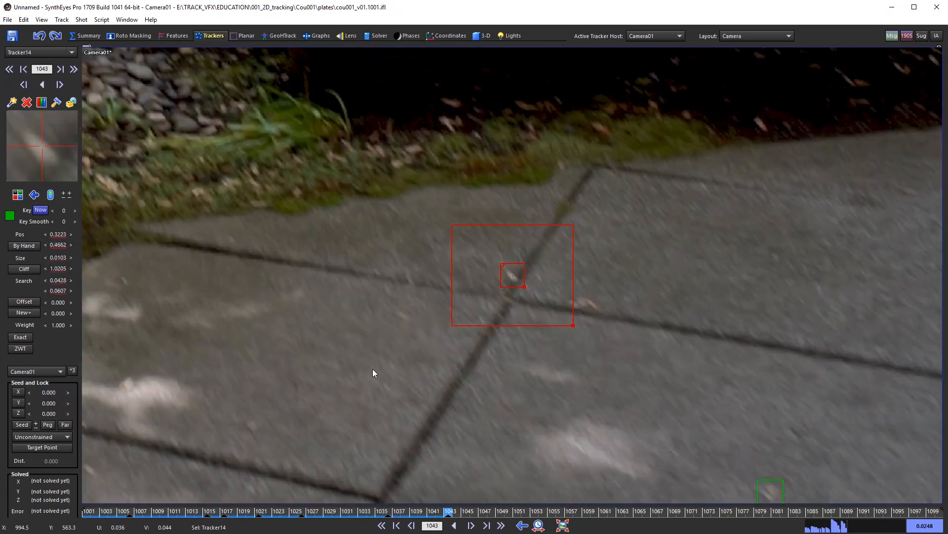
key(period)
key(period)
key(period)
key(period)
key(period)
key(period)
key(period)
key(period)
key(period)
key(period)
key(period)
key(period)
key(period)
key(period)
key(period)
key(period)
key(period)
key(period)
key(period)
key(period)
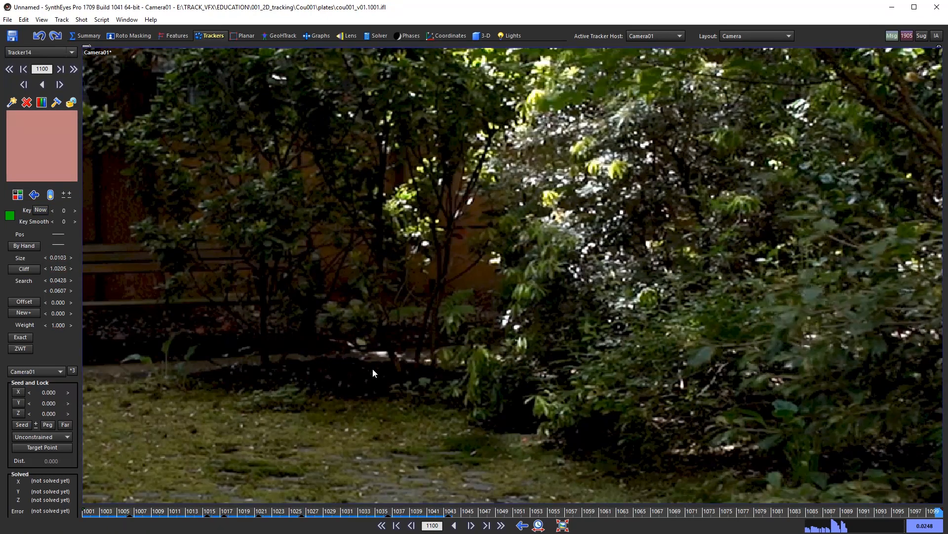
Step: Compare frames 1001 and 1100, then return to Tracker14's key at 1043 with tracking set forward
key(Home)
key(End)
key(Home)
key(End)
key(Home)
key(End)
key(Home)
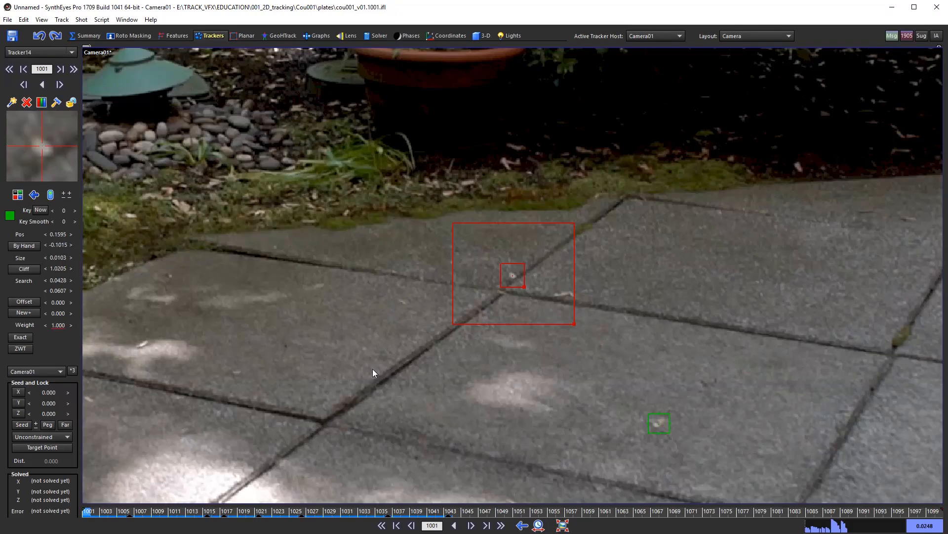
key(End)
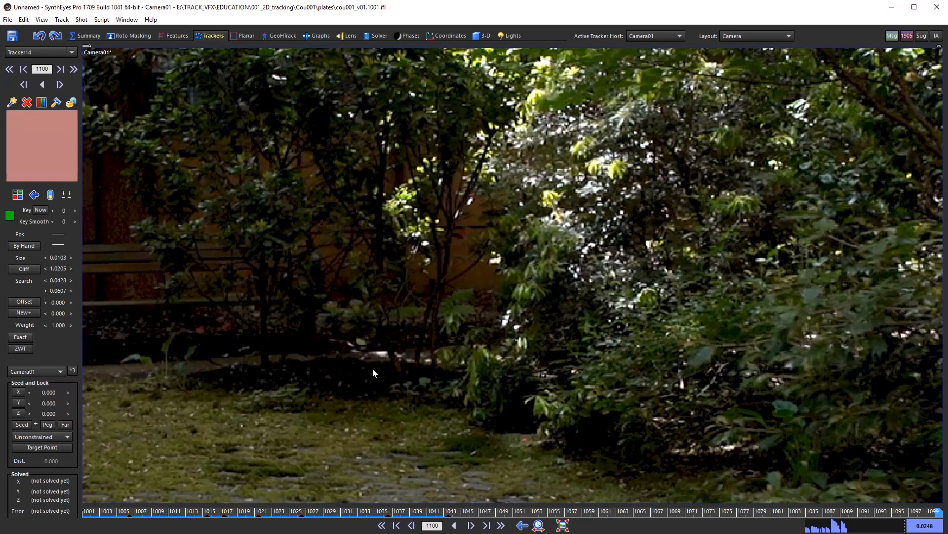
key(a)
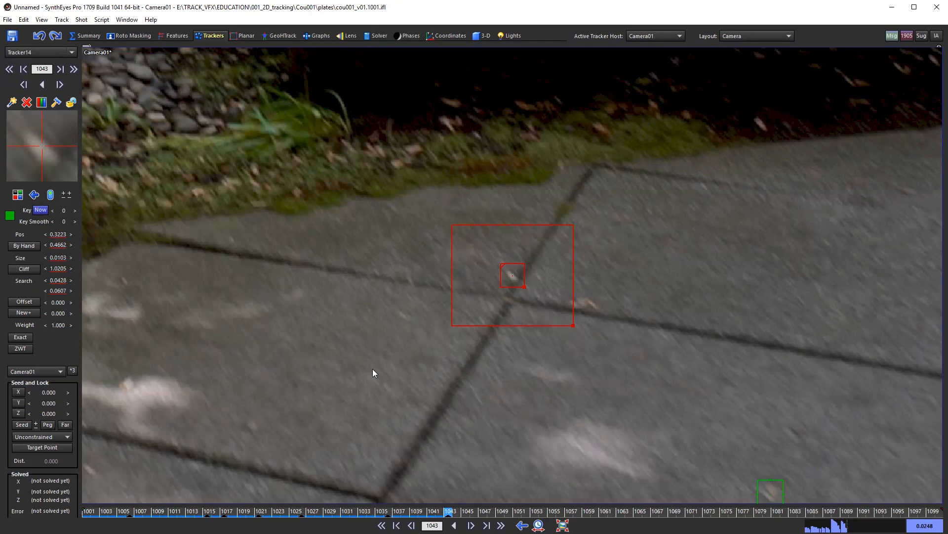
key(b)
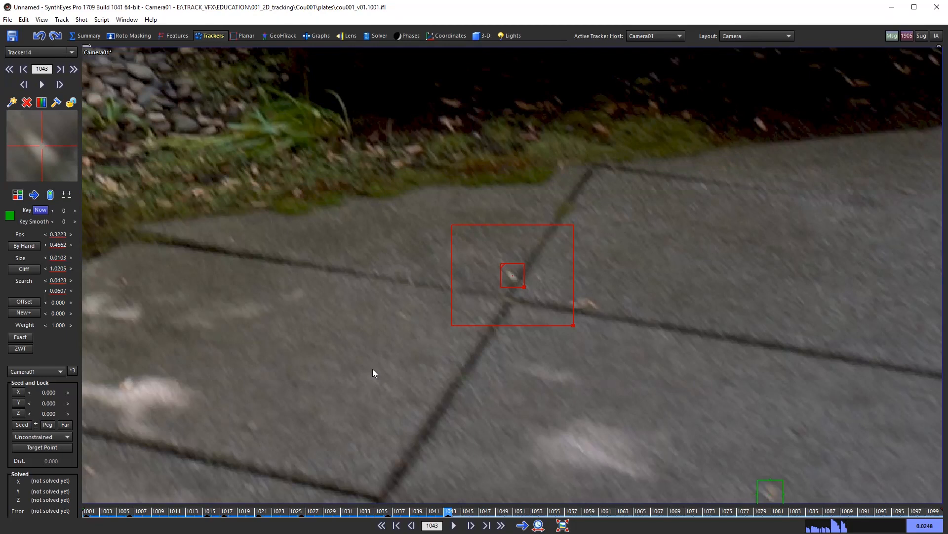
Step: Track Tracker14 forward from 1043, stepping around frames 1059–1063 to find where it's lost
key(Right)
key(Right)
key(Right)
key(Right)
key(Right)
key(Right)
key(Right)
key(Right)
key(Right)
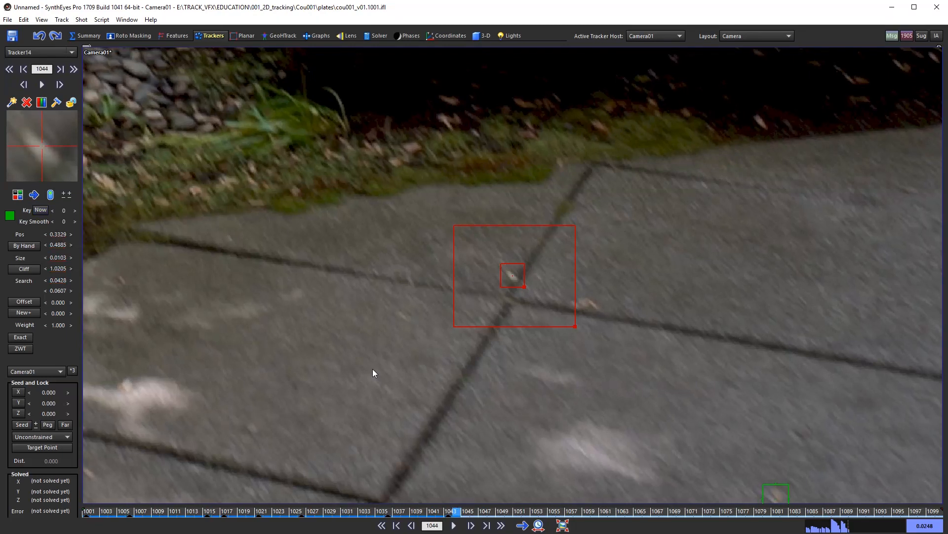
key(Right)
key(Right)
key(Right)
key(Right)
key(Right)
key(Right)
key(Right)
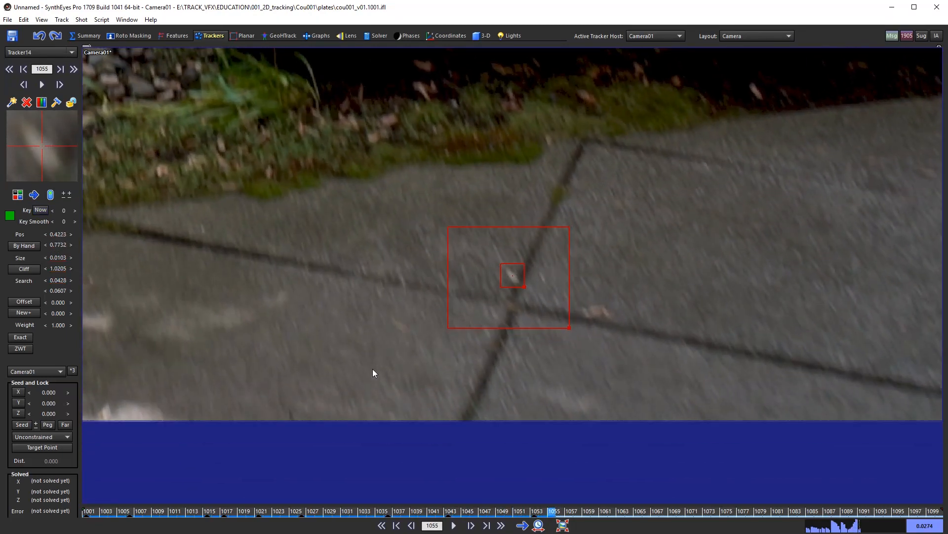
key(Right)
key(Right)
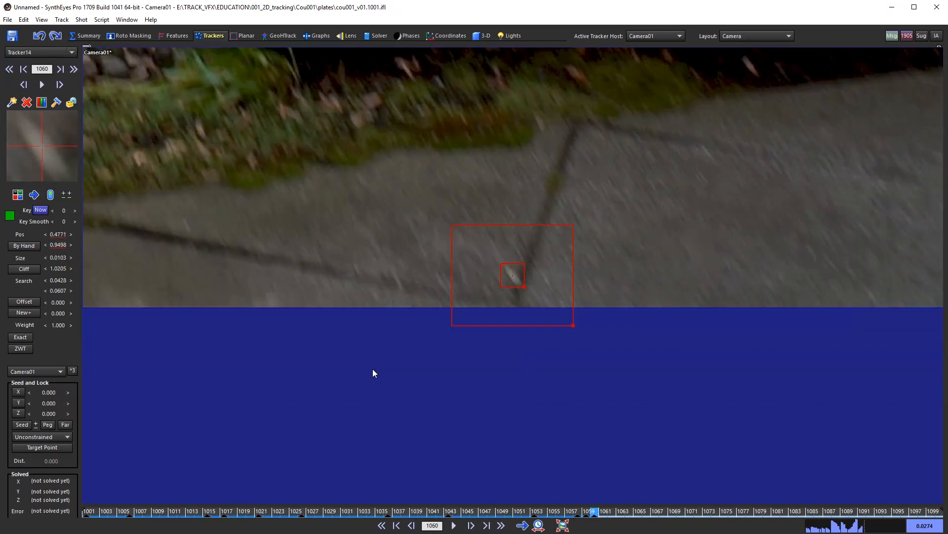
key(Left)
key(Left)
key(Right)
key(Right)
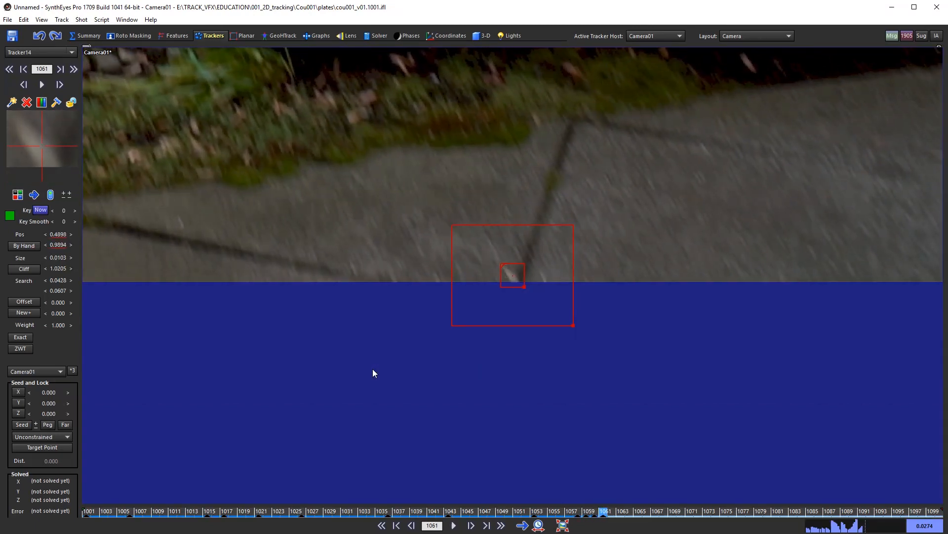
key(Left)
key(Left)
key(Right)
key(Right)
key(Left)
key(Right)
key(Right)
key(Left)
key(Right)
key(Right)
key(Left)
key(Left)
key(Left)
key(Left)
key(Left)
key(Left)
key(Left)
key(Left)
key(Left)
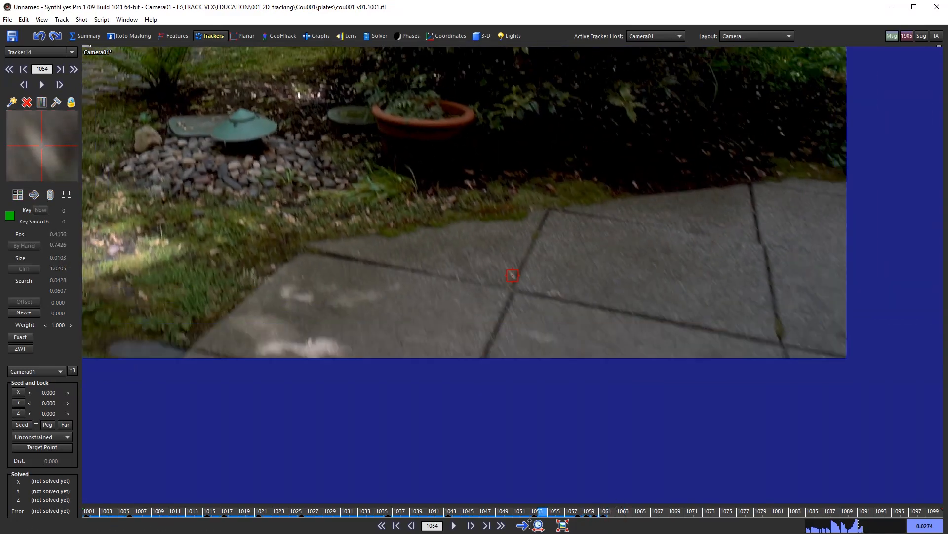
drag(530, 519, 85, 514)
Step: Scrub through the shot, checking around frames 1056–1060, then go to the last frame 1100
middle_drag(426, 337, 477, 335)
scroll(610, 298, down, 1)
click(156, 512)
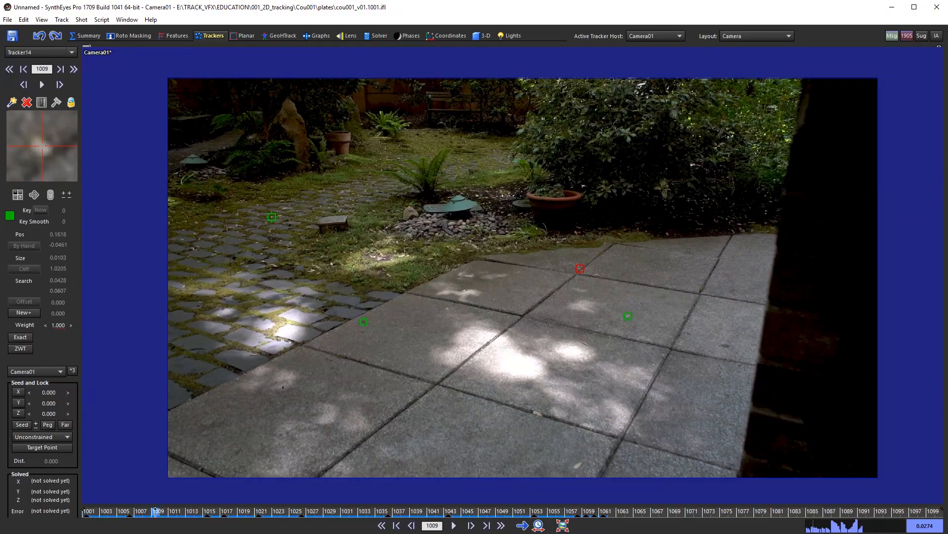
drag(155, 512, 554, 512)
drag(557, 461, 558, 485)
middle_drag(448, 390, 436, 351)
key(s)
key(s)
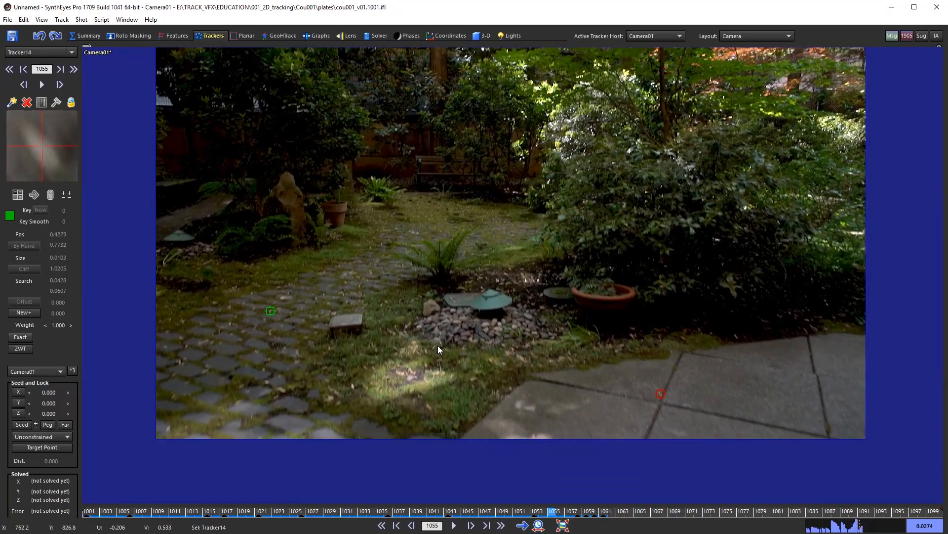
drag(561, 515, 947, 515)
Step: Zoom in on the mossy cobblestone path and place Tracker15 on a pale cobblestone speck
scroll(464, 304, up, 5)
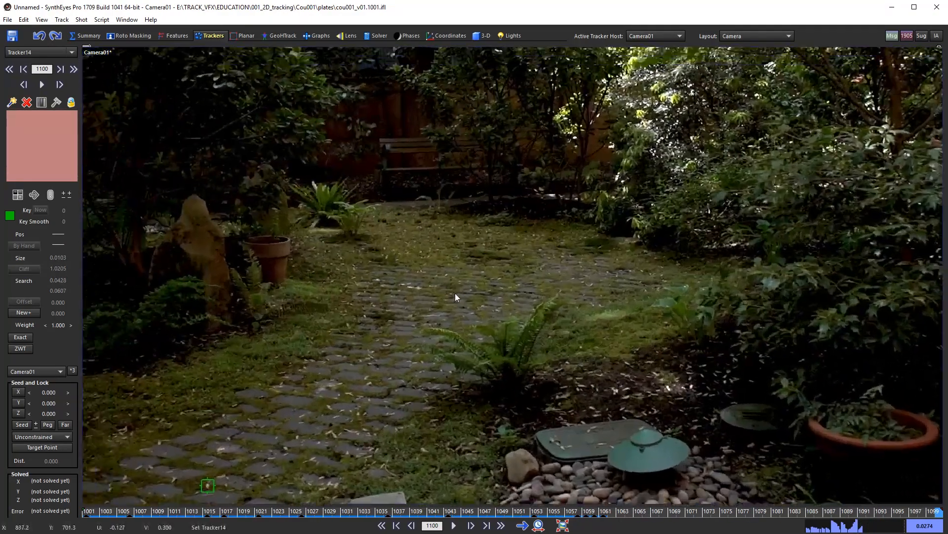
scroll(482, 292, up, 4)
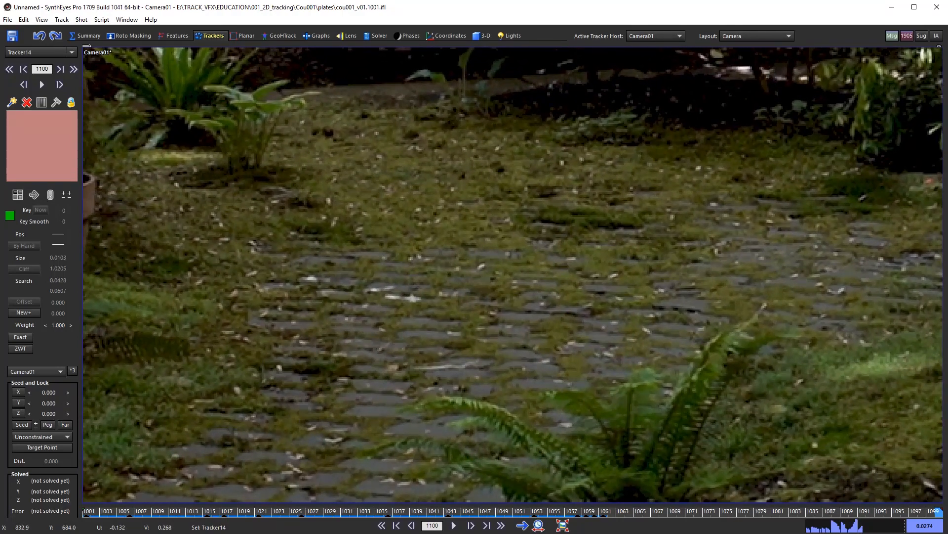
middle_drag(483, 297, 504, 332)
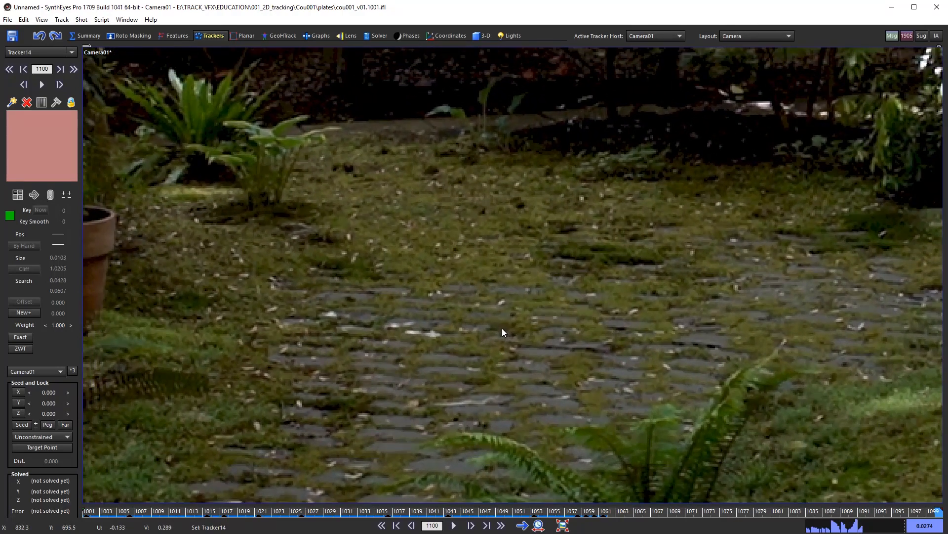
scroll(506, 330, up, 2)
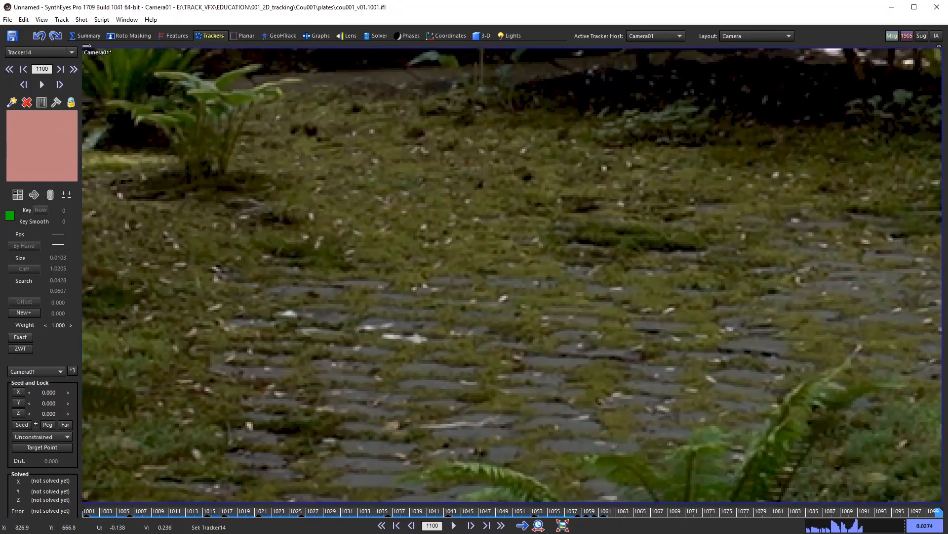
scroll(490, 321, down, 1)
middle_drag(488, 321, 502, 296)
scroll(523, 299, up, 1)
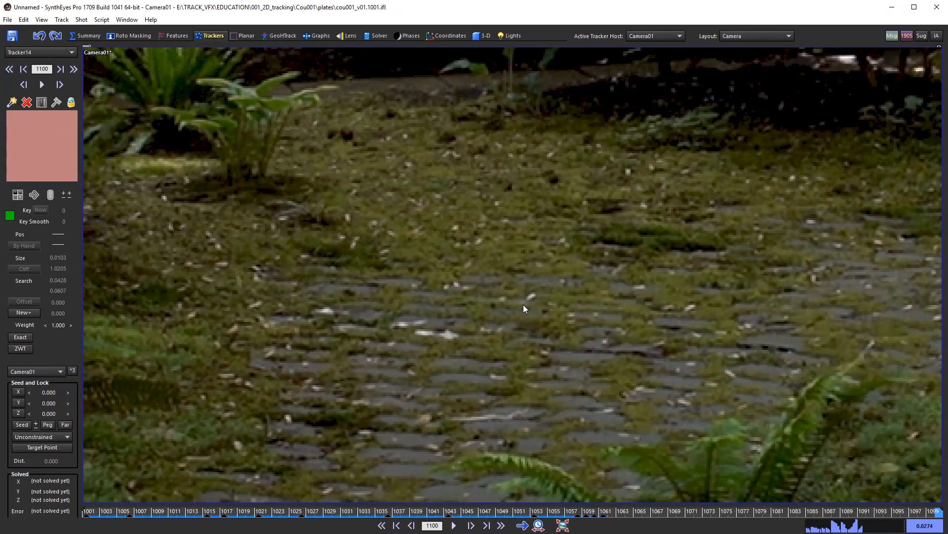
scroll(529, 299, down, 1)
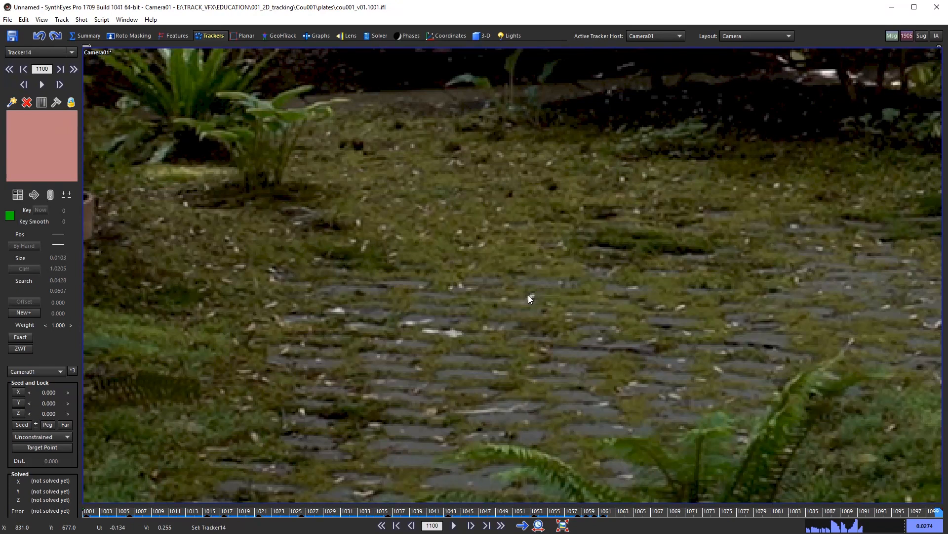
middle_drag(532, 305, 519, 278)
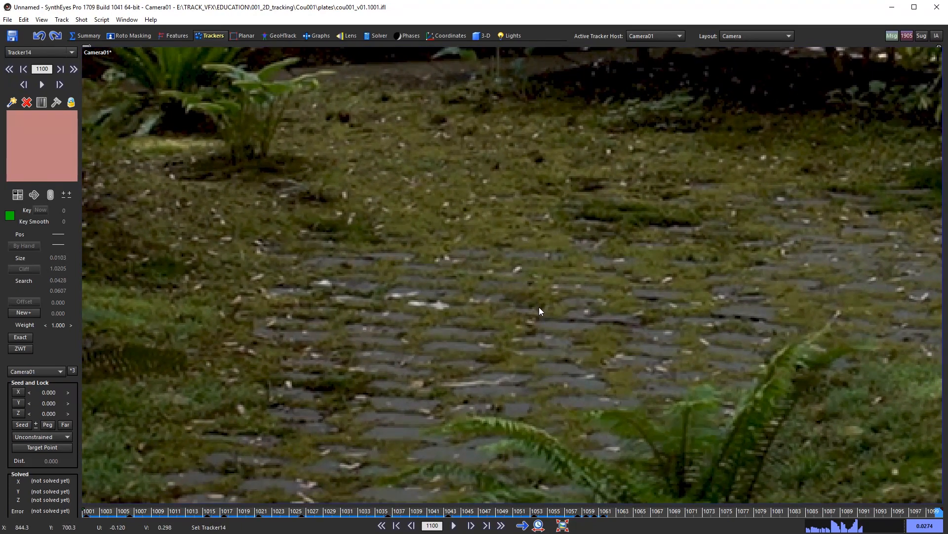
scroll(541, 313, down, 1)
mouse_move(535, 319)
middle_down()
mouse_move(552, 343)
mouse_move(532, 313)
mouse_move(535, 292)
mouse_move(523, 326)
middle_up()
scroll(541, 336, down, 1)
click(522, 308)
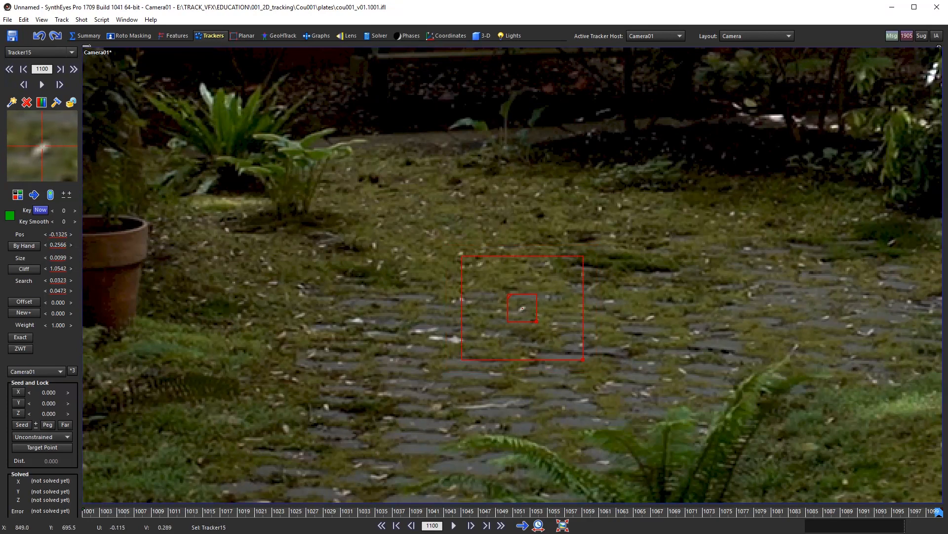
Step: Pan the plate to reframe the new Tracker15 on its cobblestone
middle_drag(595, 334, 578, 293)
Step: Switch to backward tracking and track Tracker15 back from frame 1100 to 1069
key(b)
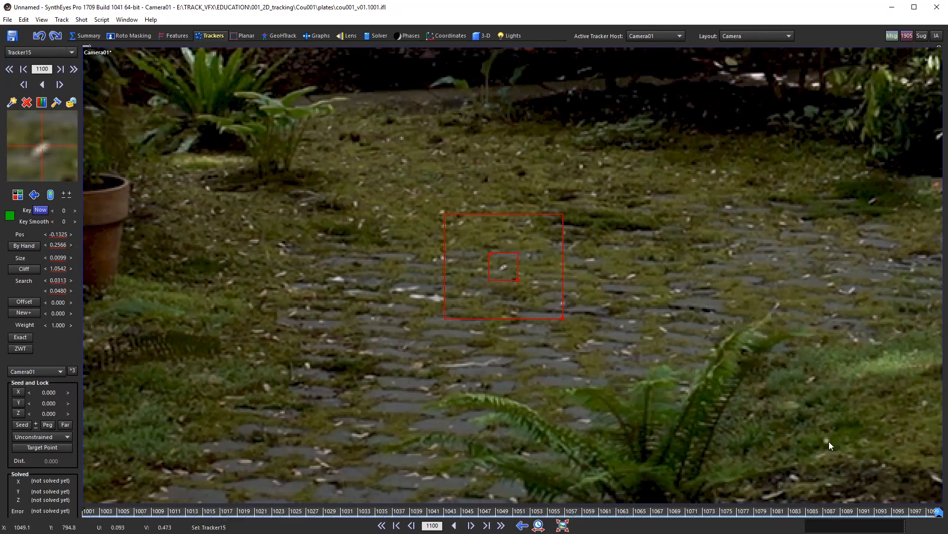
scroll(697, 414, down, 2)
middle_drag(630, 361, 597, 342)
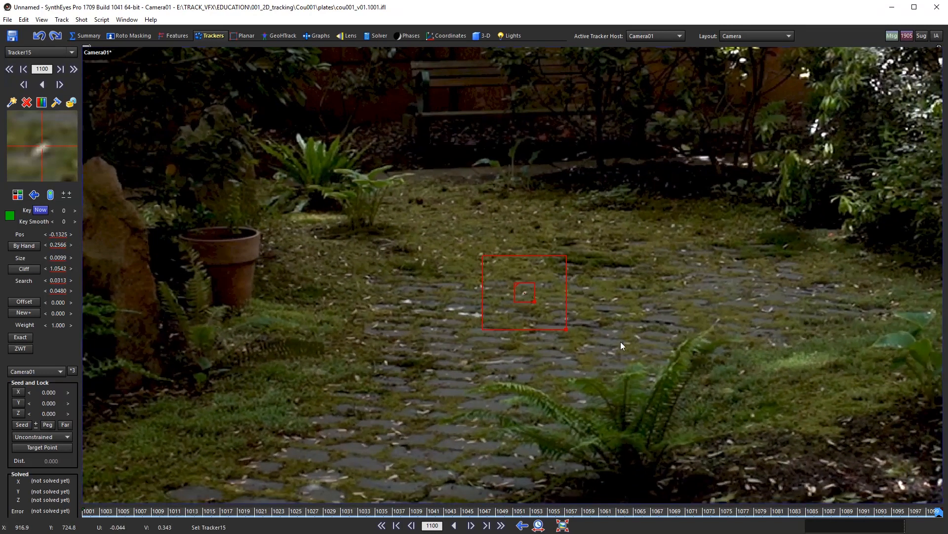
key(s)
key(s)
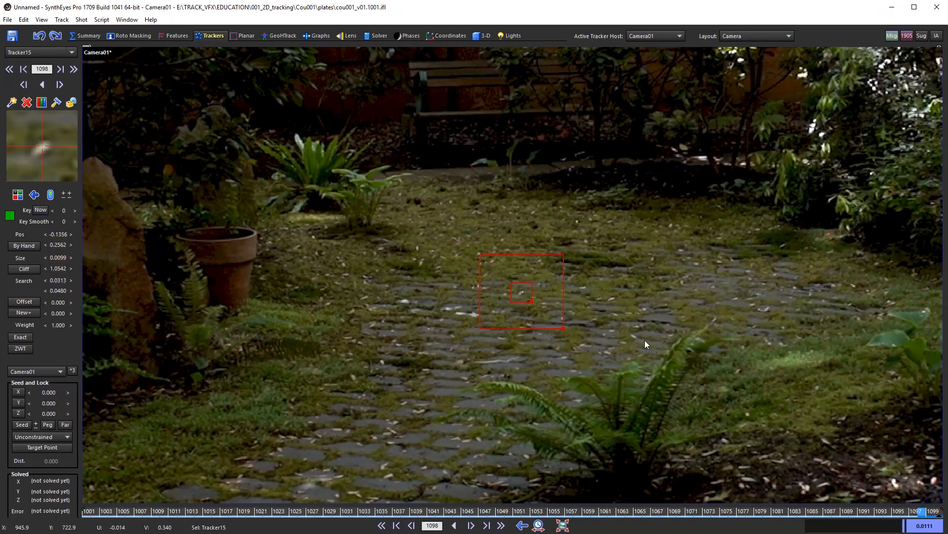
key(s)
key(s)
key(s)
key(s)
key(s)
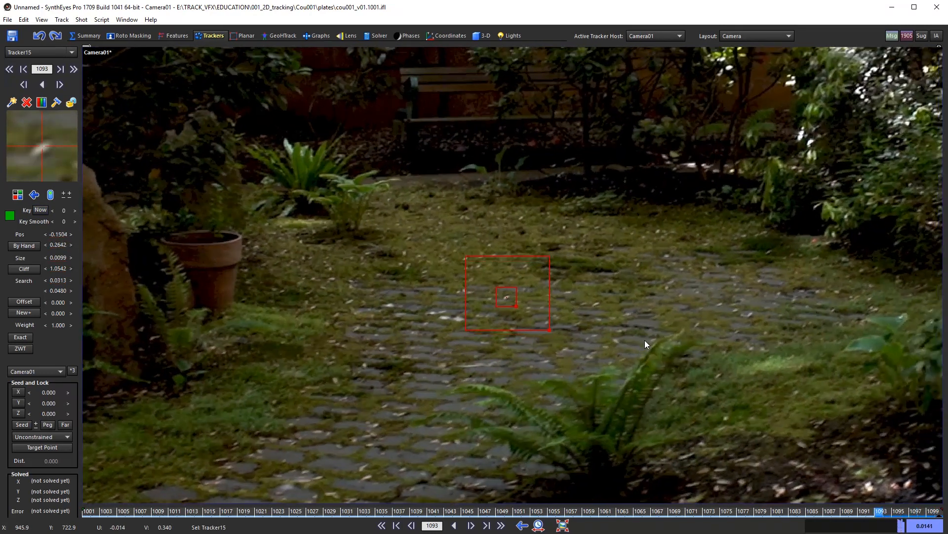
key(s)
key(s)
key(s)
key(s)
key(s)
key(s)
key(s)
key(s)
key(s)
key(s)
key(s)
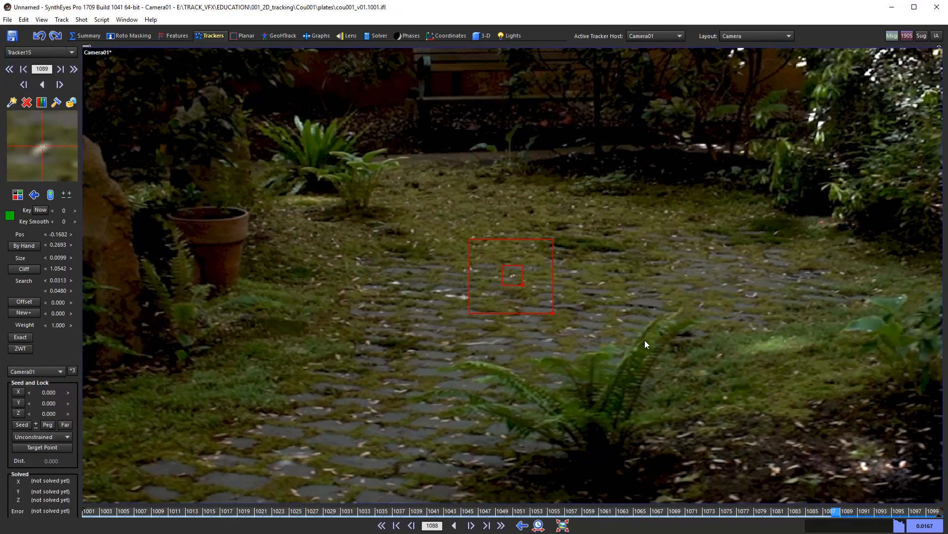
key(s)
key(s)
key(s)
key(s)
key(s)
key(s)
key(s)
key(s)
key(s)
key(s)
key(s)
key(s)
key(s)
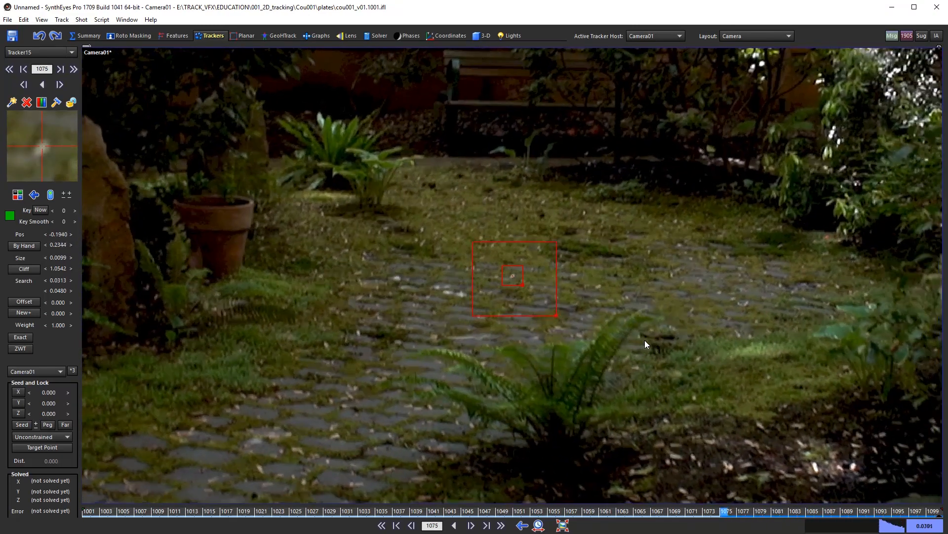
Step: Continue tracking Tracker15 past the fern to frame 1031, then review it back to 1020
key(s)
key(s)
key(s)
key(s)
key(s)
key(s)
key(s)
key(s)
key(s)
key(s)
key(s)
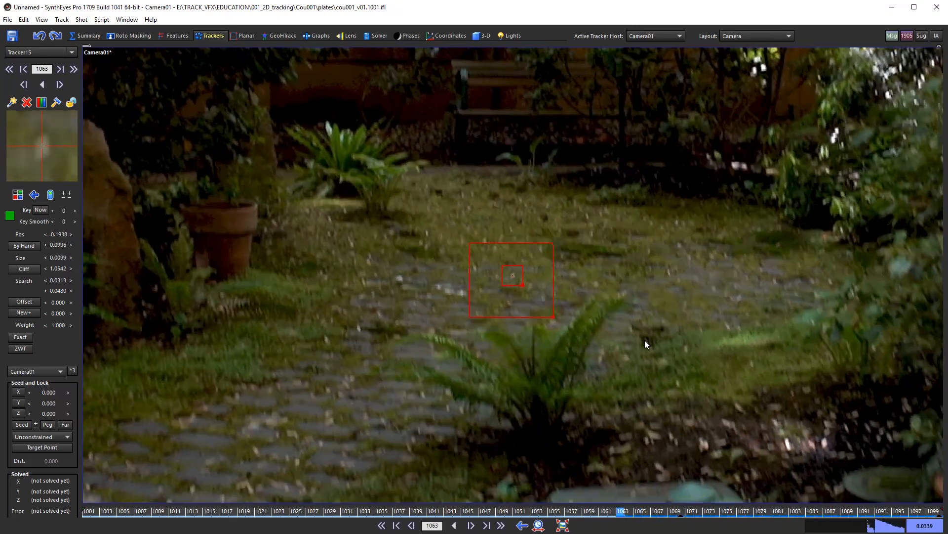
key(s)
key(s)
key(s)
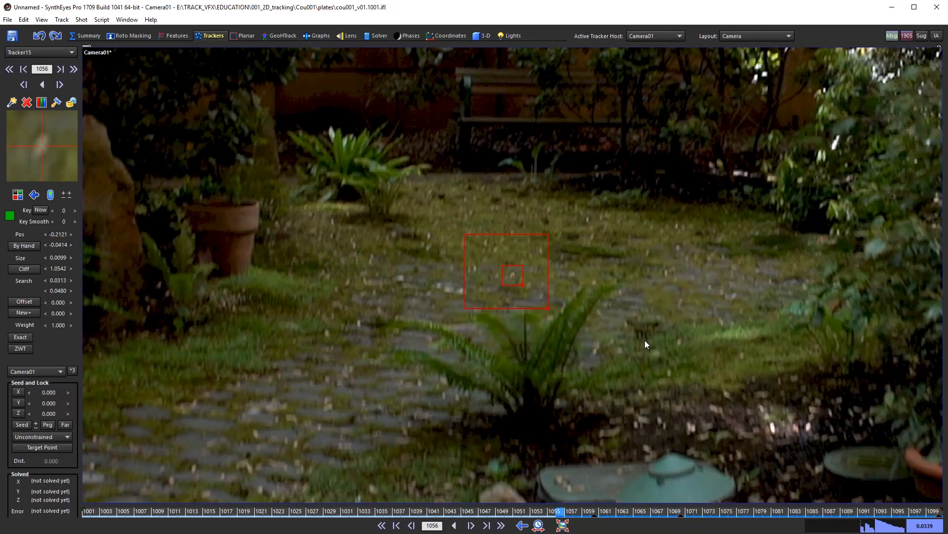
key(s)
key(s)
key(s)
key(s)
key(s)
key(s)
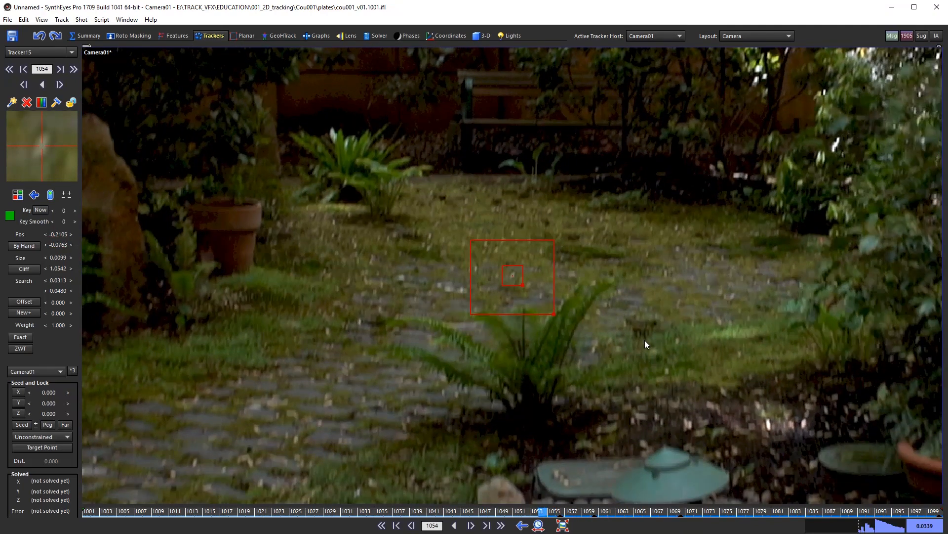
key(s)
key(s)
key(s)
key(s)
key(s)
key(s)
key(s)
key(s)
key(s)
key(s)
key(s)
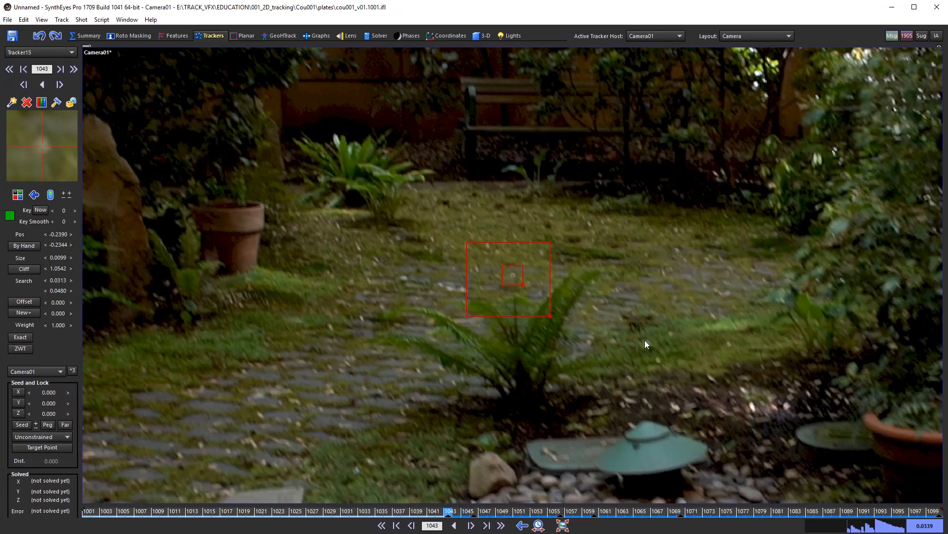
key(s)
key(s)
key(s)
key(s)
key(s)
key(s)
key(s)
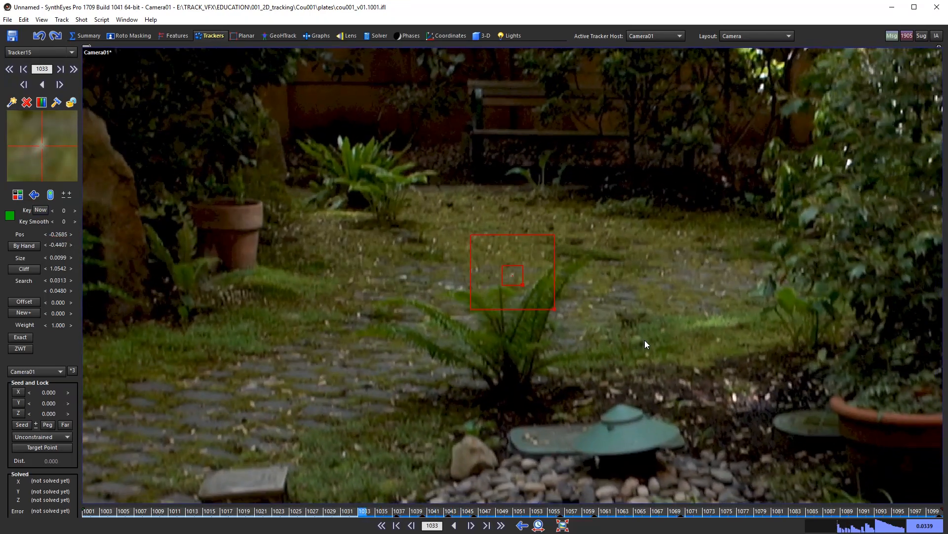
key(s)
key(s)
key(s)
key(s)
key(s)
key(s)
key(s)
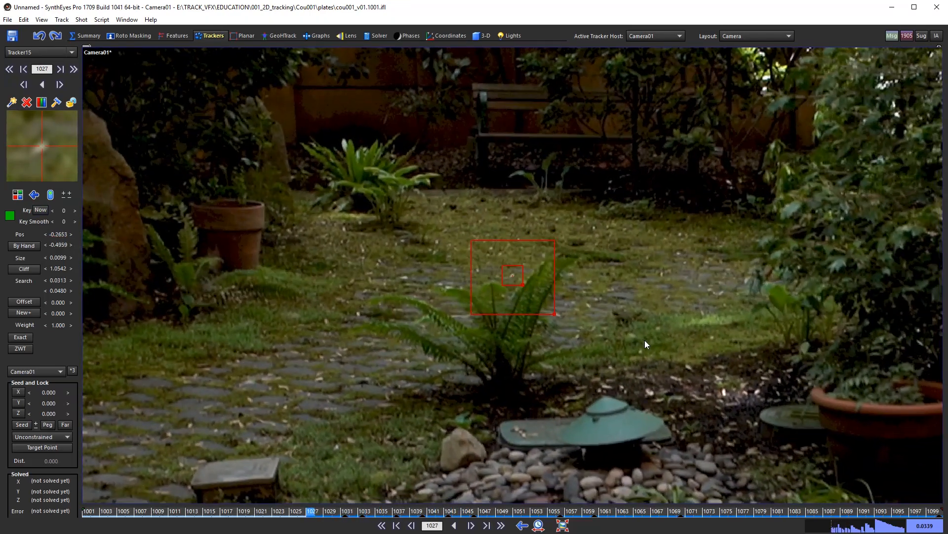
key(s)
key(s)
key(s)
key(s)
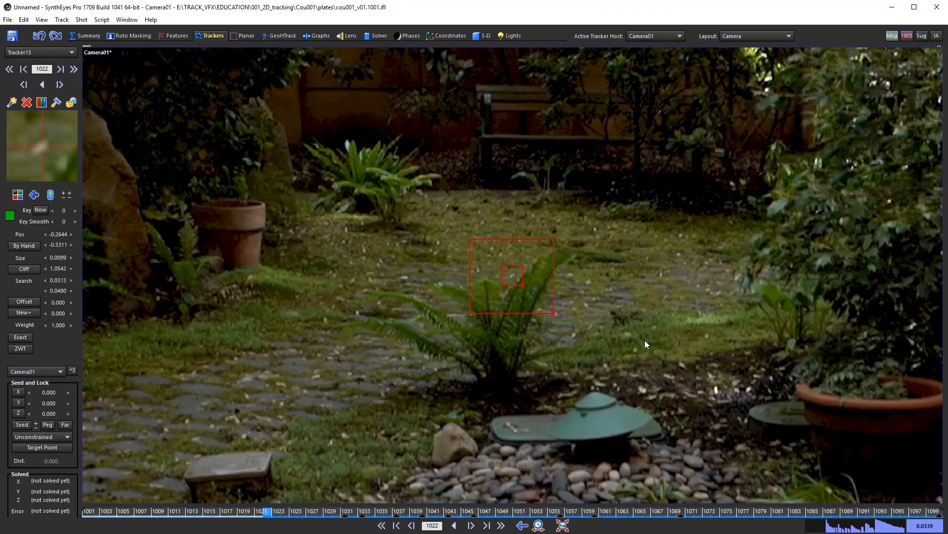
key(d)
key(s)
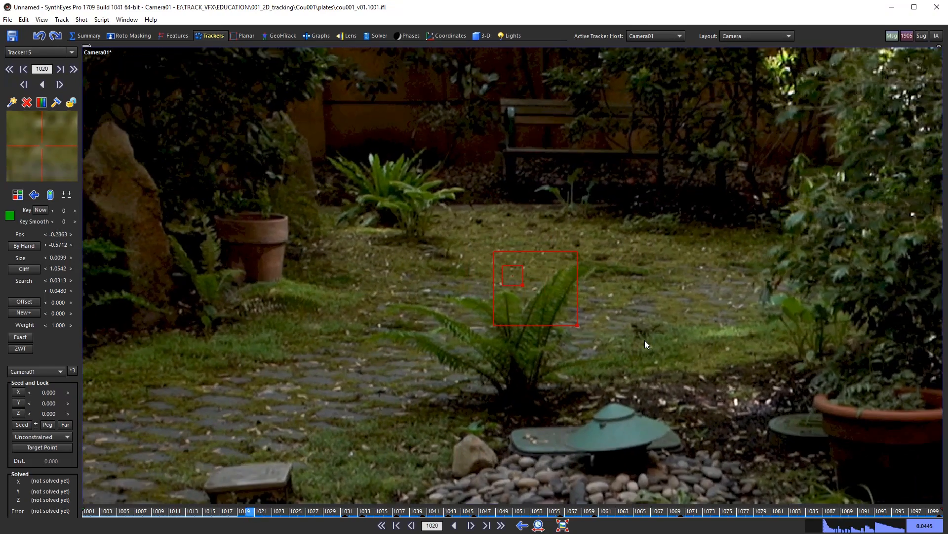
Step: Compare Tracker15 between frames 1020 and 1021 and zoom the camera view in
key(d)
key(s)
key(d)
key(s)
key(d)
scroll(559, 319, up, 1)
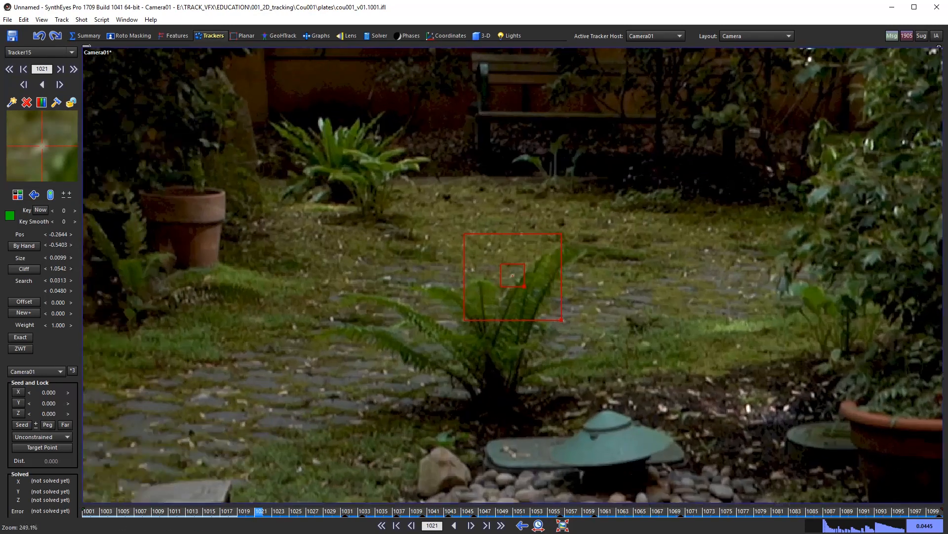
scroll(560, 311, up, 1)
Step: Recheck frames 1020 and 1021, then clear Tracker15's position at frame 1020
key(d)
key(d)
key(d)
key(s)
key(s)
key(s)
key(s)
key(s)
key(d)
key(d)
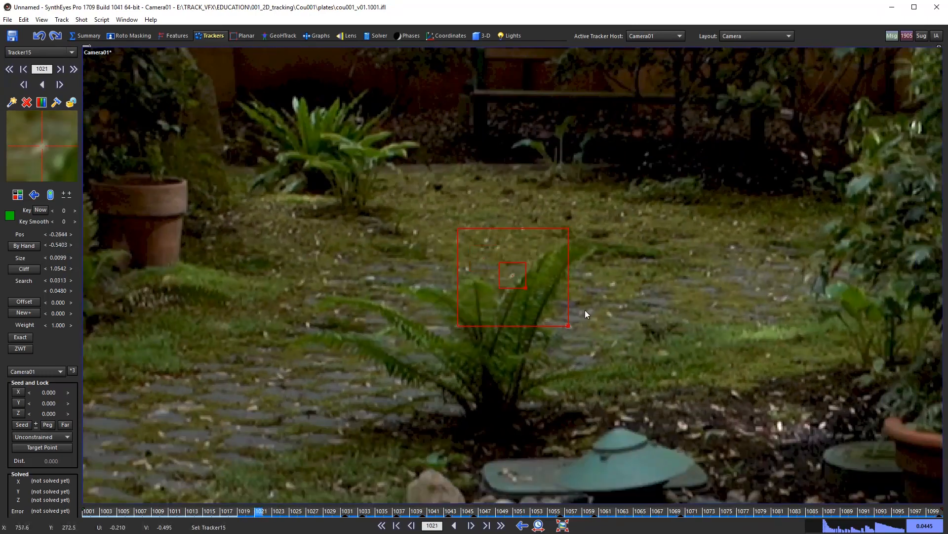
key(s)
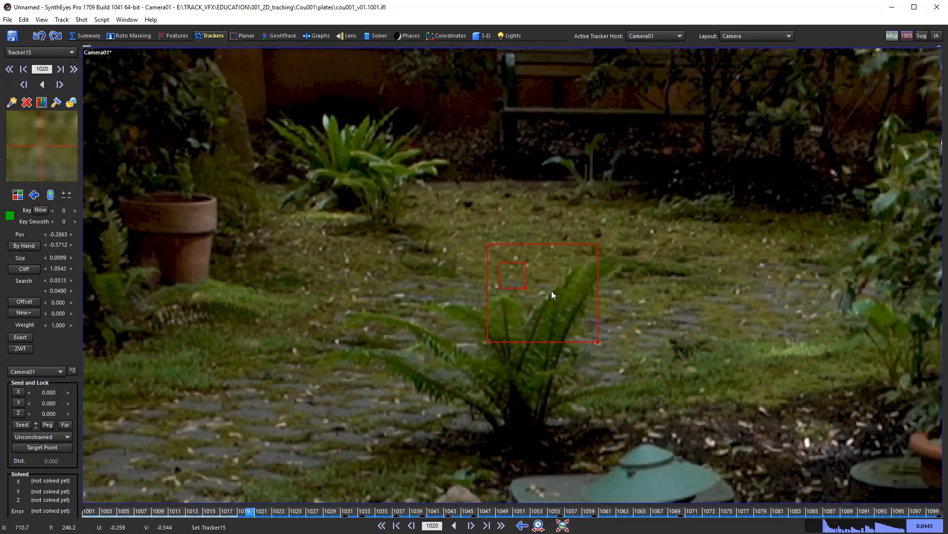
key(d)
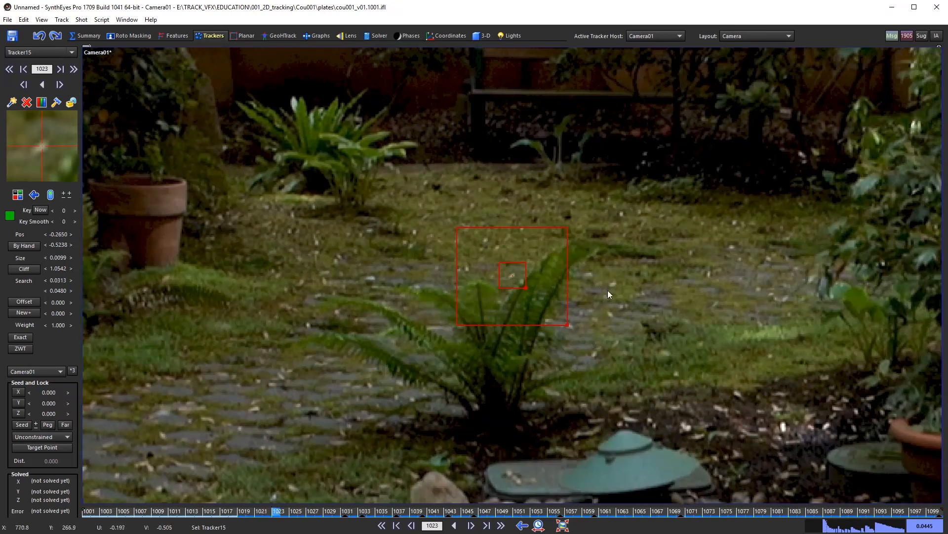
key(s)
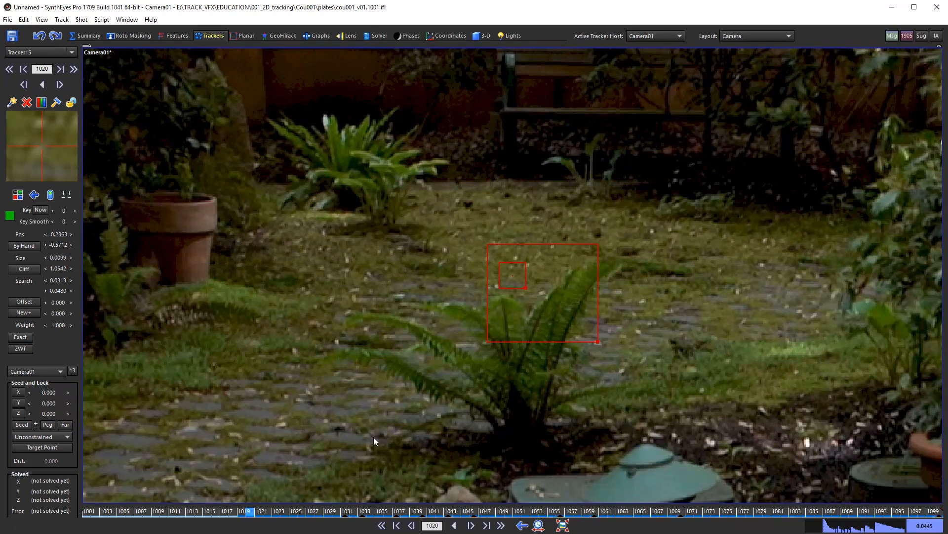
key(ctrl+z)
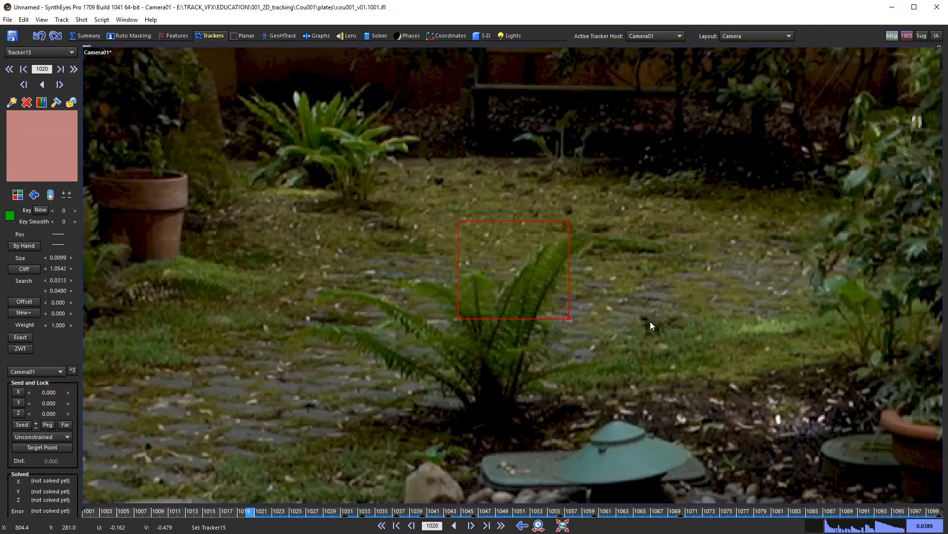
Step: Restore Tracker15's frame 1020 position and compare neighbouring frames down to 1019
key(ctrl+y)
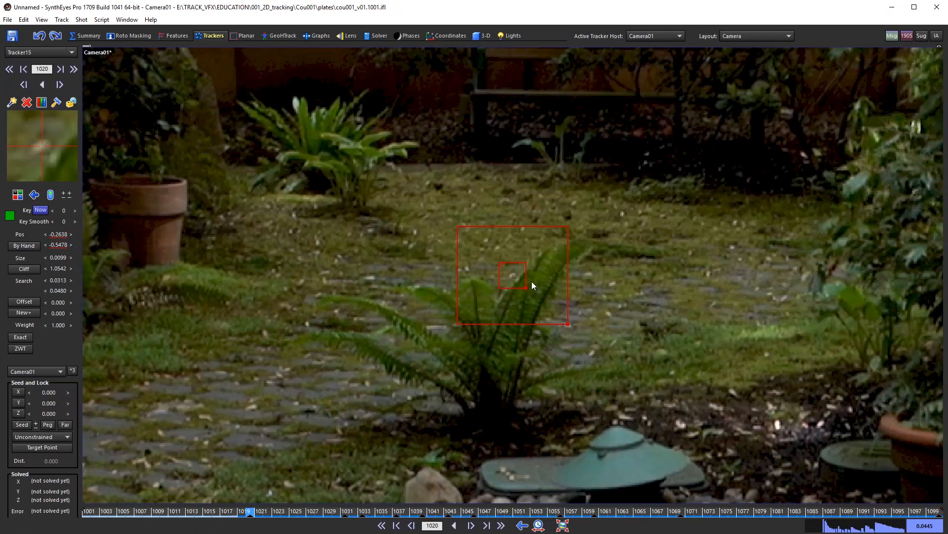
key(Right)
key(Left)
key(Right)
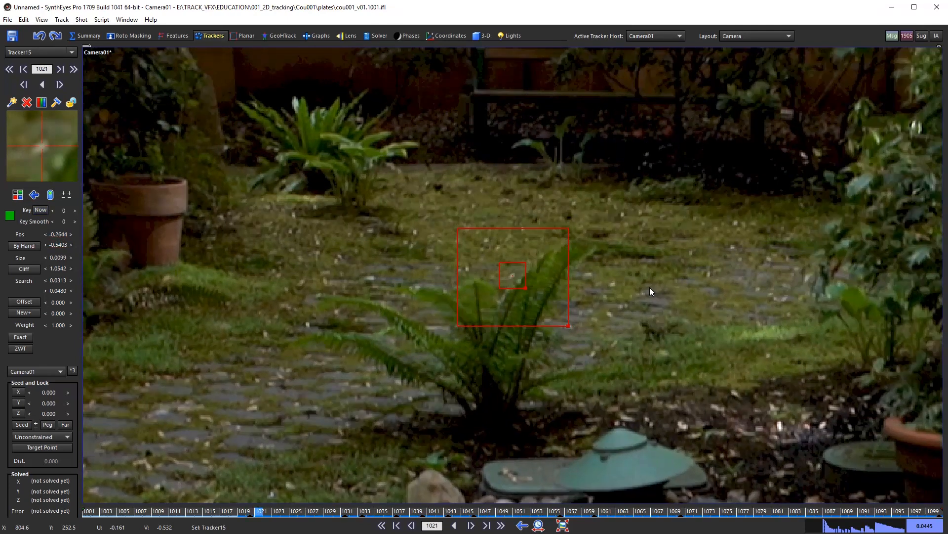
key(Left)
key(Left)
key(Right)
key(Left)
key(Right)
key(Left)
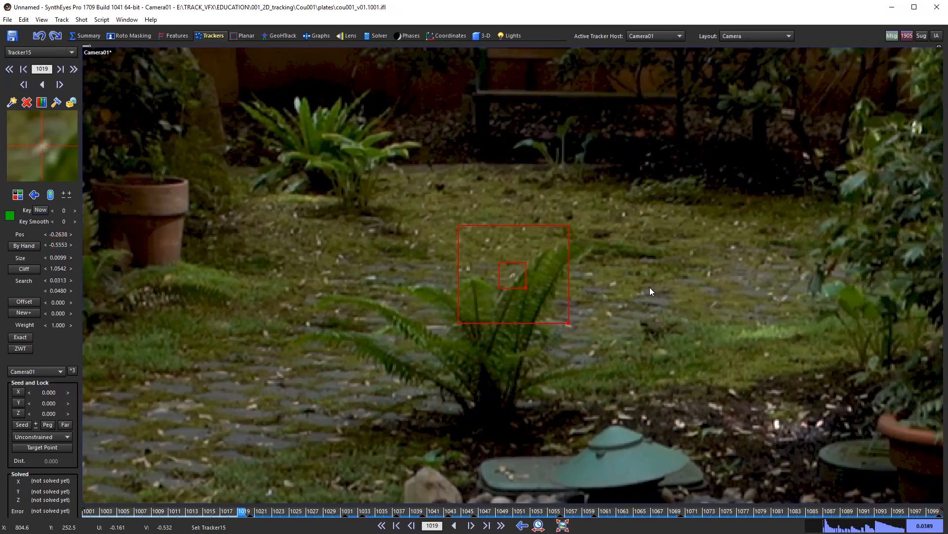
Step: Nudge Tracker15 slightly right at frame 1019 and verify against neighbouring frames
key(KP_6)
key(Right)
key(Left)
key(Right)
key(Left)
Step: Nudge Tracker15 into place at frame 1017, checking it against frame 1018
key(Left)
key(Left)
key(Right)
key(Left)
key(KP_6)
key(KP_6)
key(KP_6)
key(KP_6)
key(KP_8)
key(Right)
key(Left)
key(Right)
key(Left)
Step: Nudge Tracker15 right and down at frame 1016 and check nearby frames
key(Left)
key(Right)
key(Left)
key(KP_6)
key(KP_6)
key(KP_6)
key(KP_6)
key(KP_2)
key(Right)
key(Right)
key(Left)
key(Left)
key(KP_4)
key(KP_2)
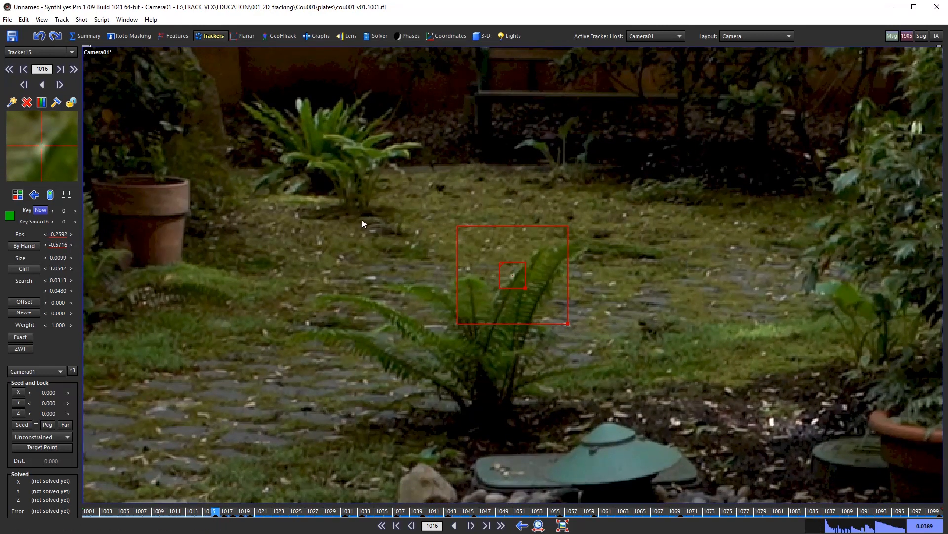
Step: Step back from frame 1015 to 1008 and scrub the shot to review Tracker15
key(Left)
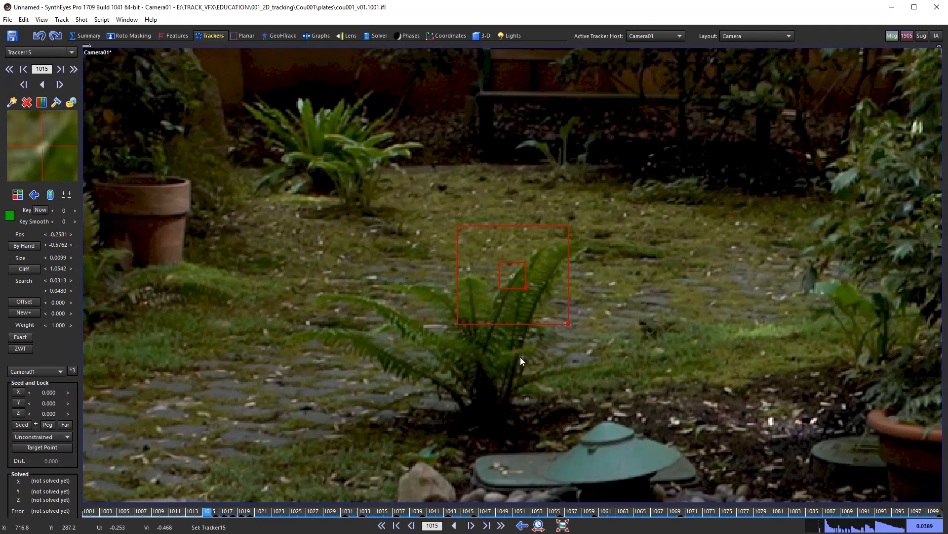
key(Left)
key(Left)
key(Left)
key(Left)
key(Left)
key(Left)
key(Left)
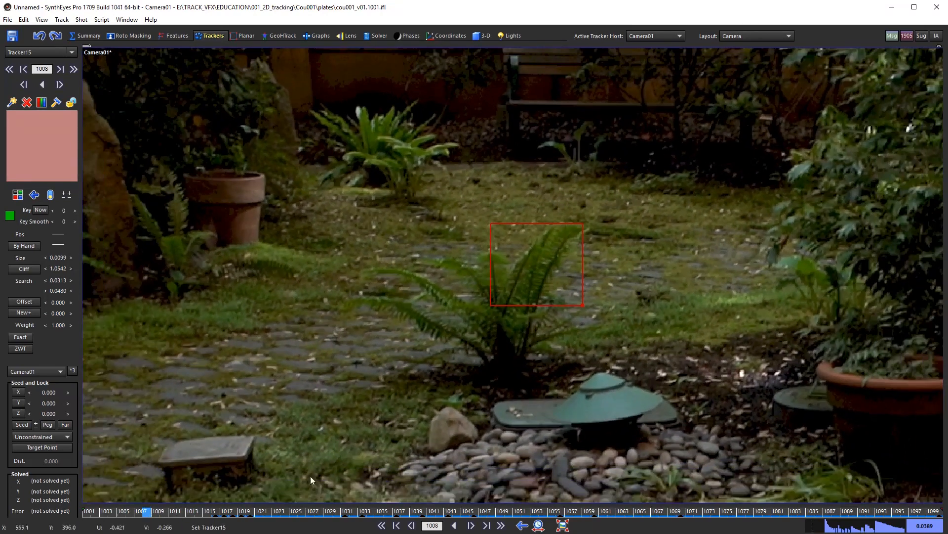
drag(220, 514, 437, 514)
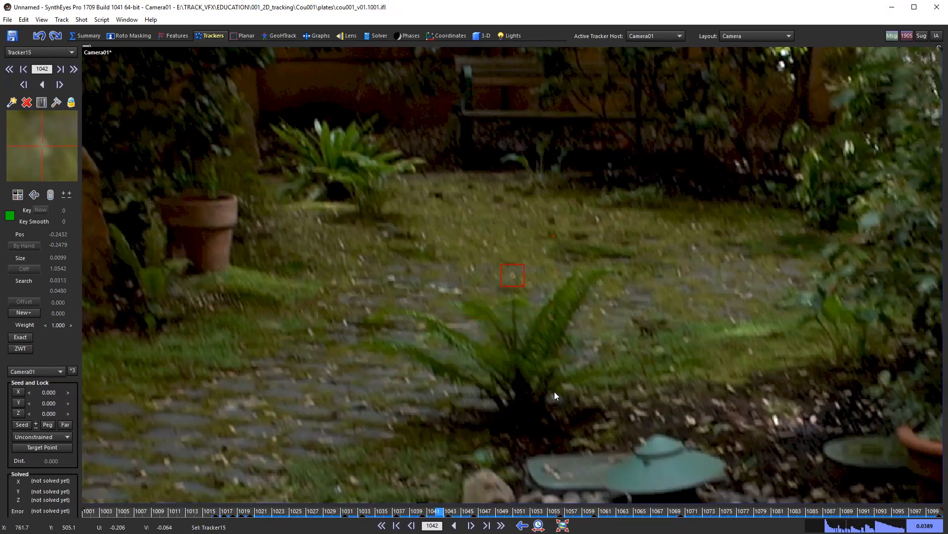
scroll(554, 390, down, 6)
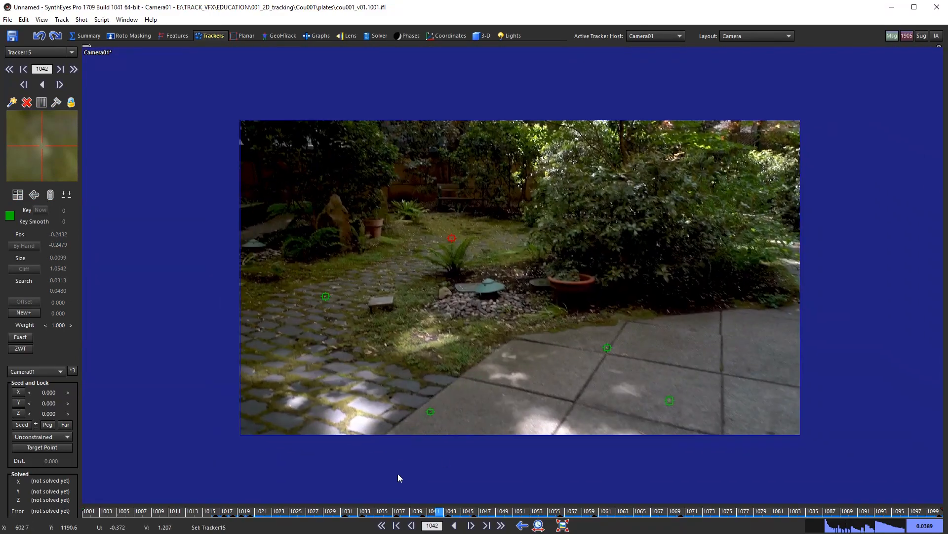
Step: Create Tracker16 on a pale fleck among the cobblestones
drag(374, 514, 937, 514)
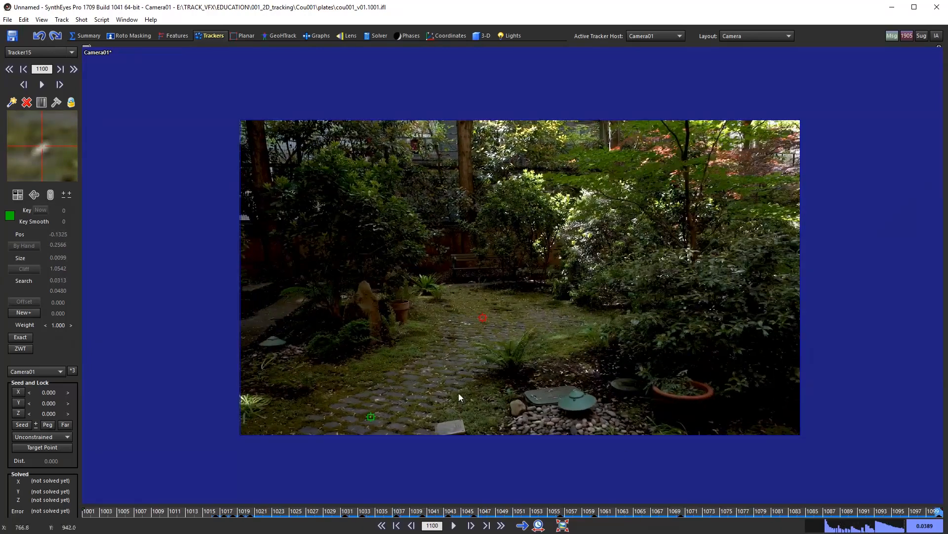
scroll(459, 394, up, 8)
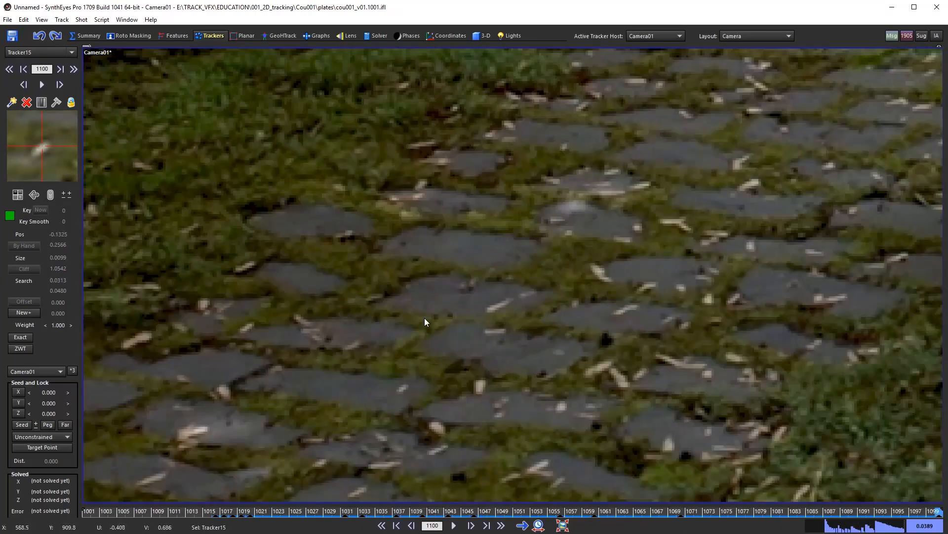
mouse_move(425, 318)
middle_down()
mouse_move(460, 302)
mouse_move(429, 304)
middle_up()
key(c)
drag(486, 292, 491, 295)
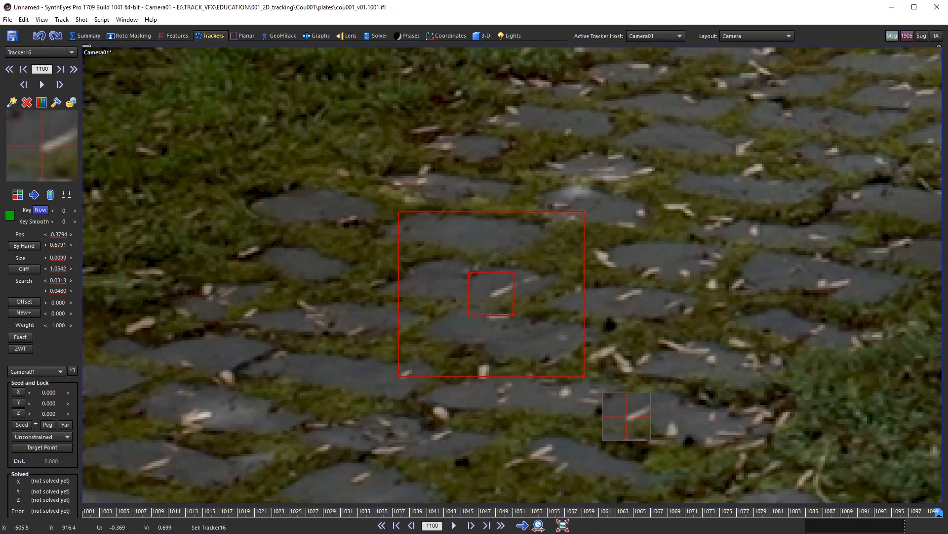
scroll(520, 327, down, 6)
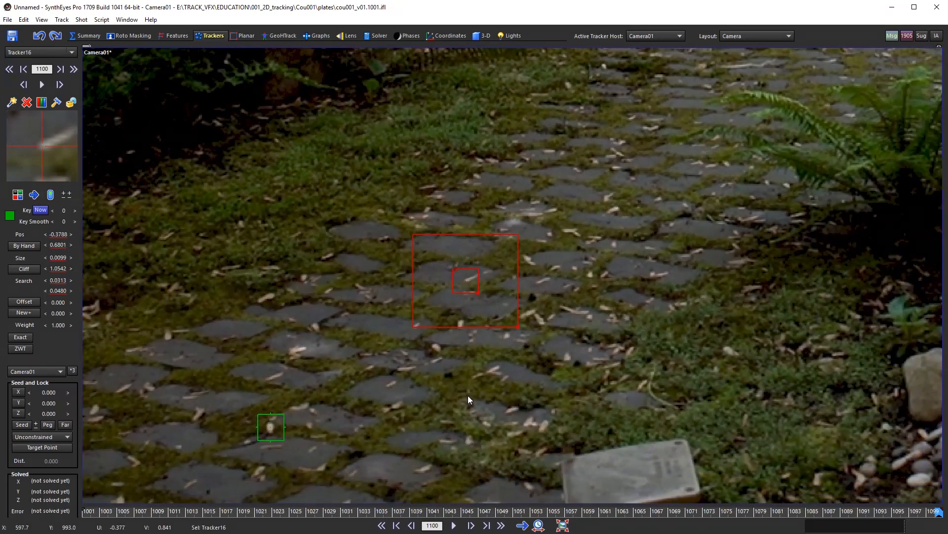
Step: Set backward direction and track Tracker16 back from frame 1100 to 1050
key(b)
middle_drag(652, 396, 555, 410)
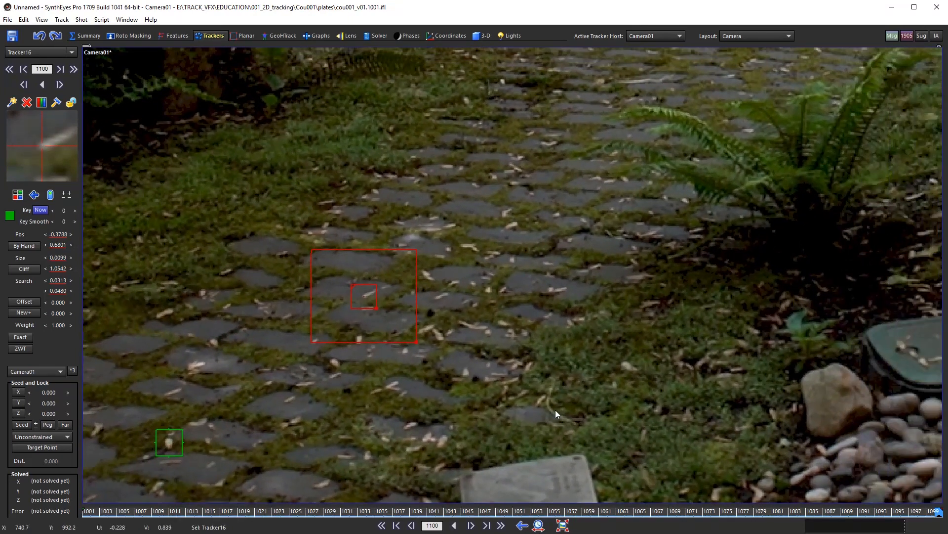
middle_drag(466, 389, 612, 368)
key(s)
key(s)
key(s)
key(s)
key(s)
key(s)
key(s)
key(s)
key(s)
key(s)
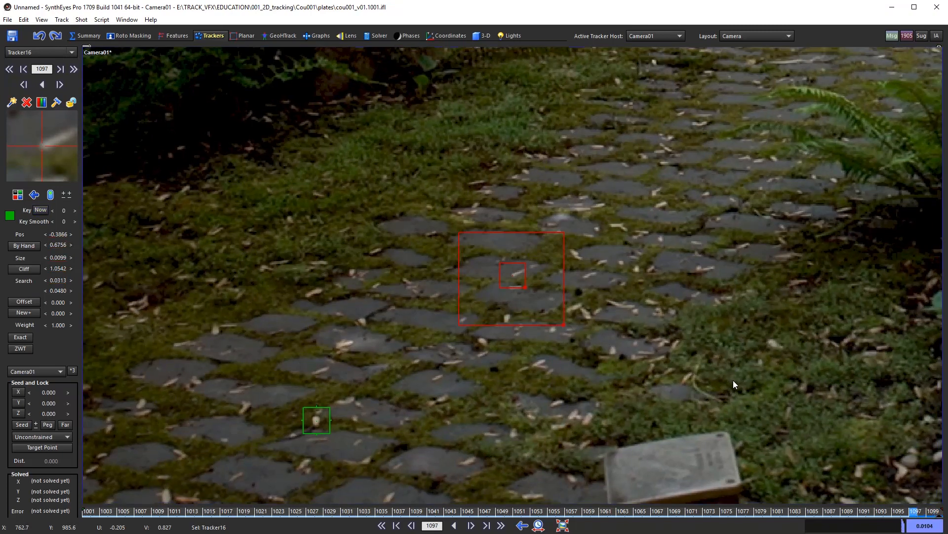
key(s)
key(s)
key(s)
key(s)
key(s)
key(s)
key(s)
key(s)
key(s)
key(s)
key(s)
key(s)
key(s)
key(s)
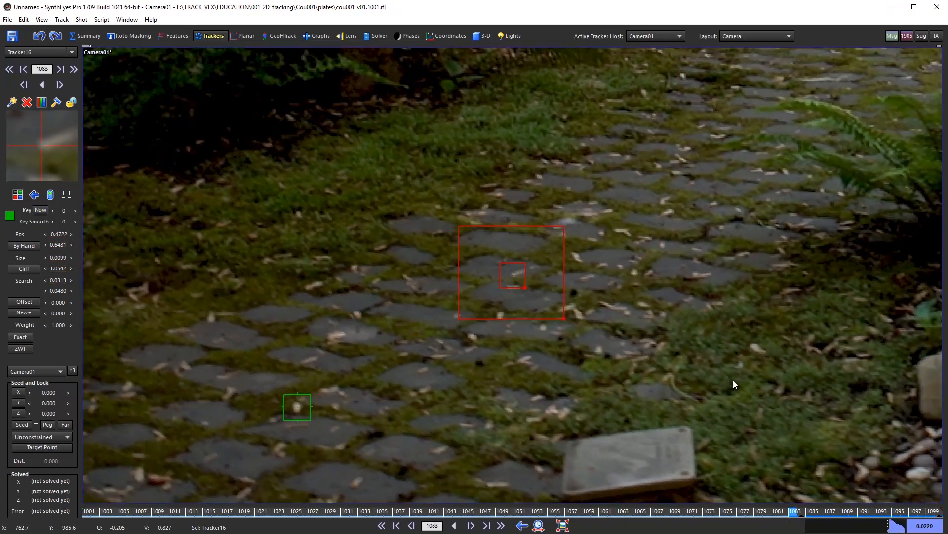
key(s)
key(s)
key(s)
key(s)
key(s)
key(s)
key(s)
key(s)
key(s)
key(s)
key(s)
key(s)
key(s)
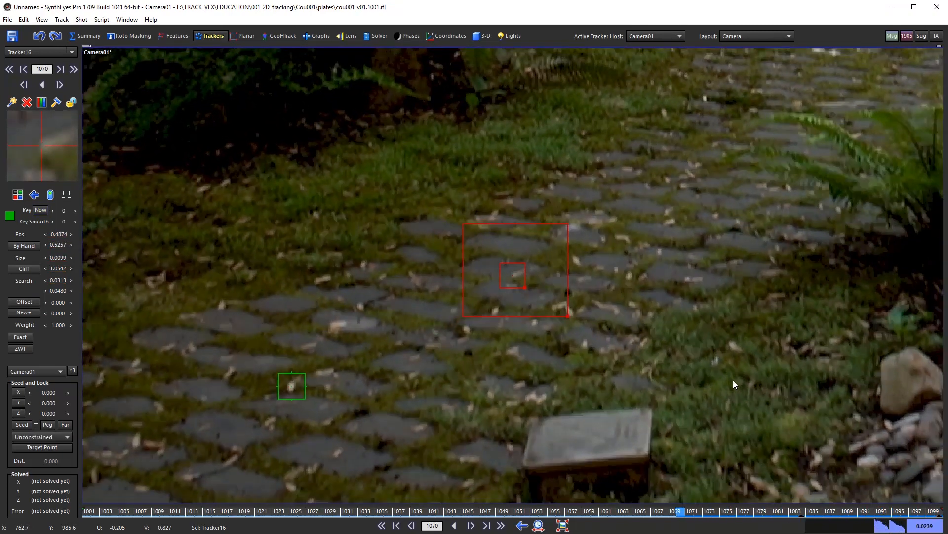
key(s)
key(s)
key(s)
key(s)
key(s)
key(s)
key(s)
key(s)
key(s)
key(s)
key(s)
key(s)
key(s)
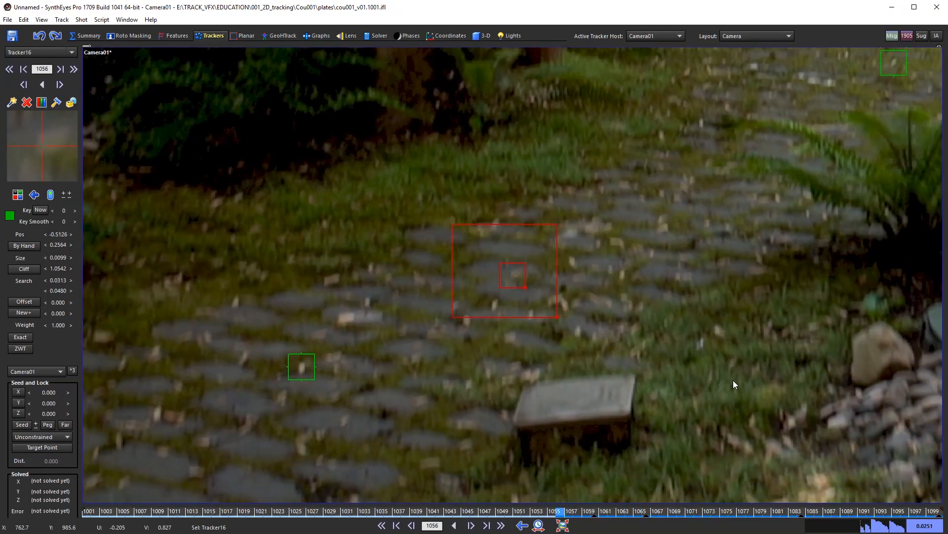
Step: Finish tracking Tracker16 back to frame 1001, lock it, and play the shot
key(s)
key(s)
key(s)
key(s)
key(s)
key(s)
key(s)
key(s)
key(s)
key(s)
key(s)
key(s)
key(s)
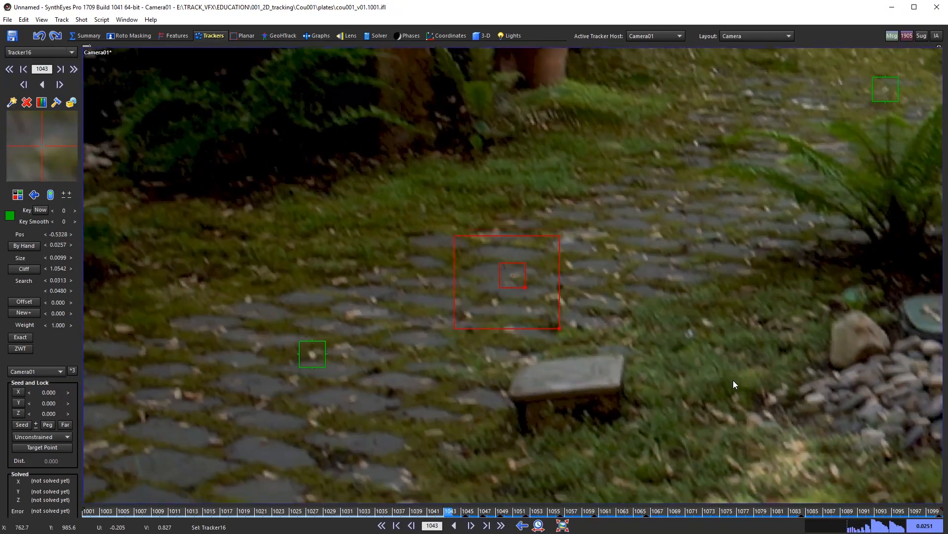
key(s)
key(s)
key(s)
key(s)
key(s)
key(s)
key(s)
key(s)
key(s)
key(s)
key(s)
key(s)
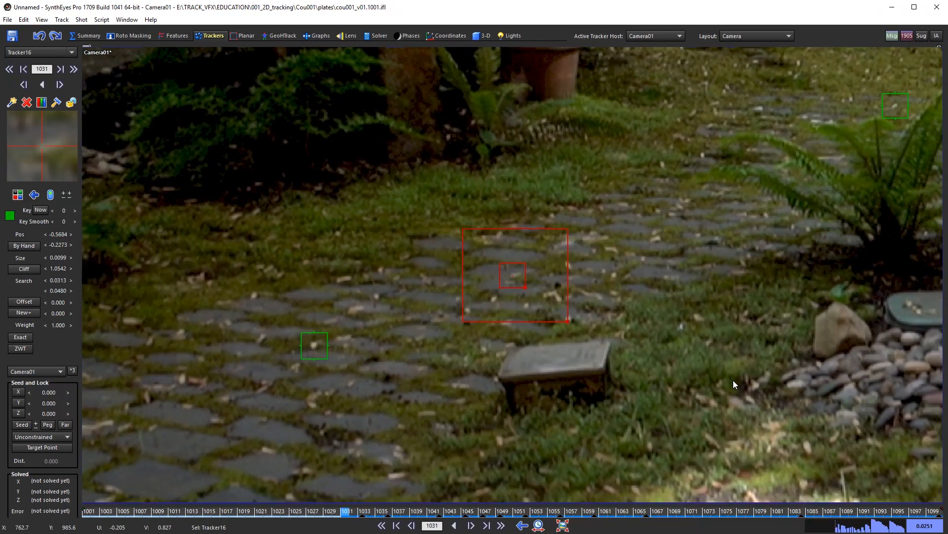
key(s)
key(s)
key(s)
key(s)
key(s)
key(s)
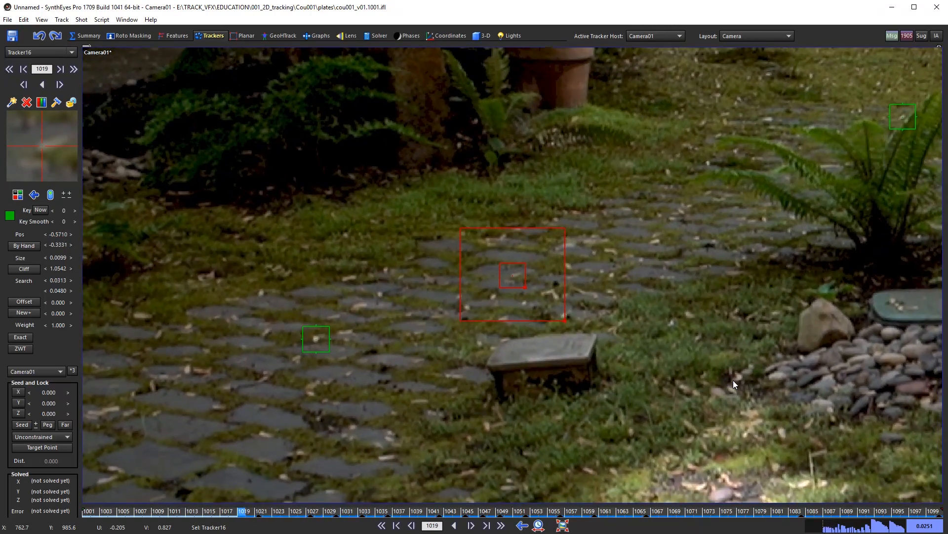
key(space)
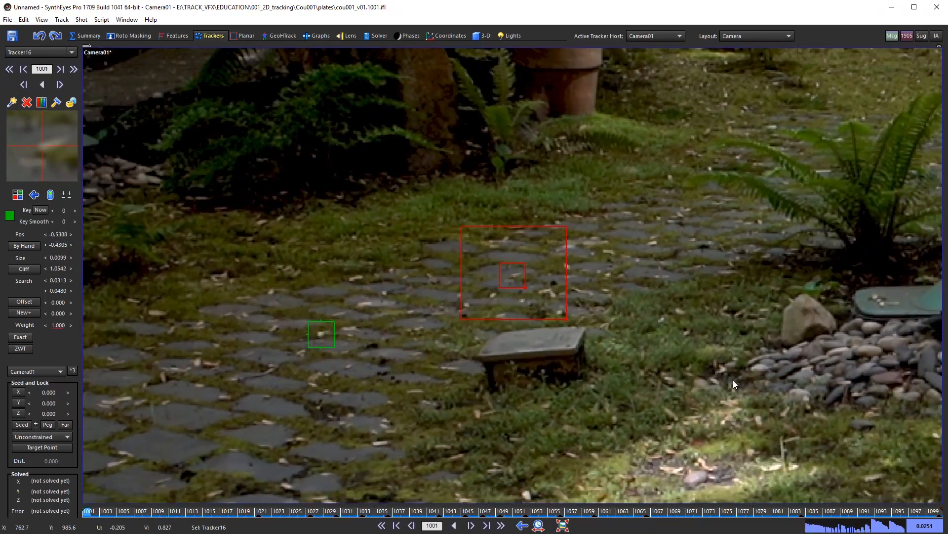
key(f)
key(l)
key(space)
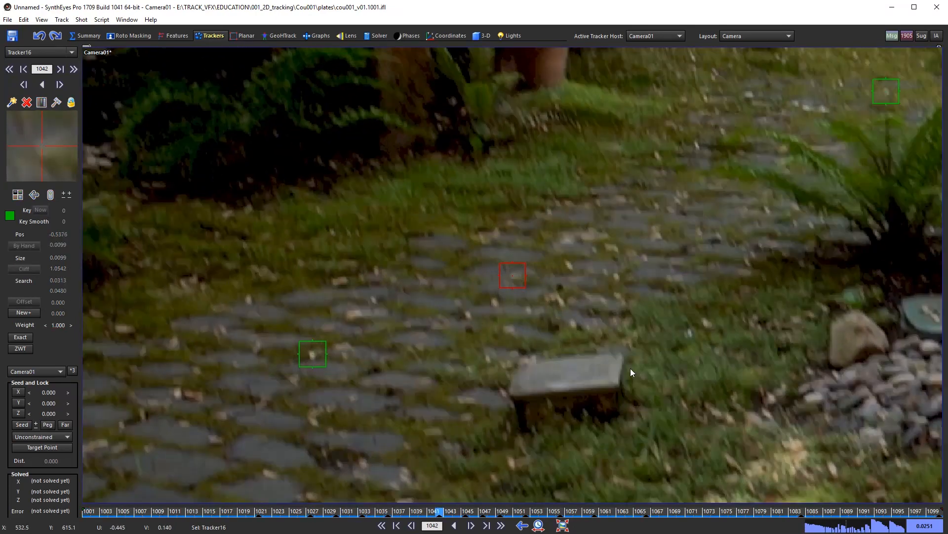
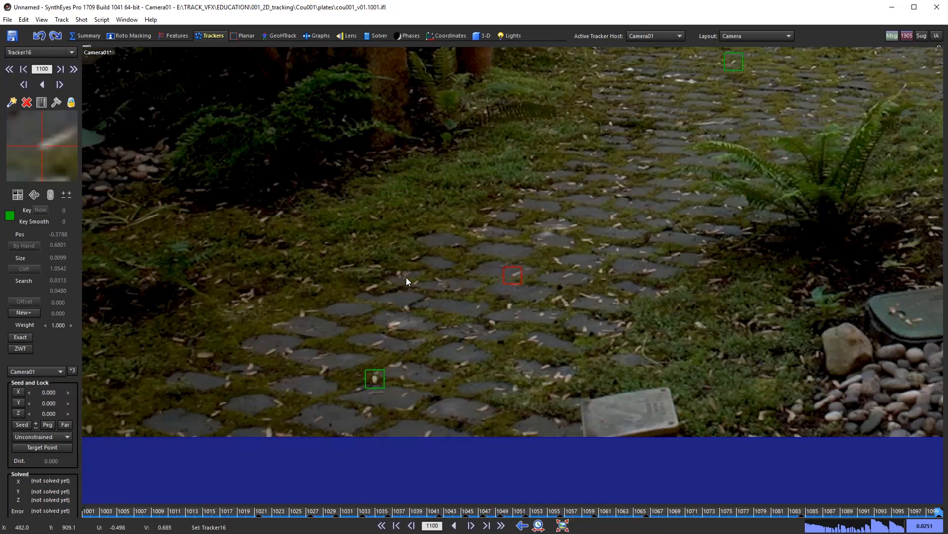
Step: Create Tracker17 on a stepping stone near the plate centre at frame 1100
click(399, 273)
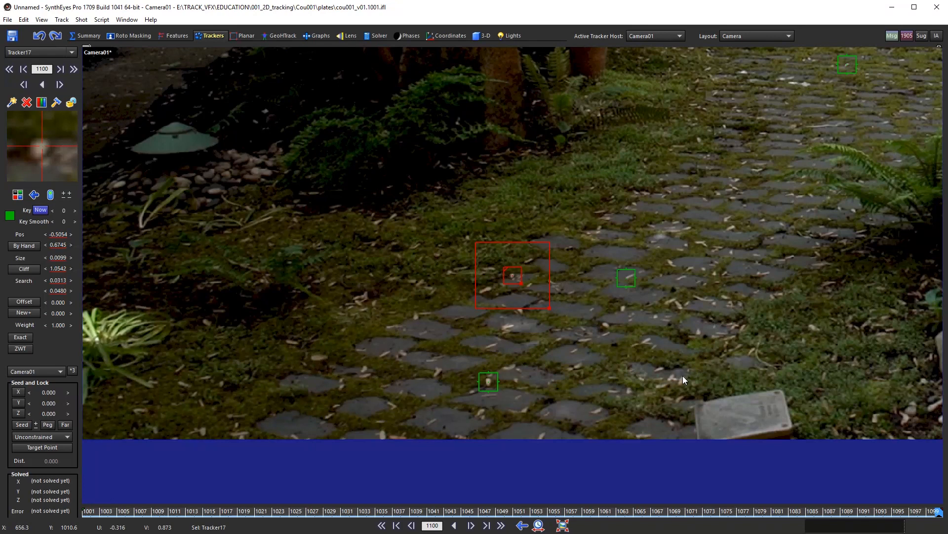
Step: Track Tracker17 backward to frame 1001 and scrub back over frames 1001–1079 to review it
key(space)
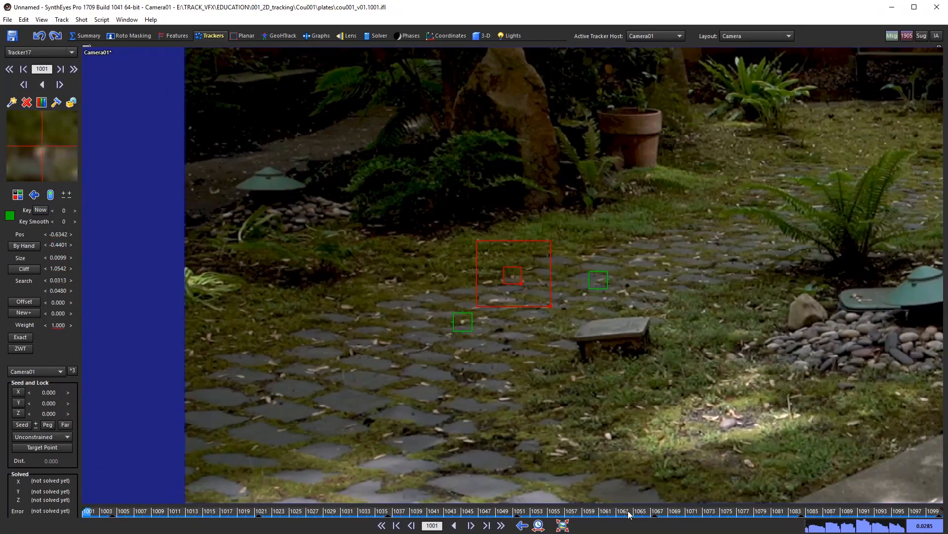
drag(868, 512, 87, 510)
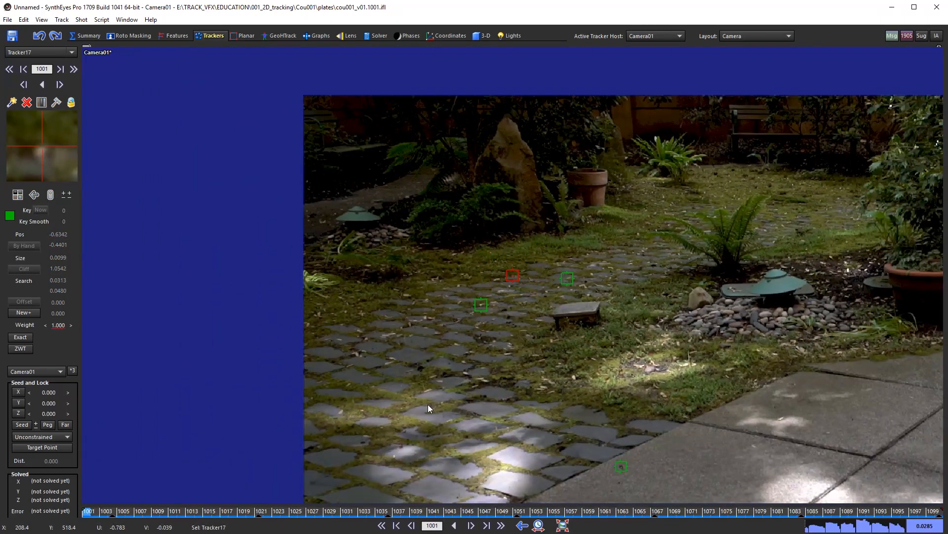
scroll(427, 404, down, 3)
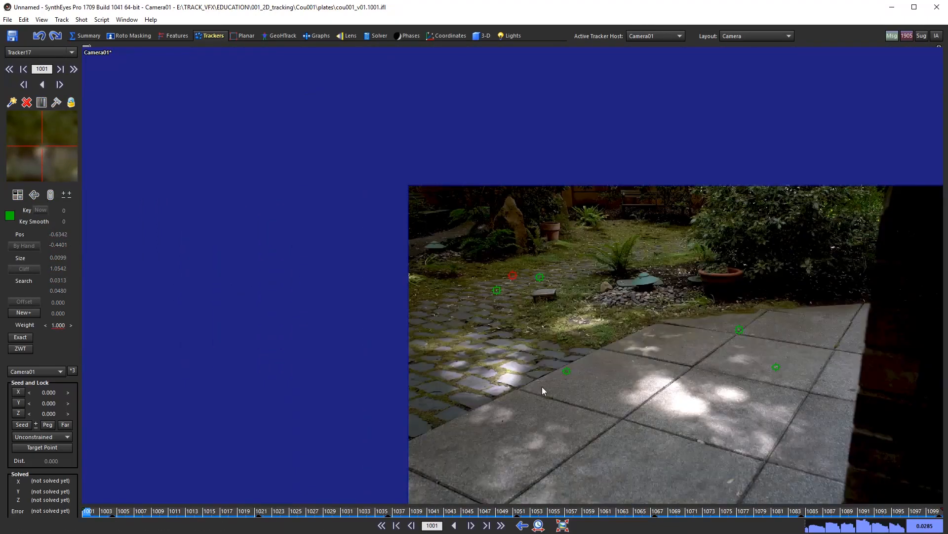
middle_drag(720, 414, 579, 373)
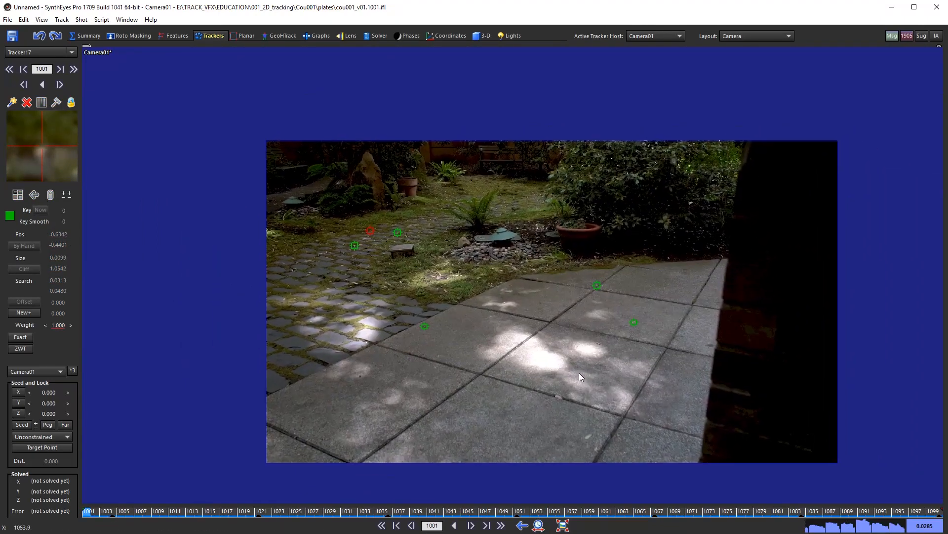
scroll(578, 367, up, 2)
drag(231, 513, 370, 523)
Step: Compare the first and last frames, then place Tracker18 on the grass below the pebbles at frame 1001
key(shift+a)
scroll(466, 253, up, 3)
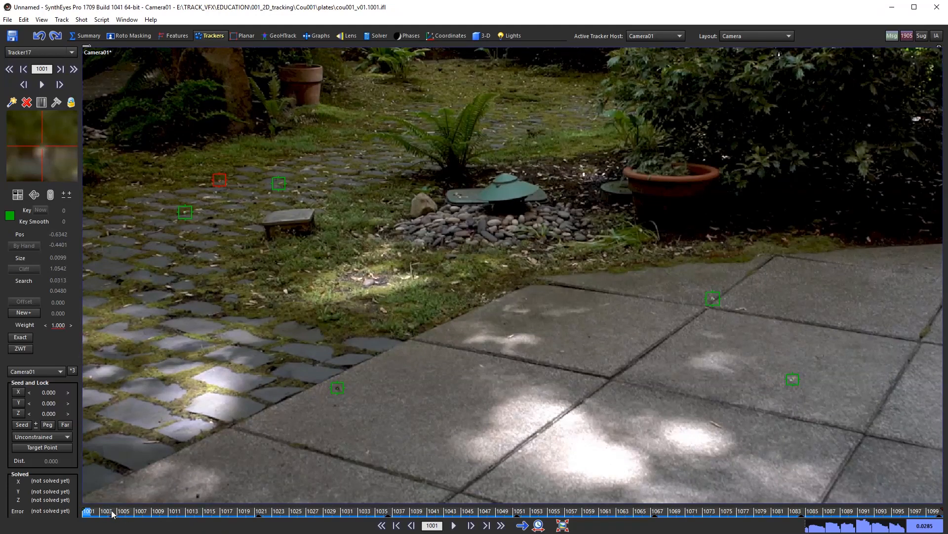
key(shift+f)
key(shift+a)
key(shift+f)
key(shift+a)
key(shift+f)
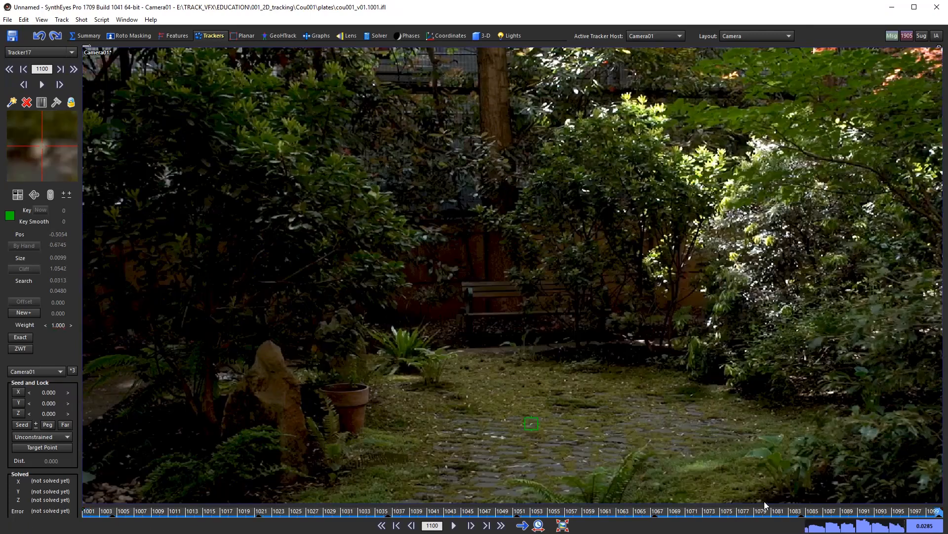
key(shift+a)
scroll(494, 293, up, 5)
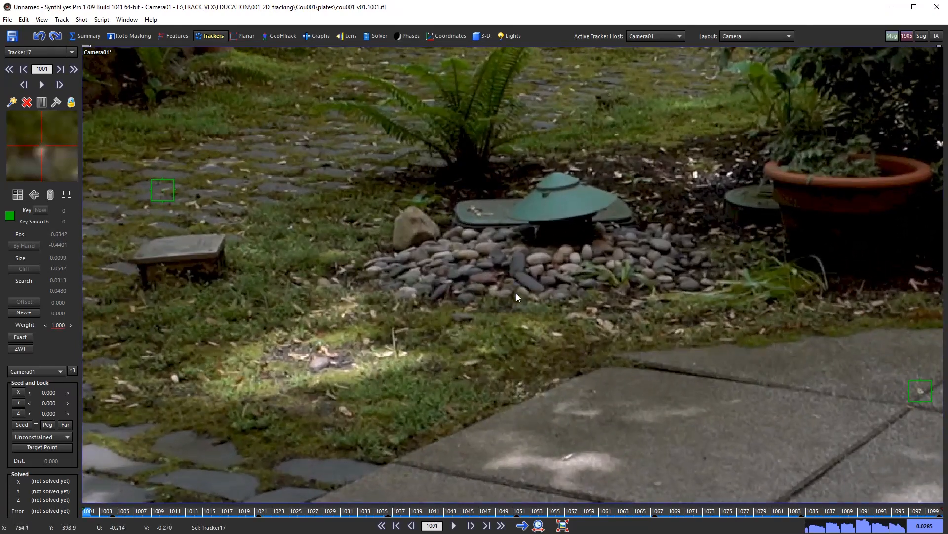
click(525, 326)
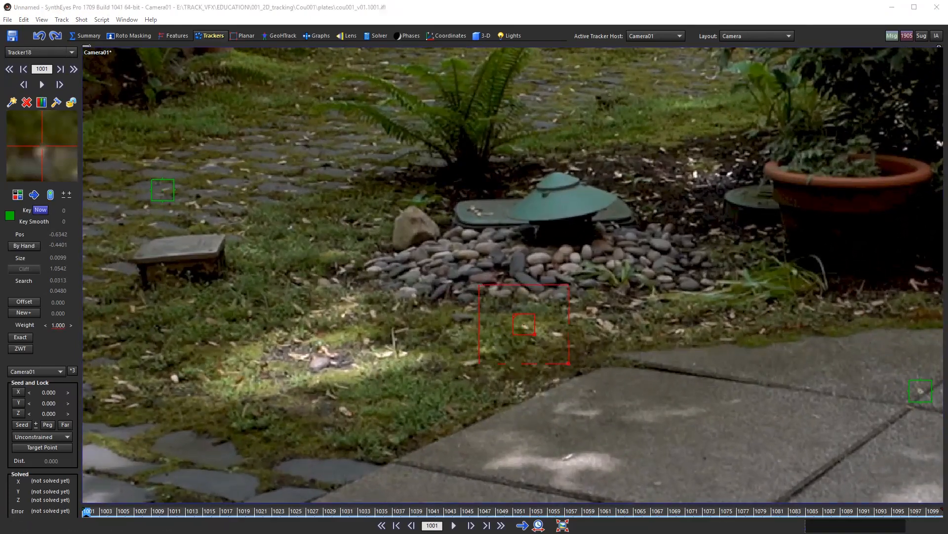
Step: Enlarge Tracker18's pattern box and track it forward from 1001 until it leaves the plate near 1078
key(d)
key(d)
key(d)
key(d)
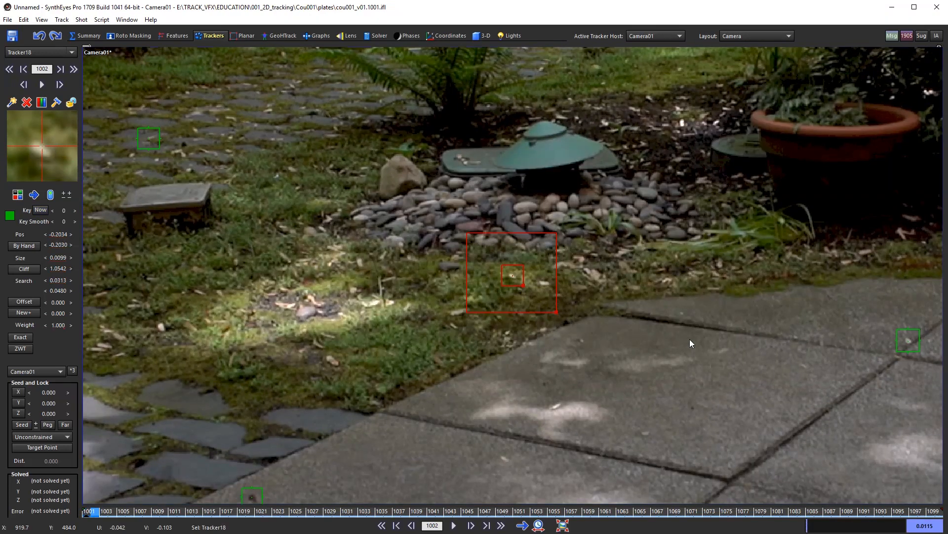
key(plus)
key(plus)
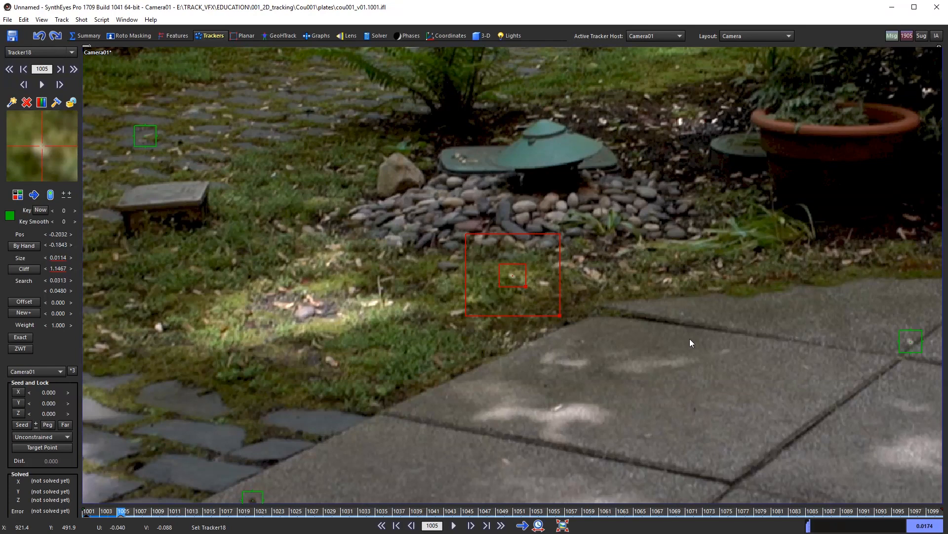
key(space)
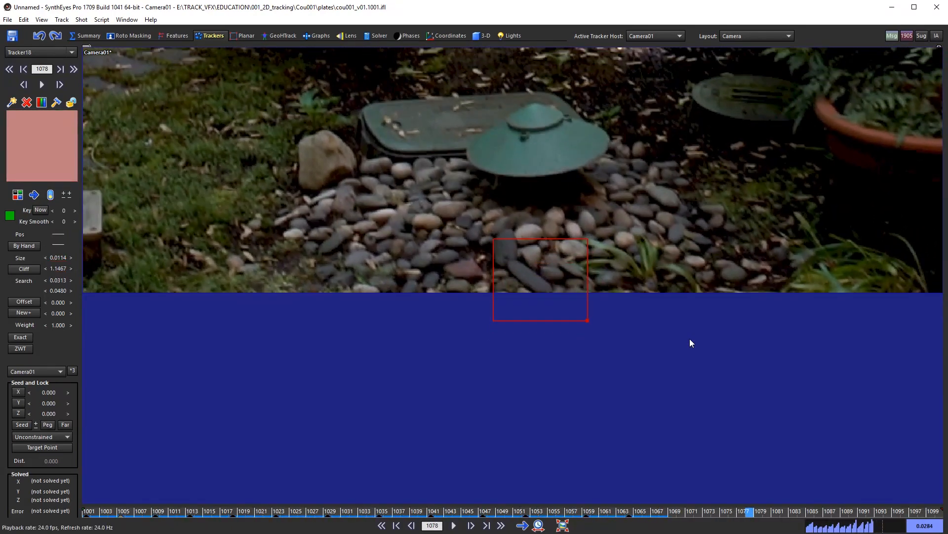
drag(679, 511, 88, 513)
scroll(499, 388, down, 5)
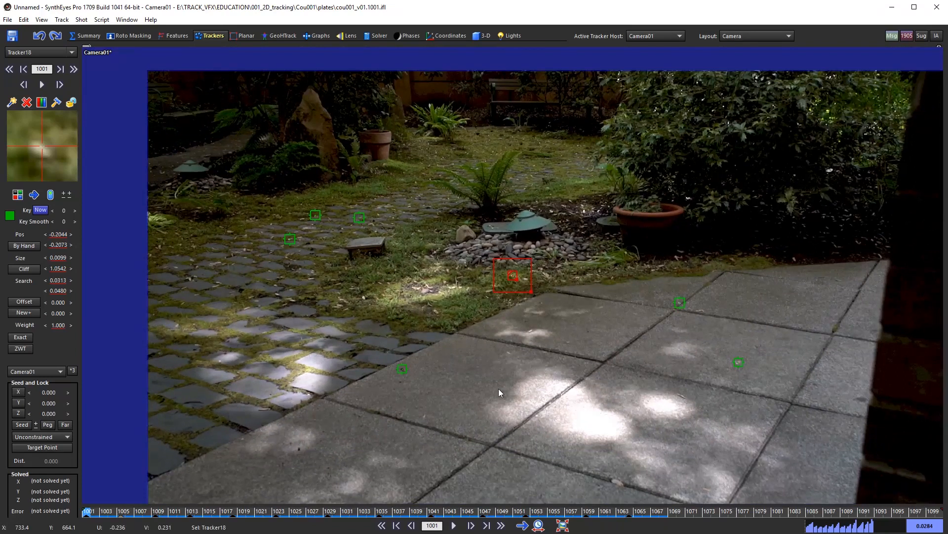
middle_drag(523, 358, 497, 320)
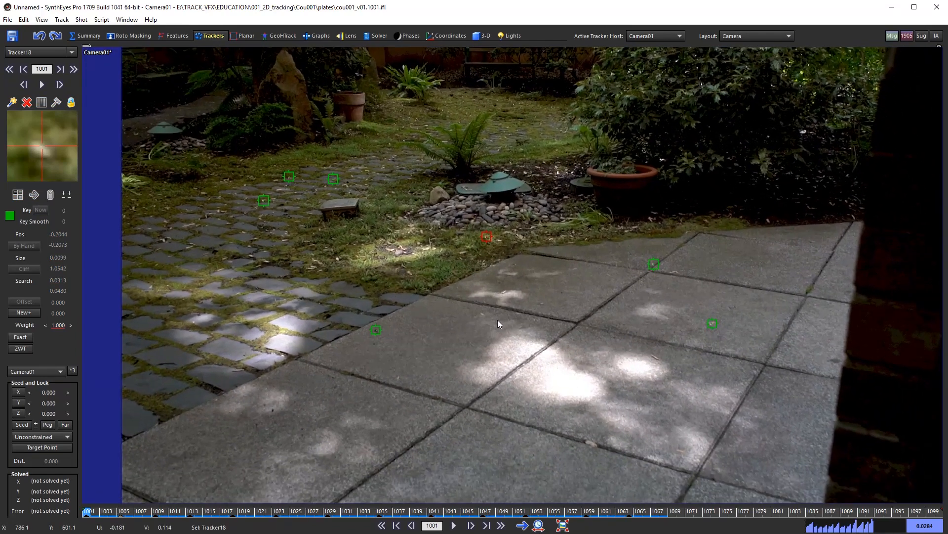
scroll(504, 334, down, 2)
middle_drag(539, 360, 486, 336)
scroll(486, 336, down, 1)
drag(122, 515, 86, 519)
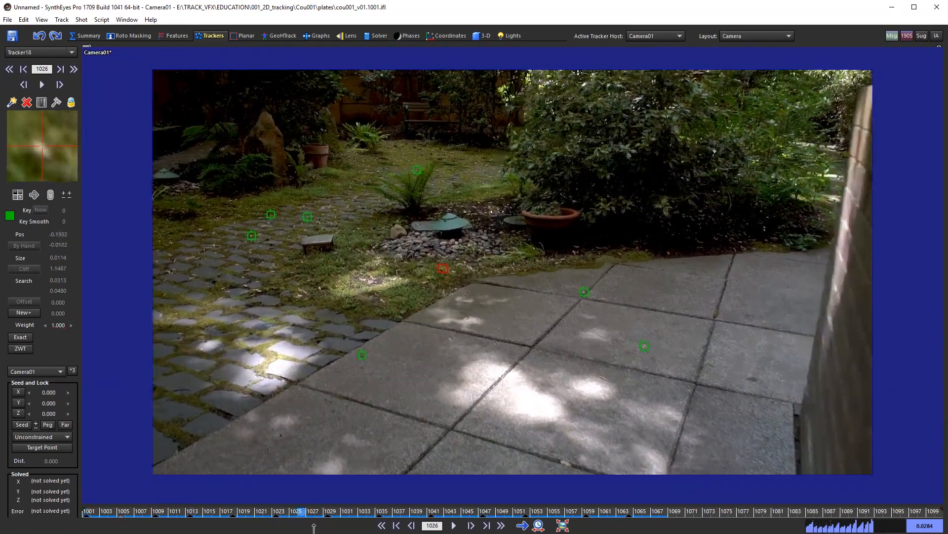
scroll(452, 258, up, 1)
middle_drag(452, 258, 469, 233)
scroll(469, 231, down, 1)
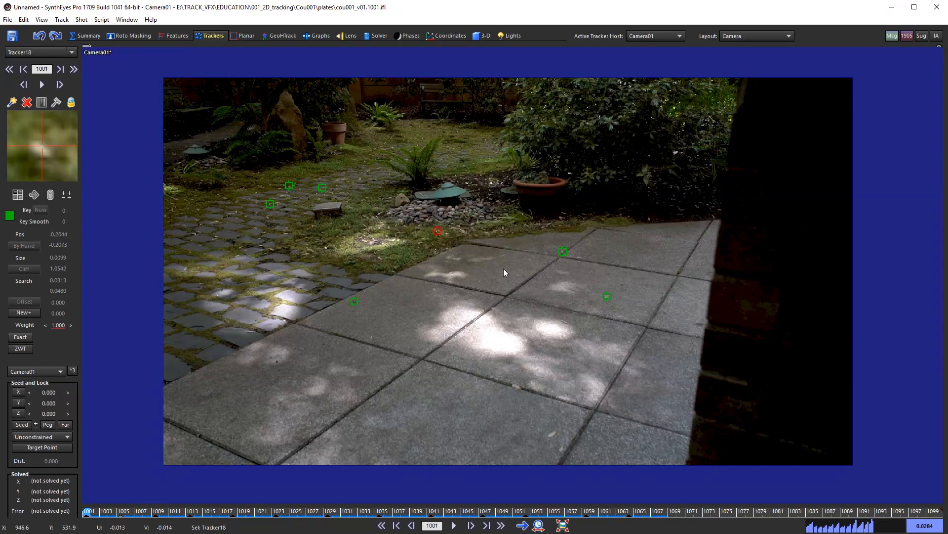
scroll(384, 396, up, 1)
middle_drag(384, 394, 420, 390)
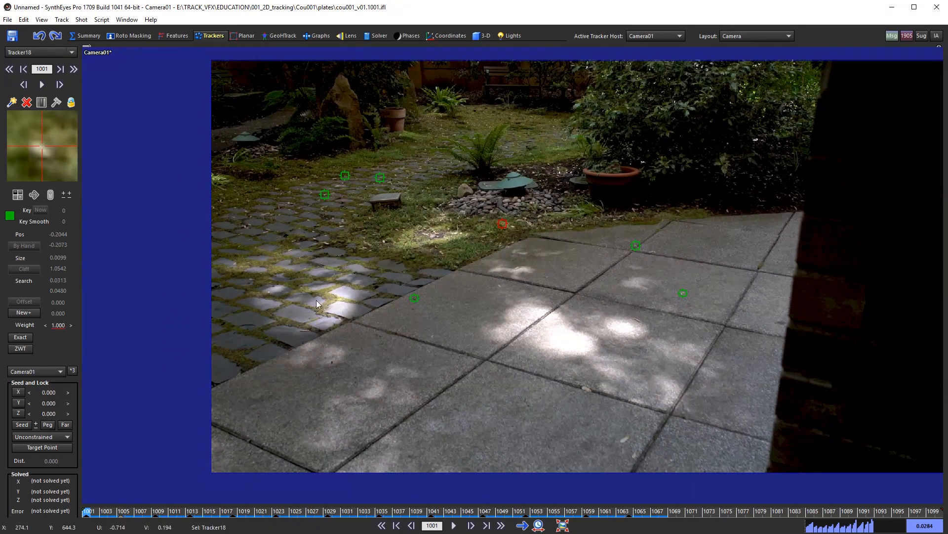
scroll(492, 158, up, 1)
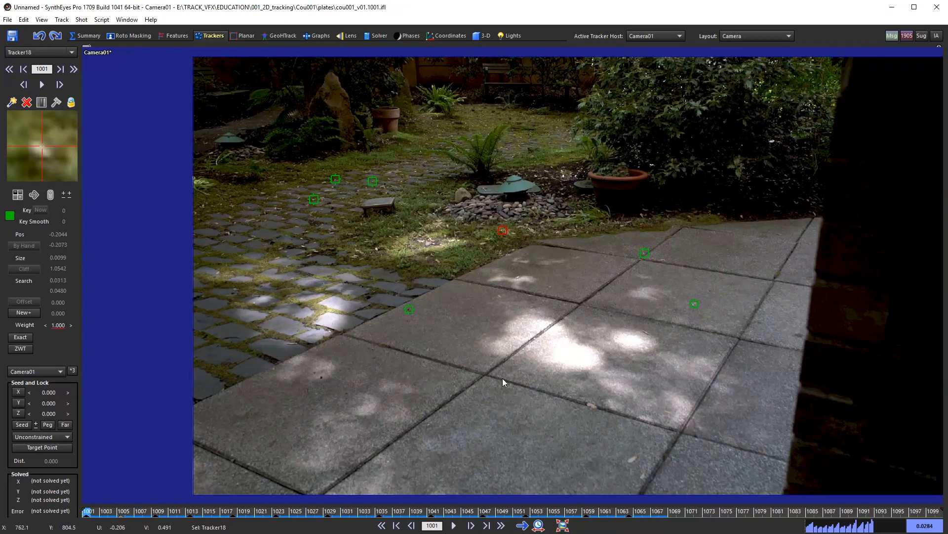
middle_drag(510, 436, 501, 404)
middle_drag(479, 293, 435, 377)
middle_drag(456, 263, 488, 200)
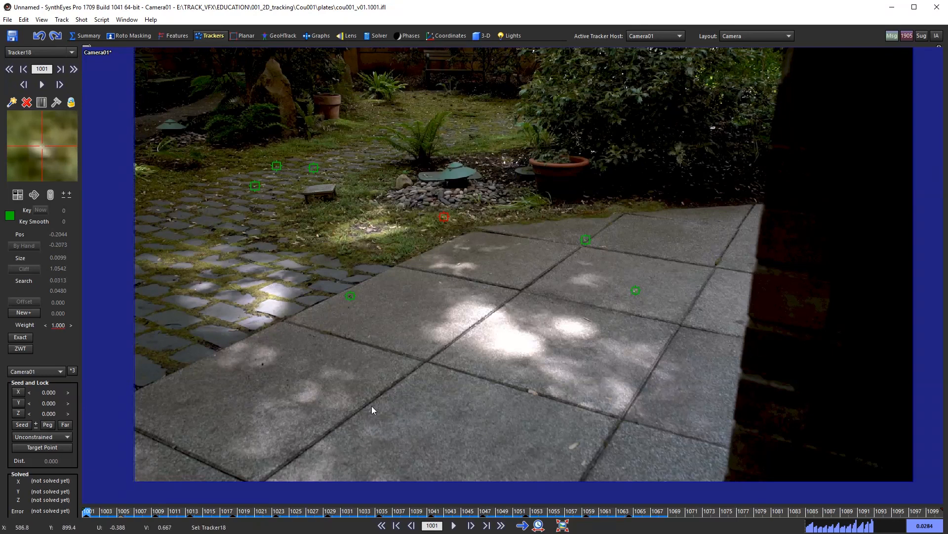
middle_drag(334, 426, 362, 388)
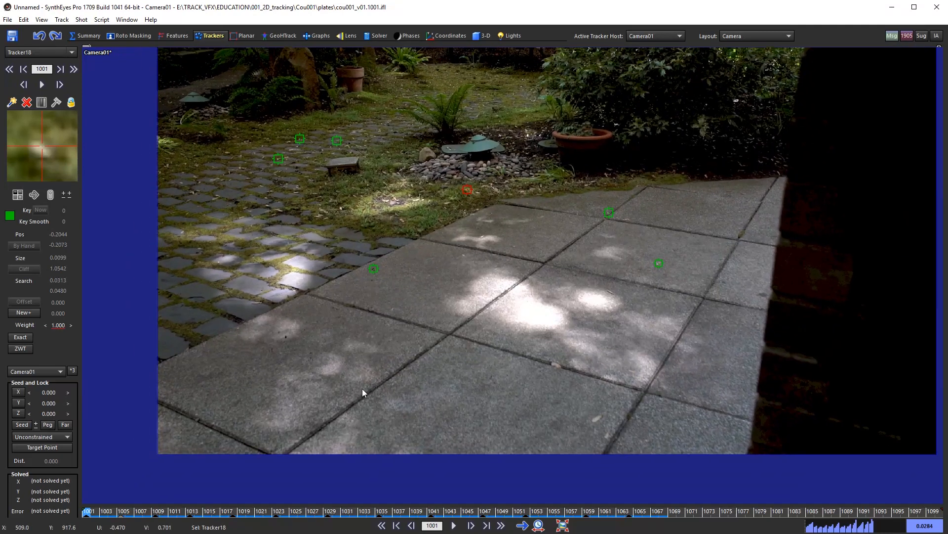
mouse_move(123, 508)
mouse_down()
mouse_move(303, 509)
mouse_move(113, 508)
mouse_up()
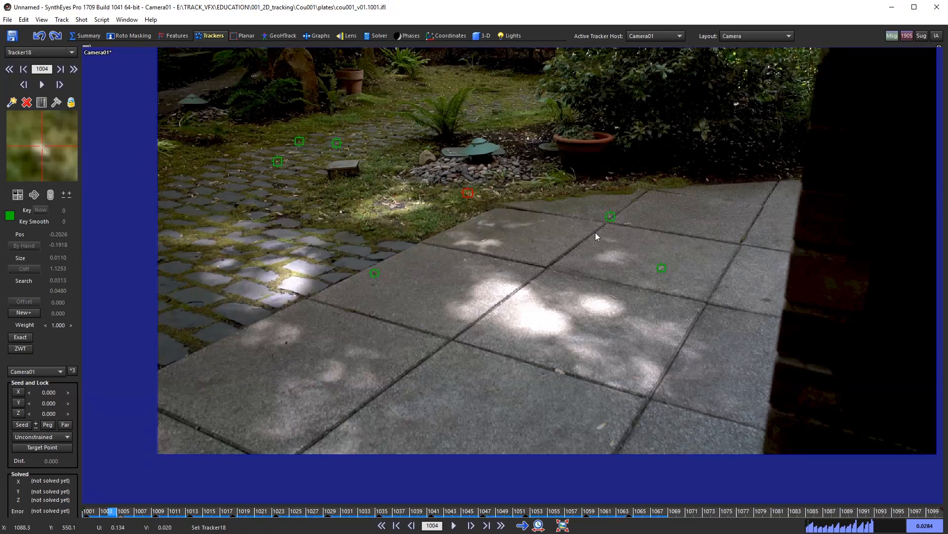
middle_drag(435, 180, 390, 248)
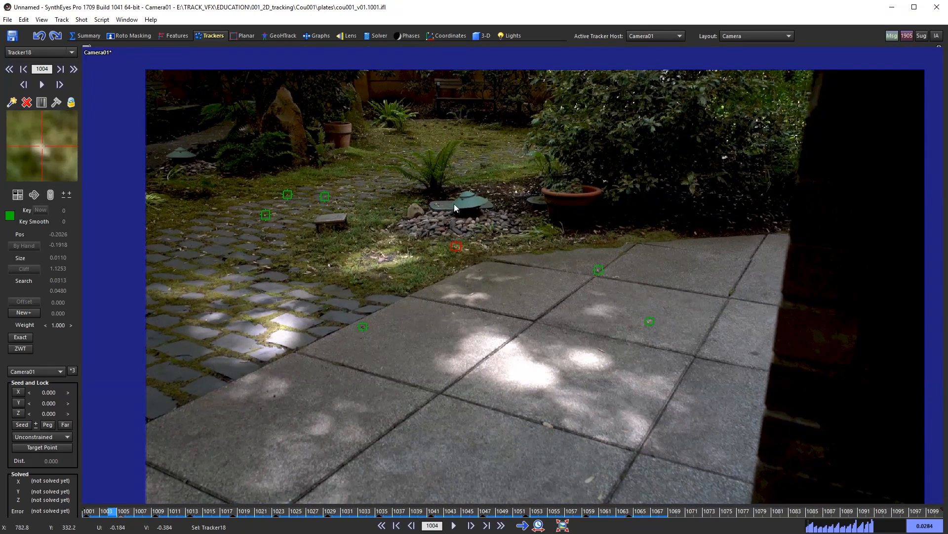
drag(123, 511, 75, 487)
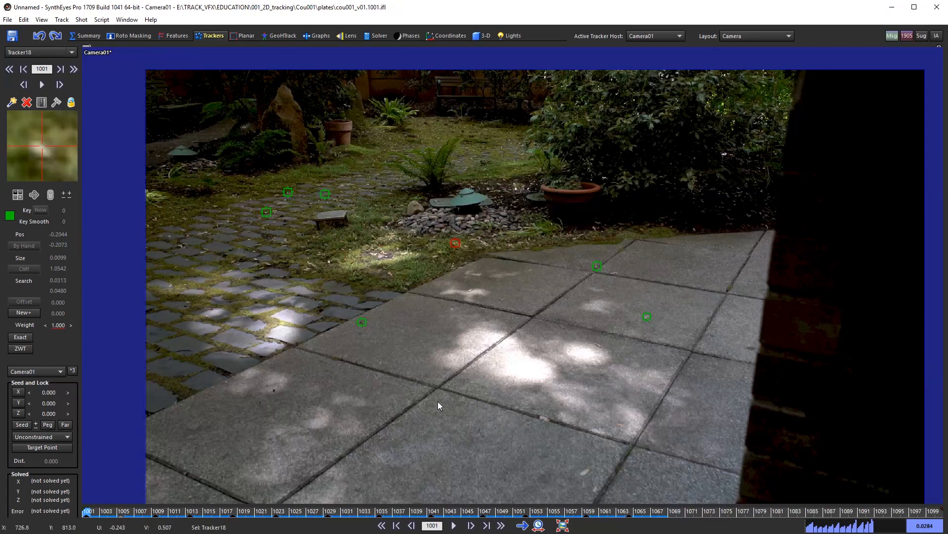
drag(194, 511, 62, 471)
scroll(457, 291, down, 1)
mouse_move(456, 292)
middle_down()
mouse_move(442, 274)
mouse_move(452, 281)
middle_up()
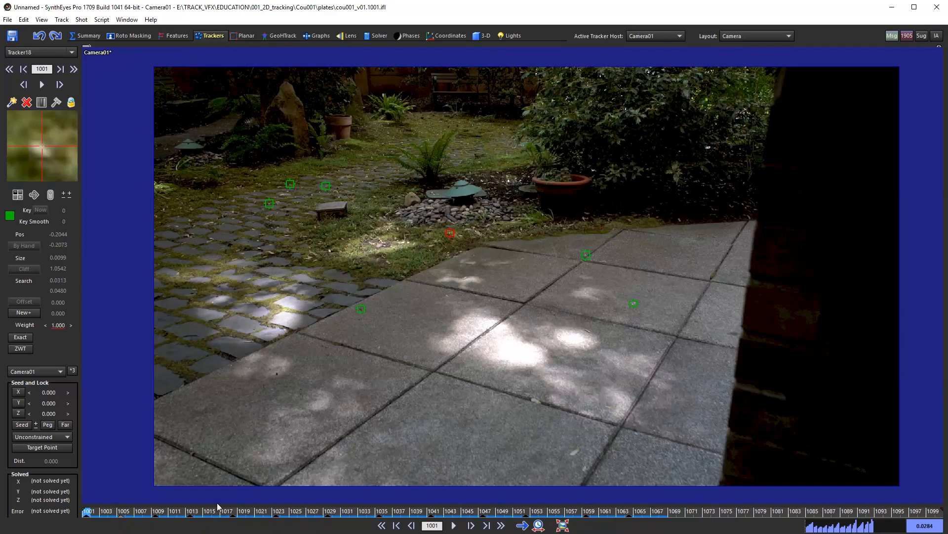
drag(217, 503, 85, 477)
middle_drag(474, 375, 518, 326)
scroll(517, 326, up, 1)
middle_drag(429, 354, 466, 326)
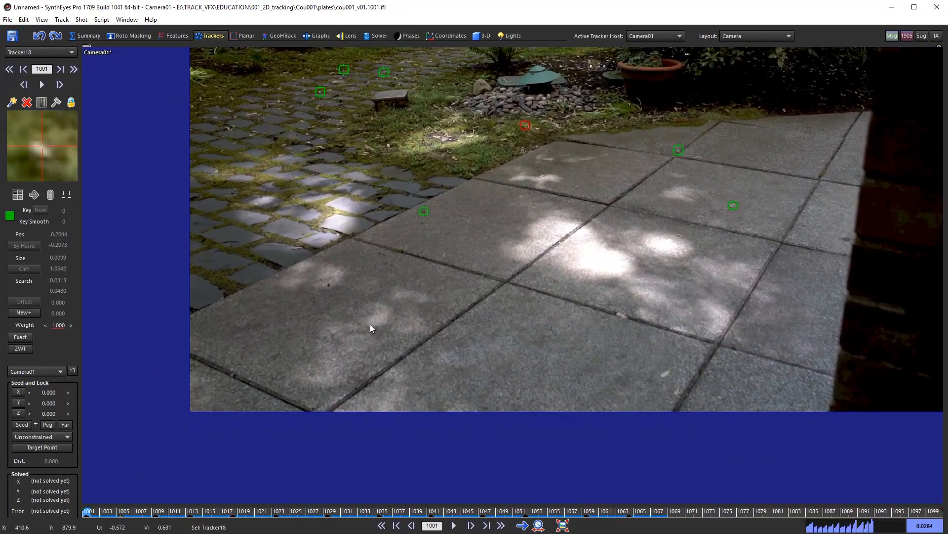
scroll(413, 338, up, 2)
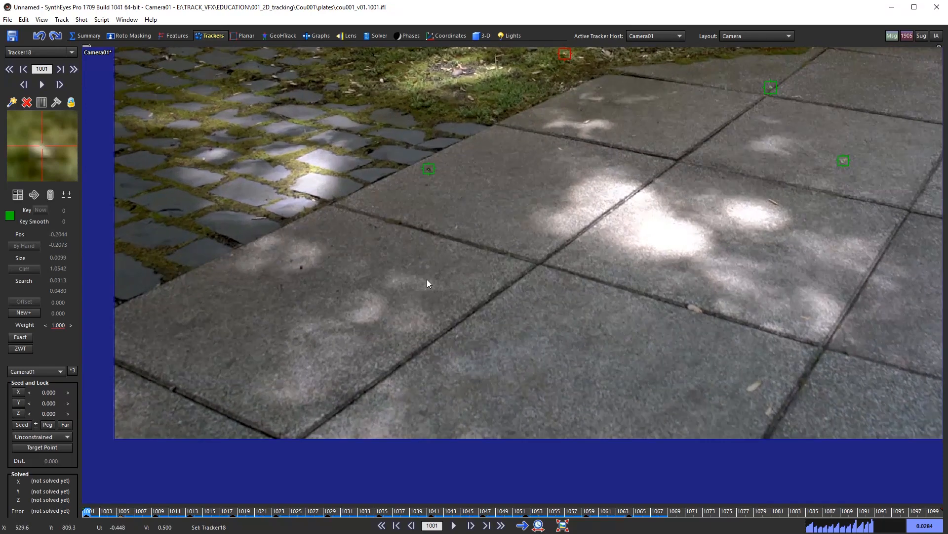
scroll(468, 285, up, 2)
Step: Place Tracker19 on a paving-slab joint, enlarge its pattern box, and track it forward
click(447, 318)
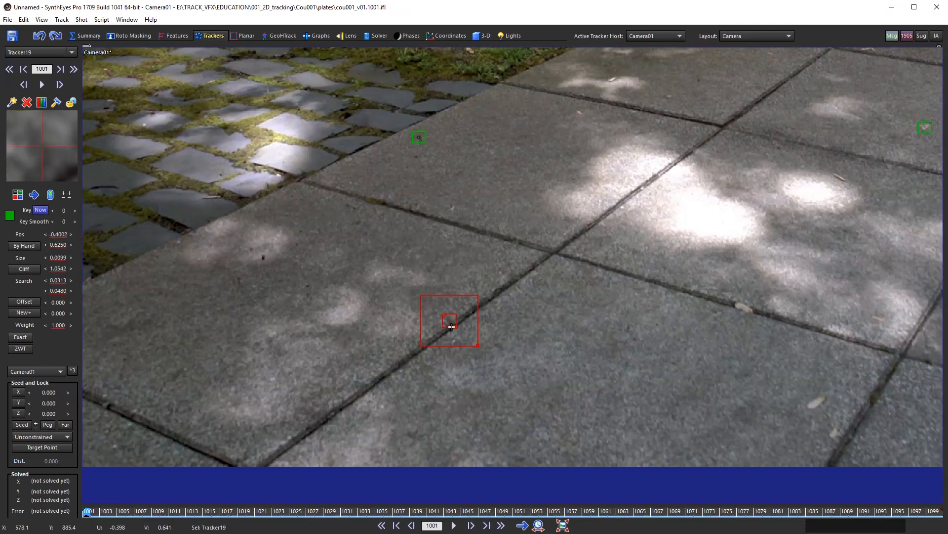
scroll(447, 319, up, 2)
drag(460, 327, 466, 333)
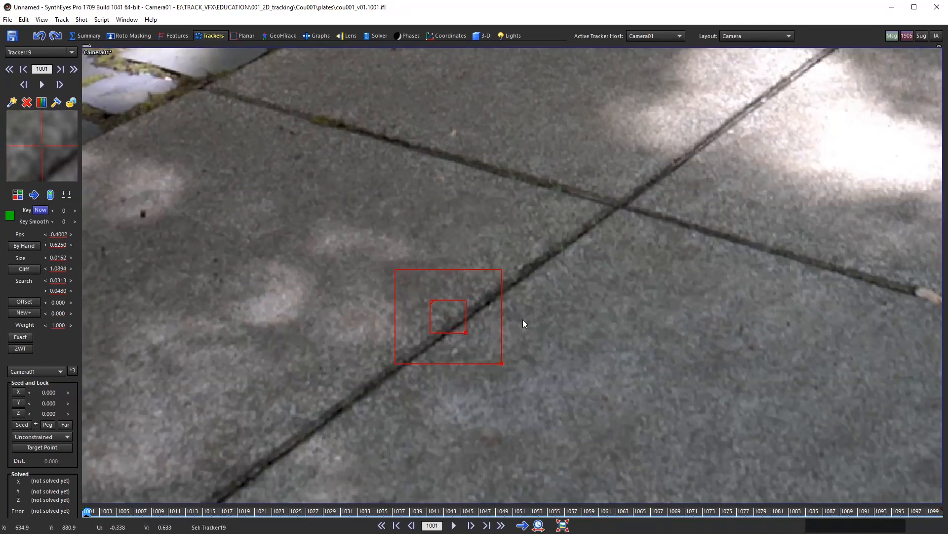
key(ctrl+f)
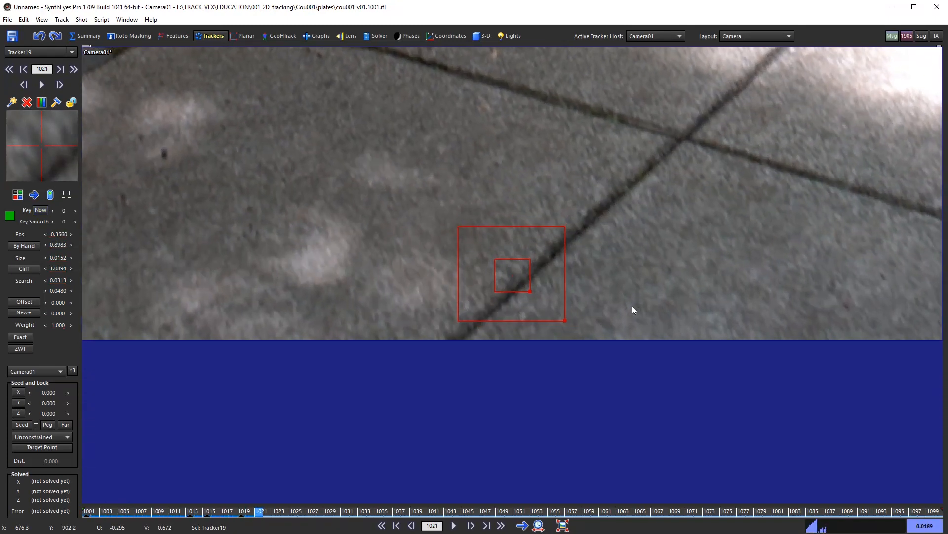
Step: Add a position key for Tracker19 at frame 1025 where tracking failed and fine-tune its position
key(s)
key(d)
key(s)
key(d)
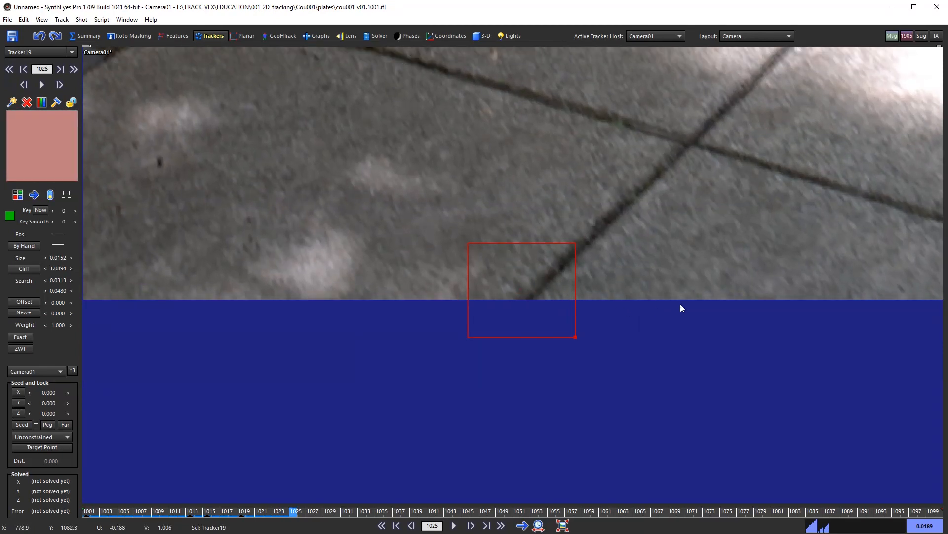
key(grave)
key(s)
key(d)
key(s)
key(d)
key(p)
key(p)
key(p)
Step: Check Tracker19 across frames 1019–1026, then return to the first frame and shift the plate left
key(s)
key(d)
key(s)
key(d)
key(d)
key(s)
key(s)
key(s)
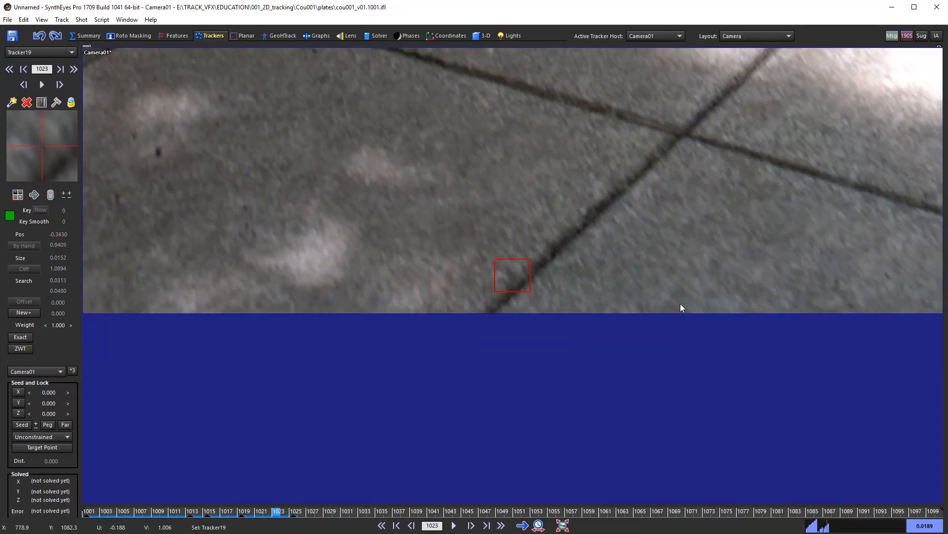
key(s)
key(s)
key(s)
key(s)
scroll(665, 312, down, 3)
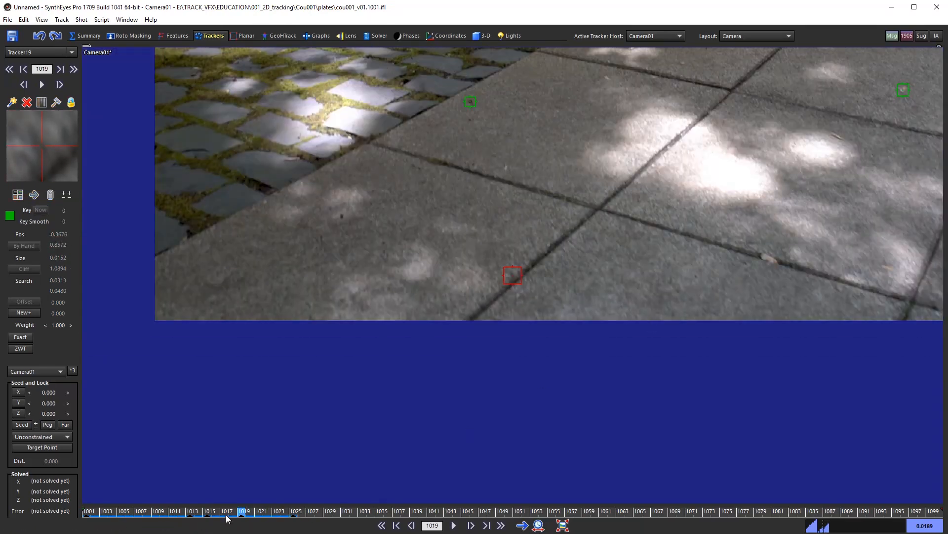
drag(225, 515, 86, 516)
middle_drag(645, 380, 450, 372)
middle_drag(661, 328, 551, 347)
scroll(552, 349, up, 3)
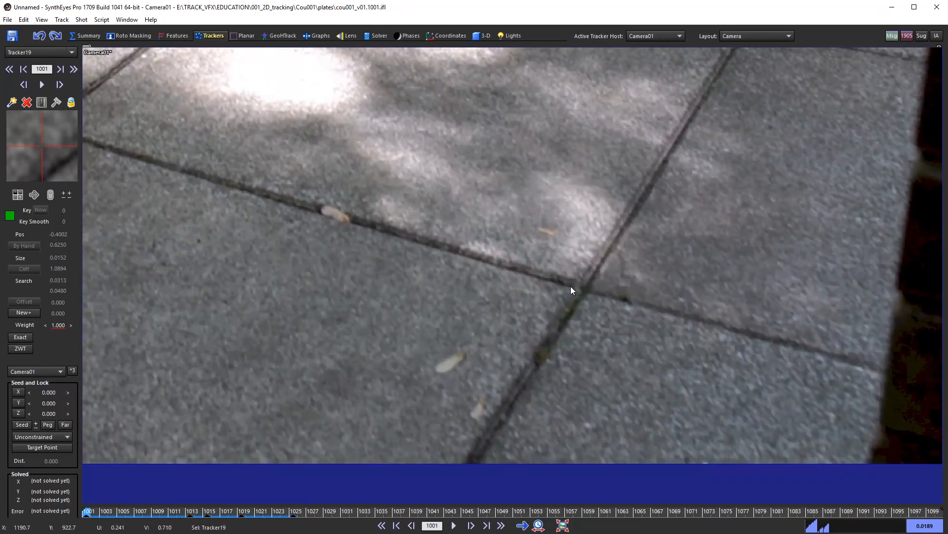
Step: Create Tracker20 at a slab junction and track it forward until it is lost near frame 1022
click(570, 290)
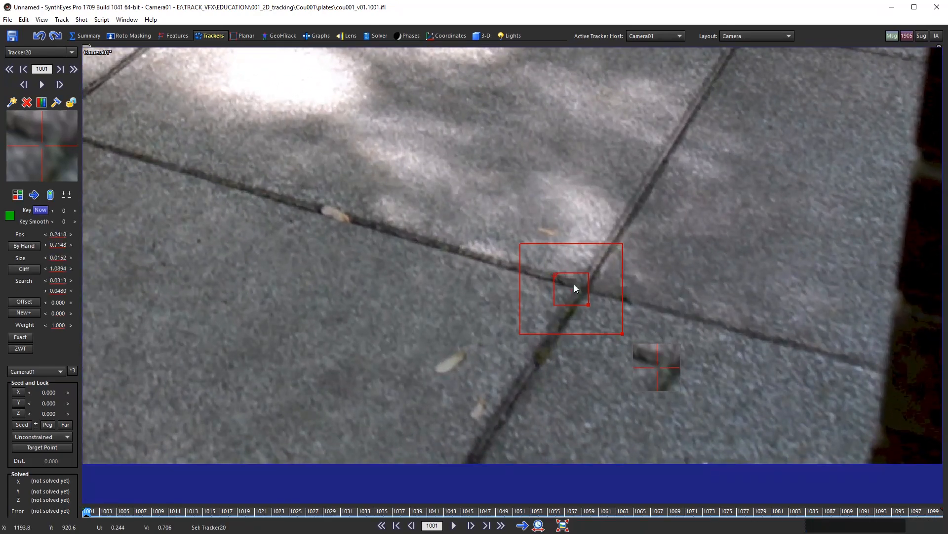
middle_drag(676, 312, 609, 320)
key(5)
key(space)
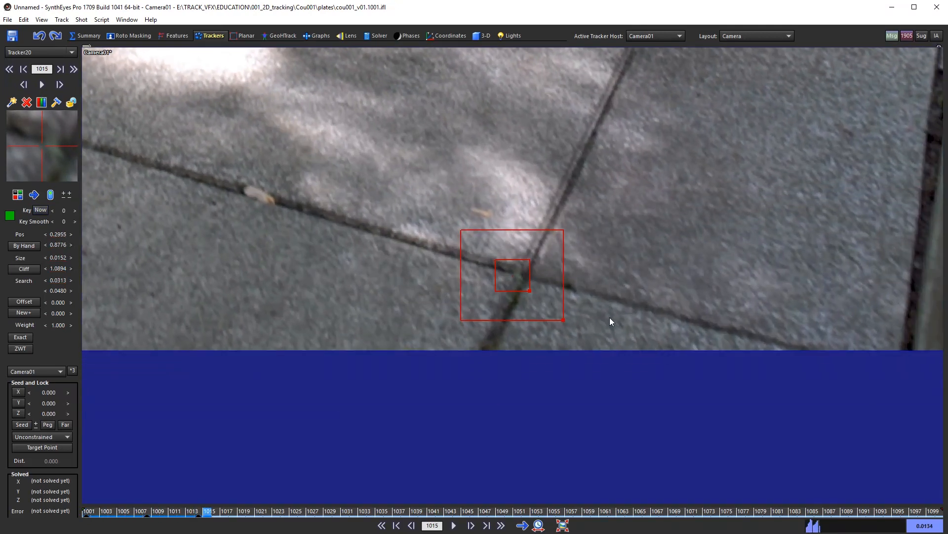
key(Left)
key(Left)
key(Right)
key(Left)
key(Left)
key(Right)
key(Right)
key(Left)
key(Left)
key(Right)
key(Right)
key(Left)
key(Left)
key(Right)
key(Right)
key(Right)
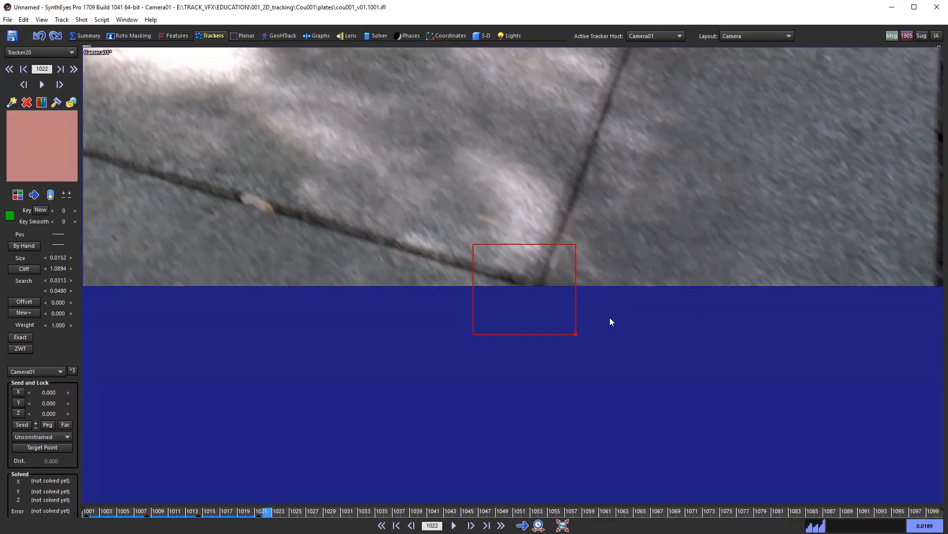
Step: Key Tracker20 by hand on frame 1022 and nudge it onto the crack corner
key(KP_5)
key(Left)
key(Left)
key(Right)
key(Right)
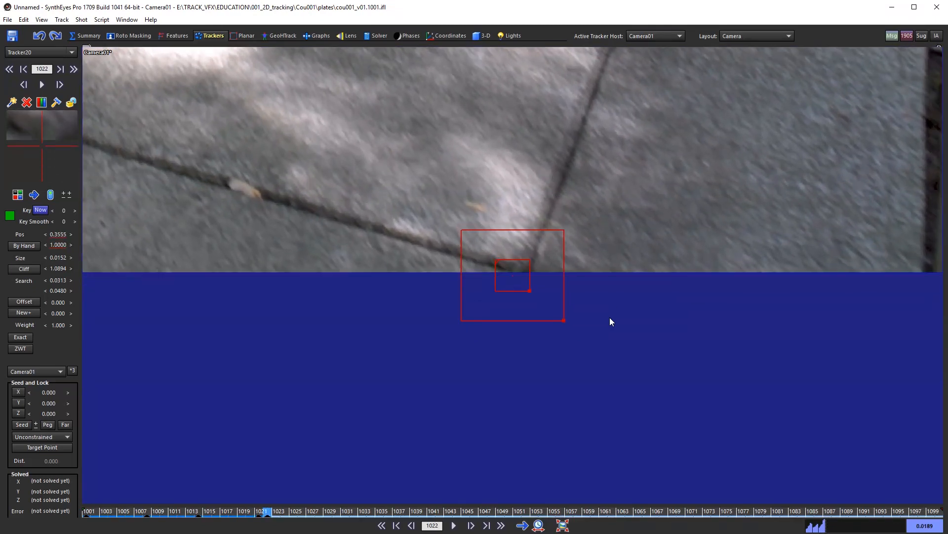
key(KP_7)
key(Left)
key(Left)
key(Right)
key(Right)
key(Left)
key(Left)
key(Right)
key(Right)
Step: Review Tracker20 over frames 1007–1029, return to frame 1001, and place Tracker21 on a paving stone
key(Left)
key(Left)
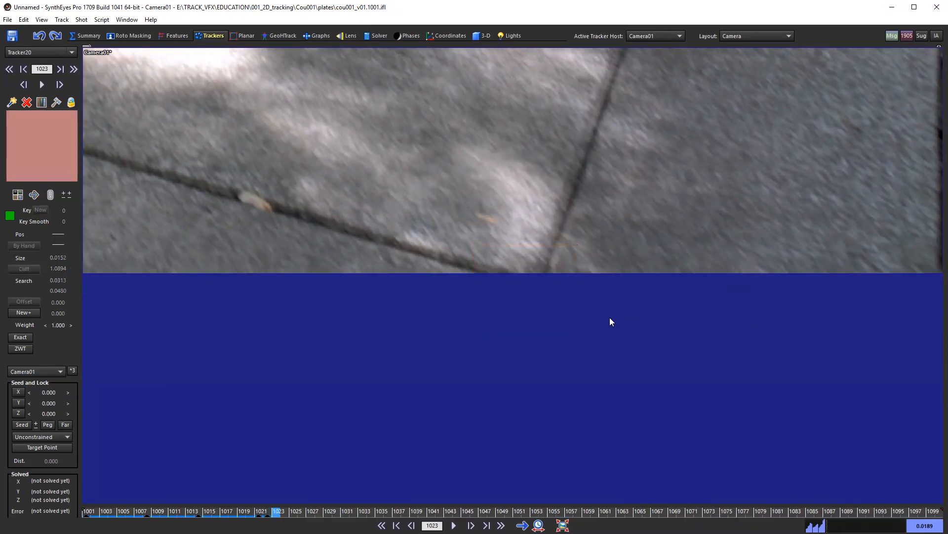
key(Left)
drag(237, 512, 268, 519)
drag(237, 515, 259, 515)
key(Right)
key(Right)
key(Right)
key(Right)
key(Right)
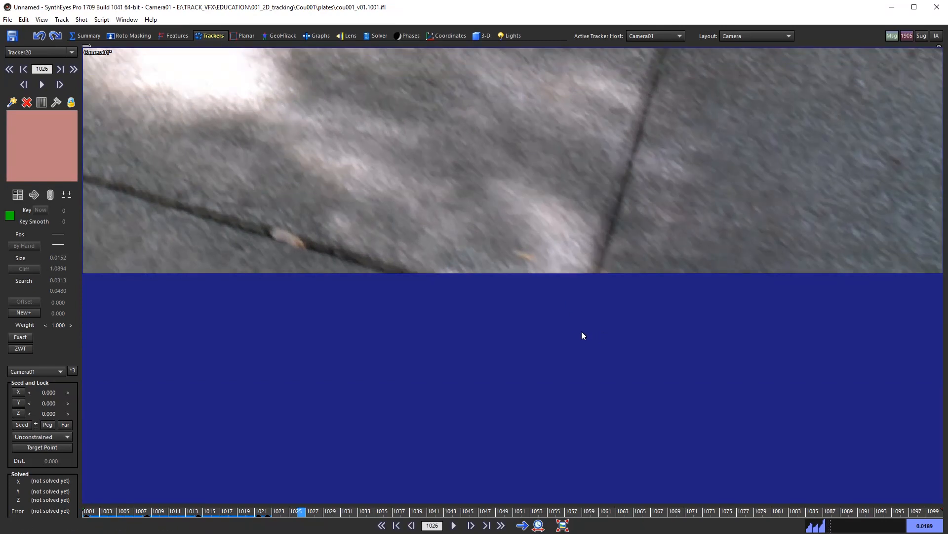
key(Left)
key(Left)
key(Left)
key(Left)
key(Left)
key(Left)
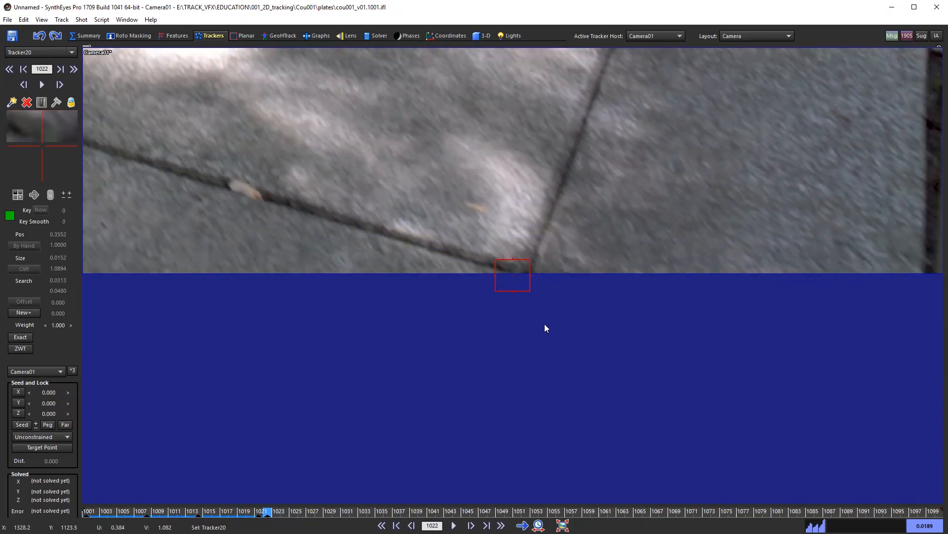
key(Right)
key(Right)
key(Right)
key(Right)
key(Right)
key(Right)
key(Right)
key(Right)
key(Right)
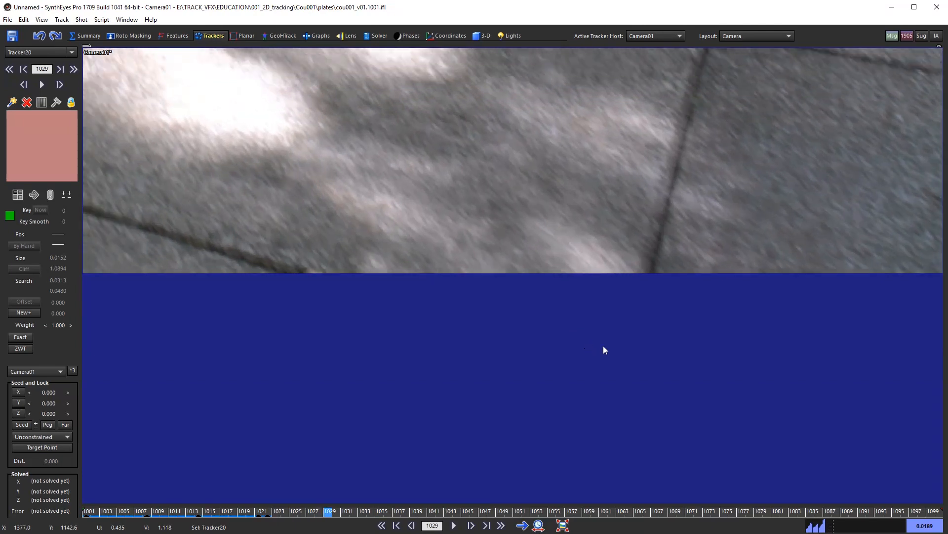
key(Left)
key(Left)
key(Left)
key(Left)
key(Left)
key(Left)
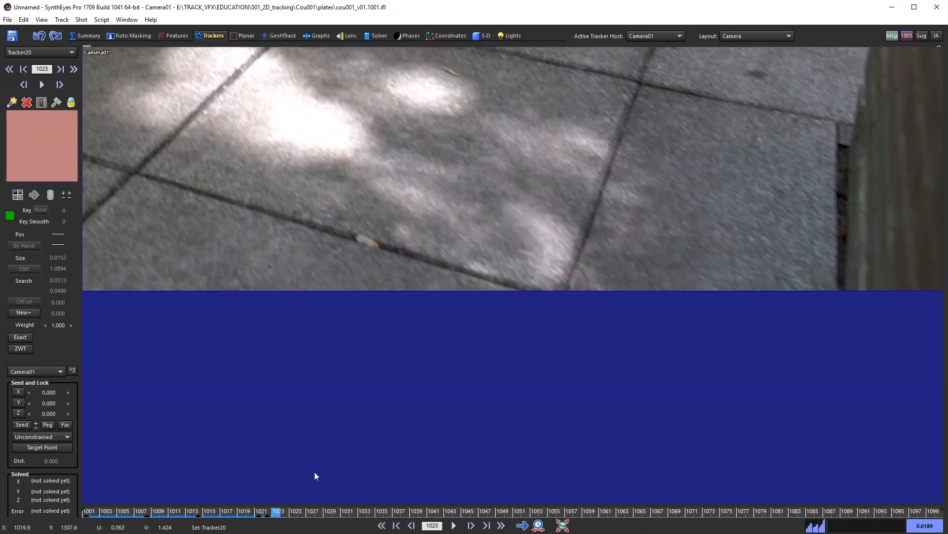
drag(251, 512, 85, 512)
scroll(654, 162, up, 3)
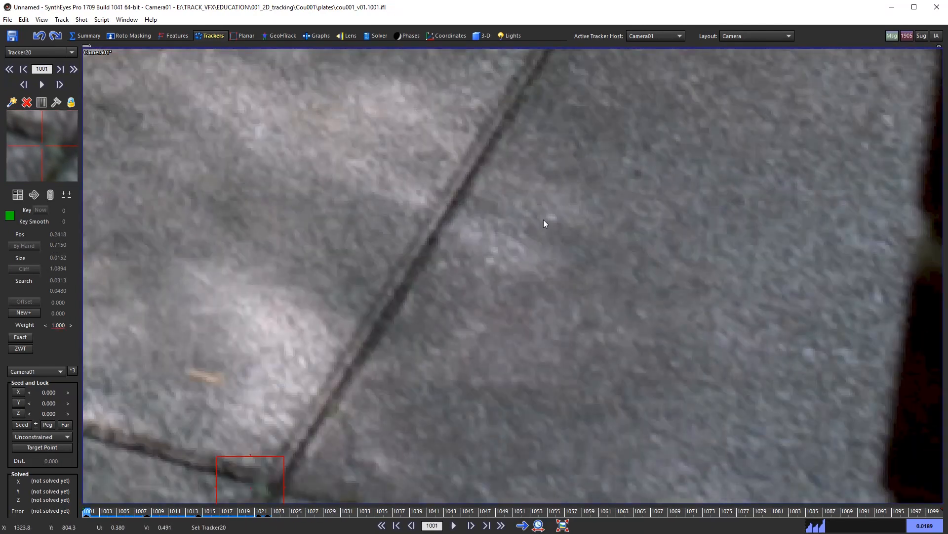
click(546, 217)
Step: Track Tracker21 forward and check it frame by frame up to frame 1028
scroll(628, 252, down, 2)
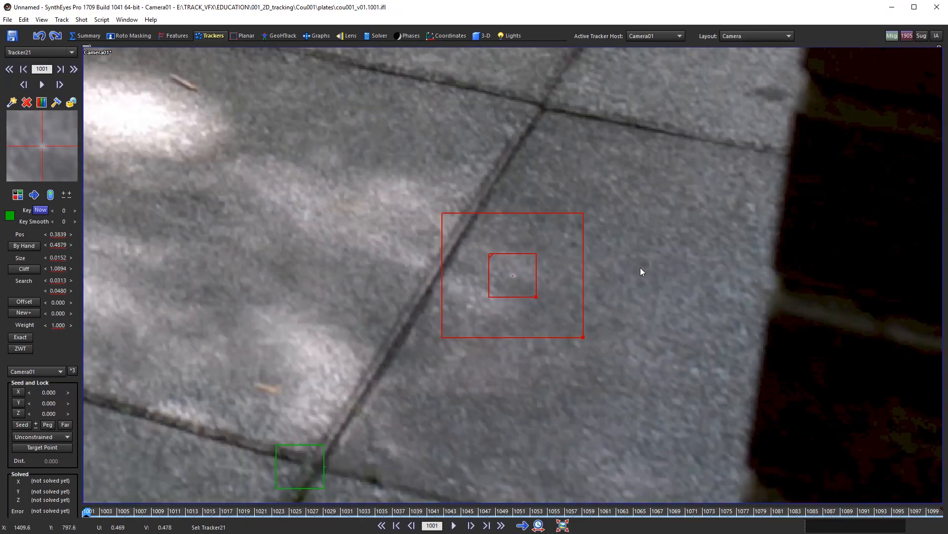
key(ctrl+f)
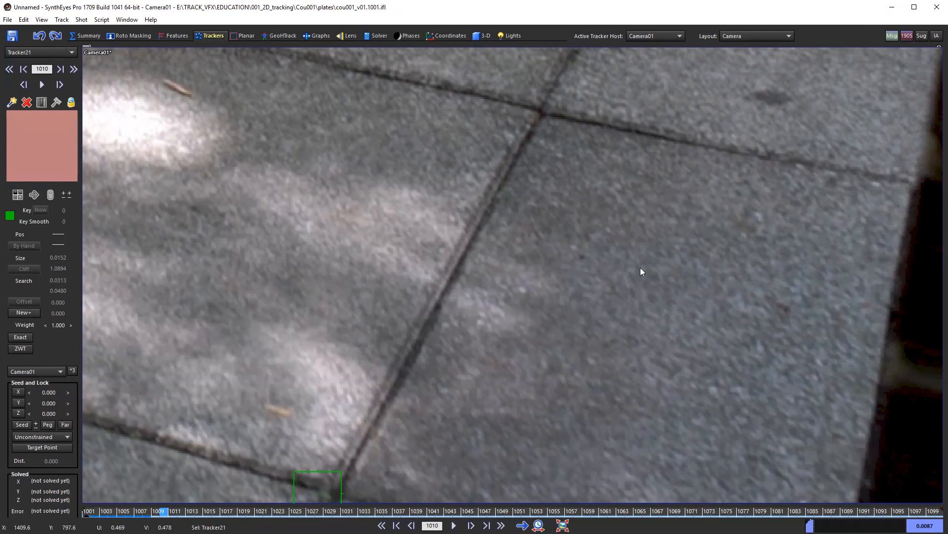
key(s)
key(s)
key(s)
key(s)
key(s)
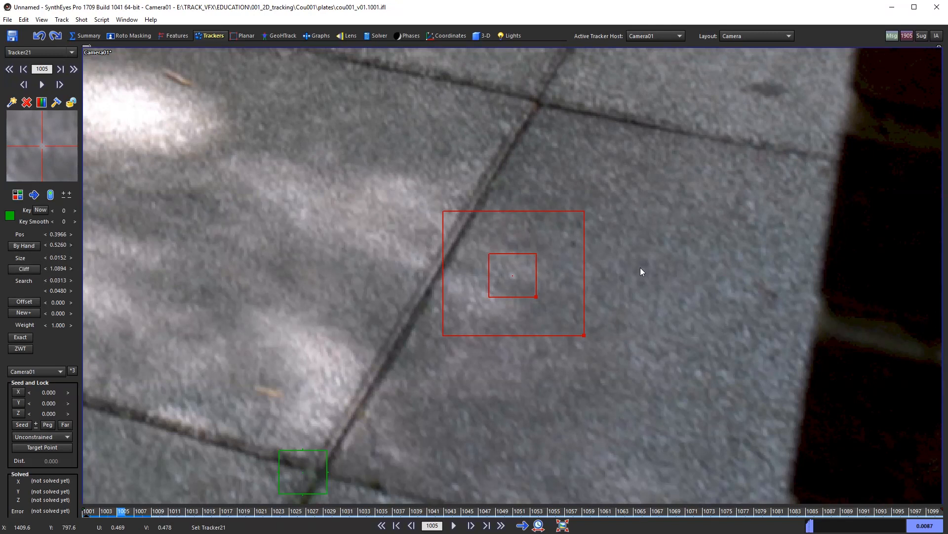
key(d)
key(d)
key(d)
key(d)
key(d)
key(d)
key(d)
key(d)
key(d)
key(d)
key(d)
key(d)
key(d)
key(d)
key(d)
key(d)
key(d)
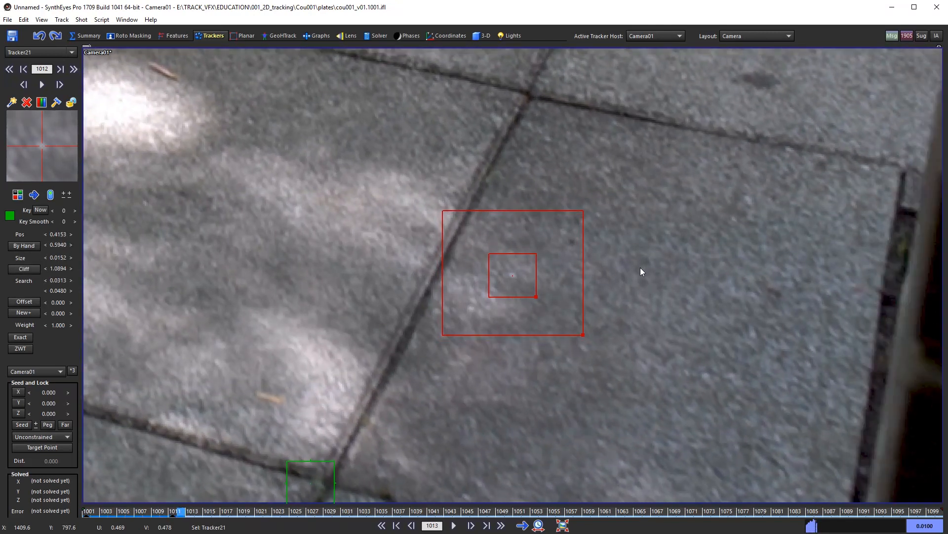
key(d)
key(d)
key(d)
key(d)
key(d)
key(d)
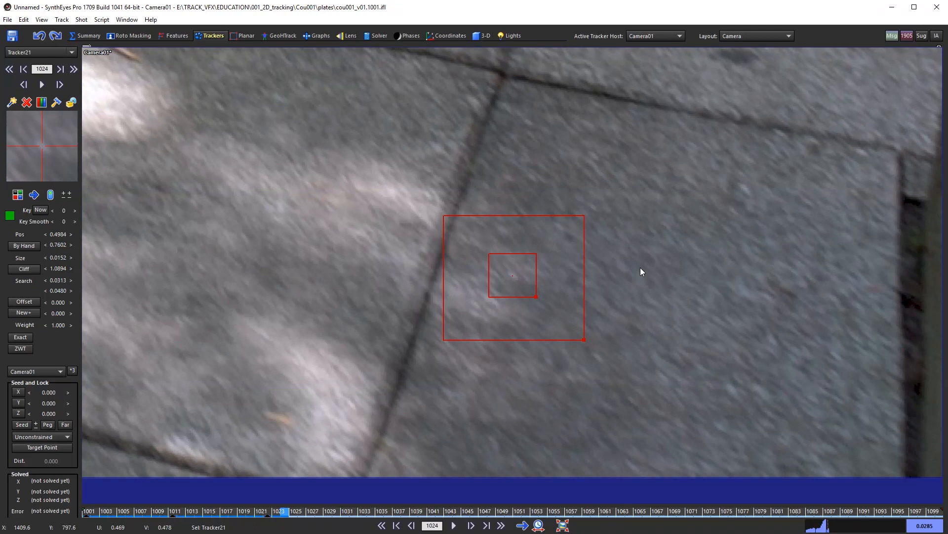
key(d)
key(d)
key(d)
key(d)
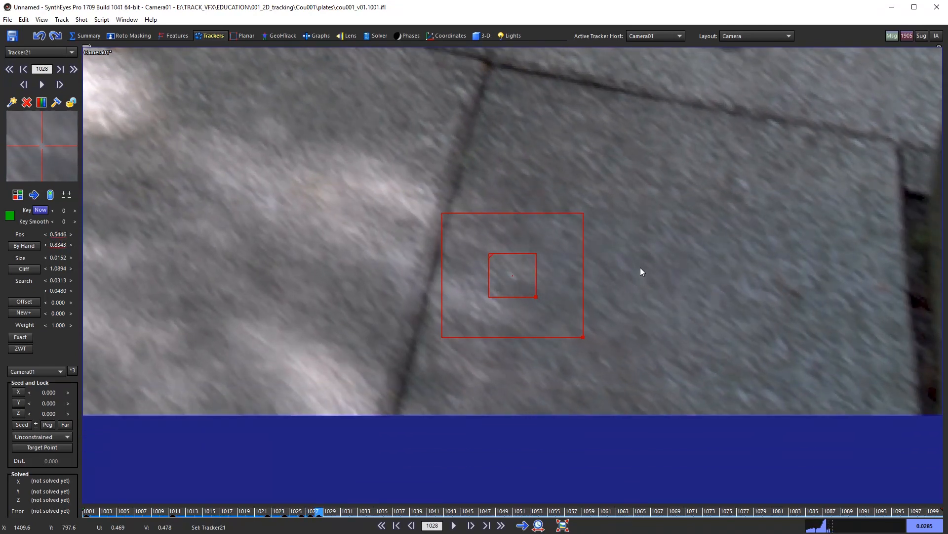
Step: Hand-key Tracker21 on frames 1032–1034 and nudge it back onto the feature
key(KP_8)
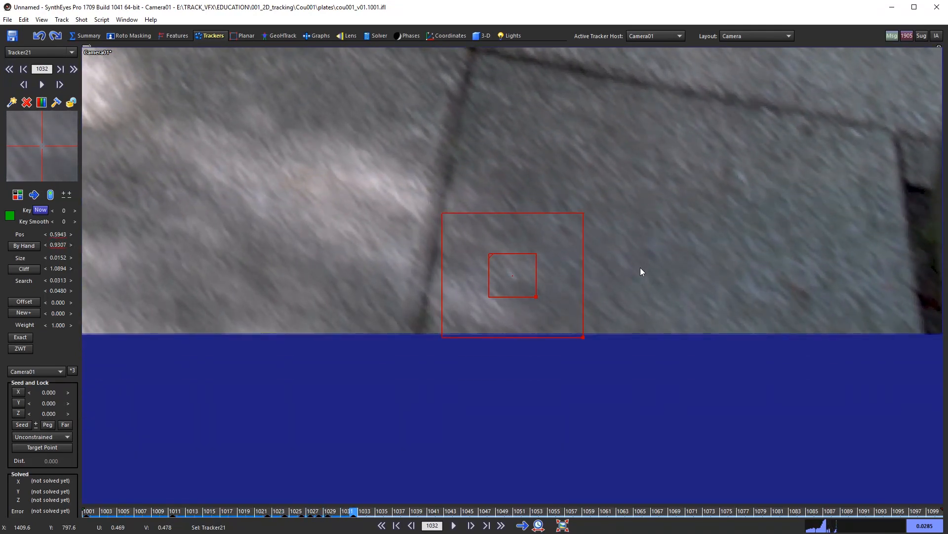
key(d)
key(d)
key(s)
key(s)
key(d)
key(KP_8)
key(s)
key(d)
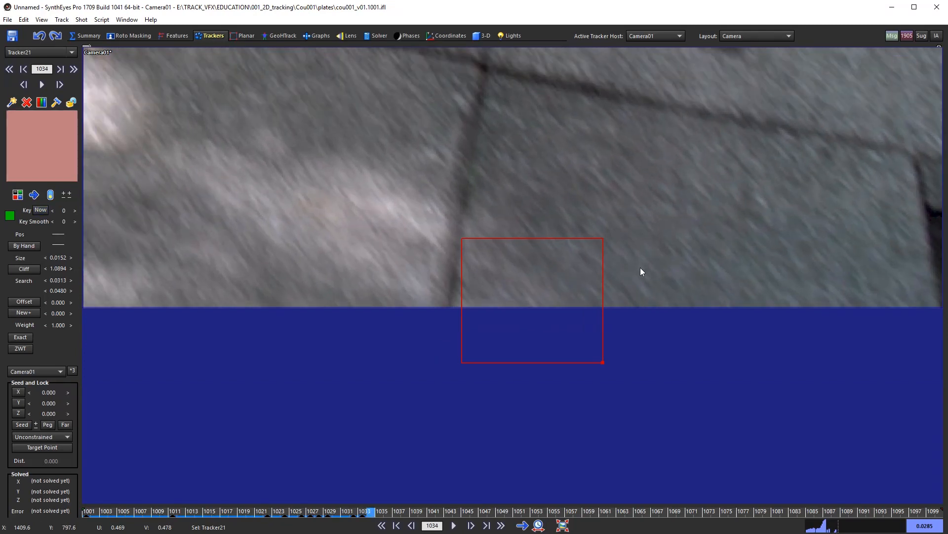
key(s)
key(d)
key(KP_5)
key(s)
key(d)
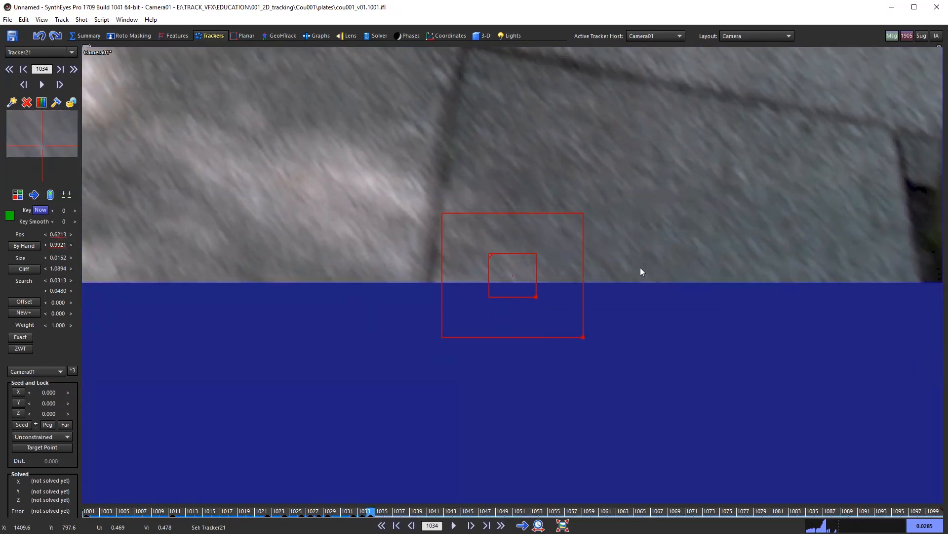
key(KP_2)
key(KP_2)
key(KP_2)
key(KP_2)
key(KP_2)
key(KP_6)
key(KP_6)
Step: Finish nudging Tracker21 and lock it
key(s)
key(s)
key(d)
key(d)
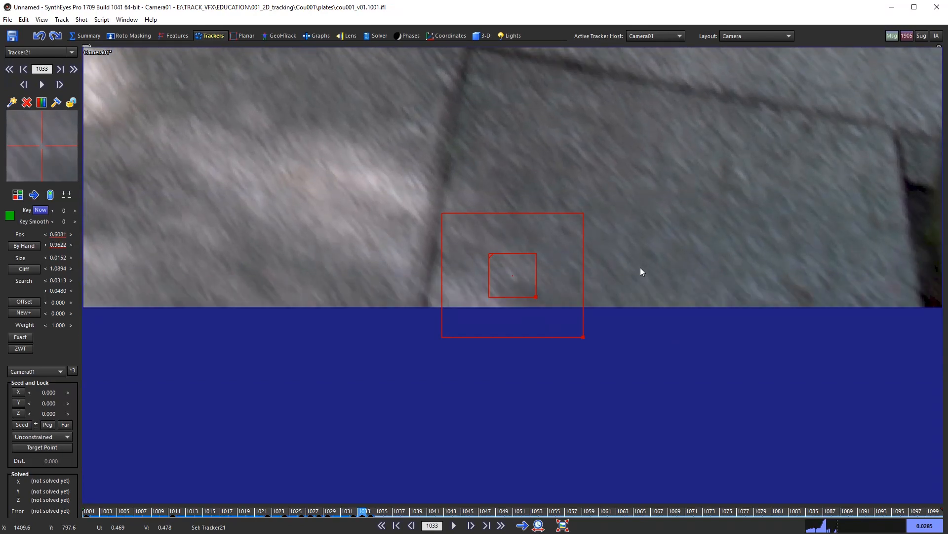
key(d)
key(l)
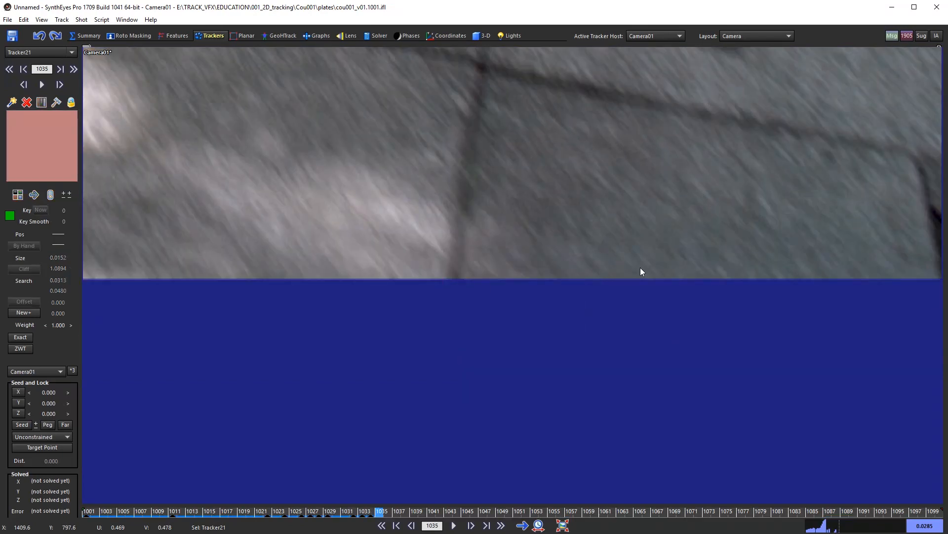
key(s)
key(s)
key(s)
key(s)
Step: Go to frame 1100 and create Tracker22 on the cobblestone path
click(307, 507)
drag(307, 509, 86, 510)
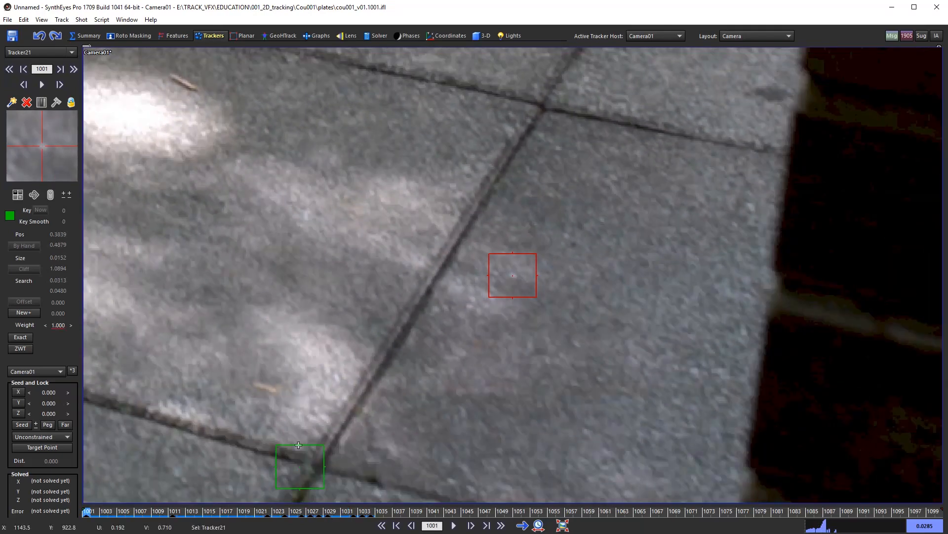
scroll(550, 411, down, 8)
middle_drag(456, 187, 631, 295)
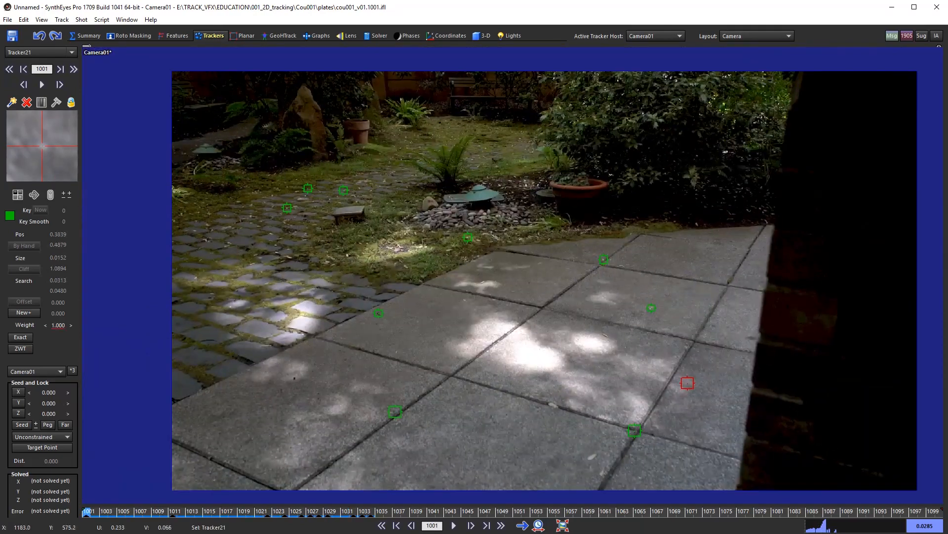
scroll(631, 295, down, 4)
scroll(613, 324, up, 3)
middle_drag(600, 334, 575, 326)
drag(128, 516, 940, 514)
scroll(445, 316, up, 10)
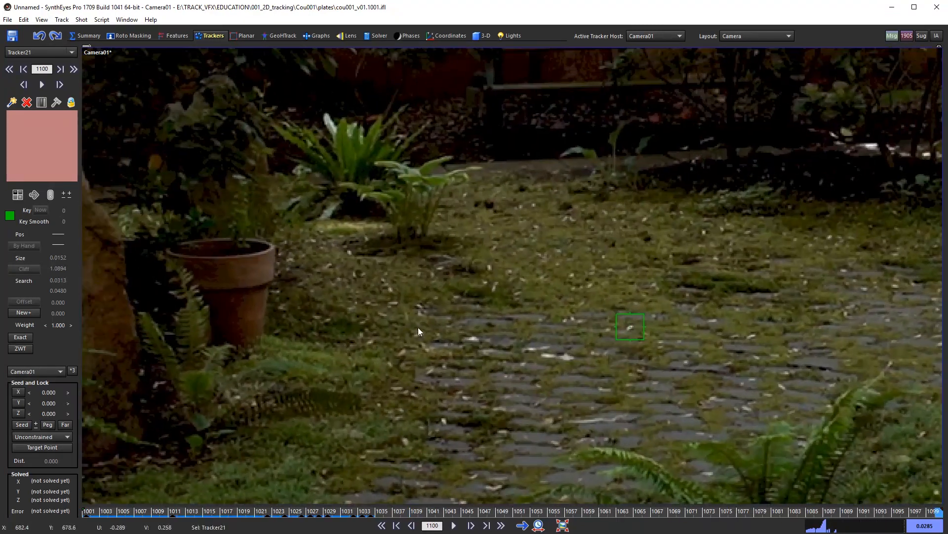
click(418, 330)
Step: Track Tracker22 backward, review frames 1047–1058, and add a position key at frame 1060
middle_drag(679, 389, 773, 331)
key(space)
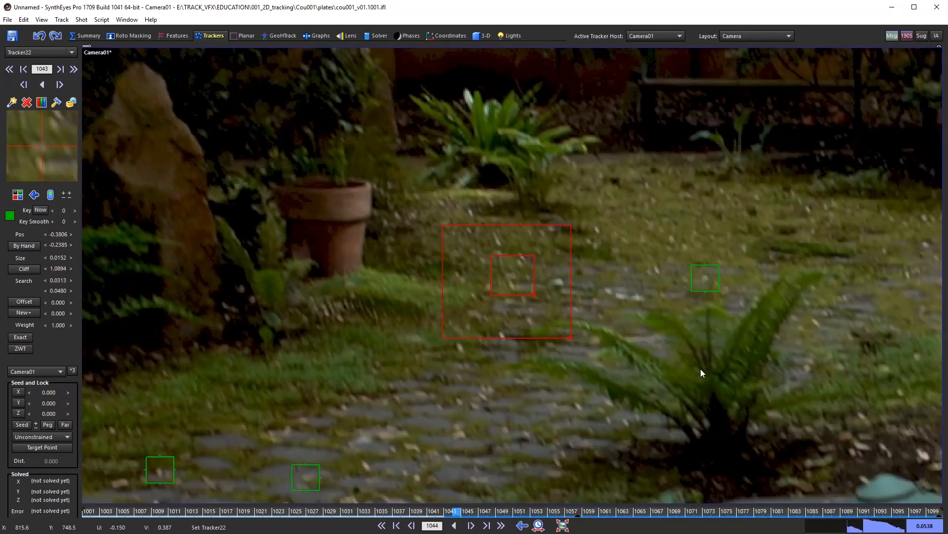
drag(495, 515, 596, 516)
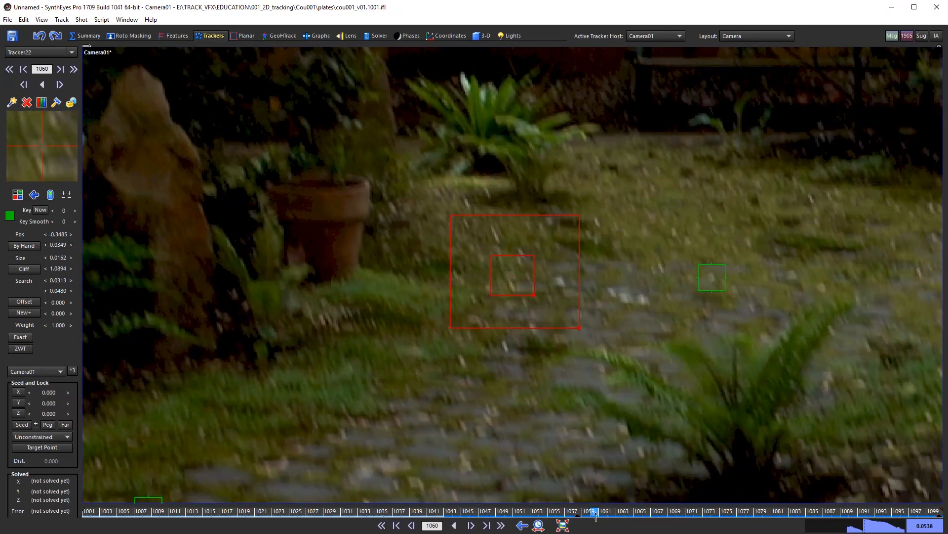
key(k)
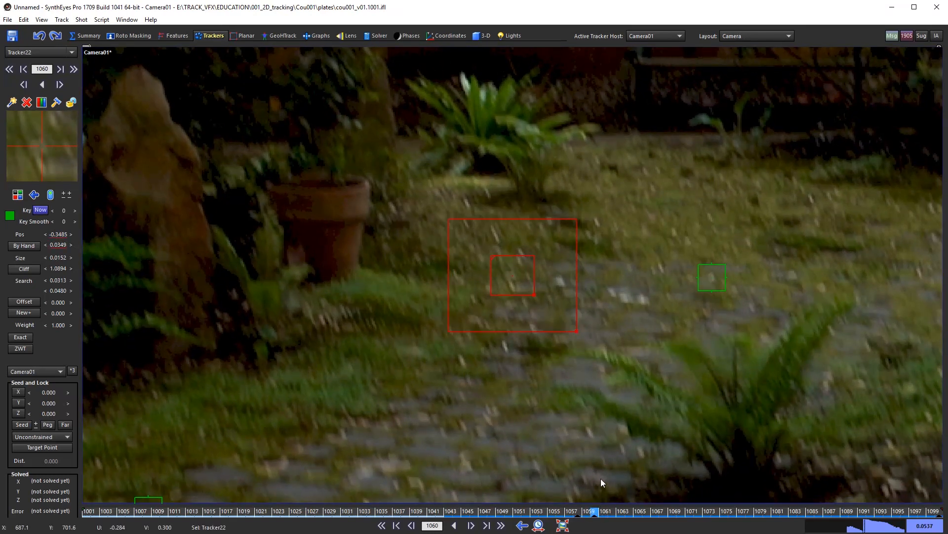
Step: Compare Tracker22's position across frames 1055–1060
click(588, 517)
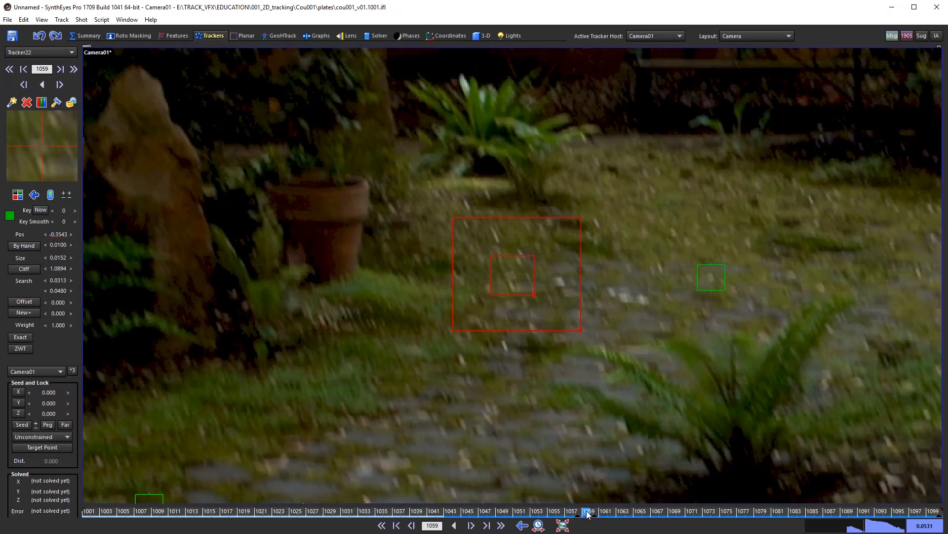
key(Left)
key(Right)
key(Left)
key(Right)
key(Right)
key(Left)
key(Left)
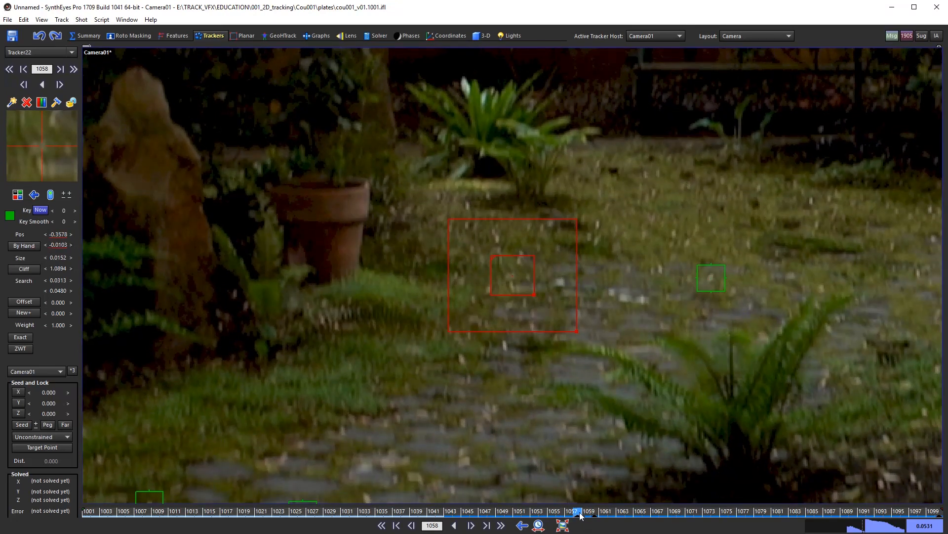
key(Left)
key(Left)
key(Left)
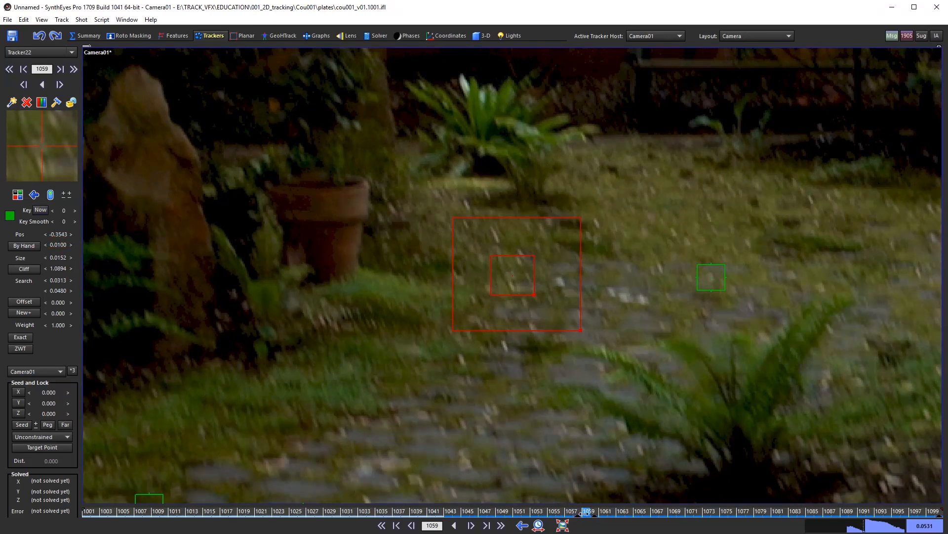
Step: Remove Tracker22's key at frame 1058 and step back checking the track toward frame 1033
click(578, 517)
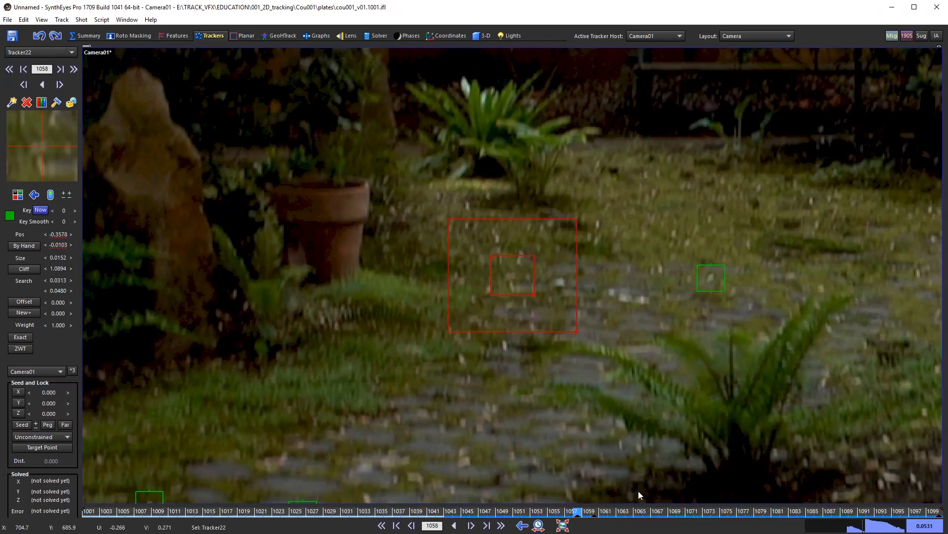
key(ctrl+z)
key(Right)
key(Right)
key(Left)
key(Left)
key(Left)
key(Left)
key(Left)
key(Left)
key(Left)
key(Left)
key(Left)
key(Left)
key(Left)
key(Left)
key(Left)
key(Left)
key(Left)
key(Left)
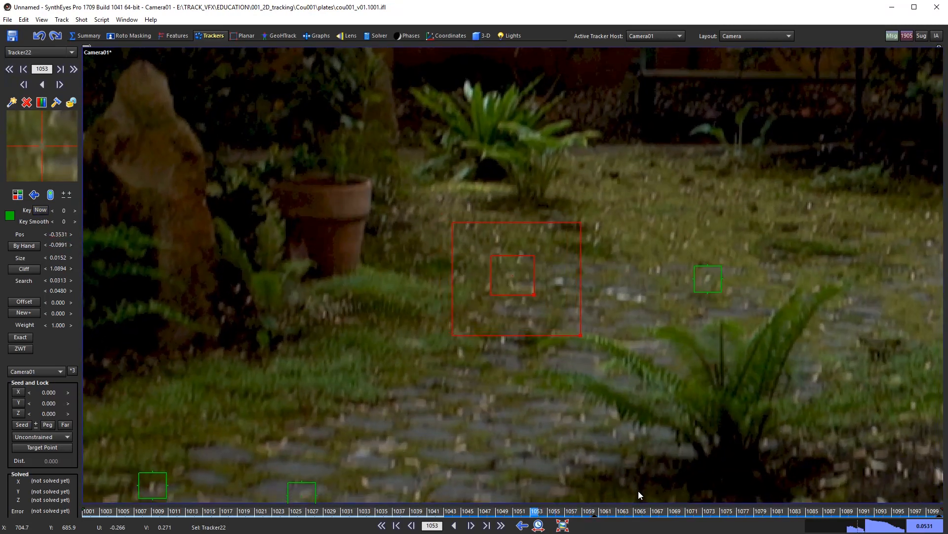
key(Left)
key(Left)
key(Left)
key(Left)
key(Left)
key(Left)
key(Left)
key(Left)
key(Left)
key(Left)
key(Left)
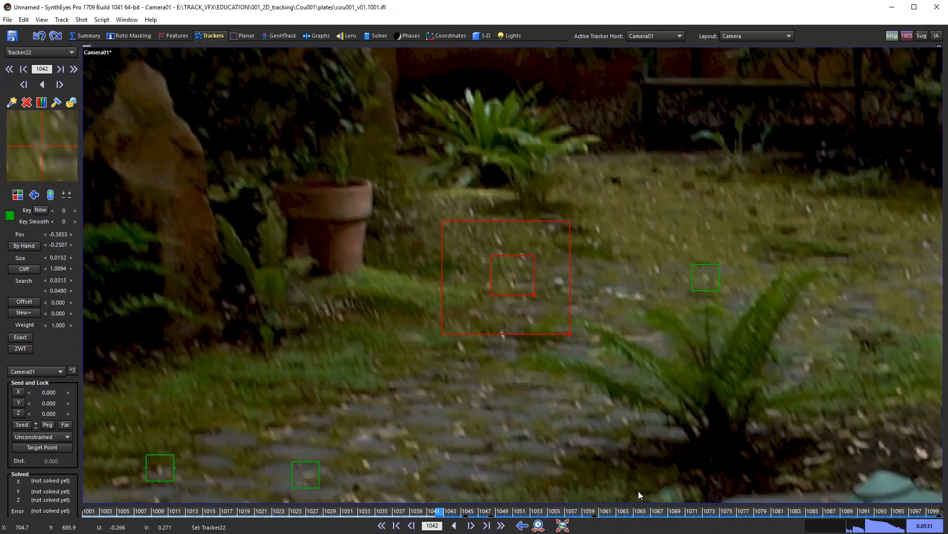
key(Left)
key(Left)
key(Left)
key(Left)
key(Left)
key(Left)
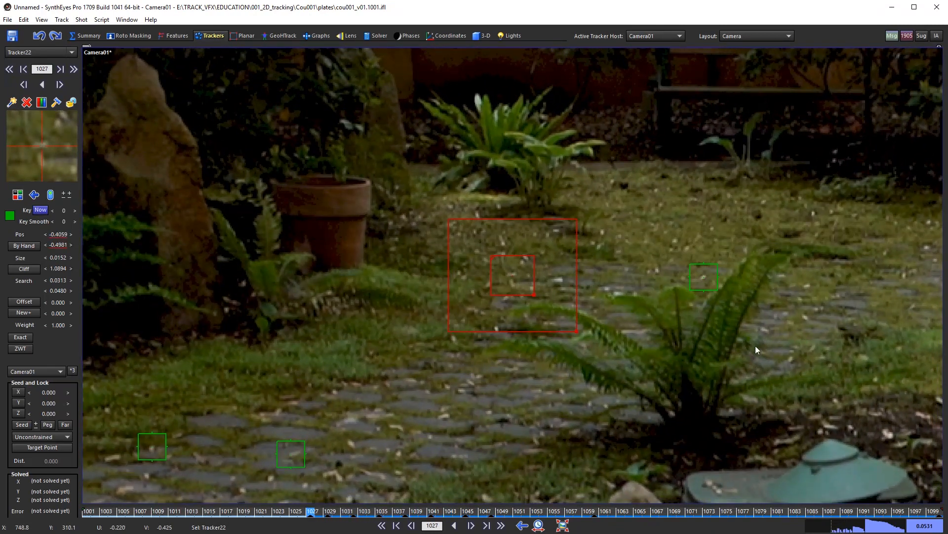
Step: Delete Tracker22's key at frame 1027 and step through its keys at 1029, 1035 and 1041
scroll(516, 279, up, 3)
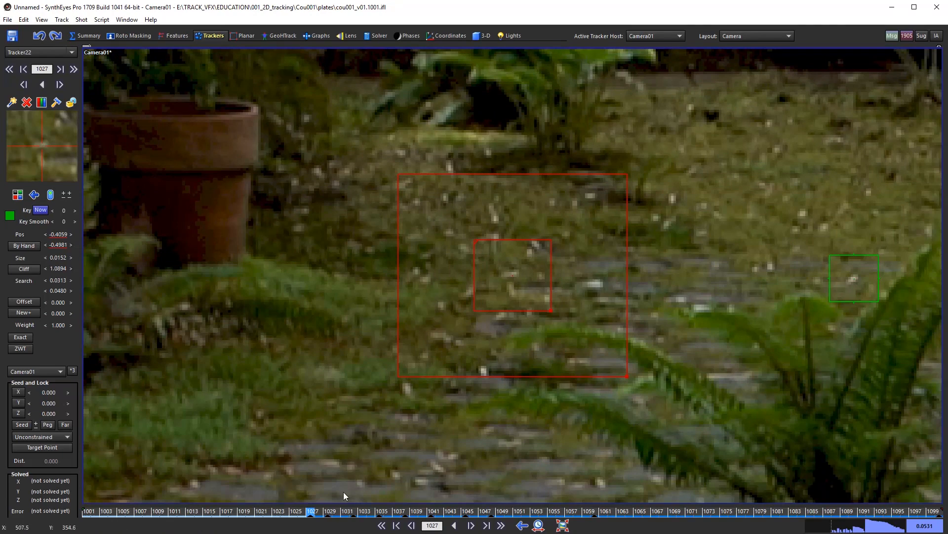
drag(314, 512, 353, 531)
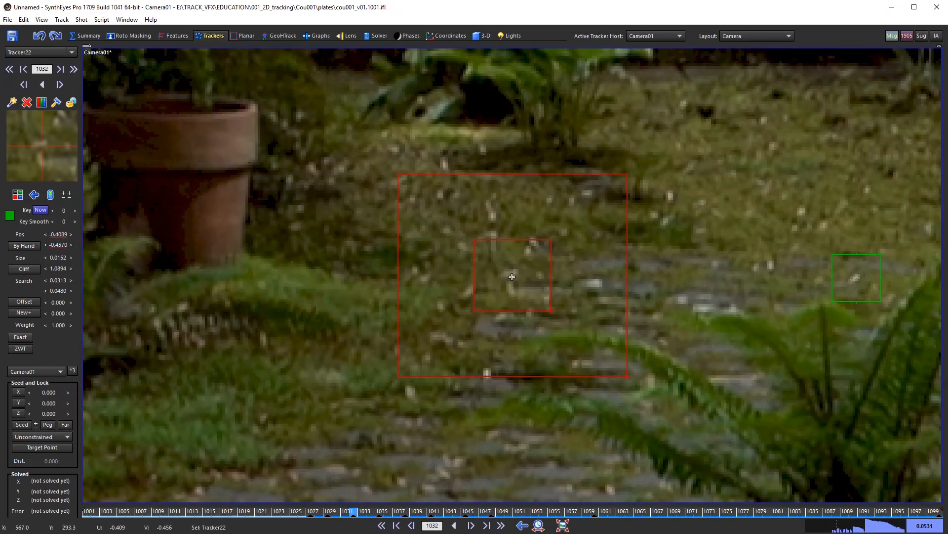
drag(386, 507, 333, 514)
key(ctrl+z)
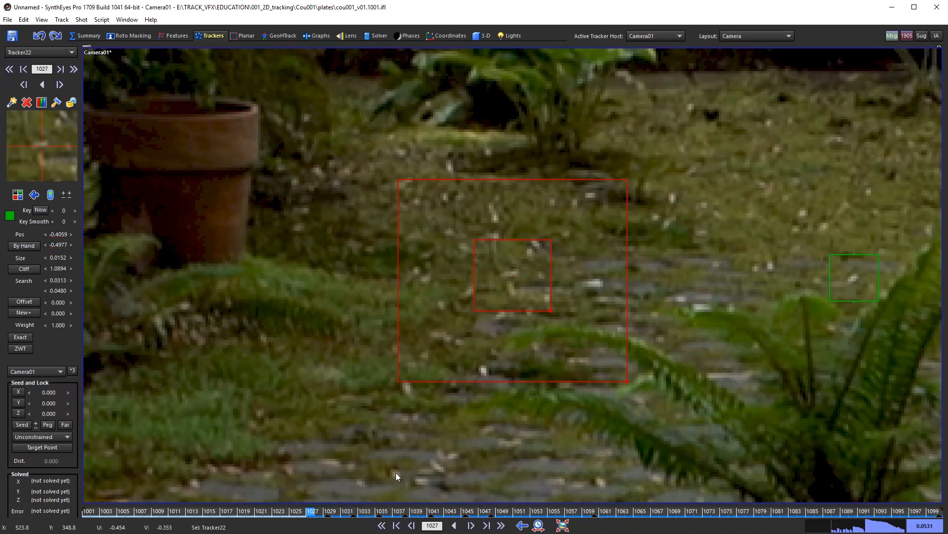
key(f)
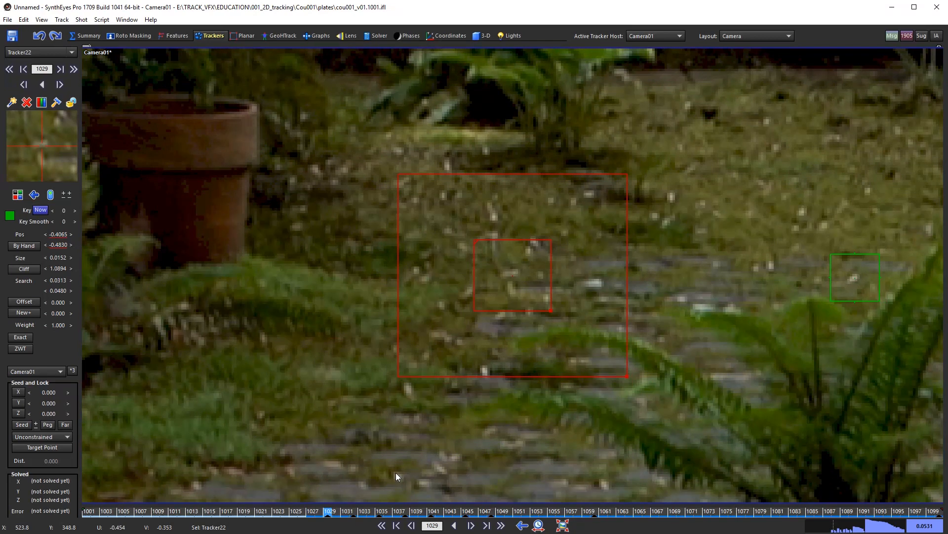
key(f)
key(f)
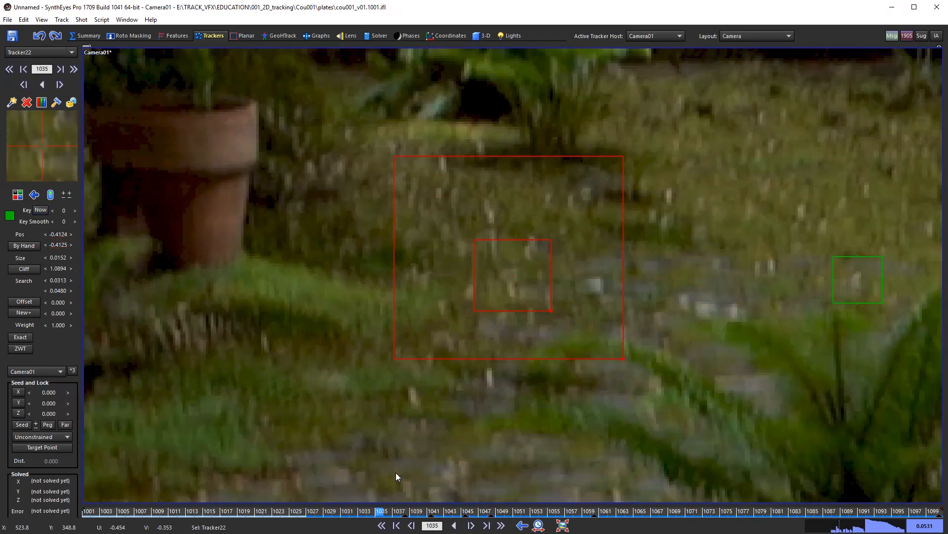
key(f)
key(f)
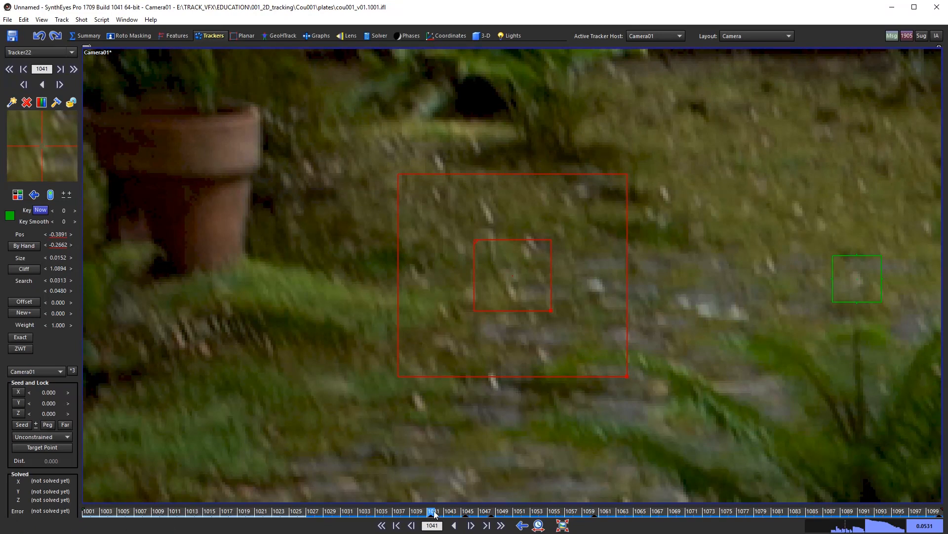
mouse_move(432, 514)
mouse_down()
mouse_move(457, 514)
mouse_move(430, 516)
mouse_up()
Step: Step back from frame 1033 to frame 1001, then scrub to review the trackers across the shot
key(s)
key(s)
key(s)
key(s)
key(s)
key(s)
key(s)
key(s)
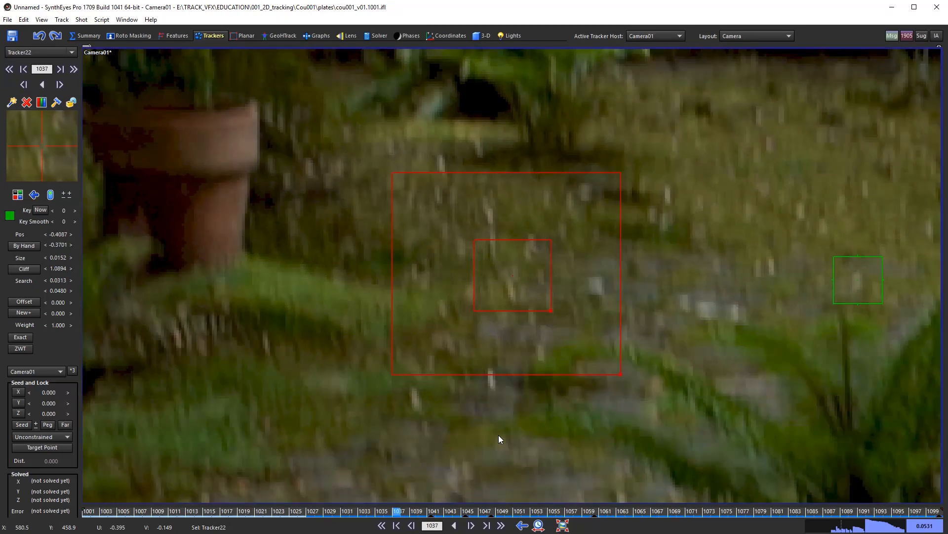
key(d)
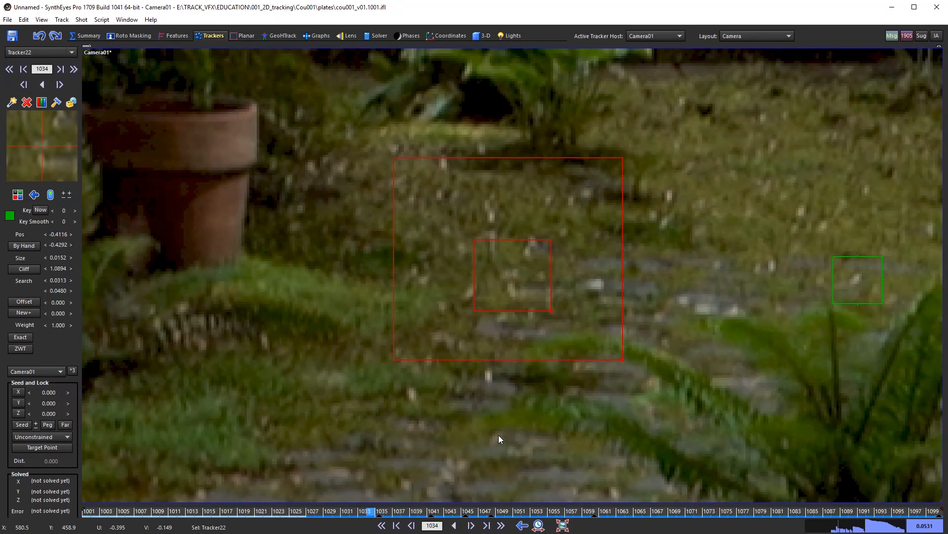
key(d)
key(d)
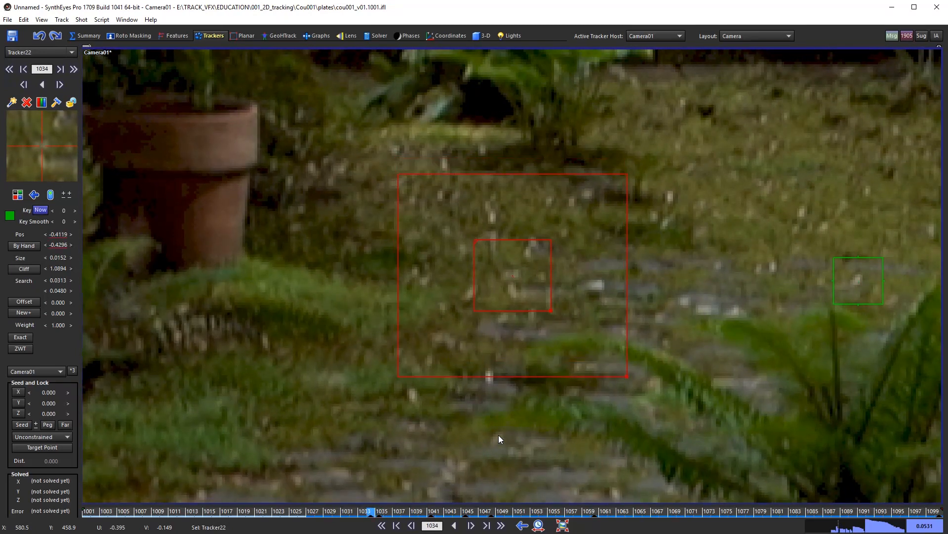
key(s)
key(s)
key(s)
key(s)
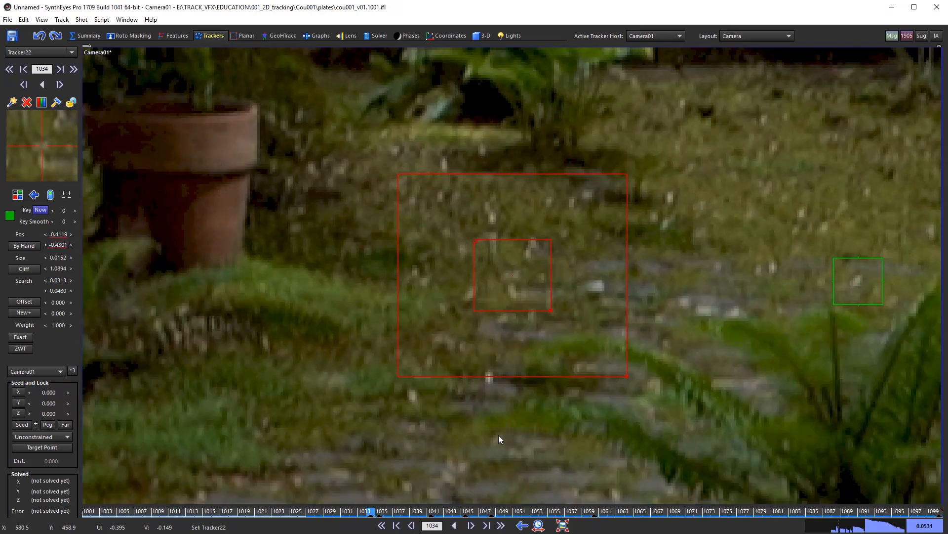
key(s)
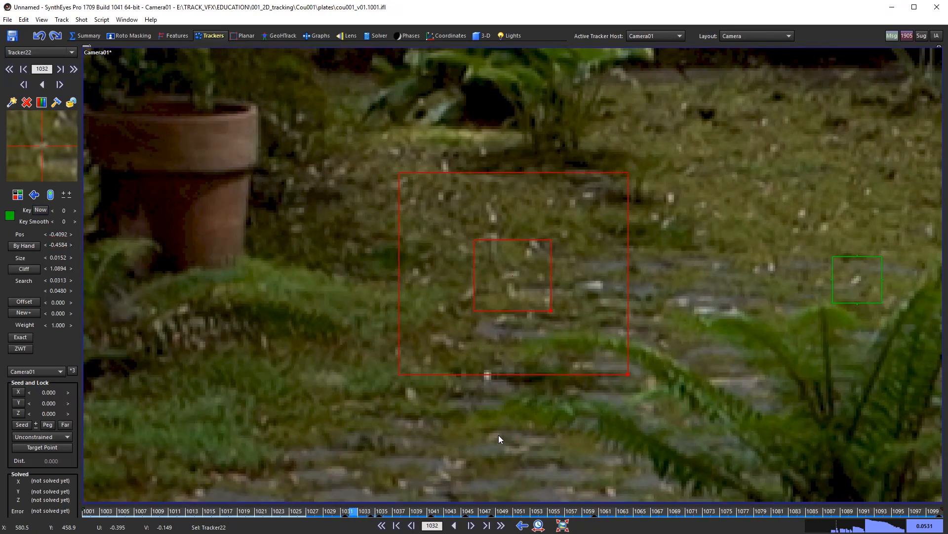
key(s)
key(s)
key(s)
key(s)
key(s)
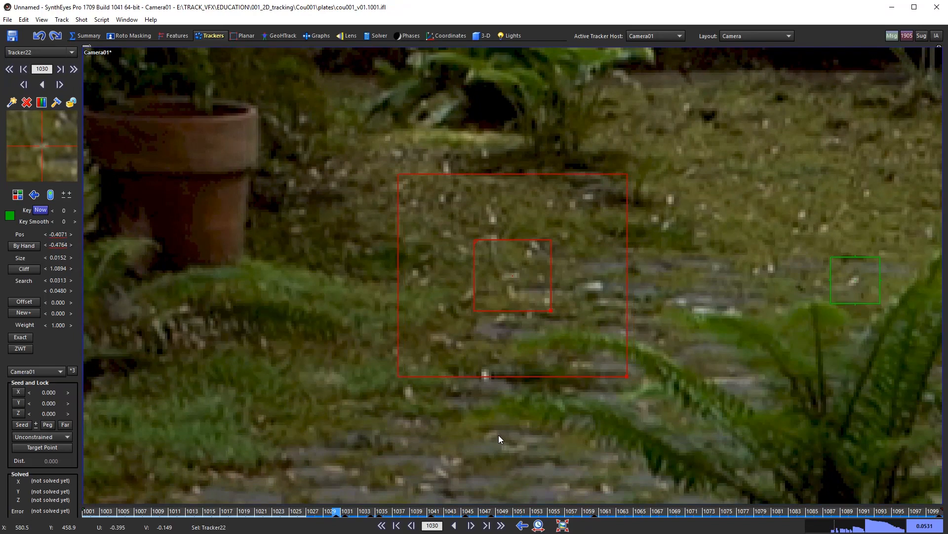
key(s)
key(s)
key(s)
key(s)
key(s)
key(s)
key(s)
key(s)
key(s)
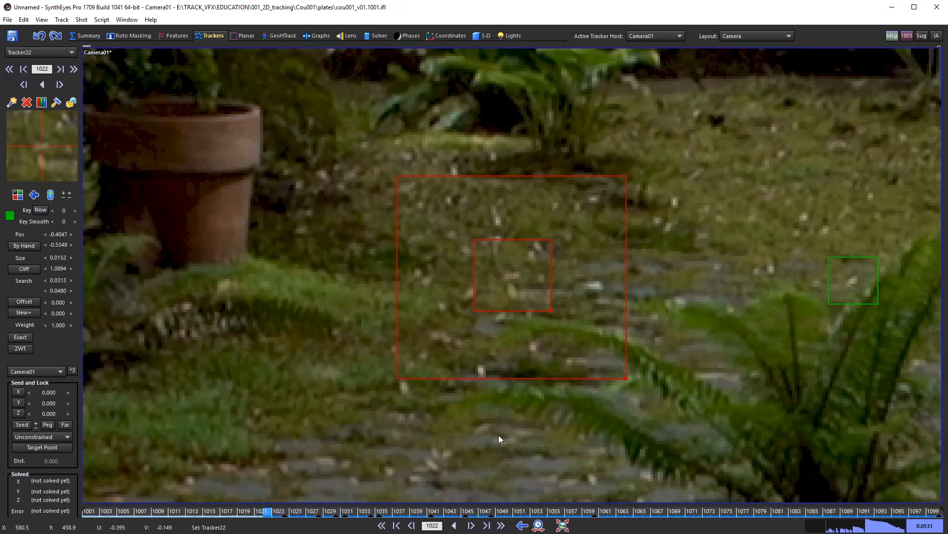
key(s)
key(s)
key(s)
key(s)
key(s)
key(s)
key(s)
key(s)
key(s)
key(s)
key(s)
key(s)
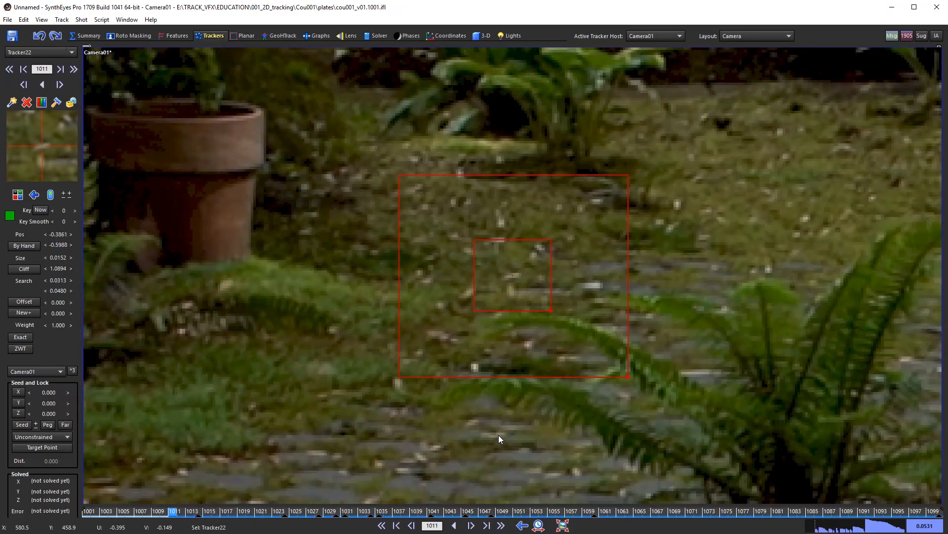
key(s)
key(s)
key(s)
key(s)
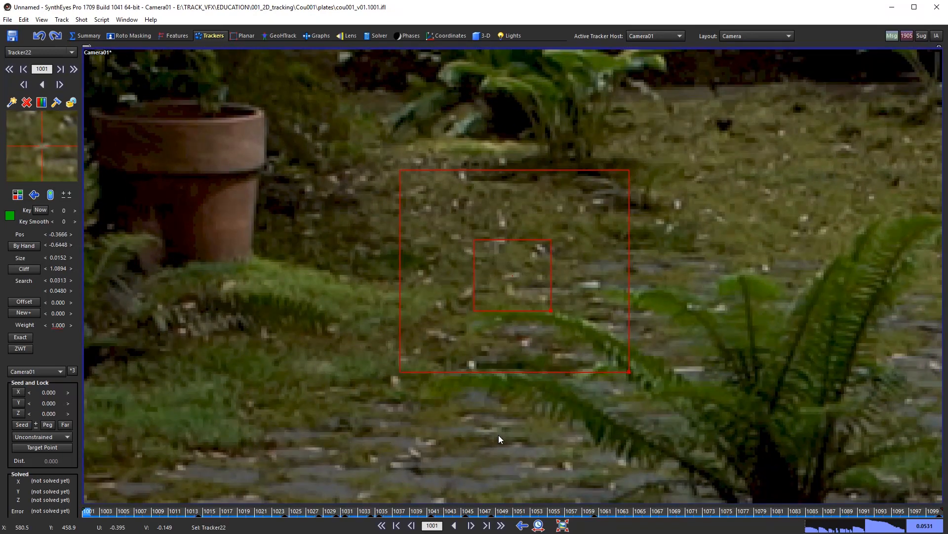
scroll(508, 417, down, 6)
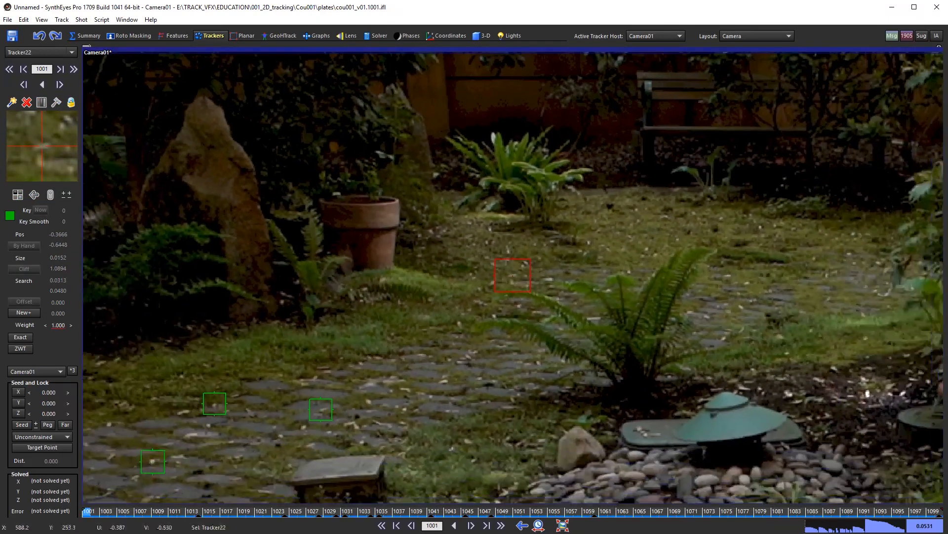
drag(138, 515, 87, 513)
scroll(732, 239, up, 8)
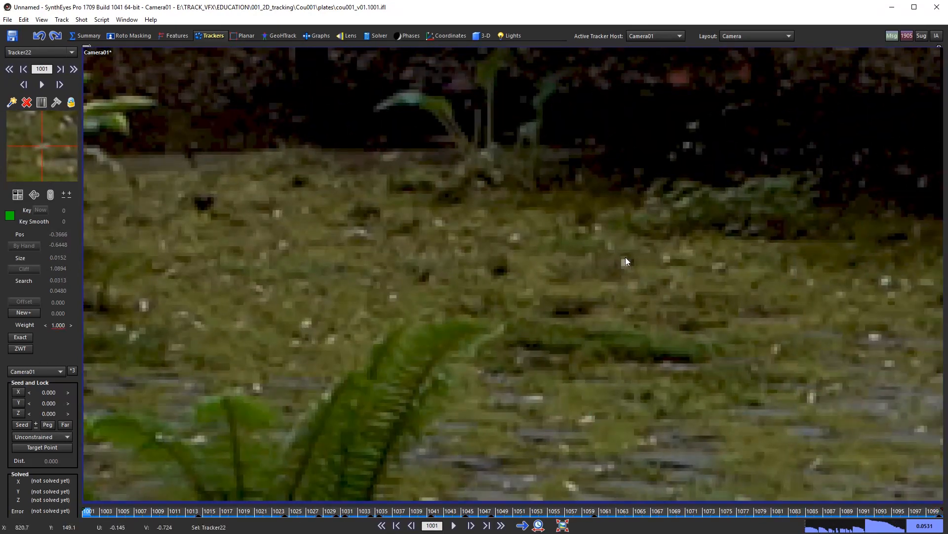
Step: At frame 1037, add Tracker23 centred on a pale grass speck, with smaller pattern and search boxes
drag(231, 516, 399, 514)
scroll(474, 321, down, 8)
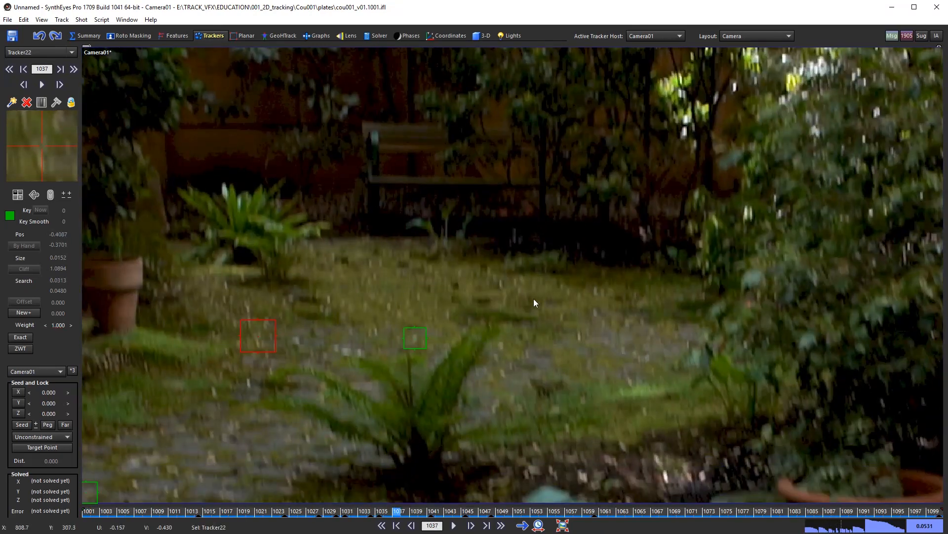
scroll(534, 302, up, 2)
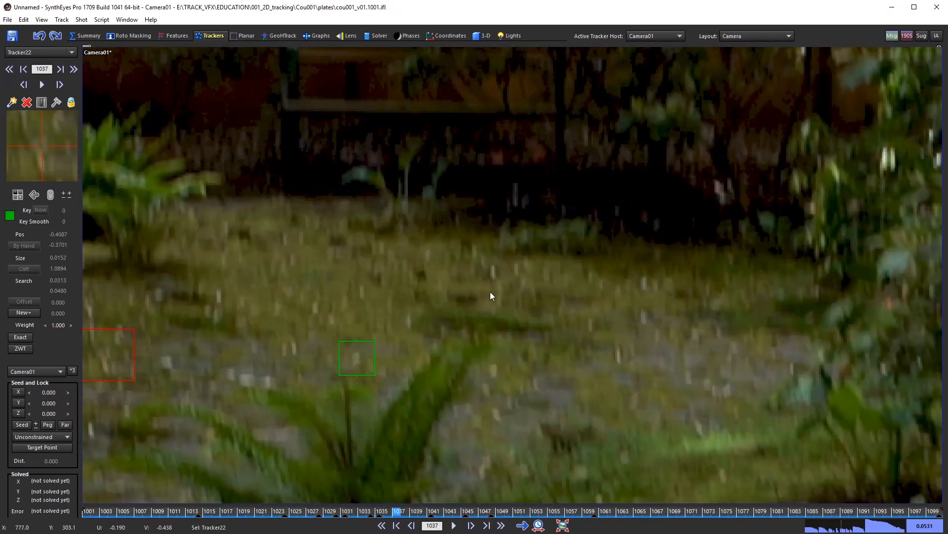
scroll(490, 295, up, 2)
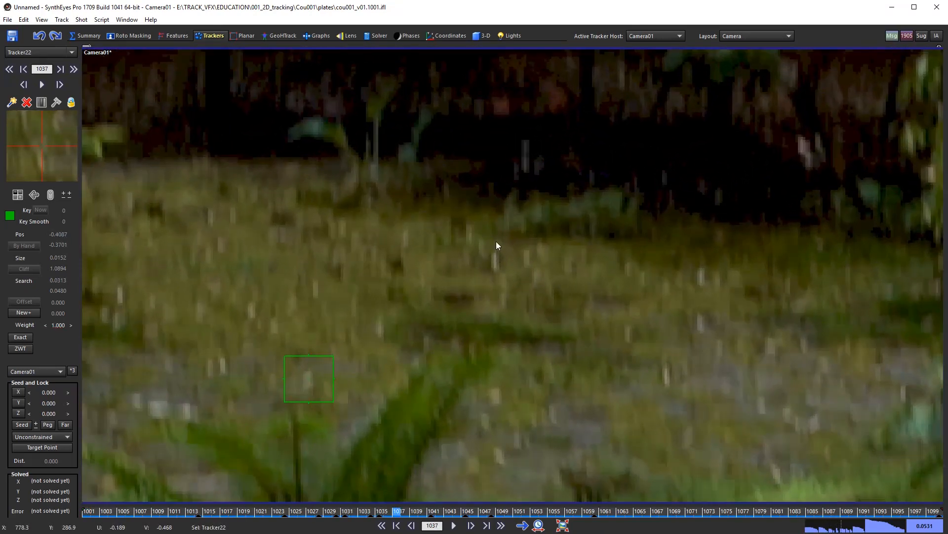
click(495, 261)
drag(495, 262, 495, 260)
drag(533, 297, 525, 286)
scroll(555, 281, down, 1)
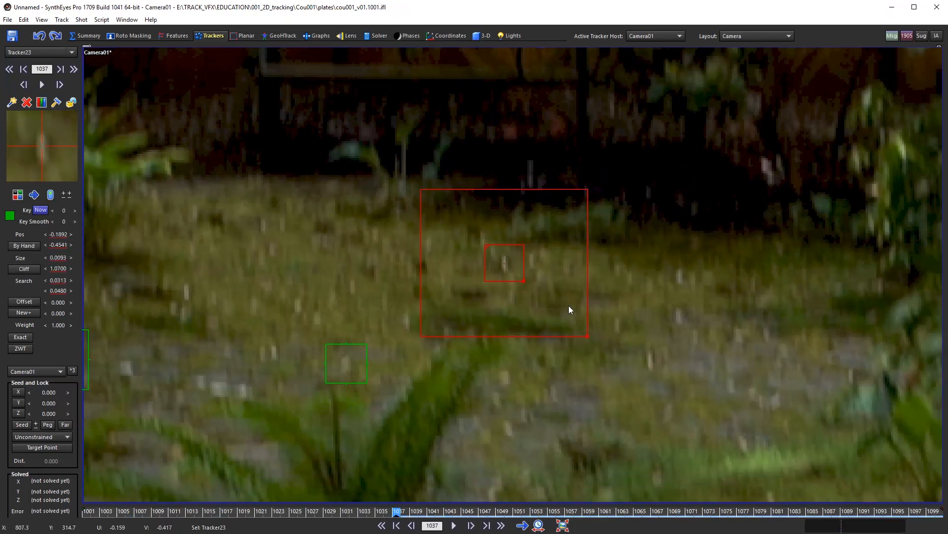
middle_drag(568, 308, 576, 336)
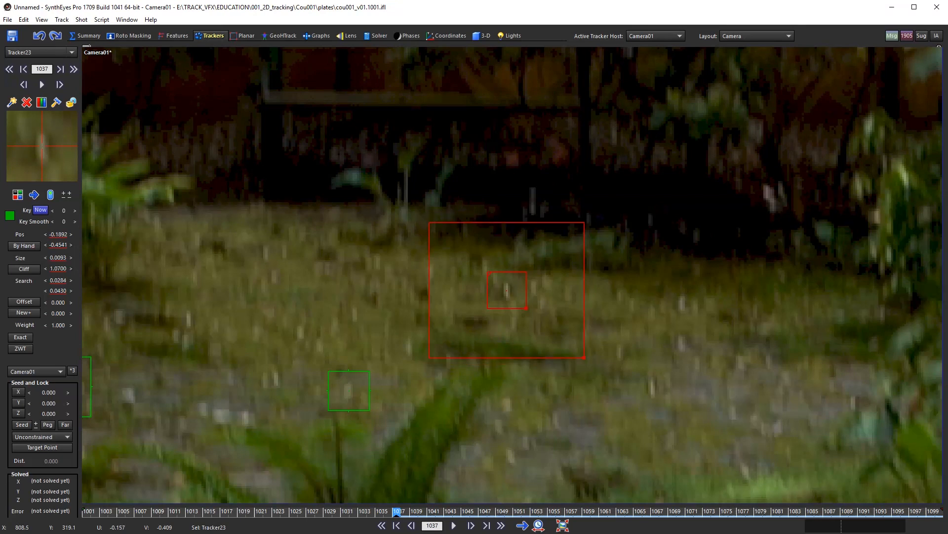
middle_drag(565, 339, 534, 356)
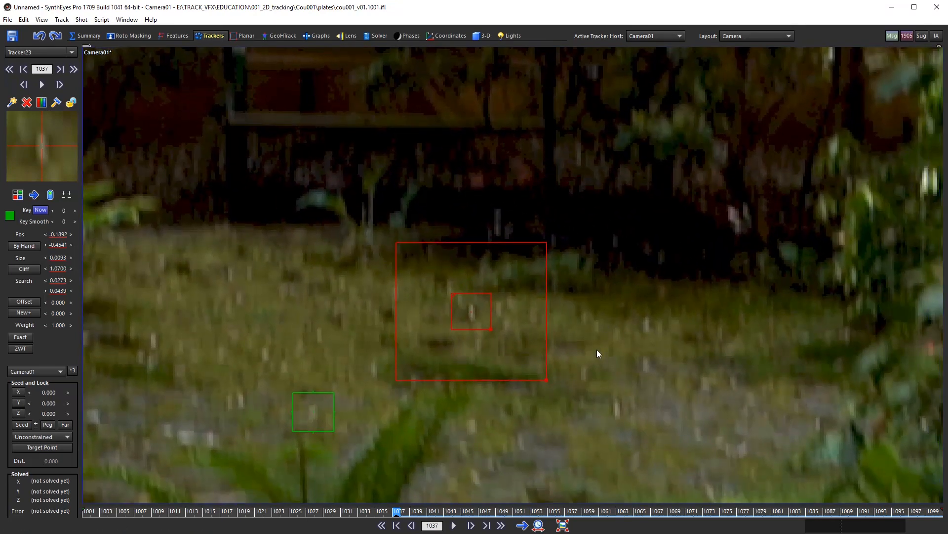
Step: Track Tracker23 forward from frame 1037 through 1068 to the end of the shot
middle_drag(597, 349, 670, 322)
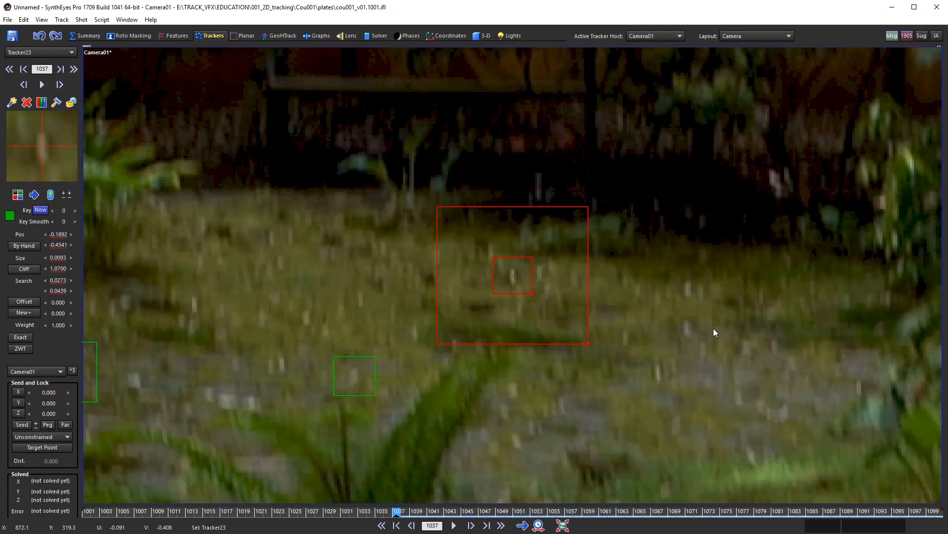
key(Right)
key(Right)
key(Right)
key(Right)
key(Right)
key(Right)
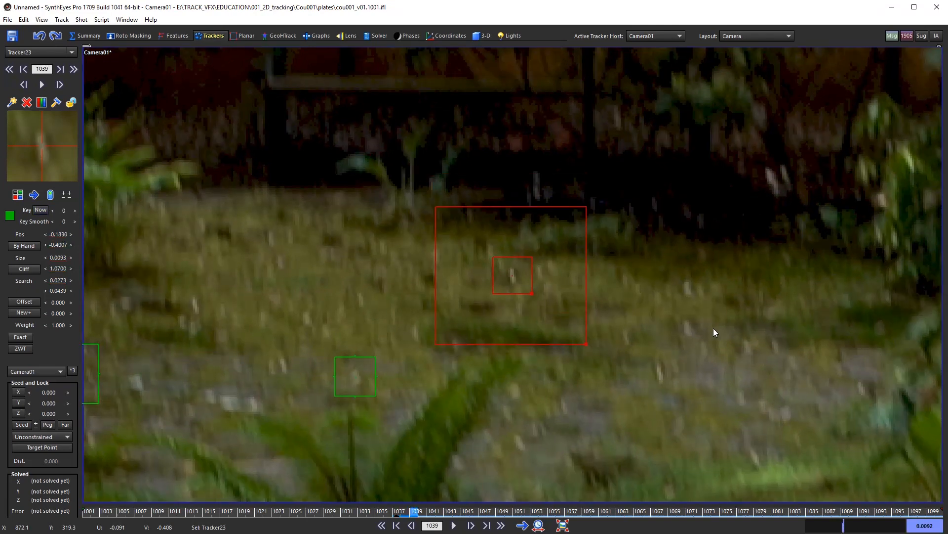
key(Right)
key(Right)
key(Right)
key(Right)
key(Right)
key(Right)
key(Right)
key(Right)
key(Right)
key(Right)
key(Right)
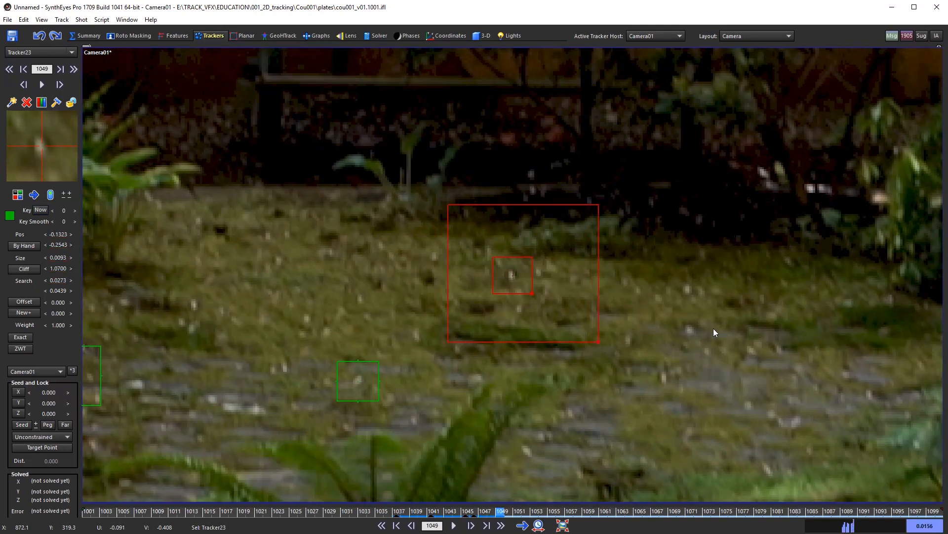
key(Right)
key(Right)
key(Right)
key(Right)
key(Right)
key(Right)
key(Right)
key(Right)
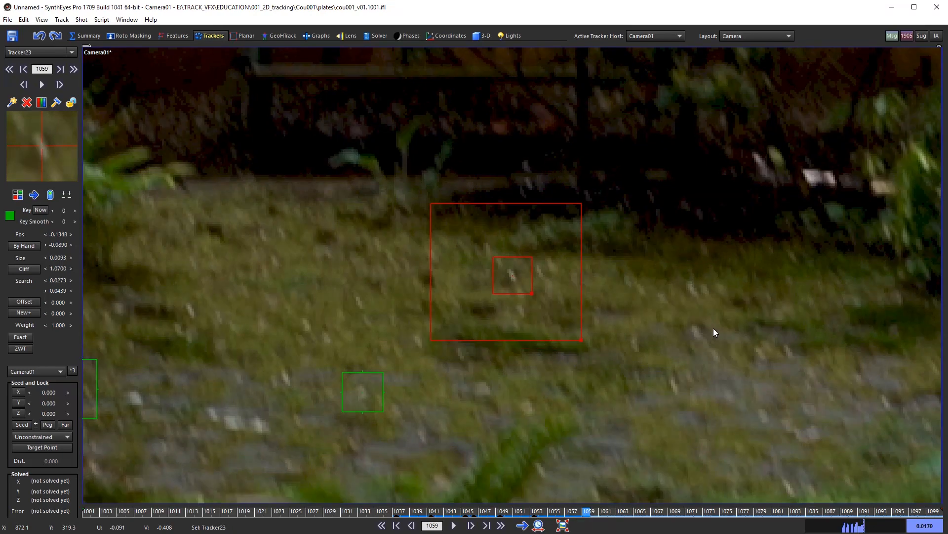
key(Right)
key(Right)
key(Right)
key(Right)
key(Right)
key(Right)
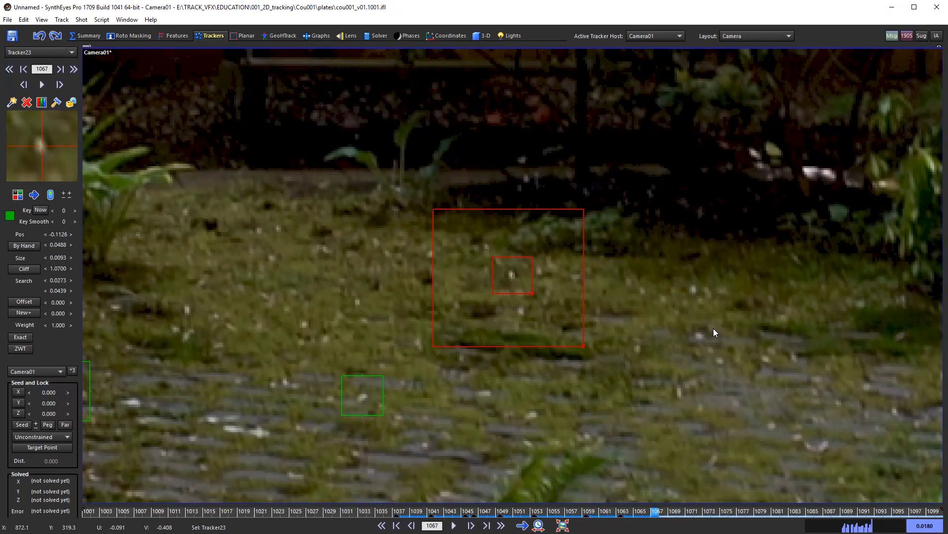
key(space)
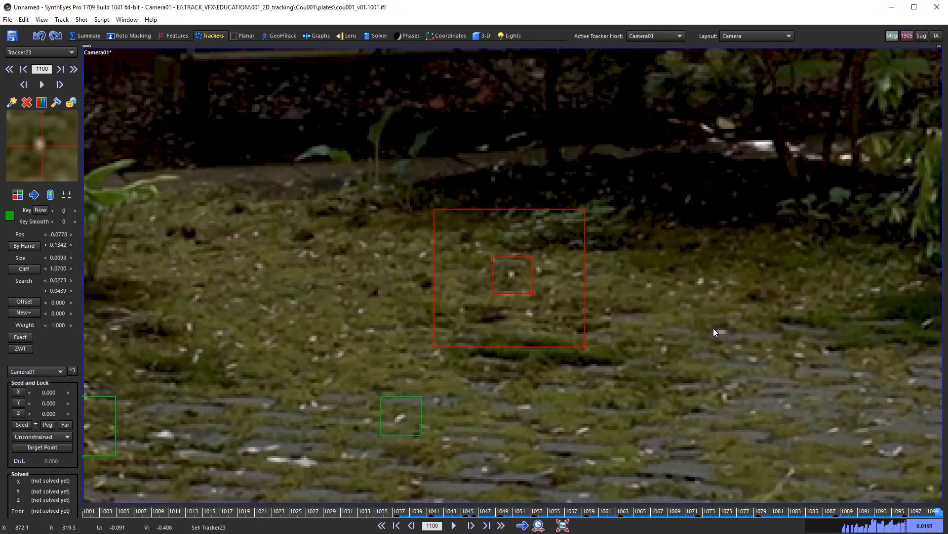
Step: Return to Tracker23's key at frame 1037 and track it backward to frame 1001
key(a)
key(a)
key(a)
key(a)
key(a)
key(a)
key(a)
key(a)
key(a)
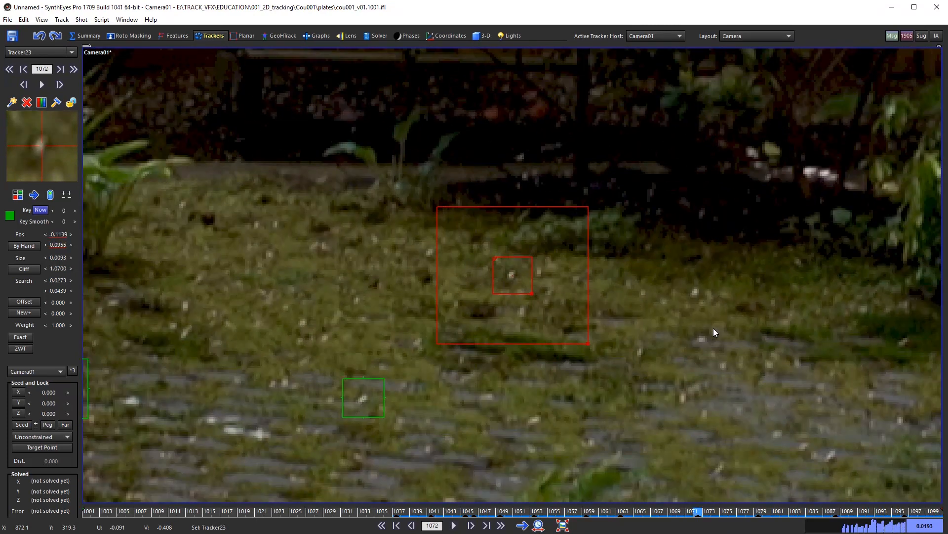
key(a)
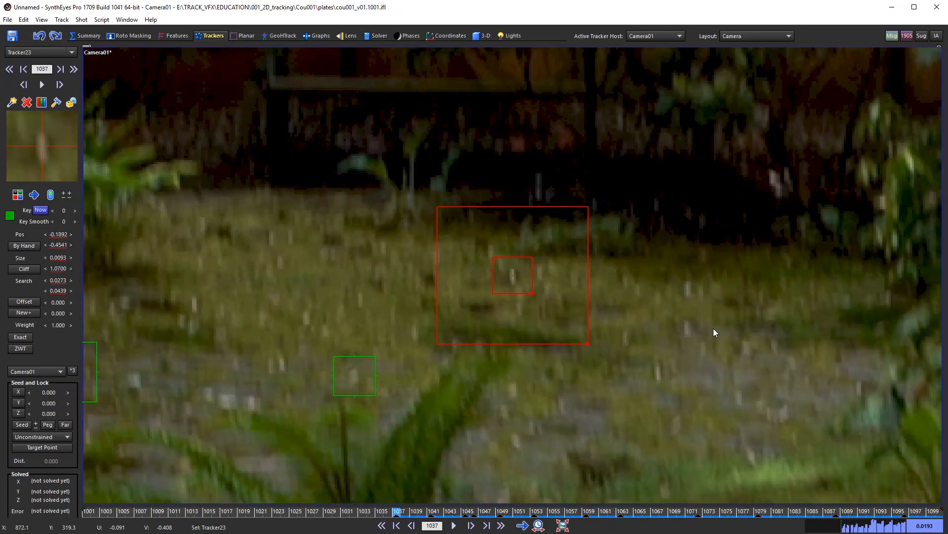
key(a)
key(a)
key(a)
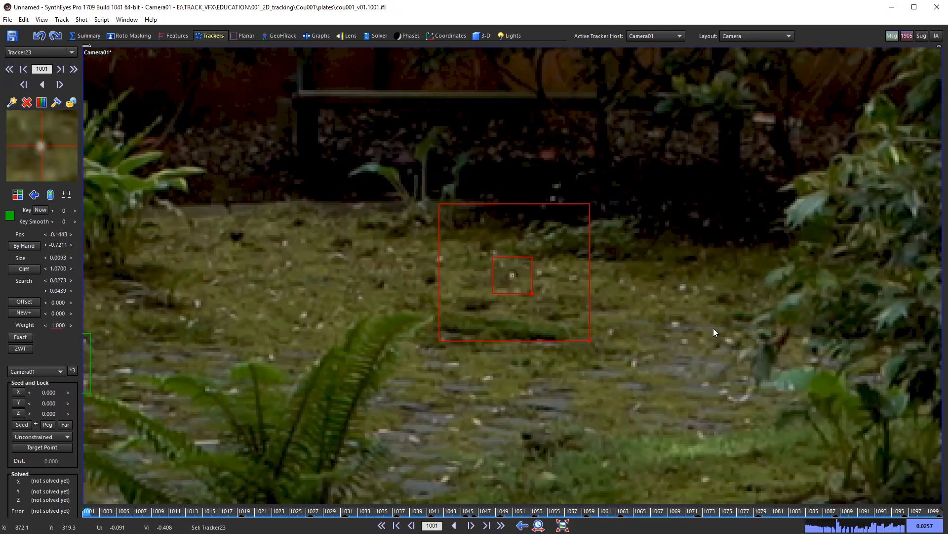
Step: Zoom out over the paving and scrub the shot to check tracker coverage
scroll(683, 325, down, 5)
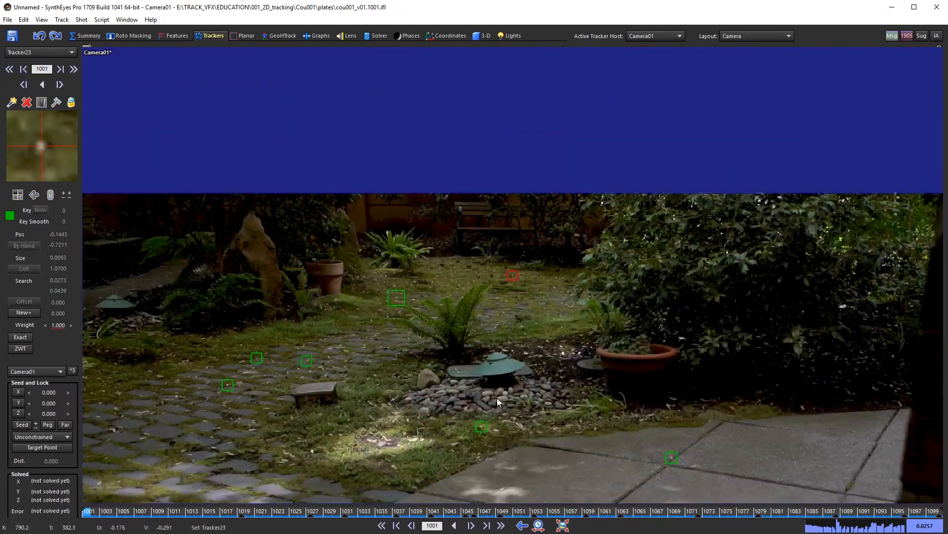
scroll(497, 398, down, 2)
middle_drag(467, 393, 437, 256)
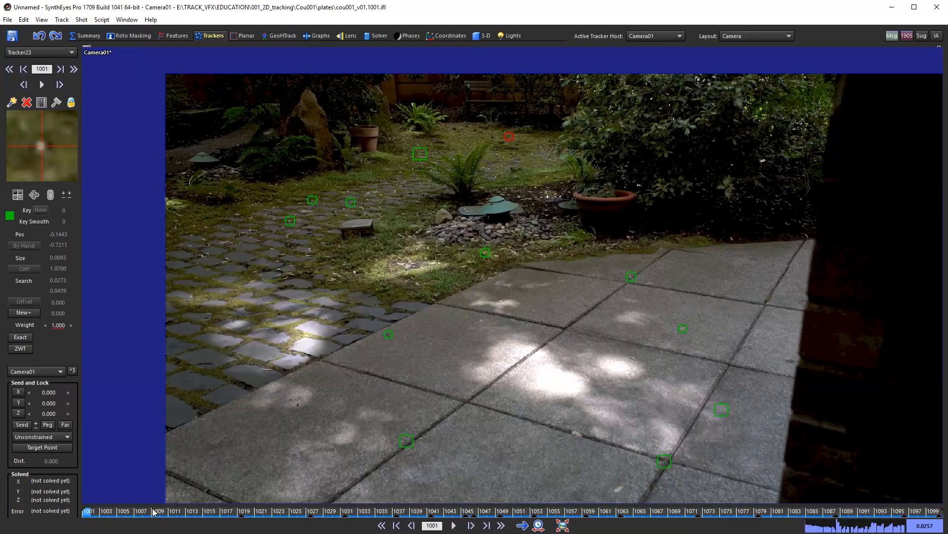
drag(154, 512, 80, 483)
Step: Back at frame 1001, zoom in and add Tracker24 on the paving right of the fern
scroll(487, 148, up, 5)
middle_drag(532, 181, 556, 282)
scroll(555, 243, up, 5)
scroll(584, 266, up, 3)
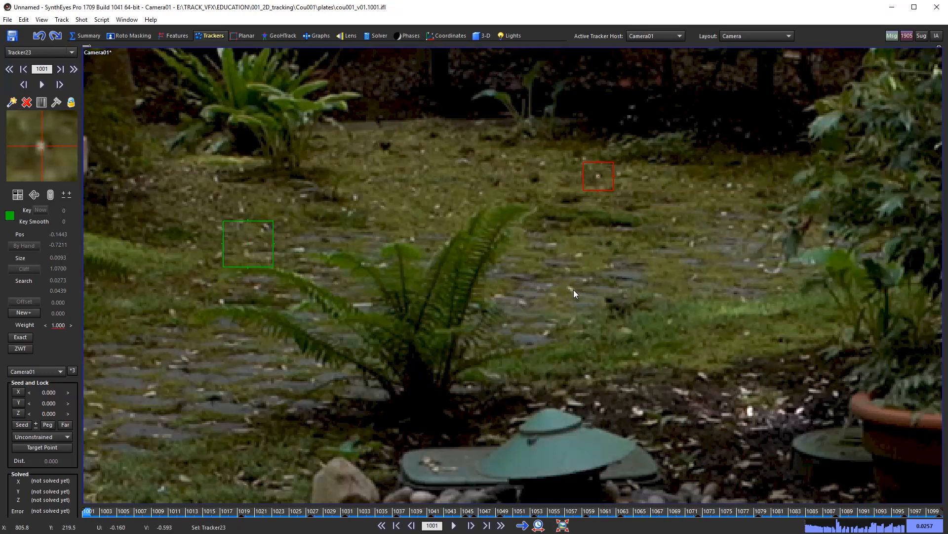
click(568, 285)
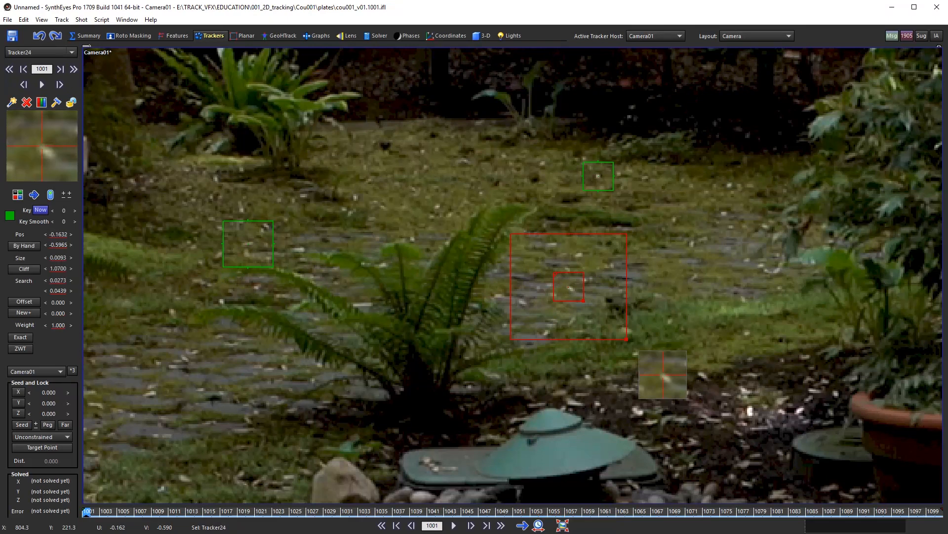
Step: Track Tracker24 forward from frame 1001 to about 1057, until it loses the light spot
middle_drag(670, 275, 614, 262)
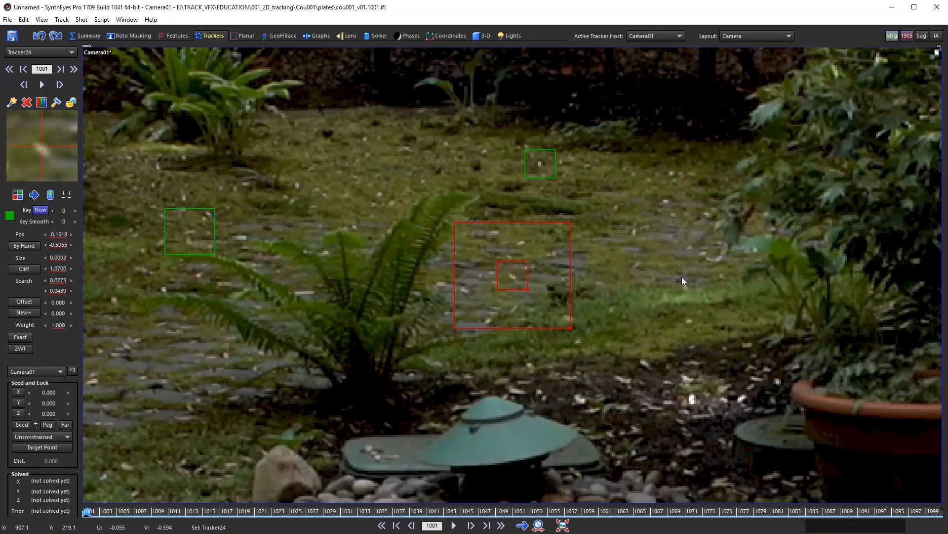
key(d)
key(d)
key(d)
key(d)
key(d)
key(d)
key(d)
key(d)
key(d)
key(d)
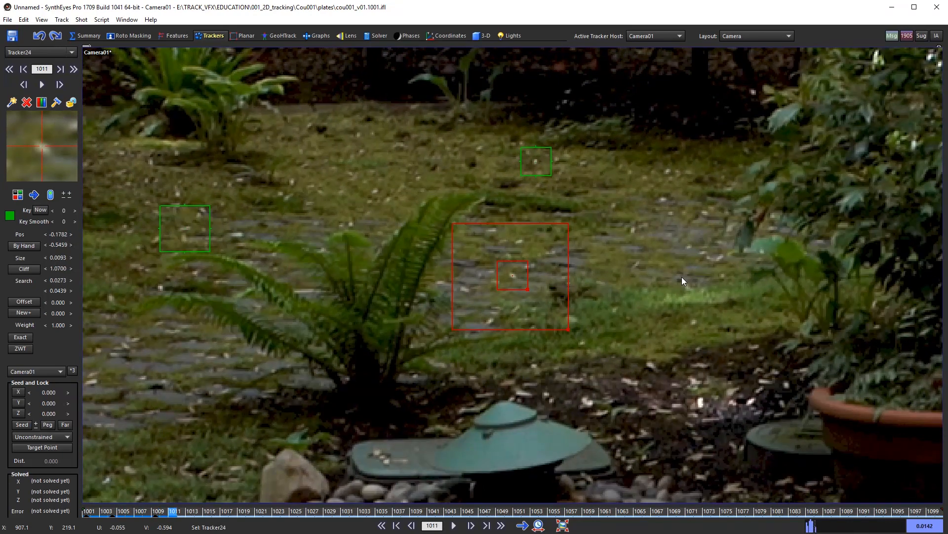
key(space)
key(space)
key(d)
key(d)
key(d)
key(d)
key(d)
key(d)
key(d)
key(d)
key(d)
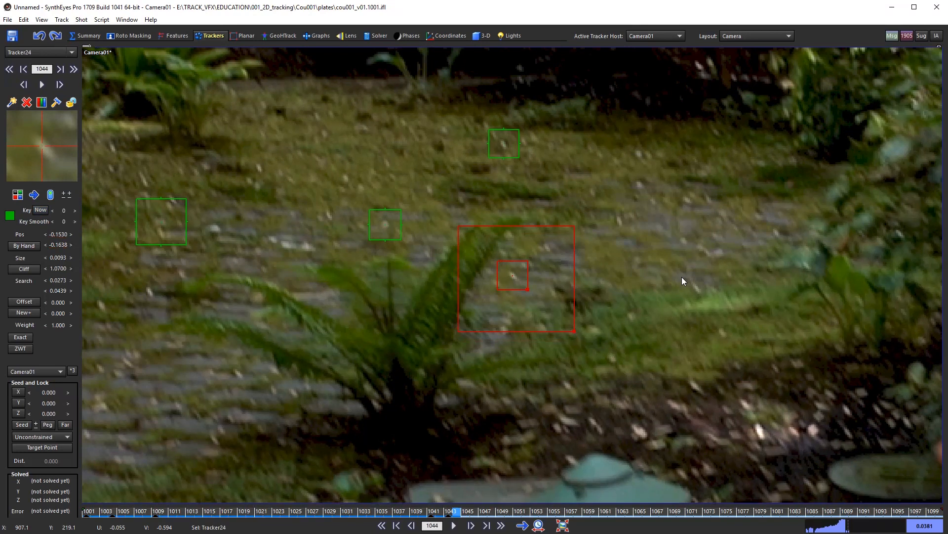
key(d)
key(d)
key(d)
key(d)
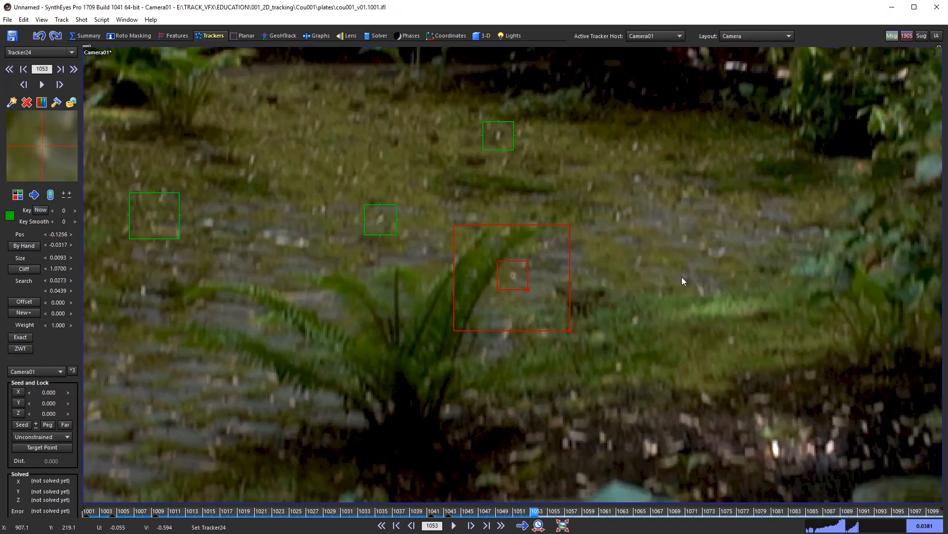
key(d)
key(d)
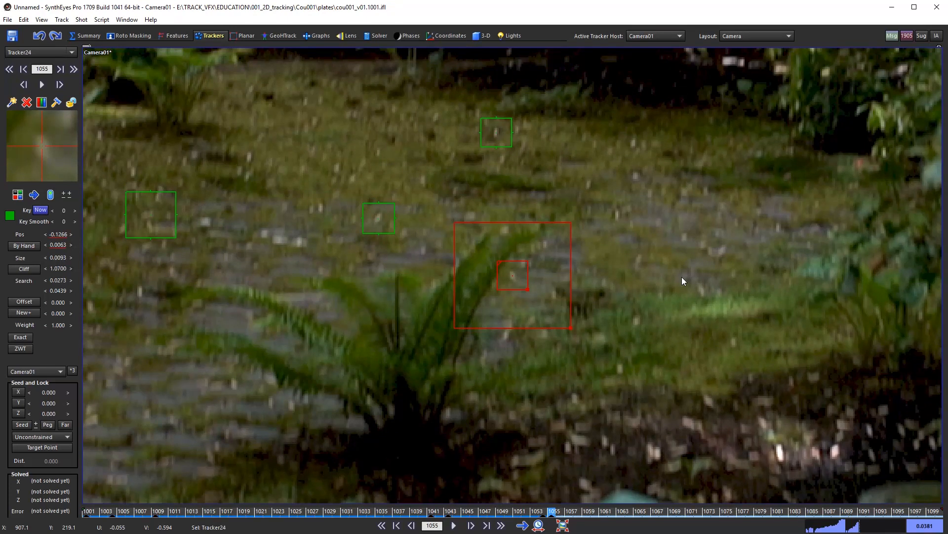
key(d)
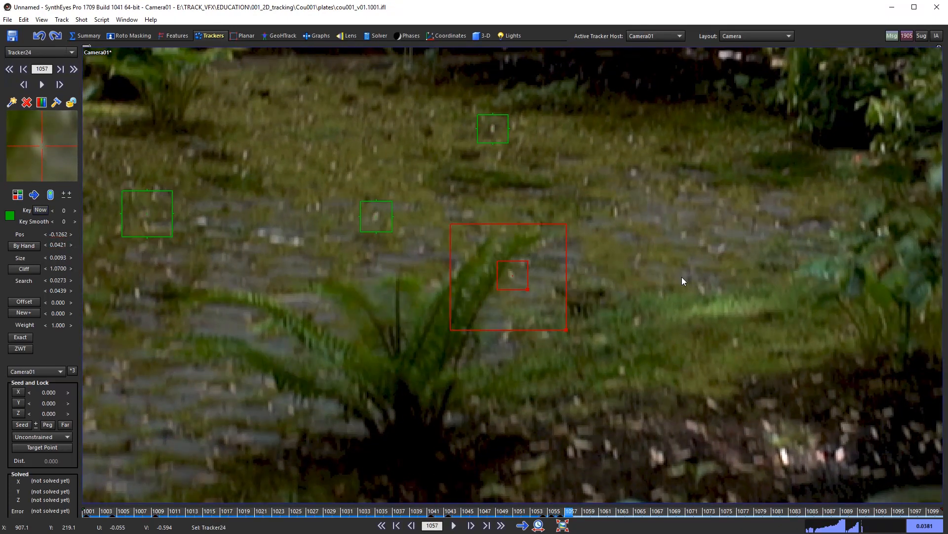
key(d)
key(d)
key(d)
key(d)
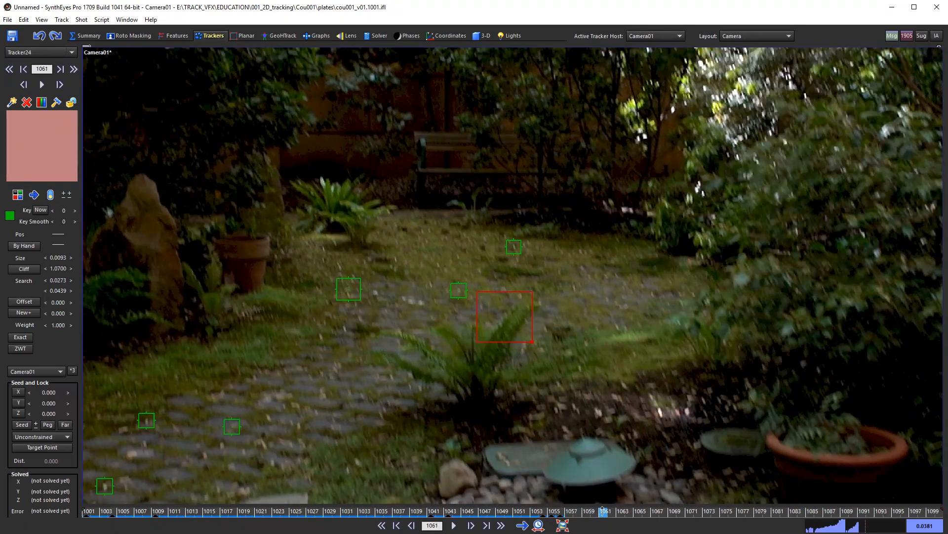
Step: At frame 1081, try placing Tracker24 on the paving, then remove that trial key
drag(604, 512, 774, 531)
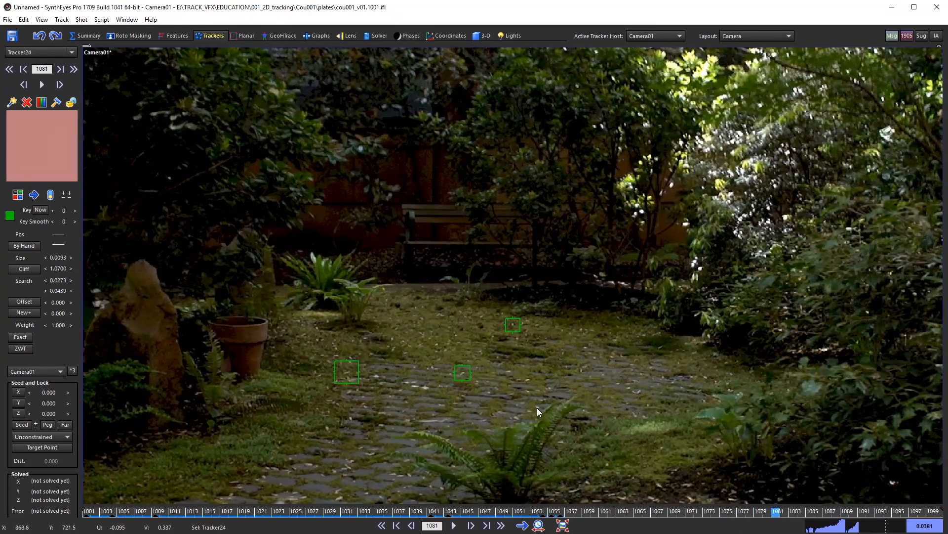
scroll(537, 395, up, 1)
scroll(536, 407, up, 1)
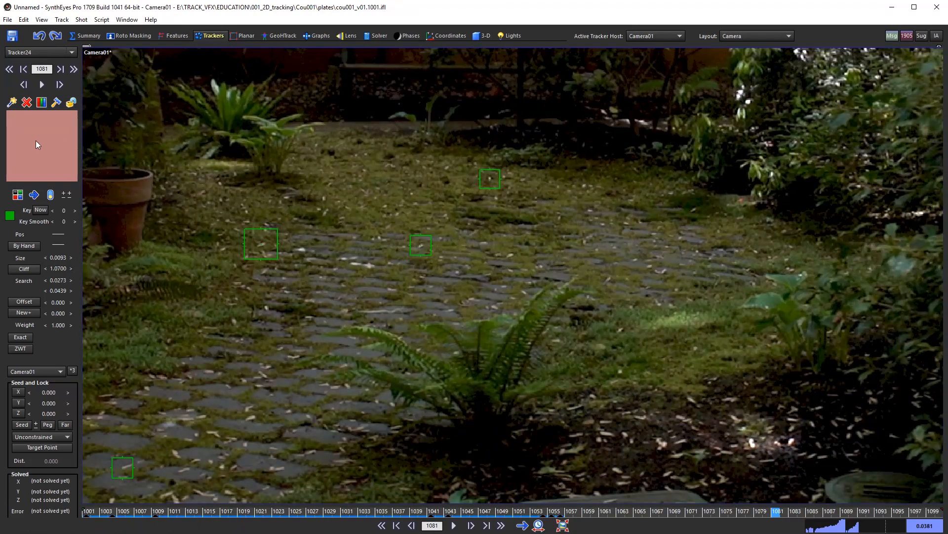
drag(481, 106, 479, 122)
drag(48, 169, 40, 157)
right_click(40, 157)
scroll(473, 310, down, 4)
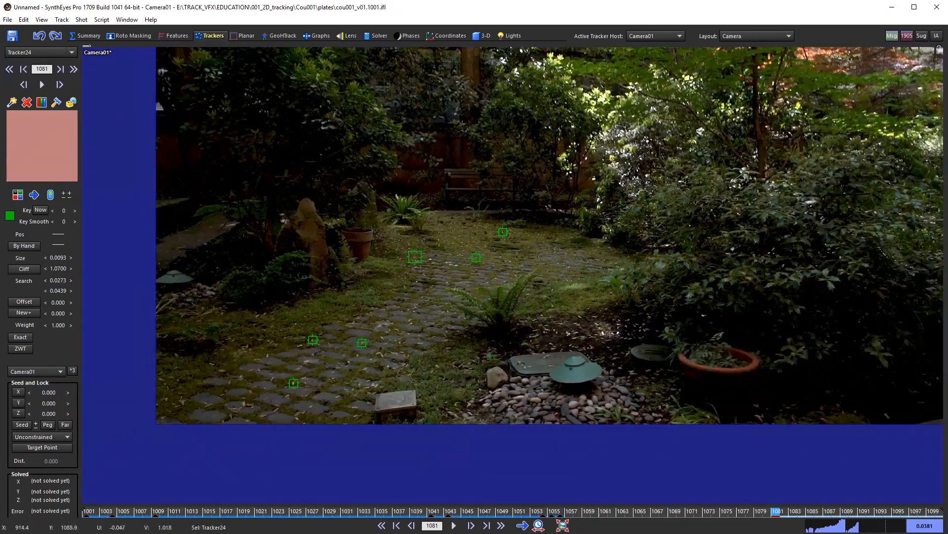
scroll(515, 304, up, 4)
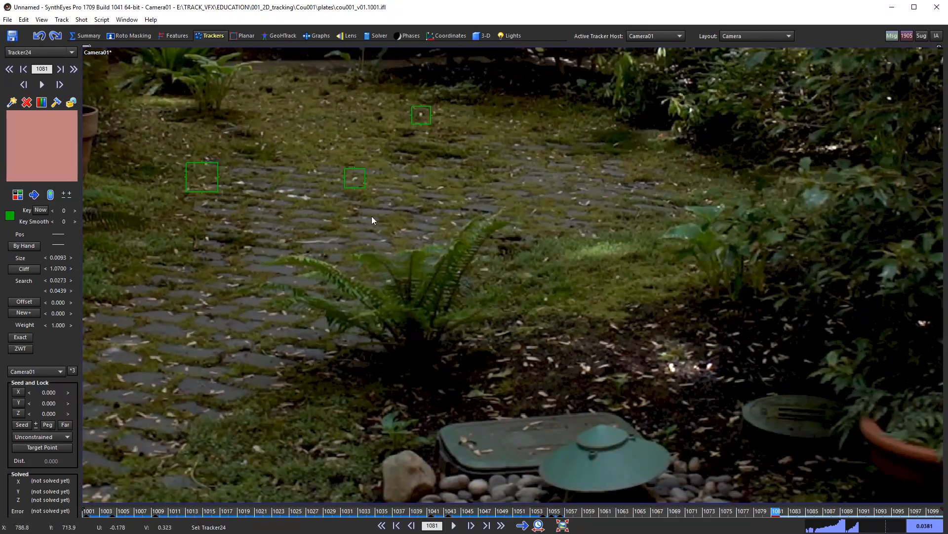
scroll(428, 232, up, 2)
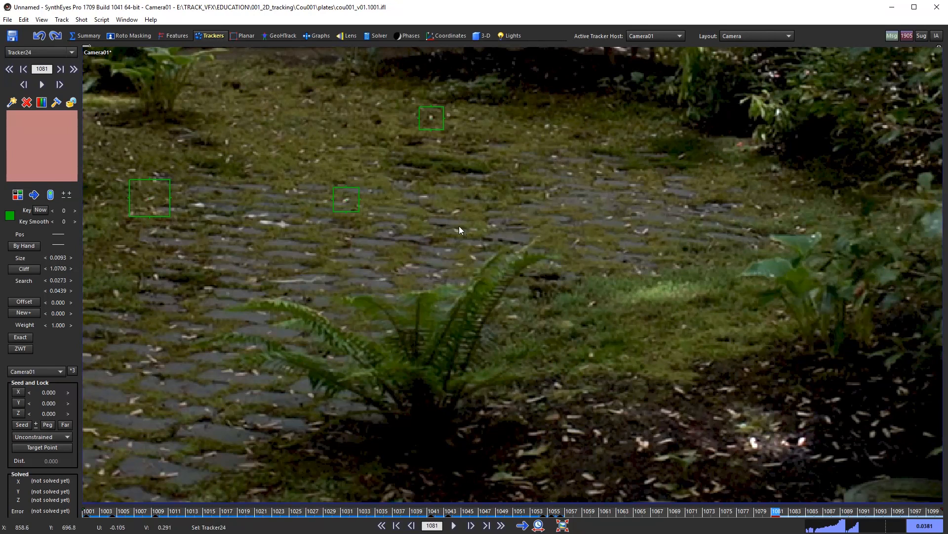
Step: Key Tracker24 at frame 1081 on the pale paving speck above the fern, at -0.0938, 0.3349
click(473, 258)
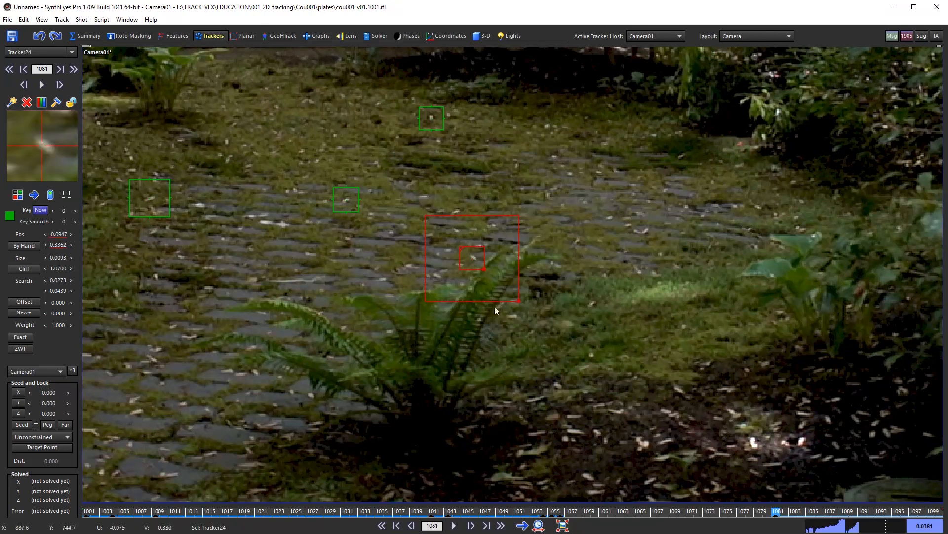
mouse_move(473, 257)
mouse_down()
mouse_move(561, 243)
mouse_move(604, 186)
mouse_move(482, 238)
mouse_move(474, 272)
mouse_up()
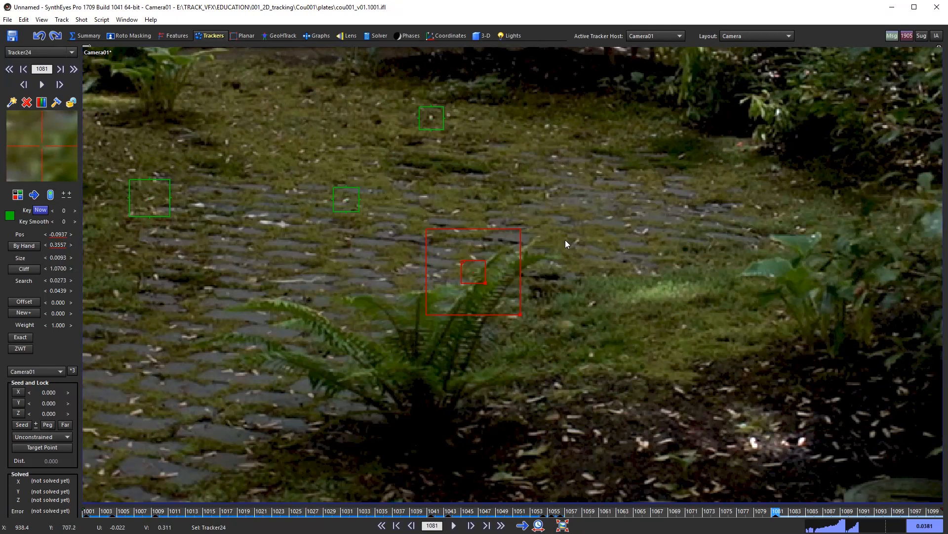
mouse_move(473, 251)
mouse_down()
mouse_move(447, 246)
mouse_move(522, 252)
mouse_move(439, 255)
mouse_move(489, 253)
mouse_move(452, 257)
mouse_move(557, 216)
mouse_move(458, 261)
mouse_move(474, 257)
mouse_up()
scroll(480, 279, up, 2)
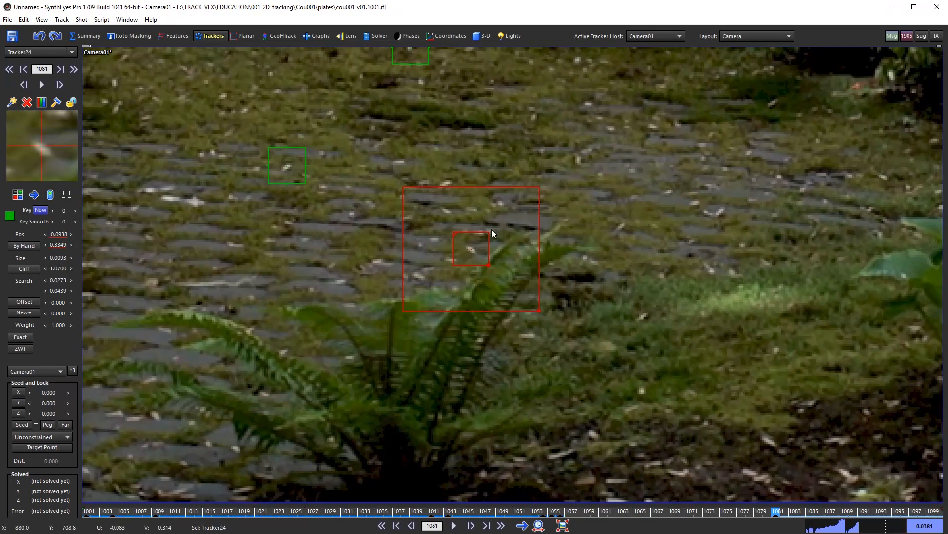
middle_drag(491, 229, 465, 283)
middle_drag(398, 303, 480, 283)
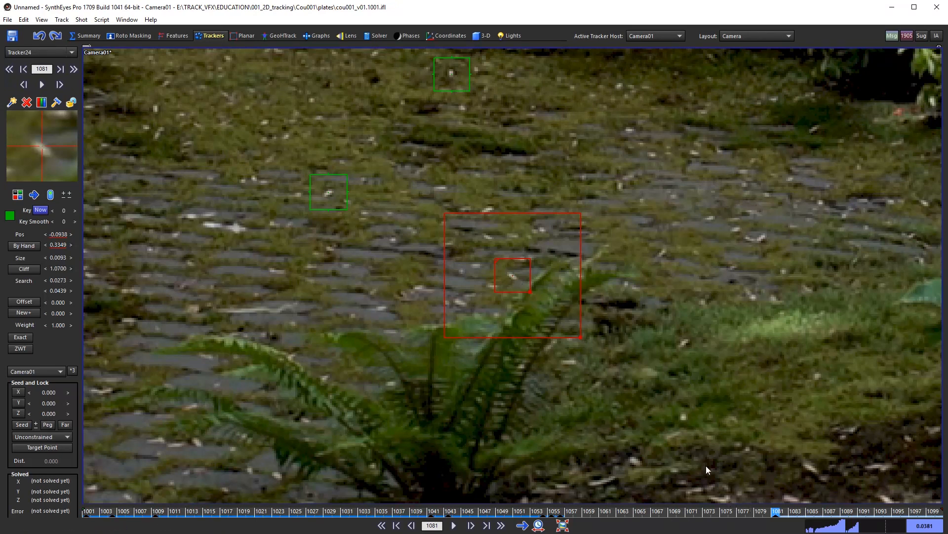
drag(770, 514, 560, 515)
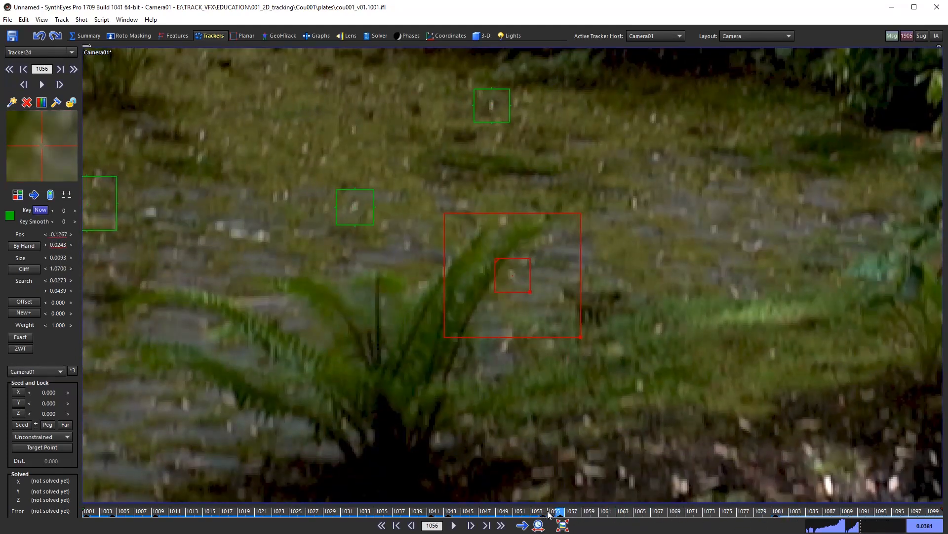
Step: Toggle between frames 1056 and 1081 to compare Tracker24's placement
key(a)
key(a)
key(f)
key(f)
key(f)
key(a)
key(f)
key(a)
key(f)
key(a)
key(f)
key(f)
key(a)
key(f)
key(a)
key(f)
key(a)
key(f)
key(a)
key(f)
key(a)
key(f)
key(a)
Step: From frame 1081, track Tracker24 forward through frame 1090 to the last frame
key(f)
key(a)
key(f)
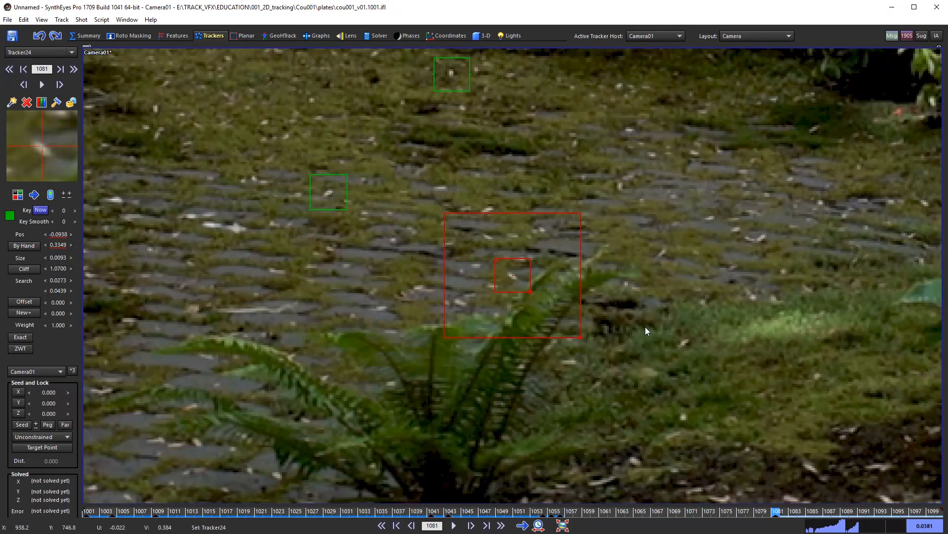
key(d)
key(d)
key(d)
key(d)
key(d)
key(d)
key(d)
key(d)
key(d)
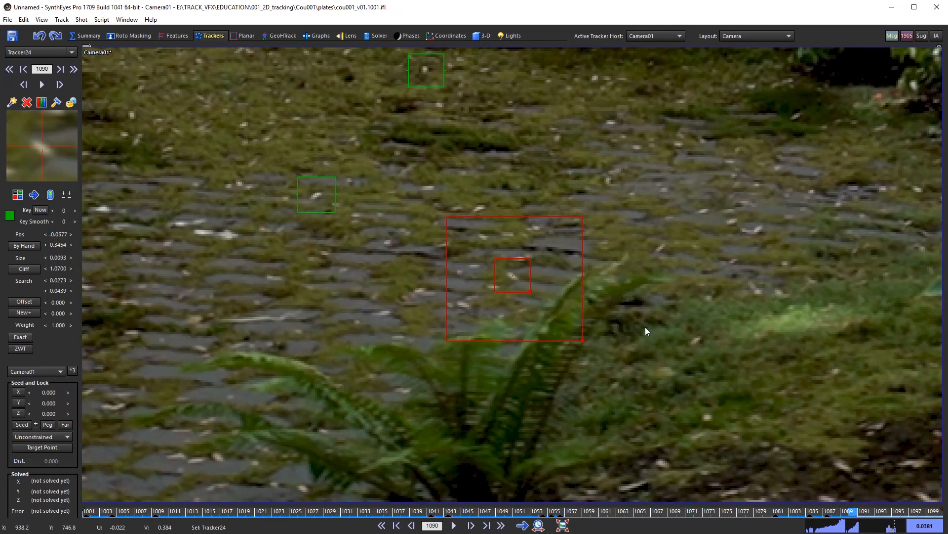
key(d)
key(d)
key(d)
key(d)
key(d)
key(d)
key(d)
key(d)
key(d)
key(d)
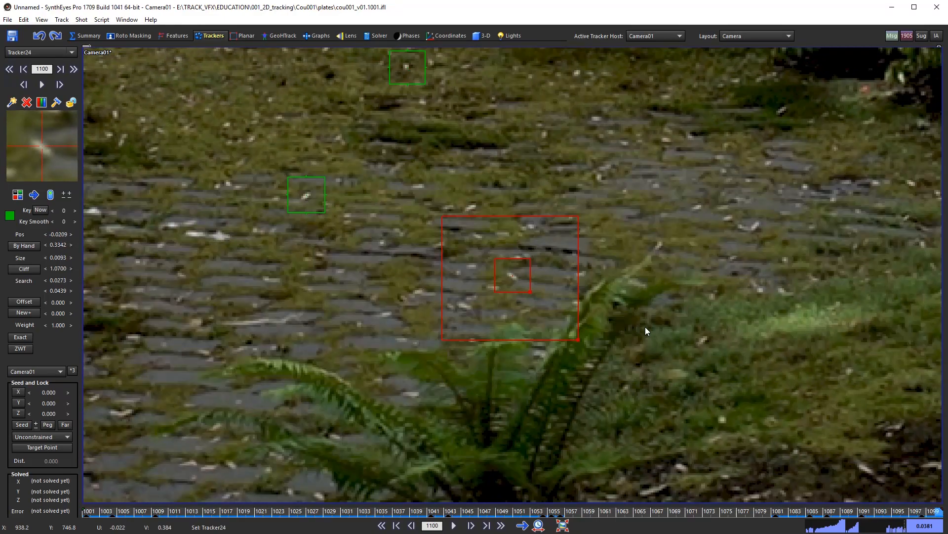
Step: Rewind to frame 1001, frame the full plate, and look over the camera solver settings
scroll(644, 265, down, 6)
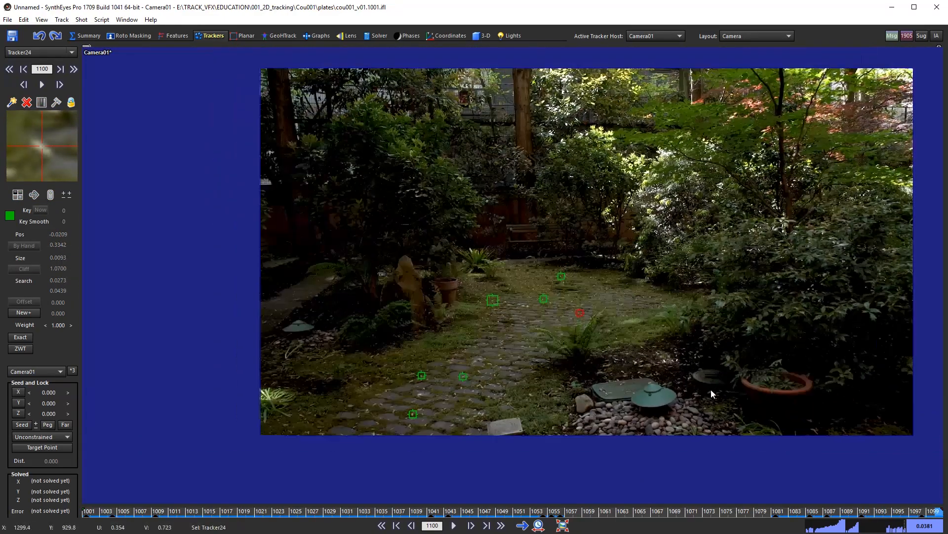
scroll(711, 389, up, 2)
drag(930, 516, 86, 516)
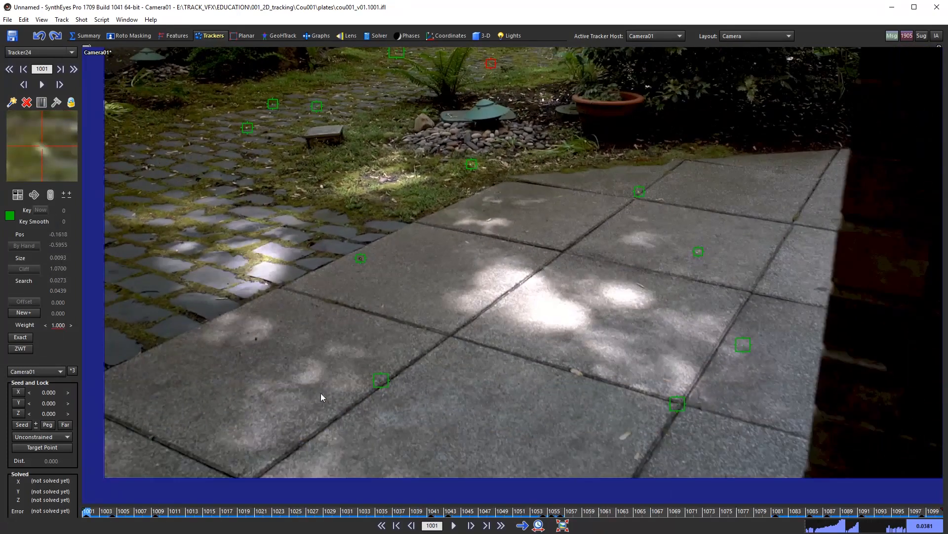
scroll(462, 388, down, 5)
middle_drag(579, 368, 559, 412)
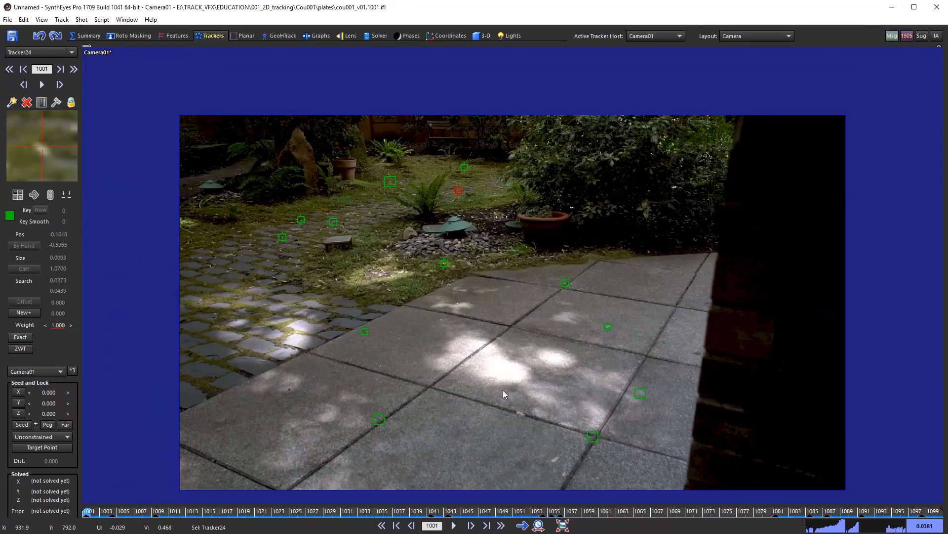
middle_drag(478, 353, 477, 325)
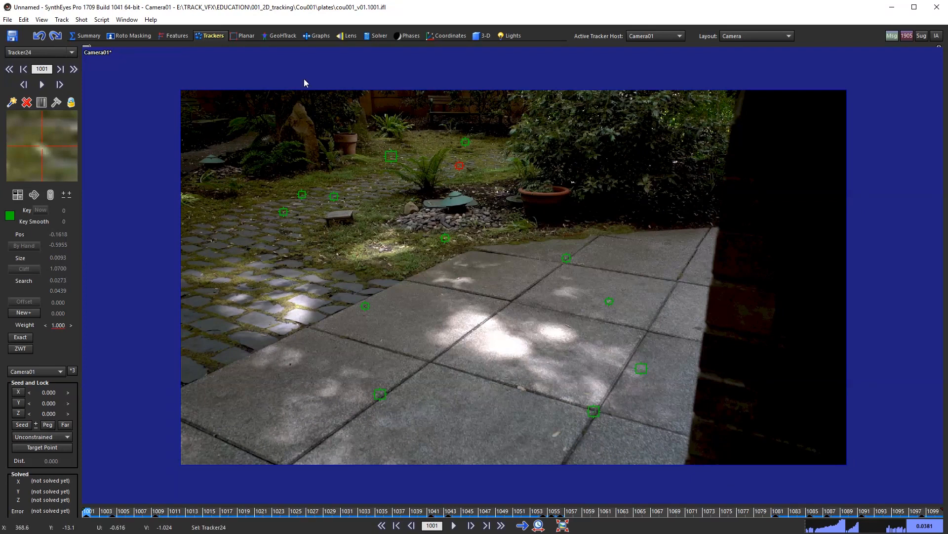
click(367, 35)
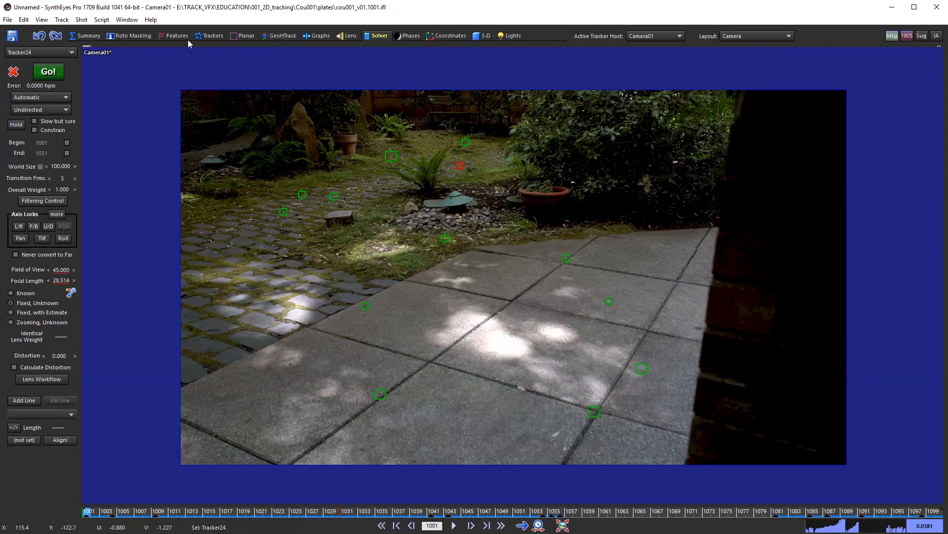
click(210, 35)
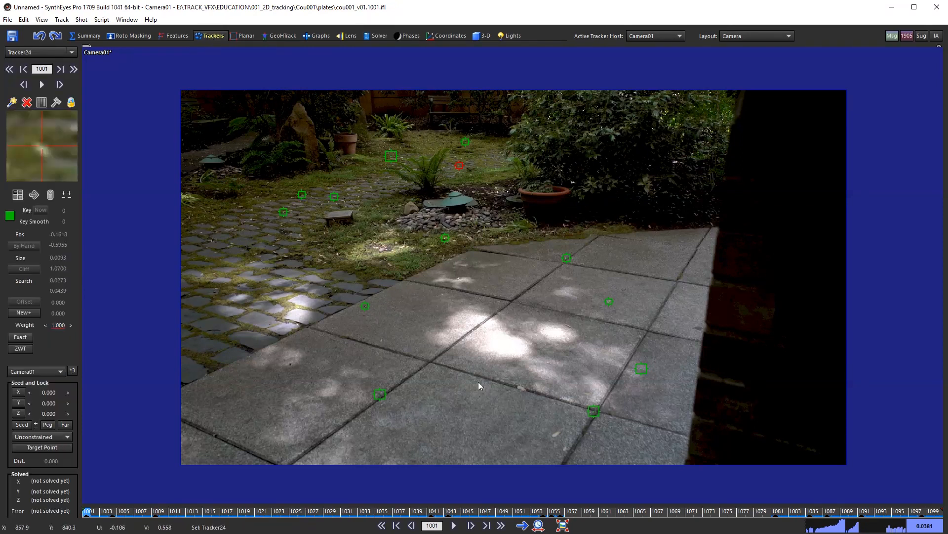
Step: Solve the camera with Shift+G (0.3326 hpix error, 63.917° field of view) and scrub to check
middle_drag(478, 381, 497, 373)
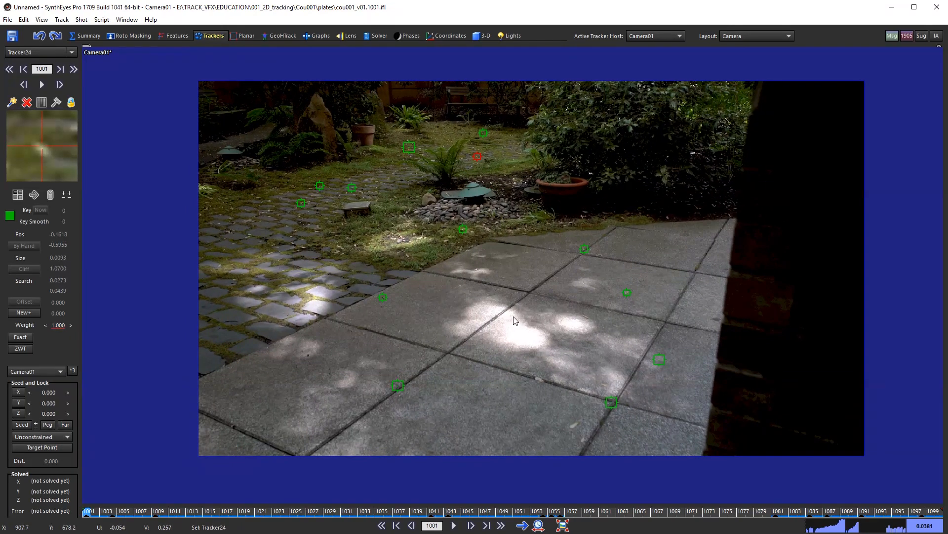
key(shift+g)
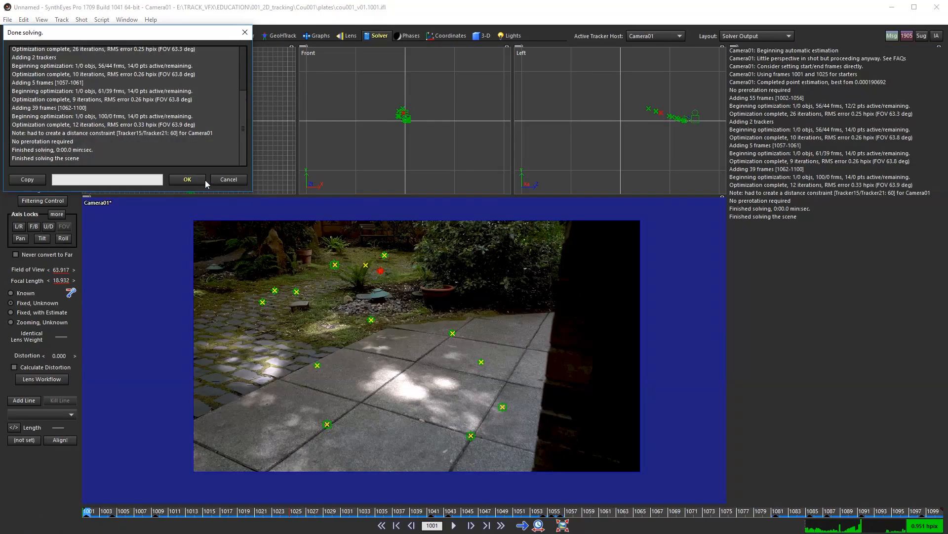
click(196, 179)
middle_drag(274, 303, 406, 341)
scroll(406, 341, down, 1)
drag(90, 512, 15, 491)
scroll(496, 364, down, 1)
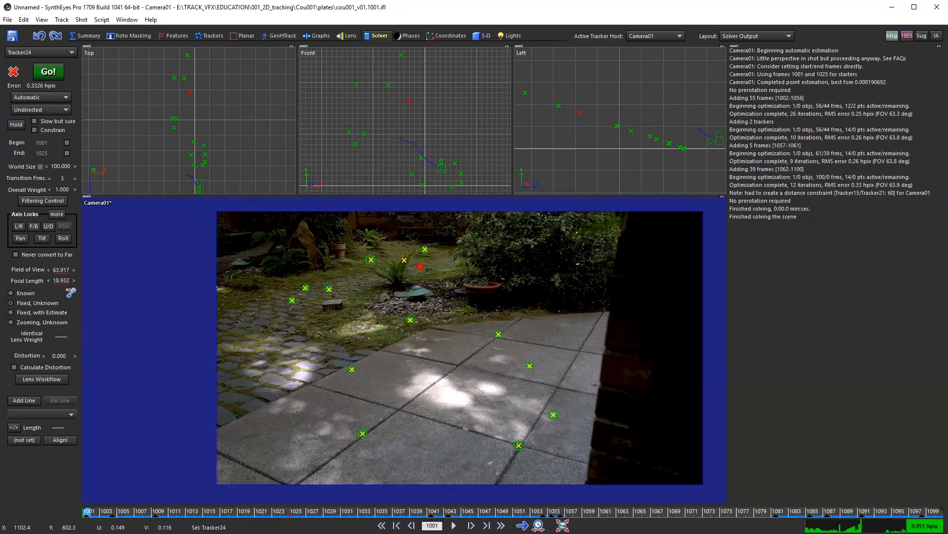
Step: Switch to the single Camera view and scrub through the green solved markers, ending on frame 1001
key(7)
middle_drag(504, 333, 405, 341)
click(149, 512)
drag(149, 511, 192, 512)
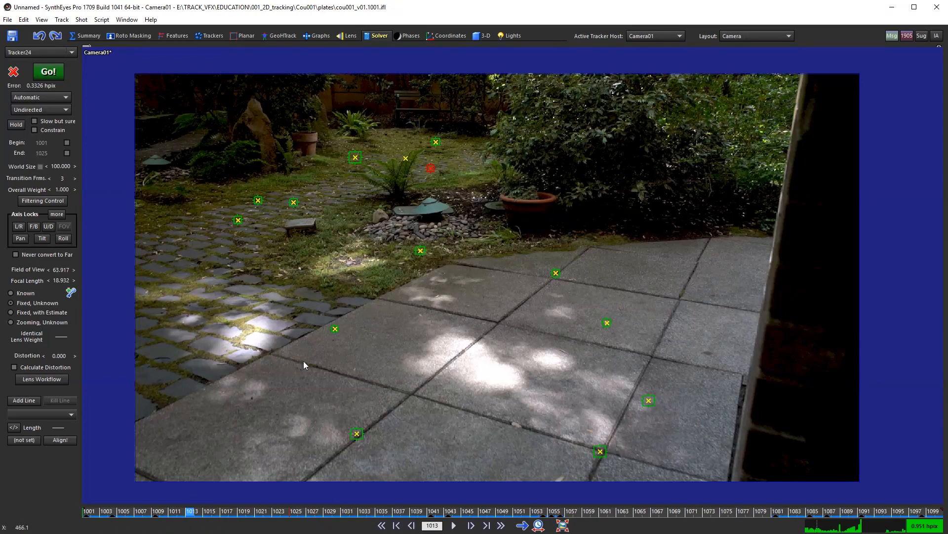
drag(129, 514, 83, 447)
scroll(555, 294, down, 1)
middle_drag(555, 295, 597, 303)
scroll(560, 313, up, 1)
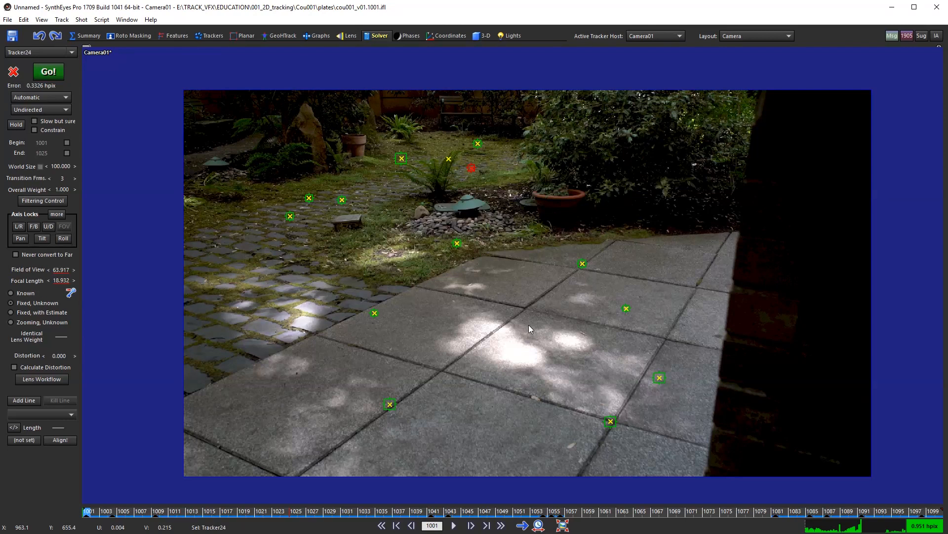
scroll(524, 336, up, 3)
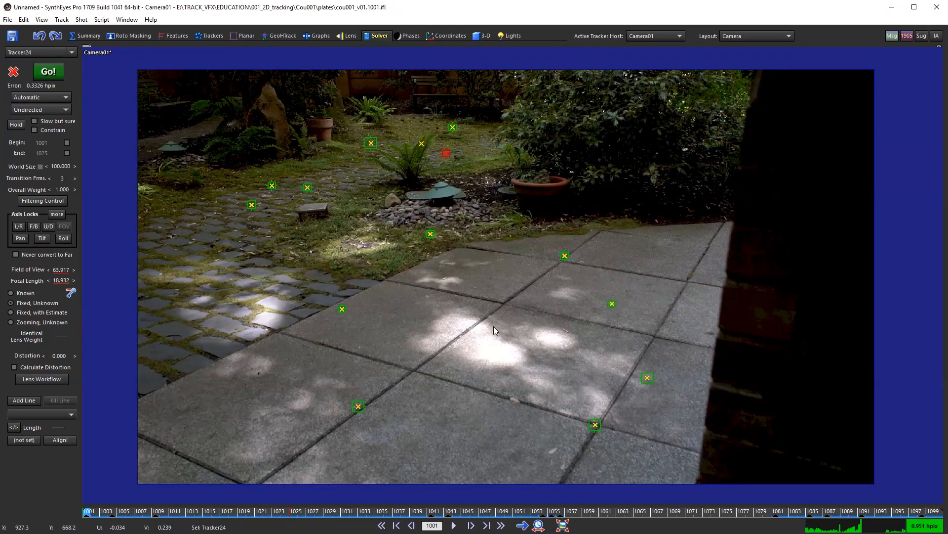